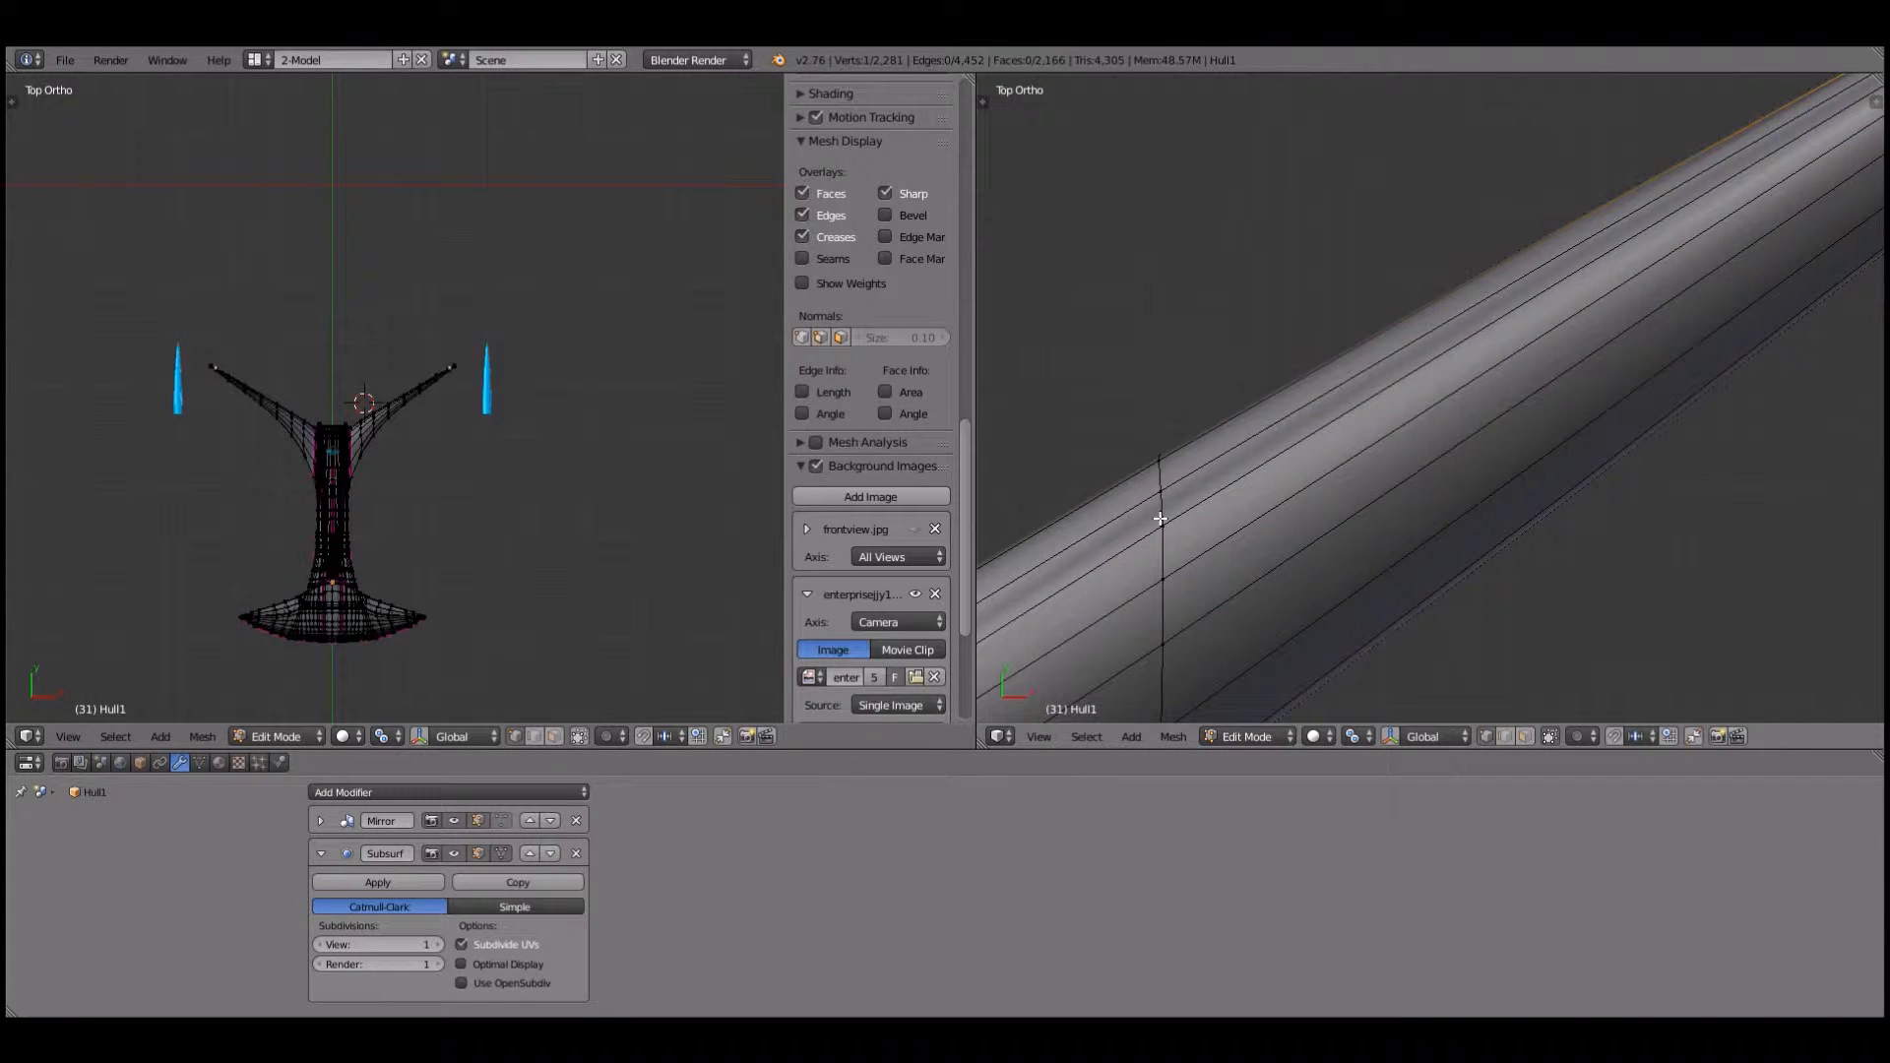
# Step: Reposition a vertex near the upper edge of the outer starboard pylon in the top view
pyautogui.keyDown('alt'); pyautogui.rightClick(1161, 519); pyautogui.keyUp('alt')
pyautogui.press('g')
pyautogui.click(1161, 516)
pyautogui.scroll(-3, 1264, 480)
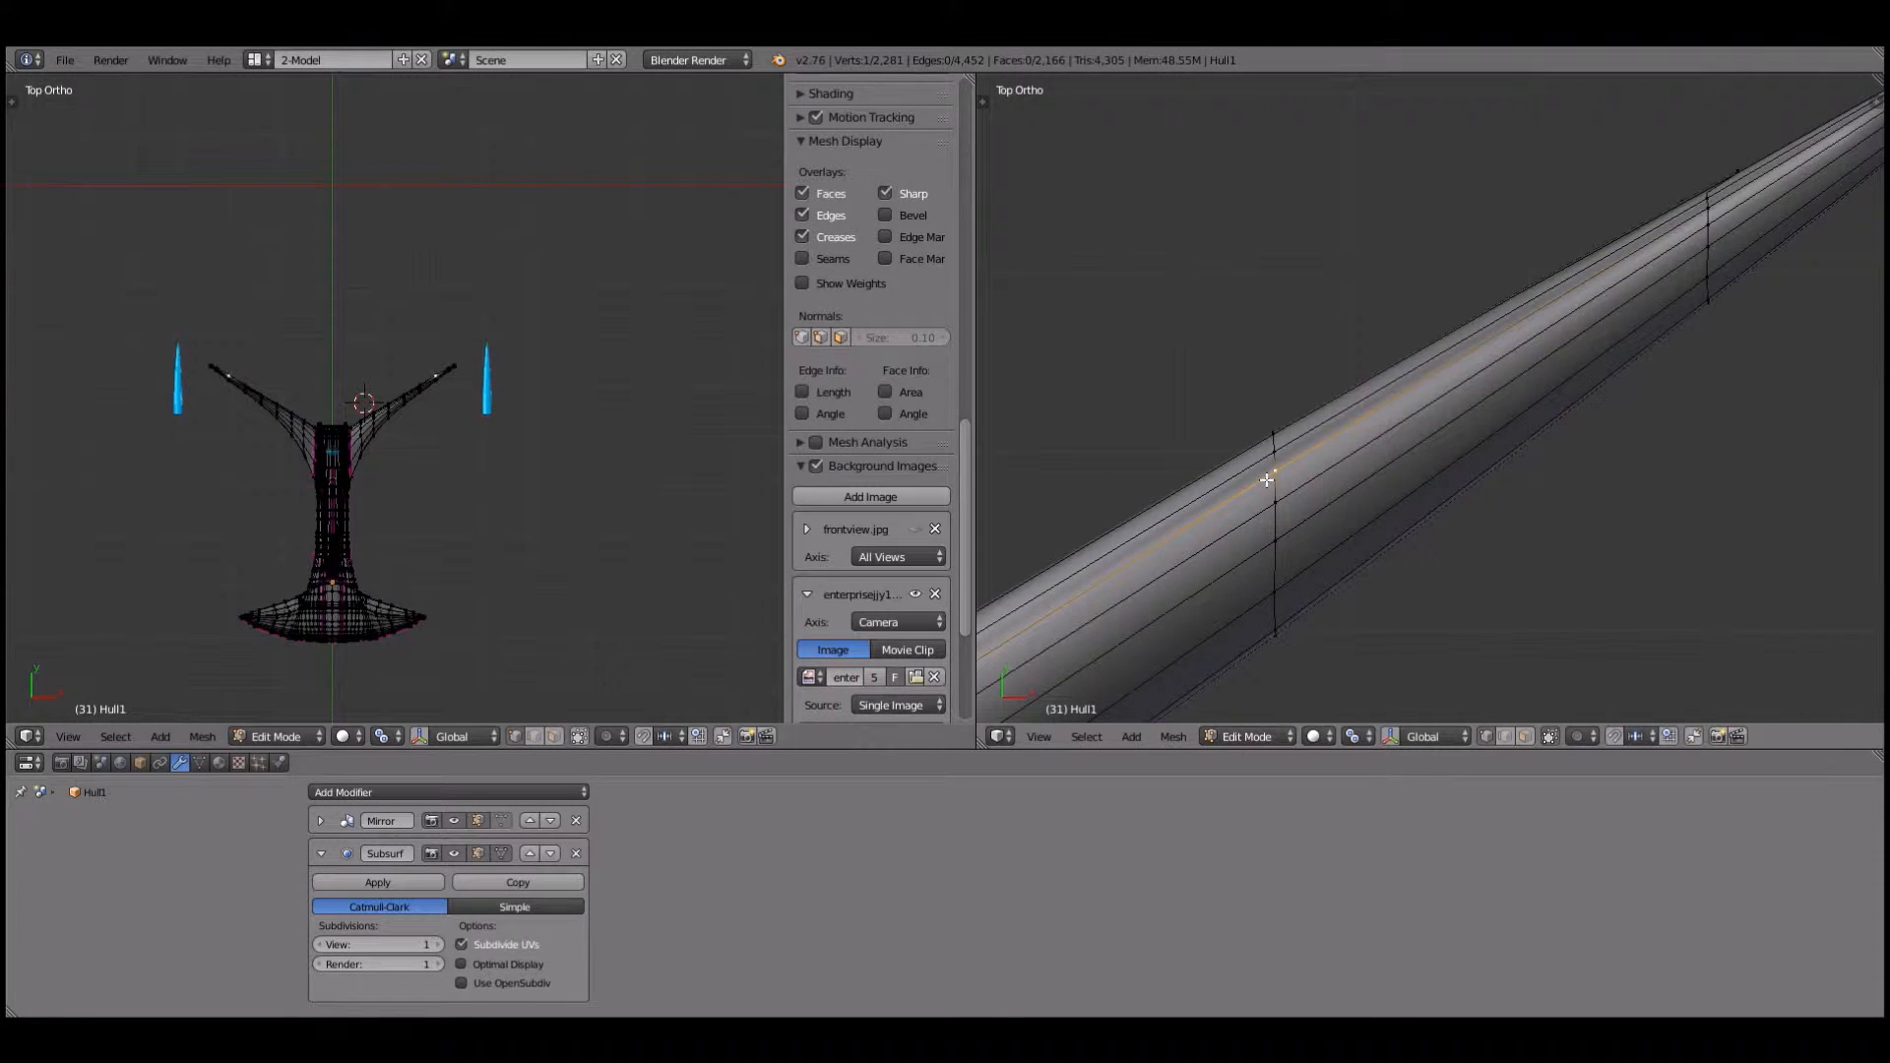
pyautogui.scroll(-1, 1303, 433)
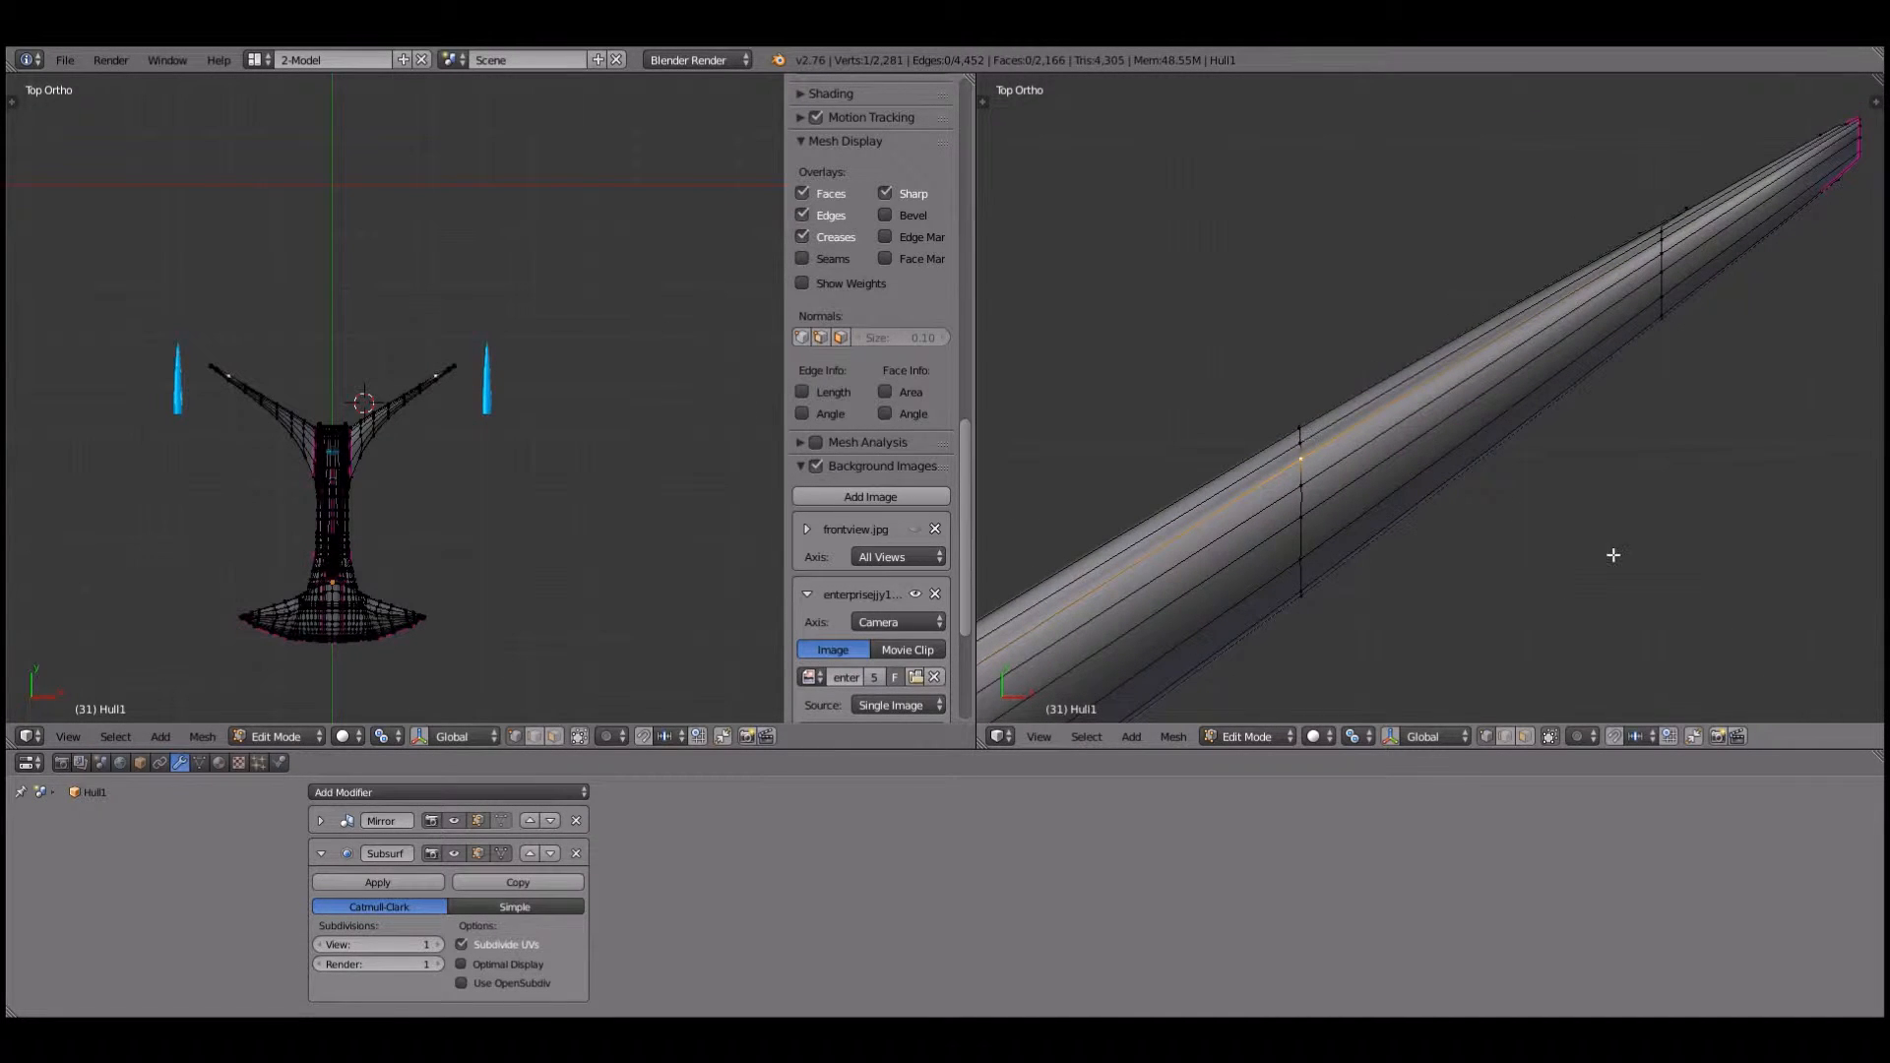
# Step: Move the selected outer pylon vertex slightly along the global Z axis
pyautogui.moveTo(1729, 559); pyautogui.dragTo(1138, 404, button='middle')
pyautogui.moveTo(1422, 490); pyautogui.dragTo(1549, 387, button='middle')
pyautogui.moveTo(1612, 545); pyautogui.dragTo(1418, 472, button='middle')
pyautogui.press('g')
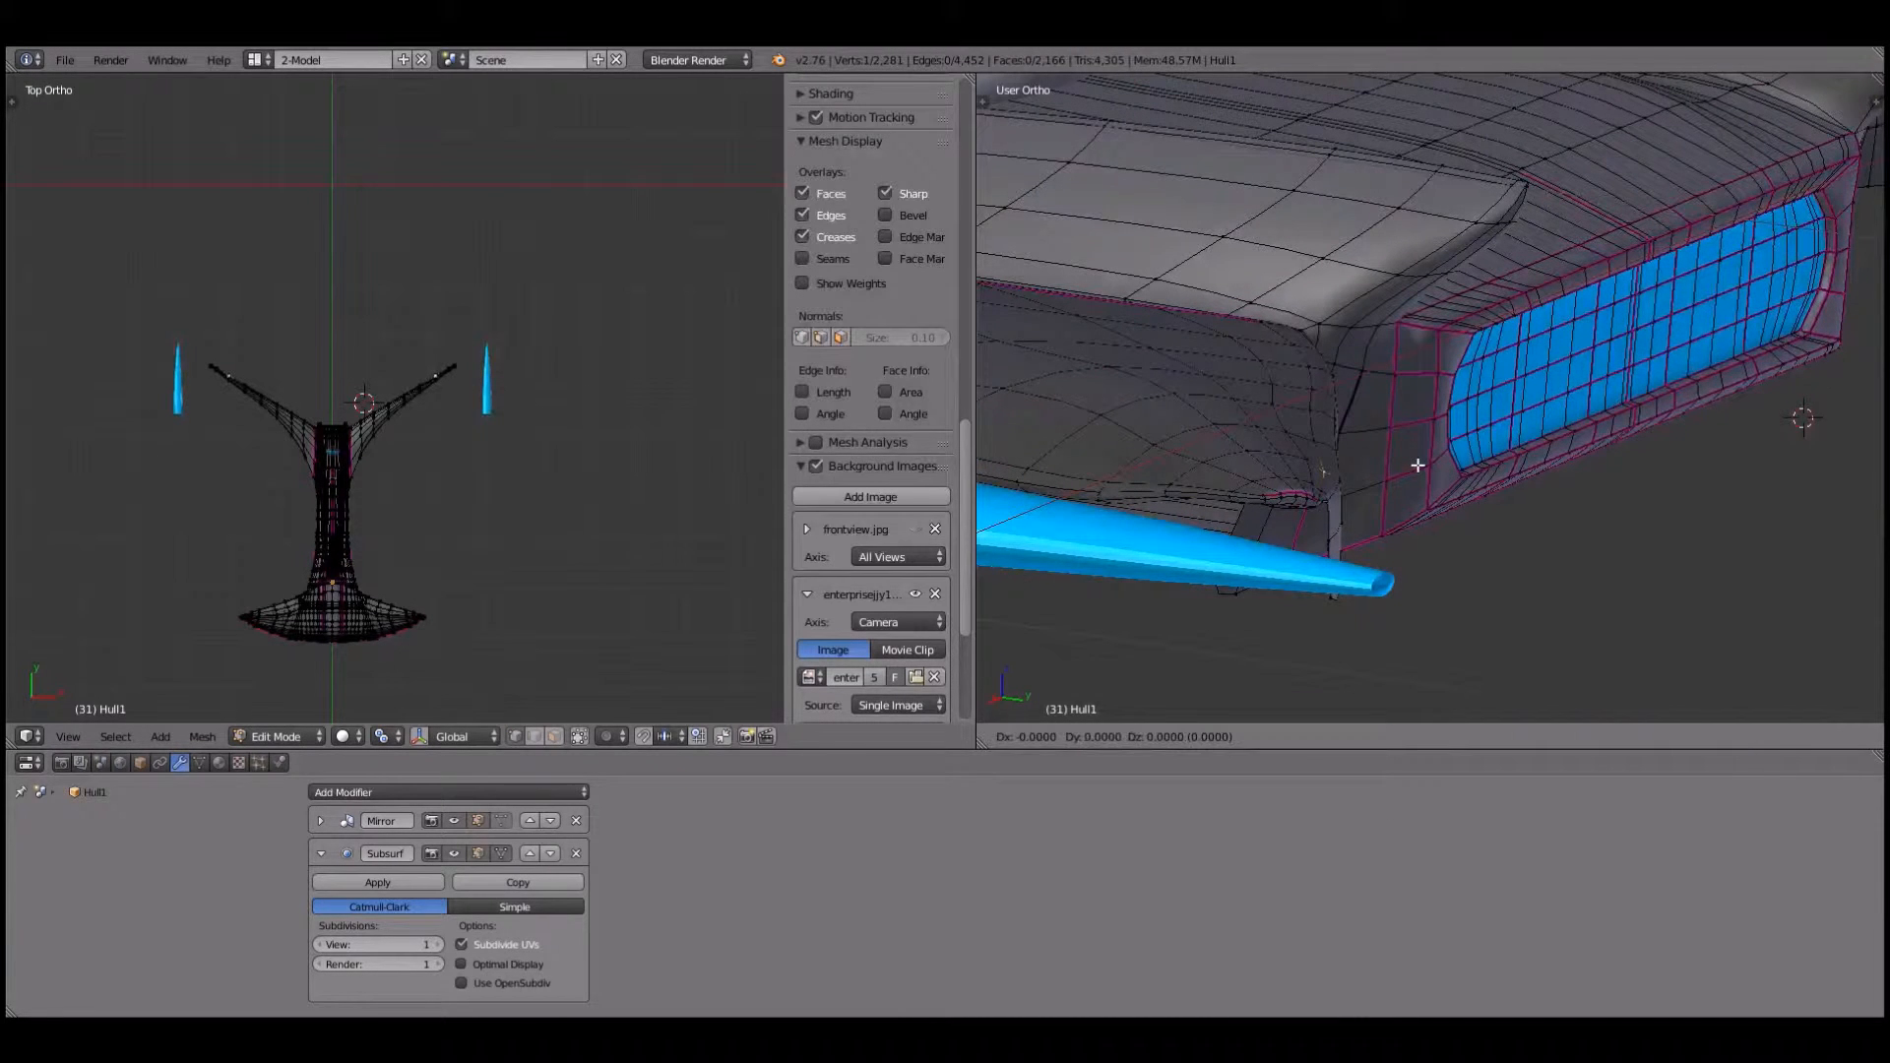
pyautogui.press('z')
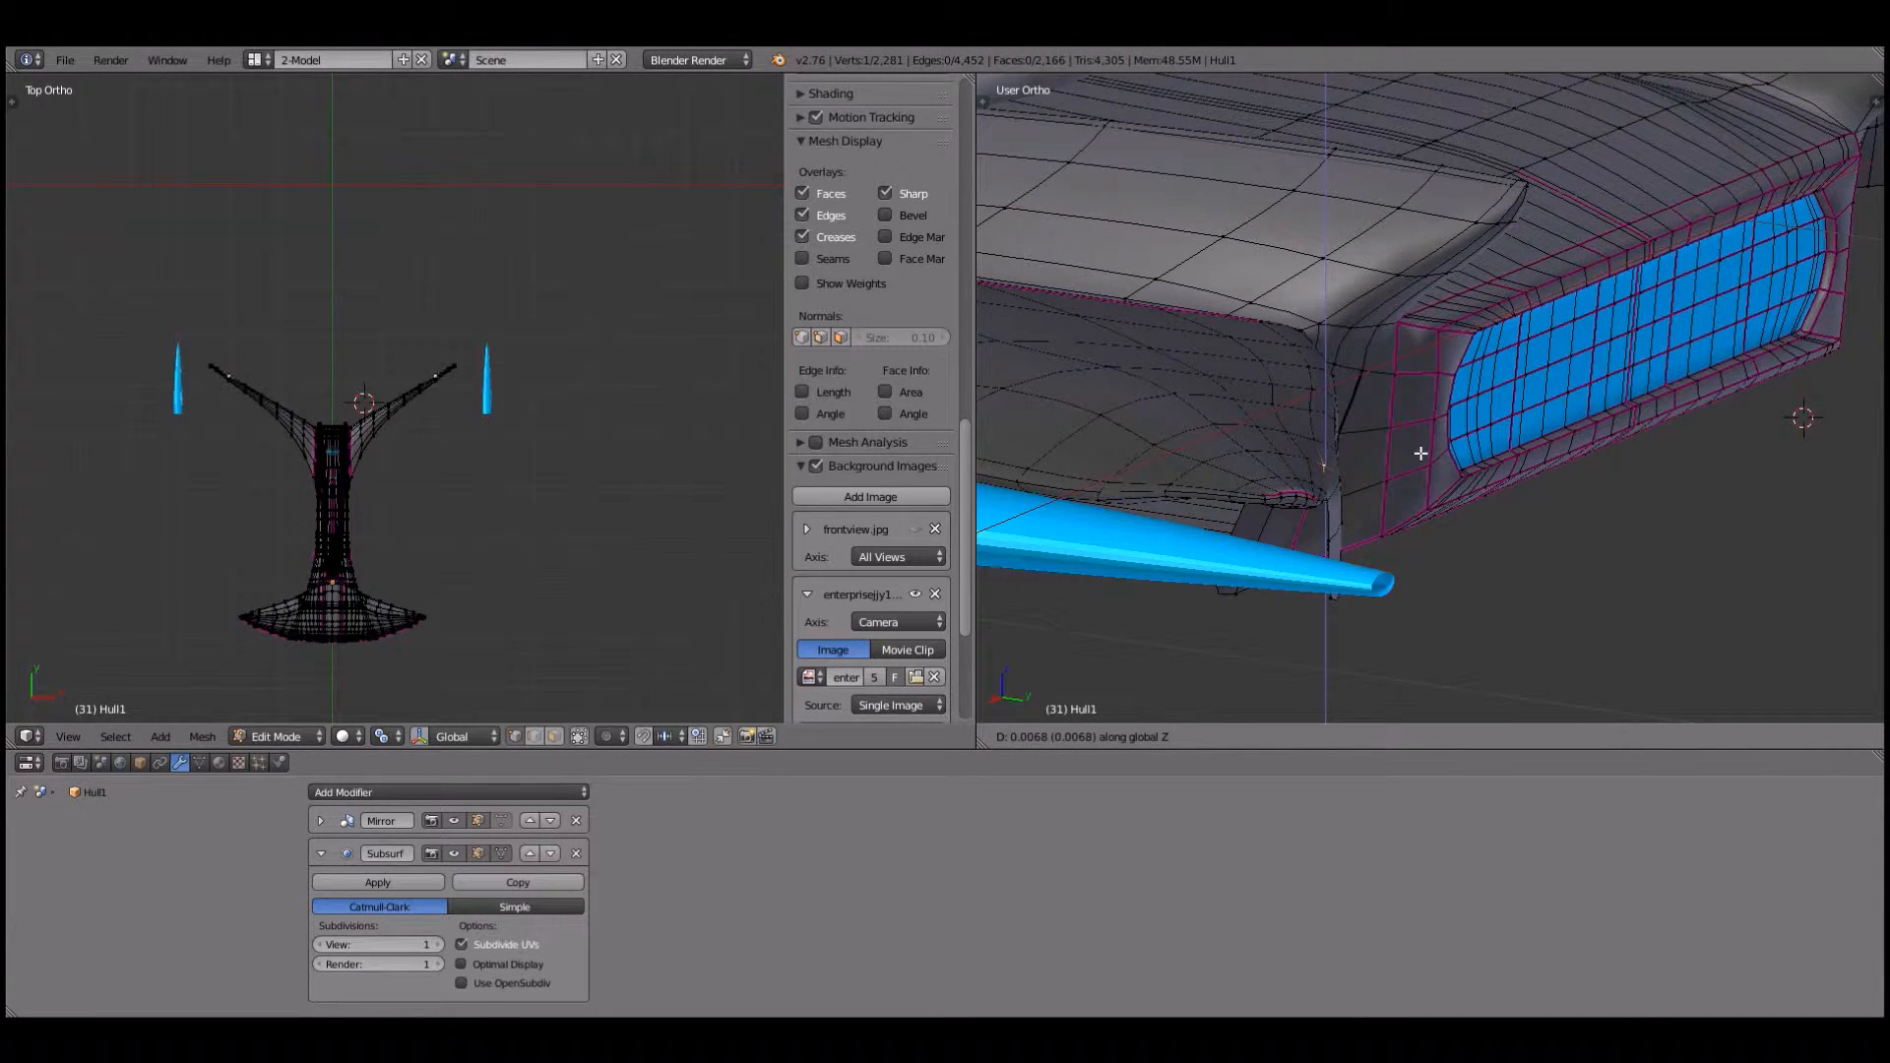
pyautogui.click(1391, 463)
# Step: Move the next vertex inboard on the same pylon edge slightly along global Z
pyautogui.scroll(2, 1299, 512)
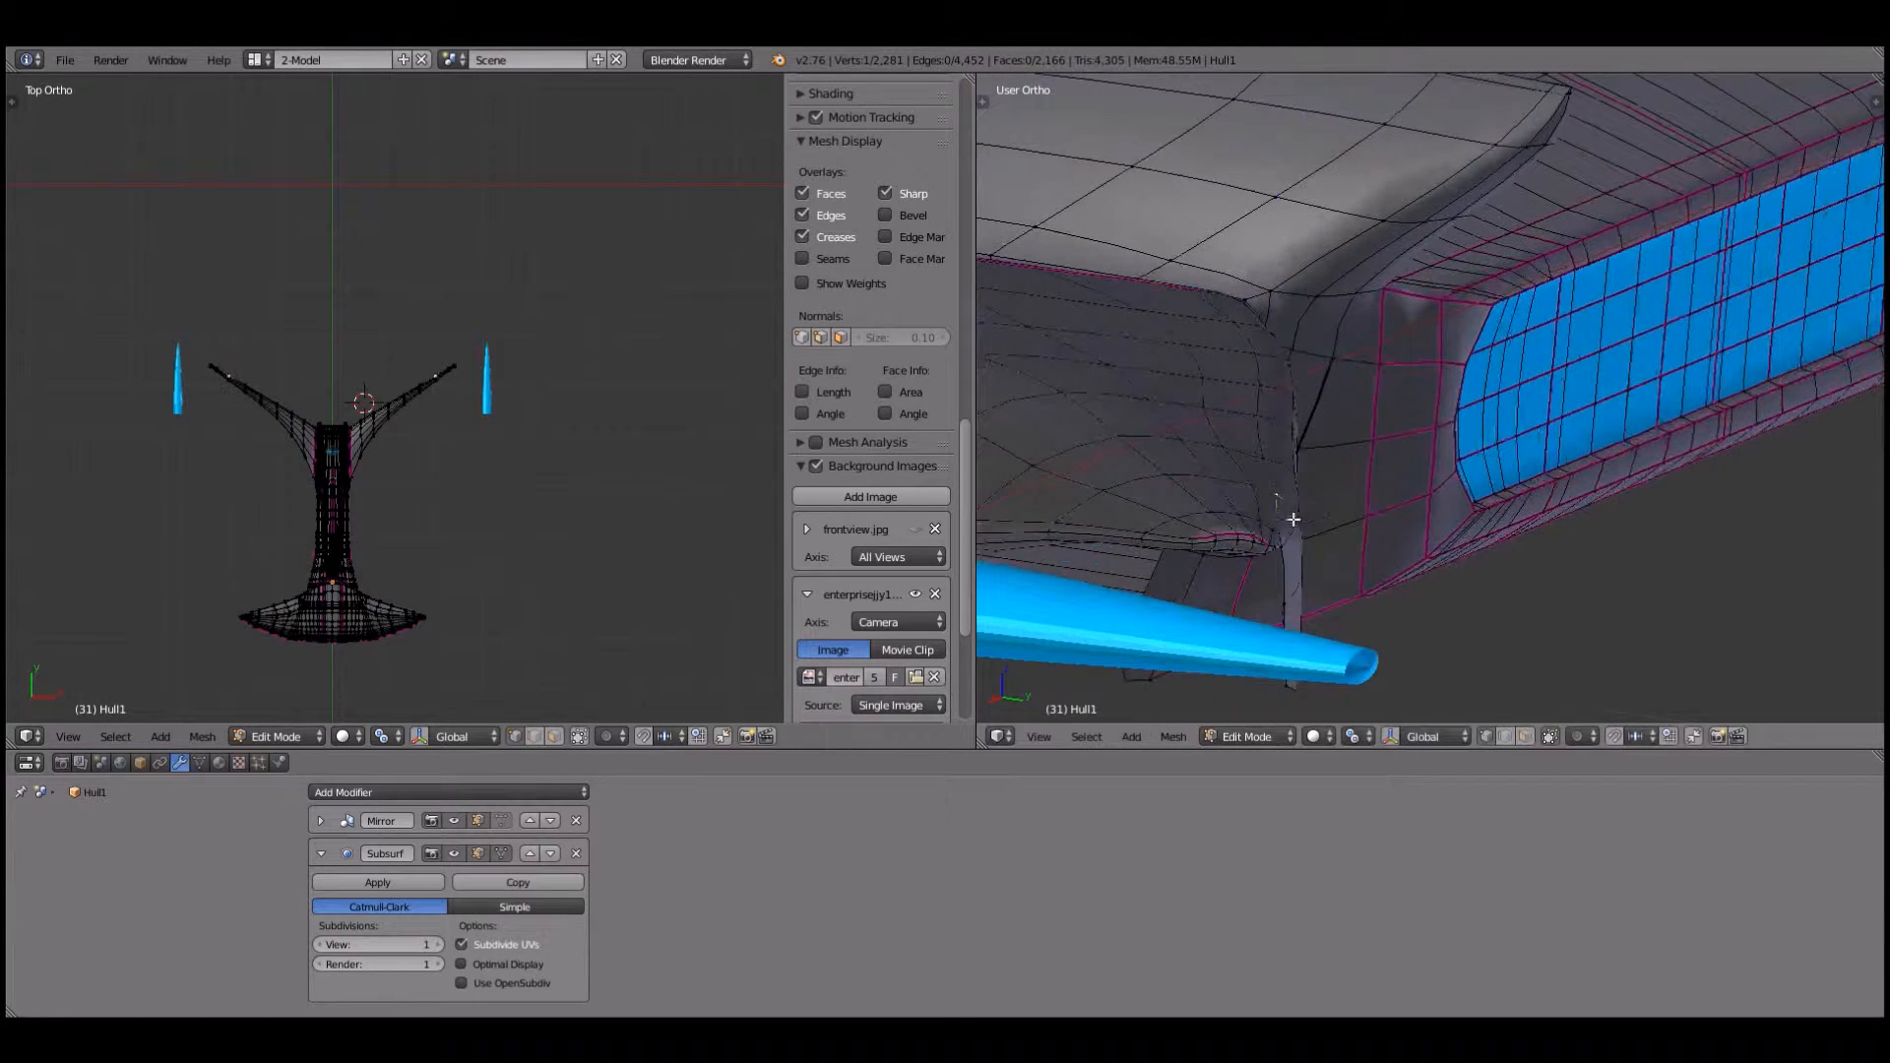
pyautogui.scroll(1, 1247, 471)
pyautogui.rightClick(1243, 468)
pyautogui.press('g')
pyautogui.press('z')
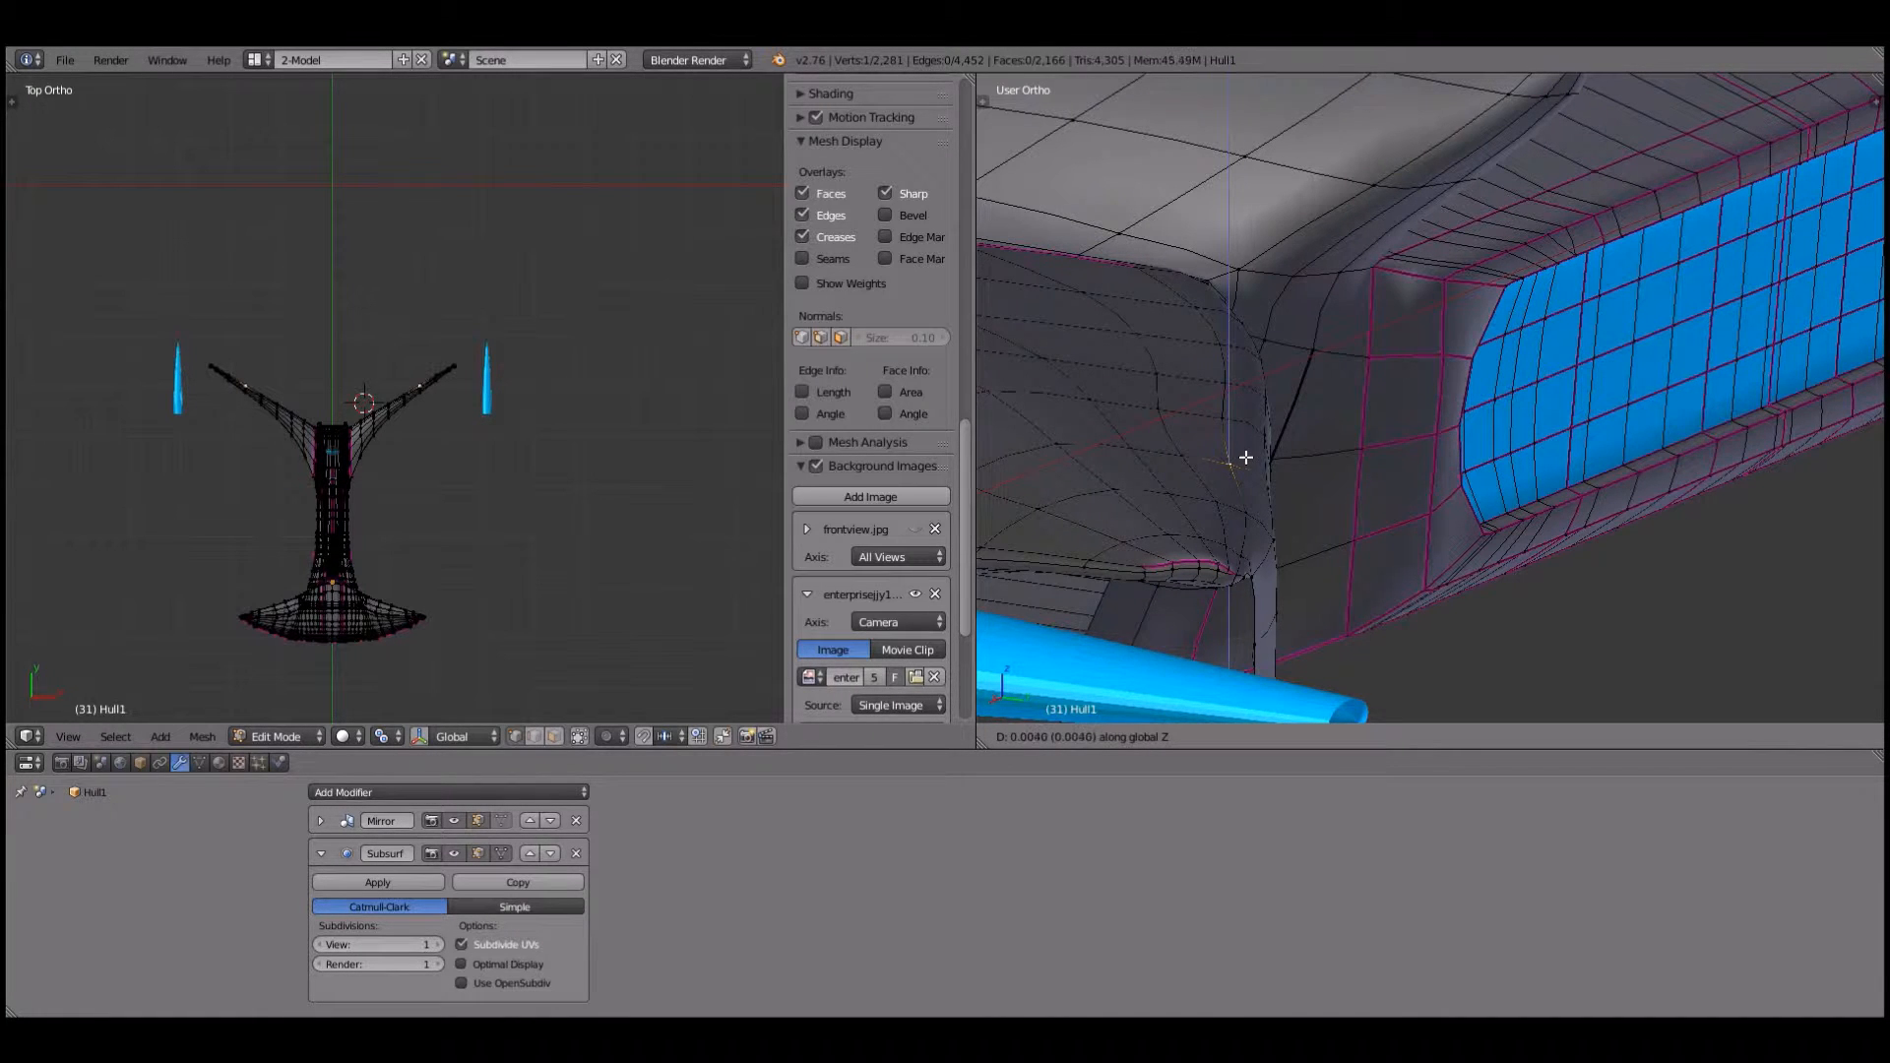
pyautogui.click(1239, 429)
# Step: Adjust the third vertex, one further inboard near mid-pylon, along the global Z axis
pyautogui.rightClick(1239, 429)
pyautogui.press('g')
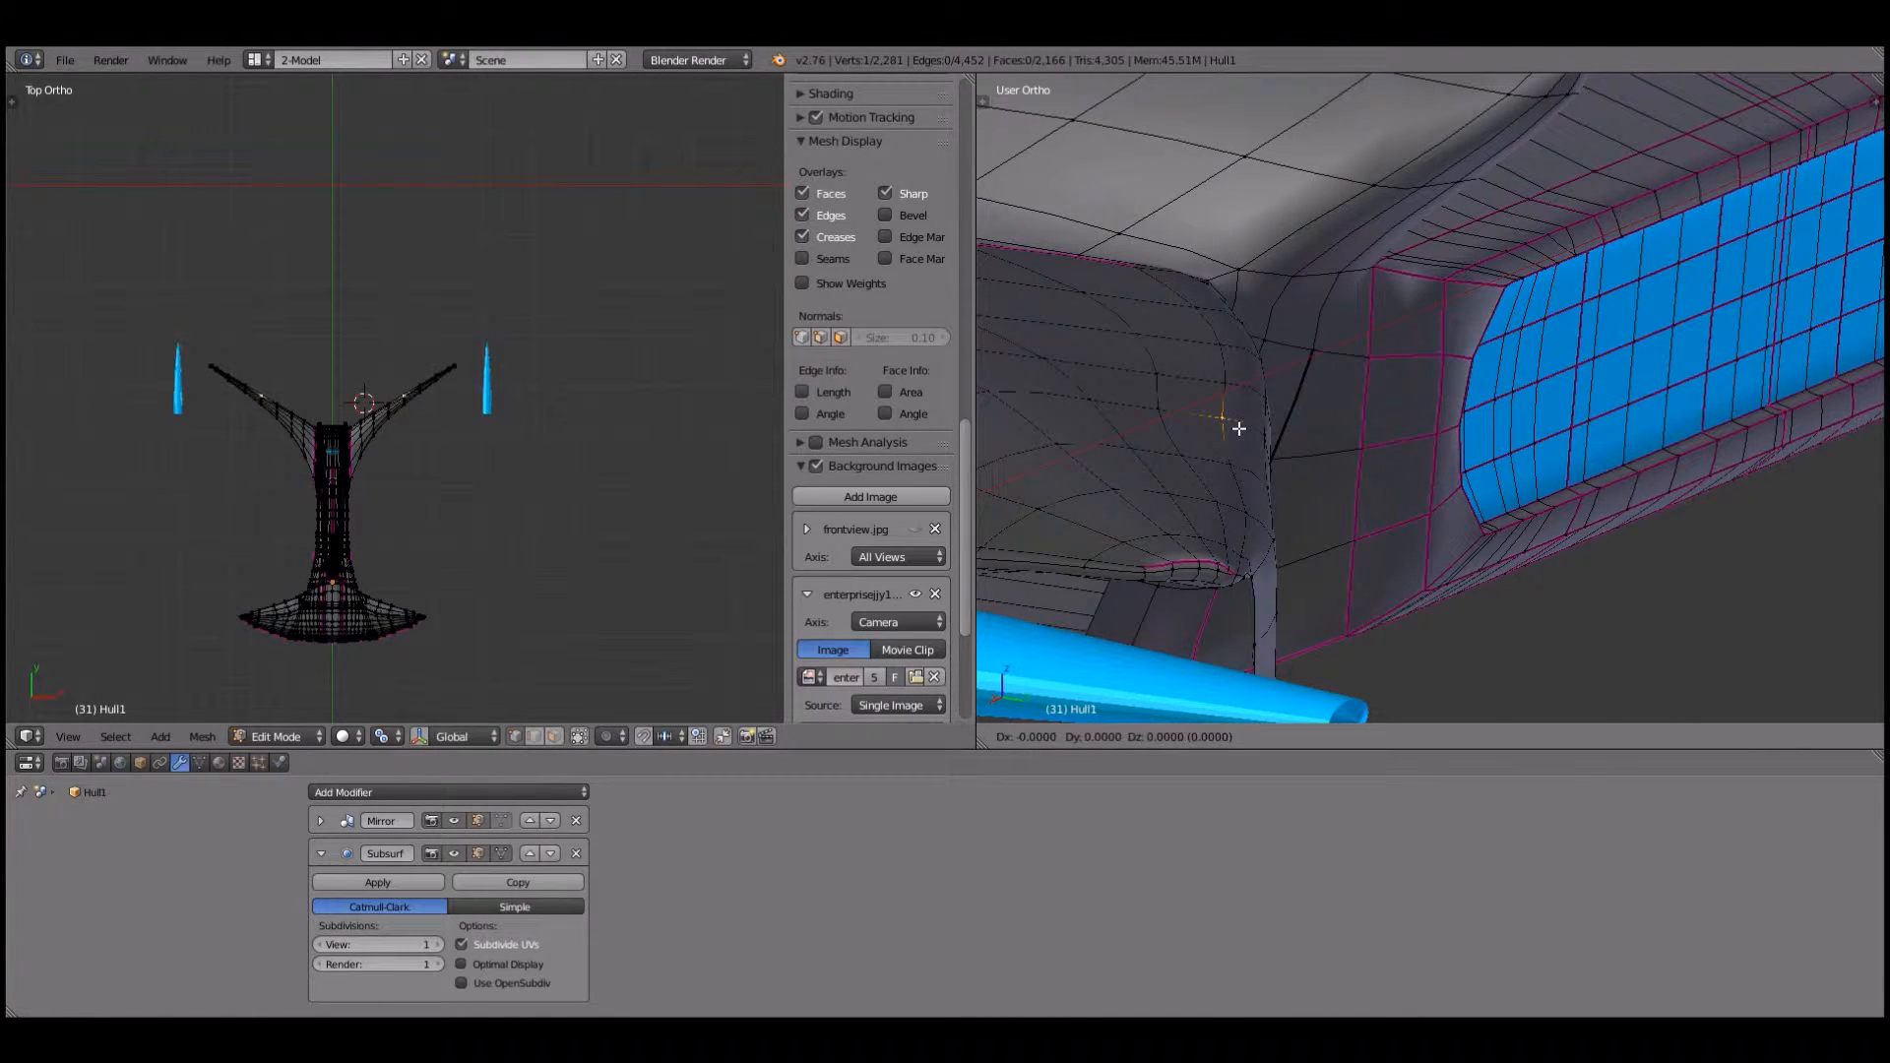
pyautogui.press('z')
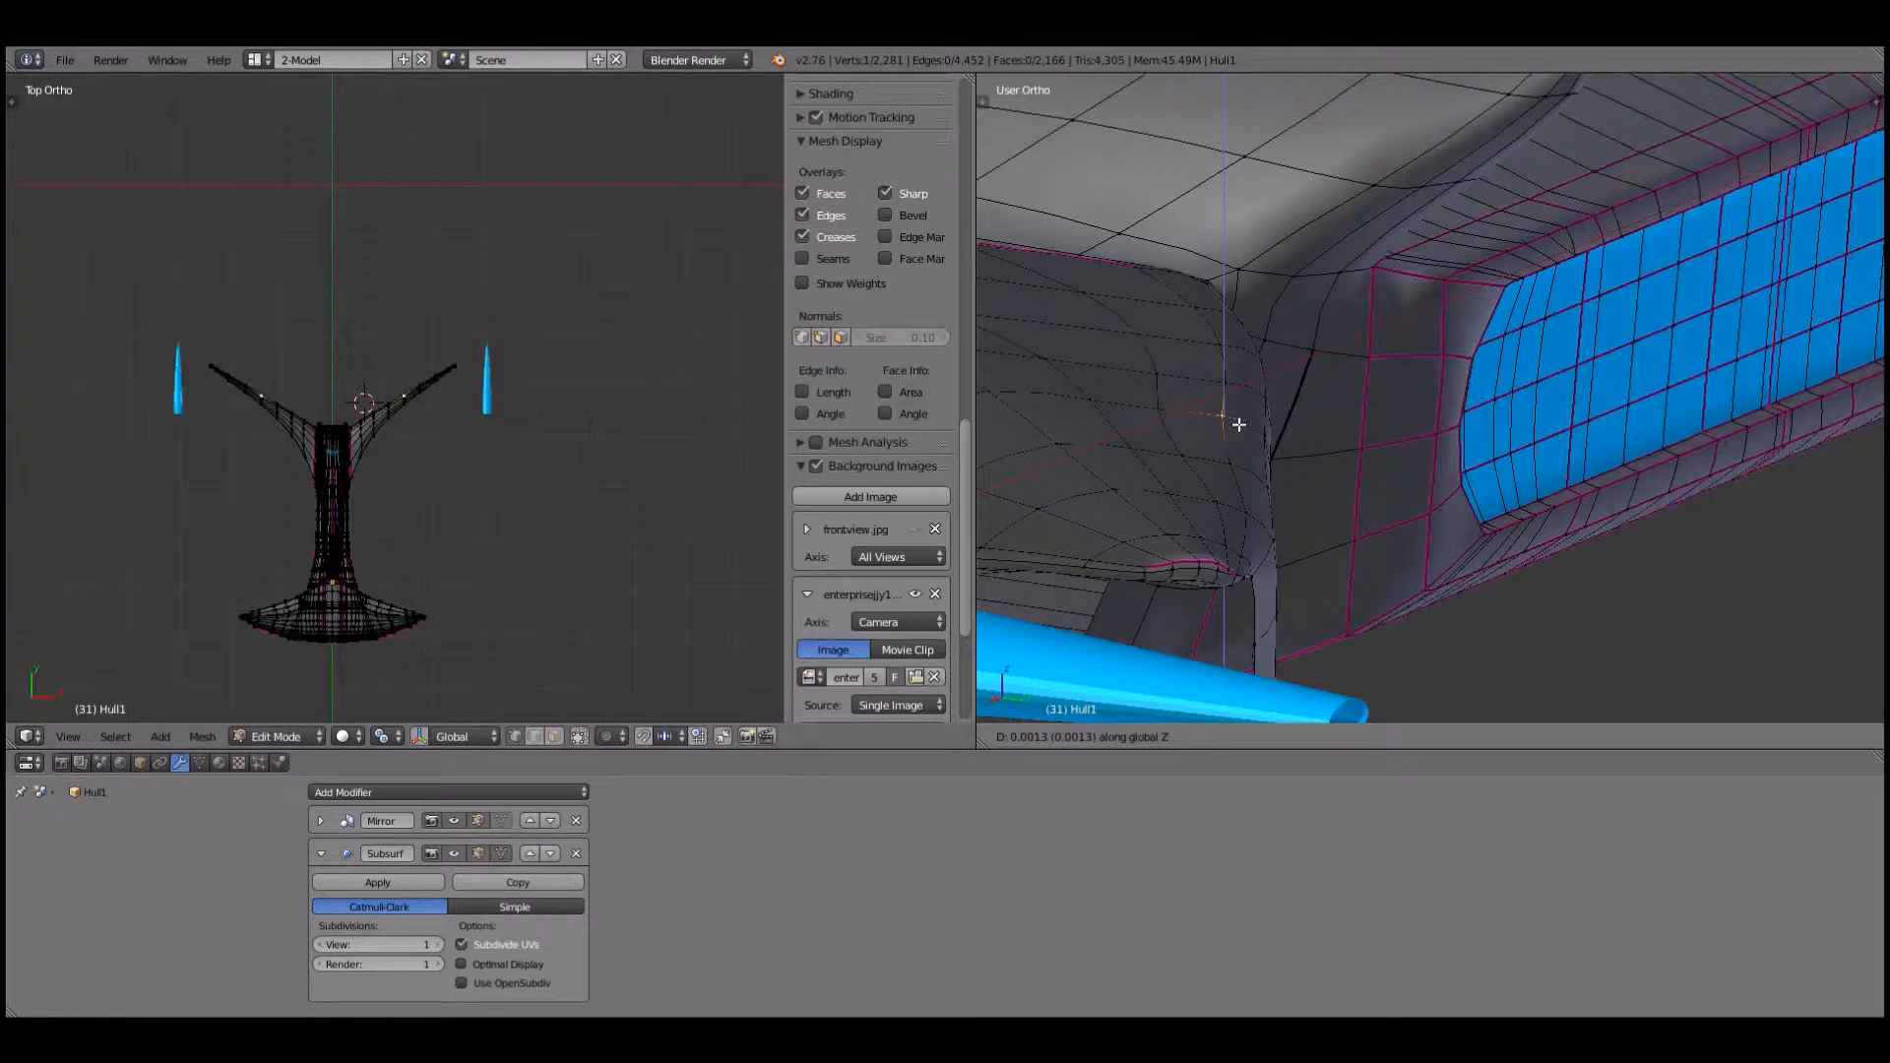
pyautogui.click(1235, 447)
# Step: Examine the adjusted pylon from above and through the camera view
pyautogui.moveTo(1237, 447); pyautogui.dragTo(1485, 537, button='middle')
pyautogui.scroll(-2, 1247, 459)
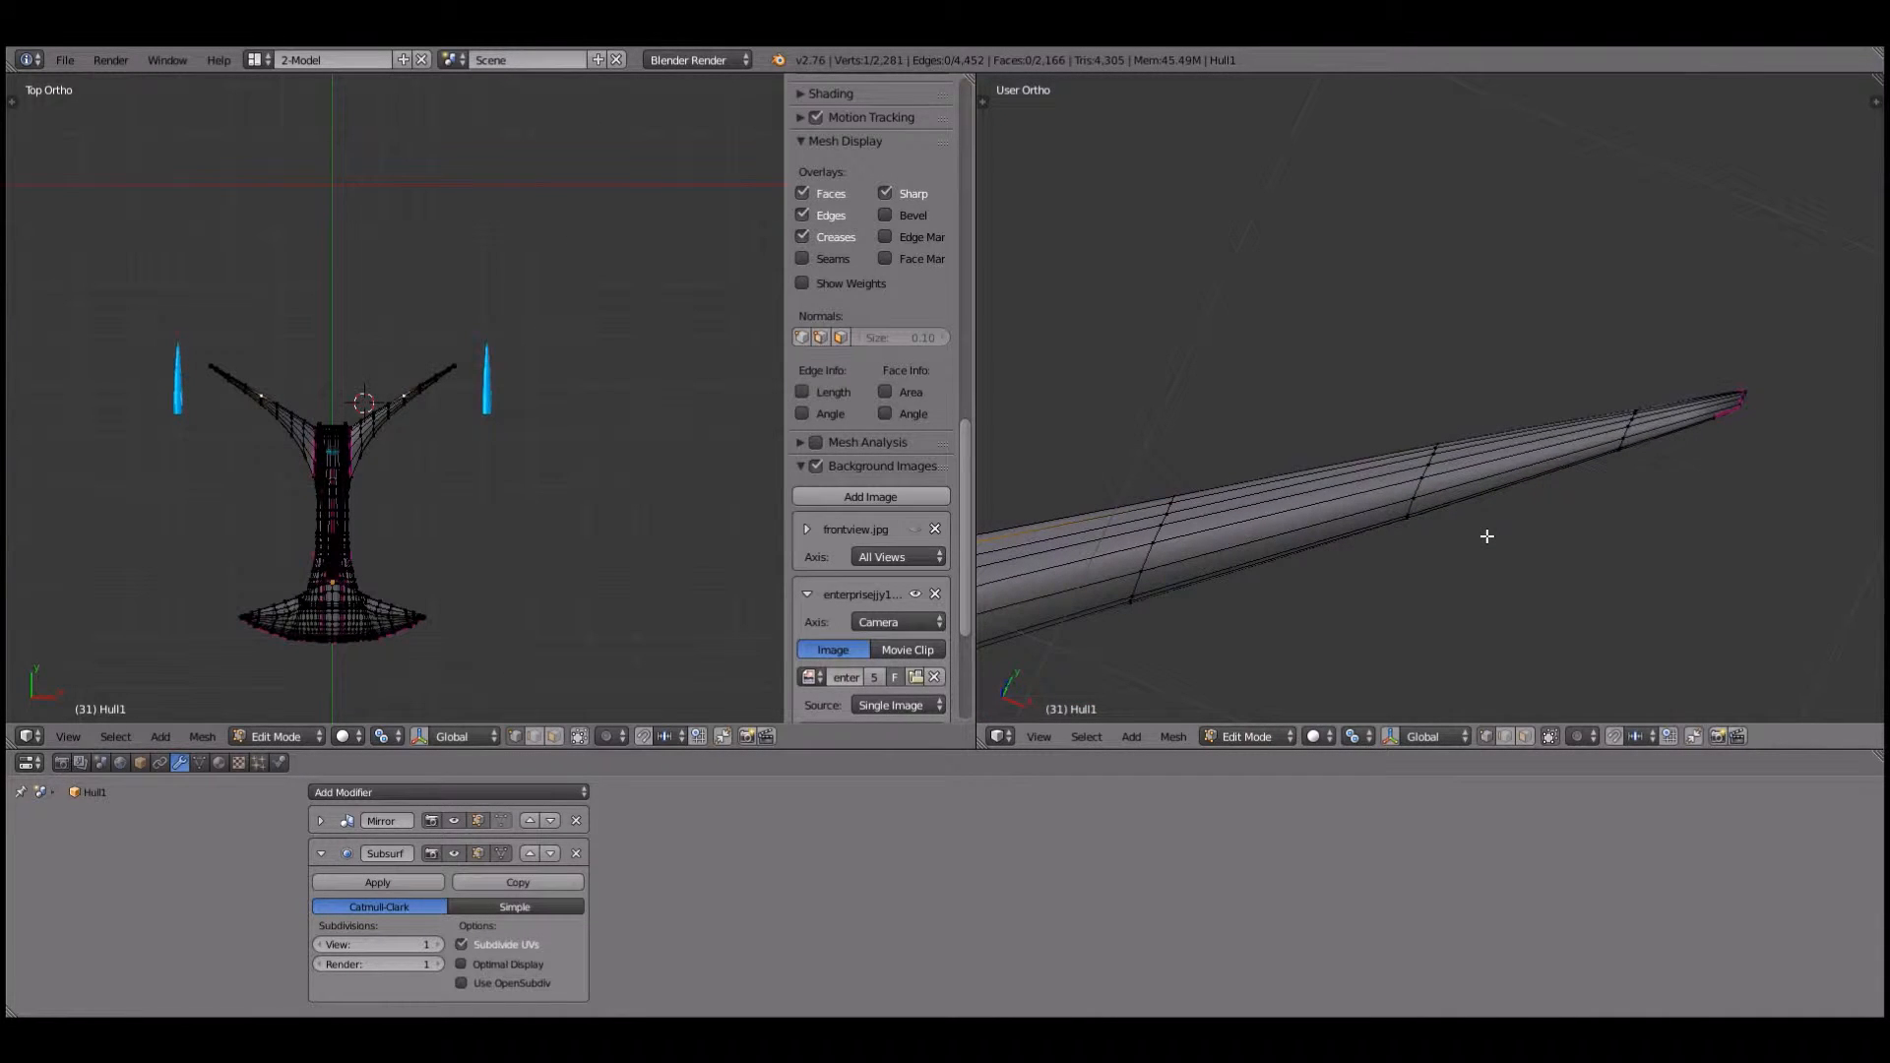
pyautogui.scroll(-10, 1426, 421)
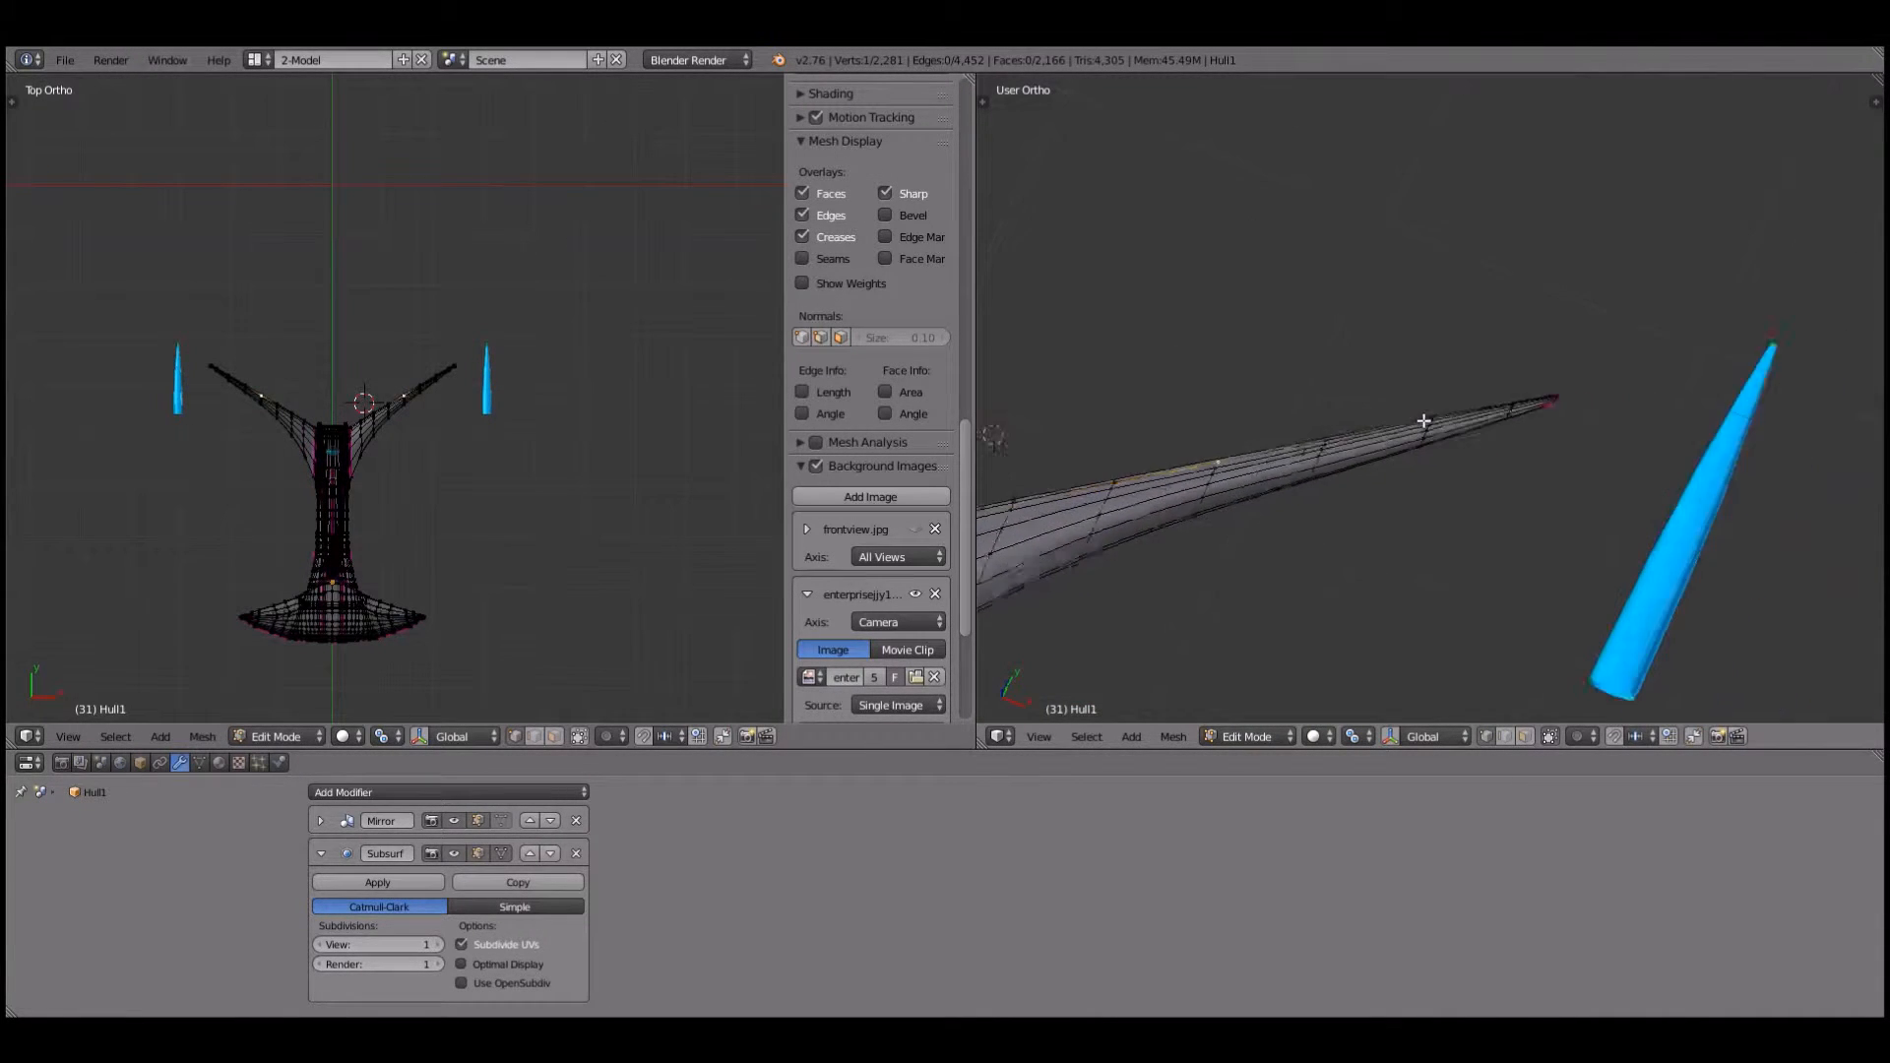
pyautogui.click(1039, 736)
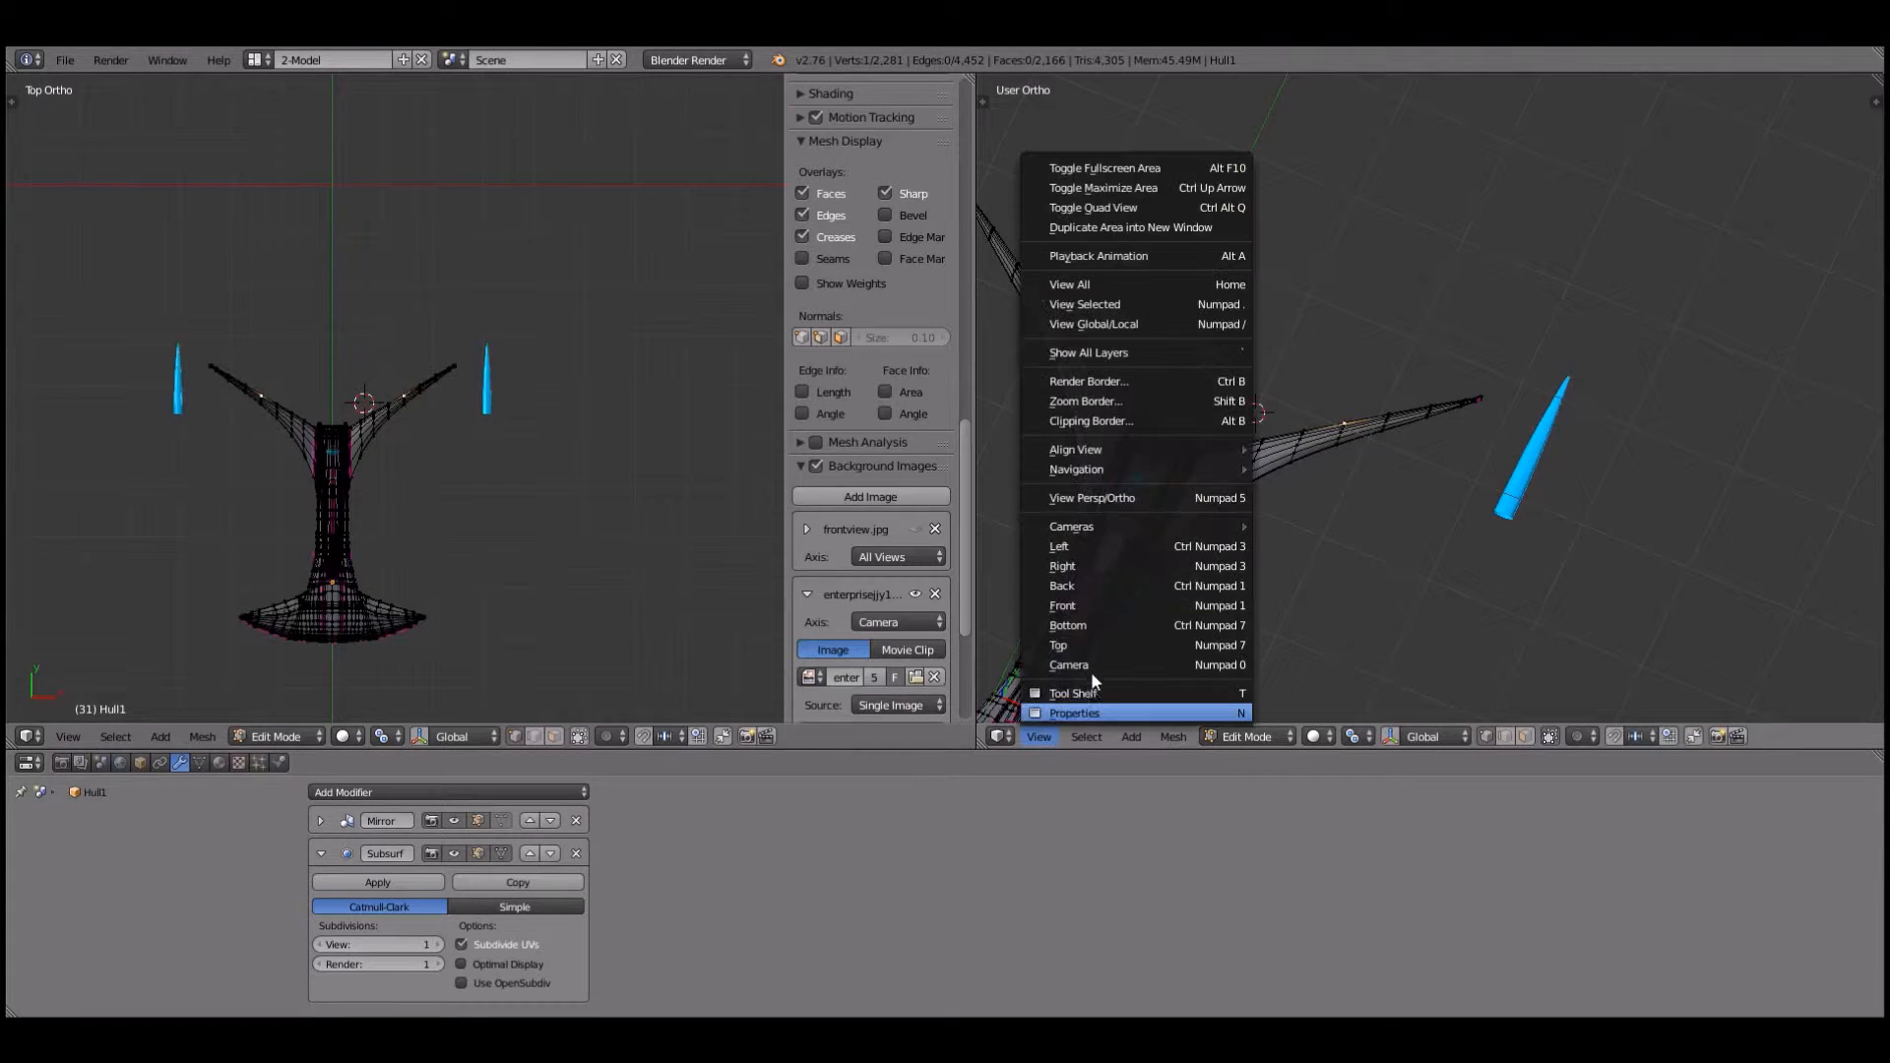
pyautogui.click(1095, 666)
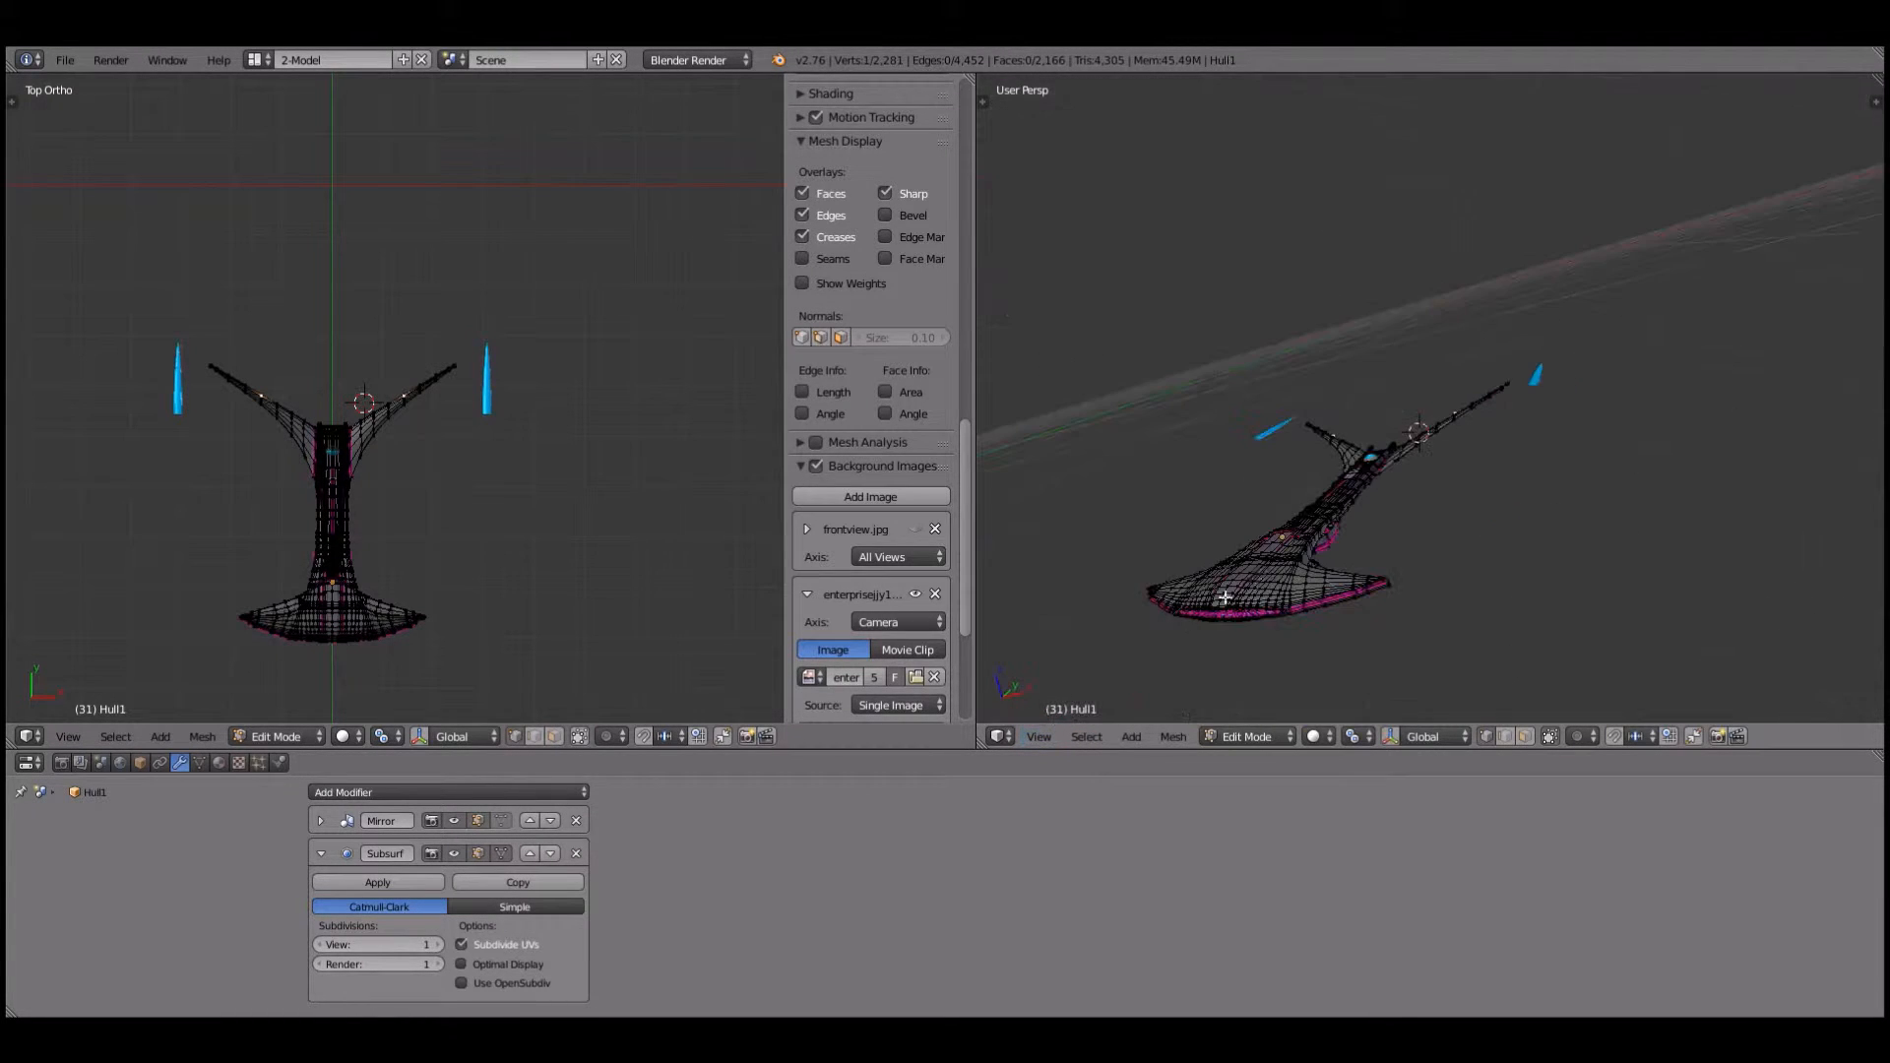
pyautogui.click(1039, 736)
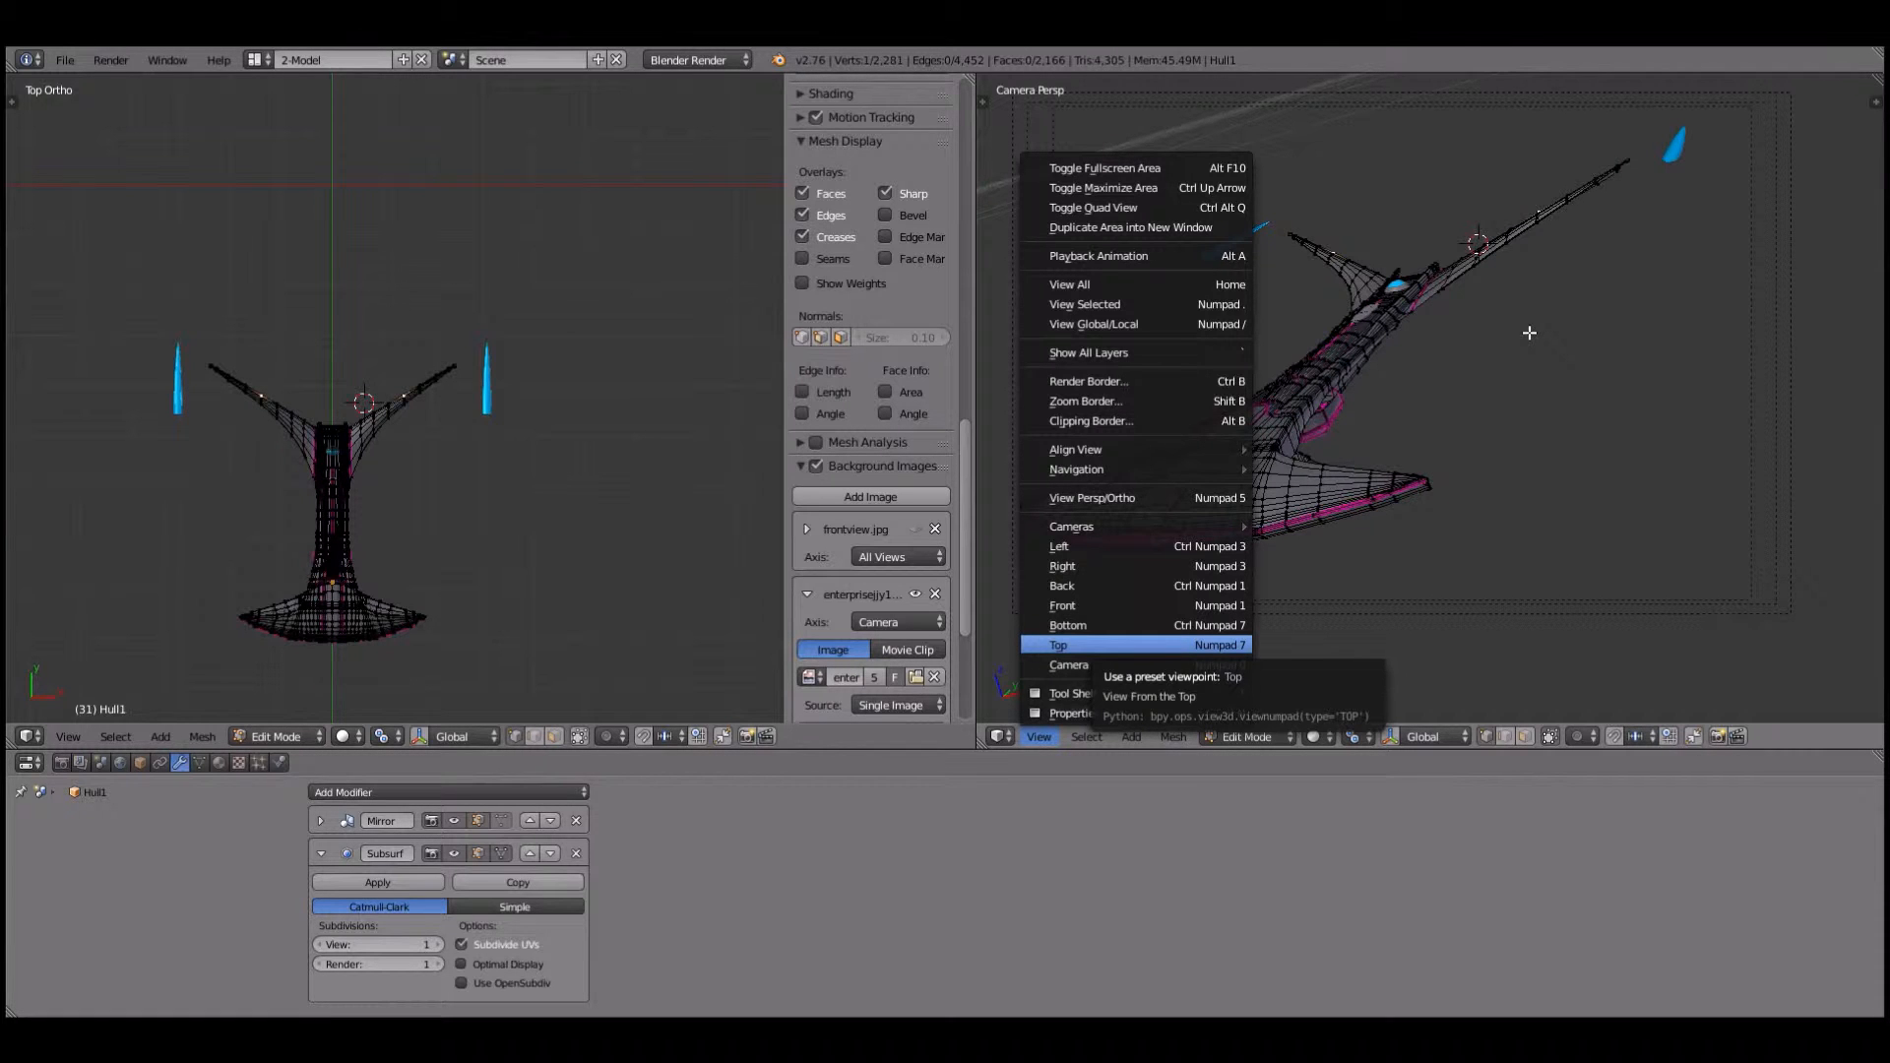
pyautogui.scroll(4, 1530, 332)
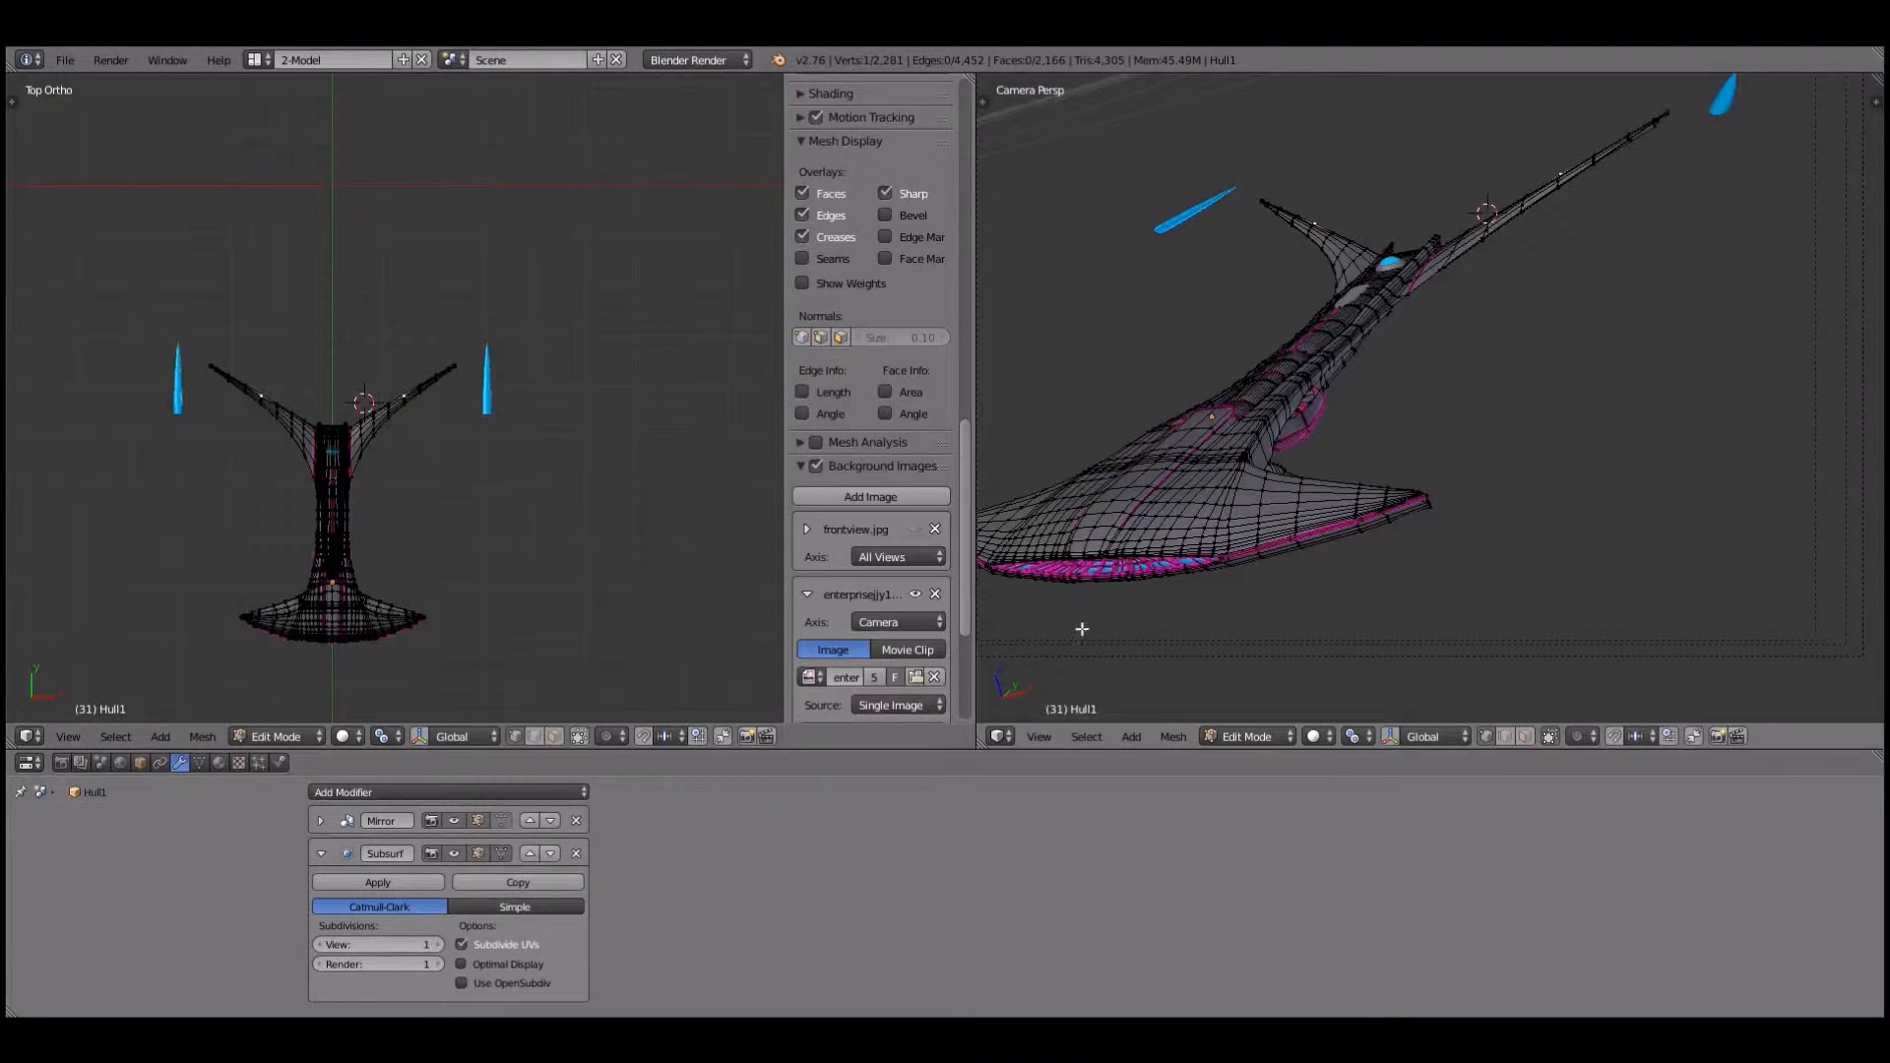
pyautogui.scroll(-1, 1073, 650)
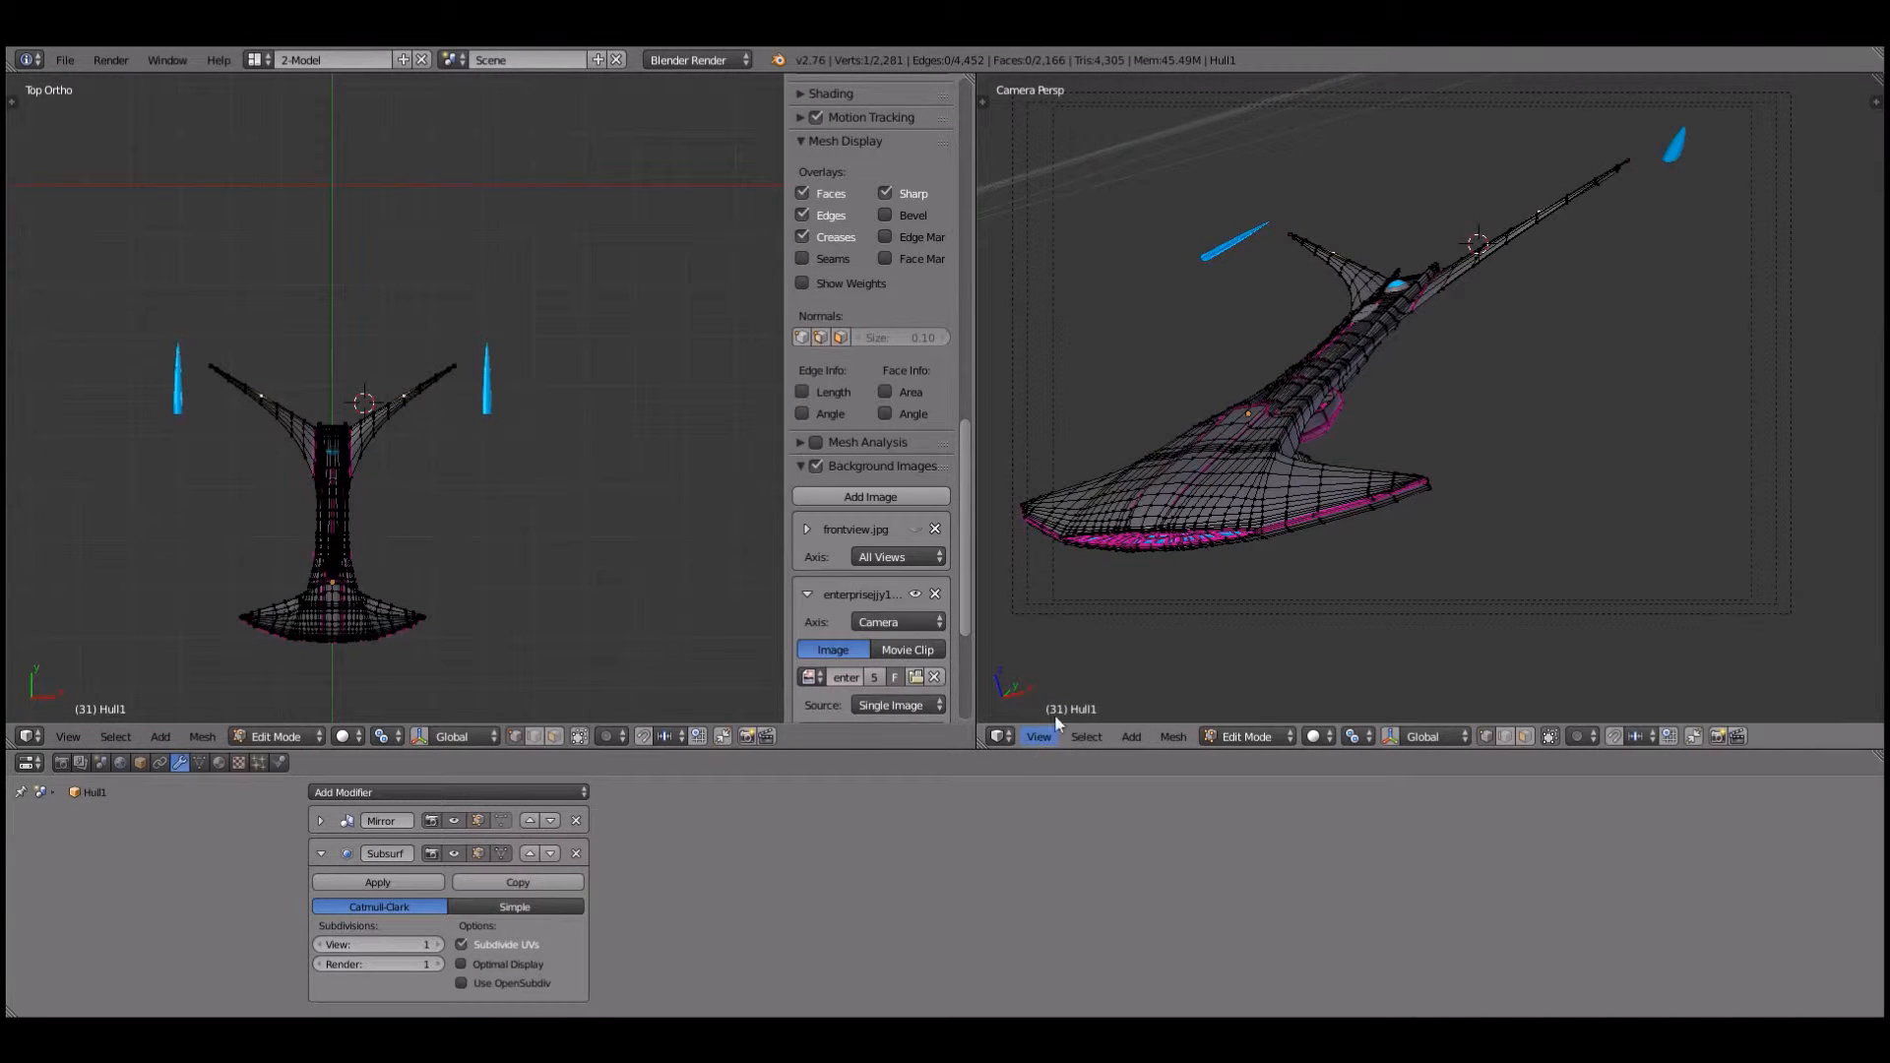
# Step: From the top view, move the selected mid-pylon vertex along the global Y axis
pyautogui.click(1037, 737)
pyautogui.click(1059, 645)
pyautogui.scroll(6, 1215, 526)
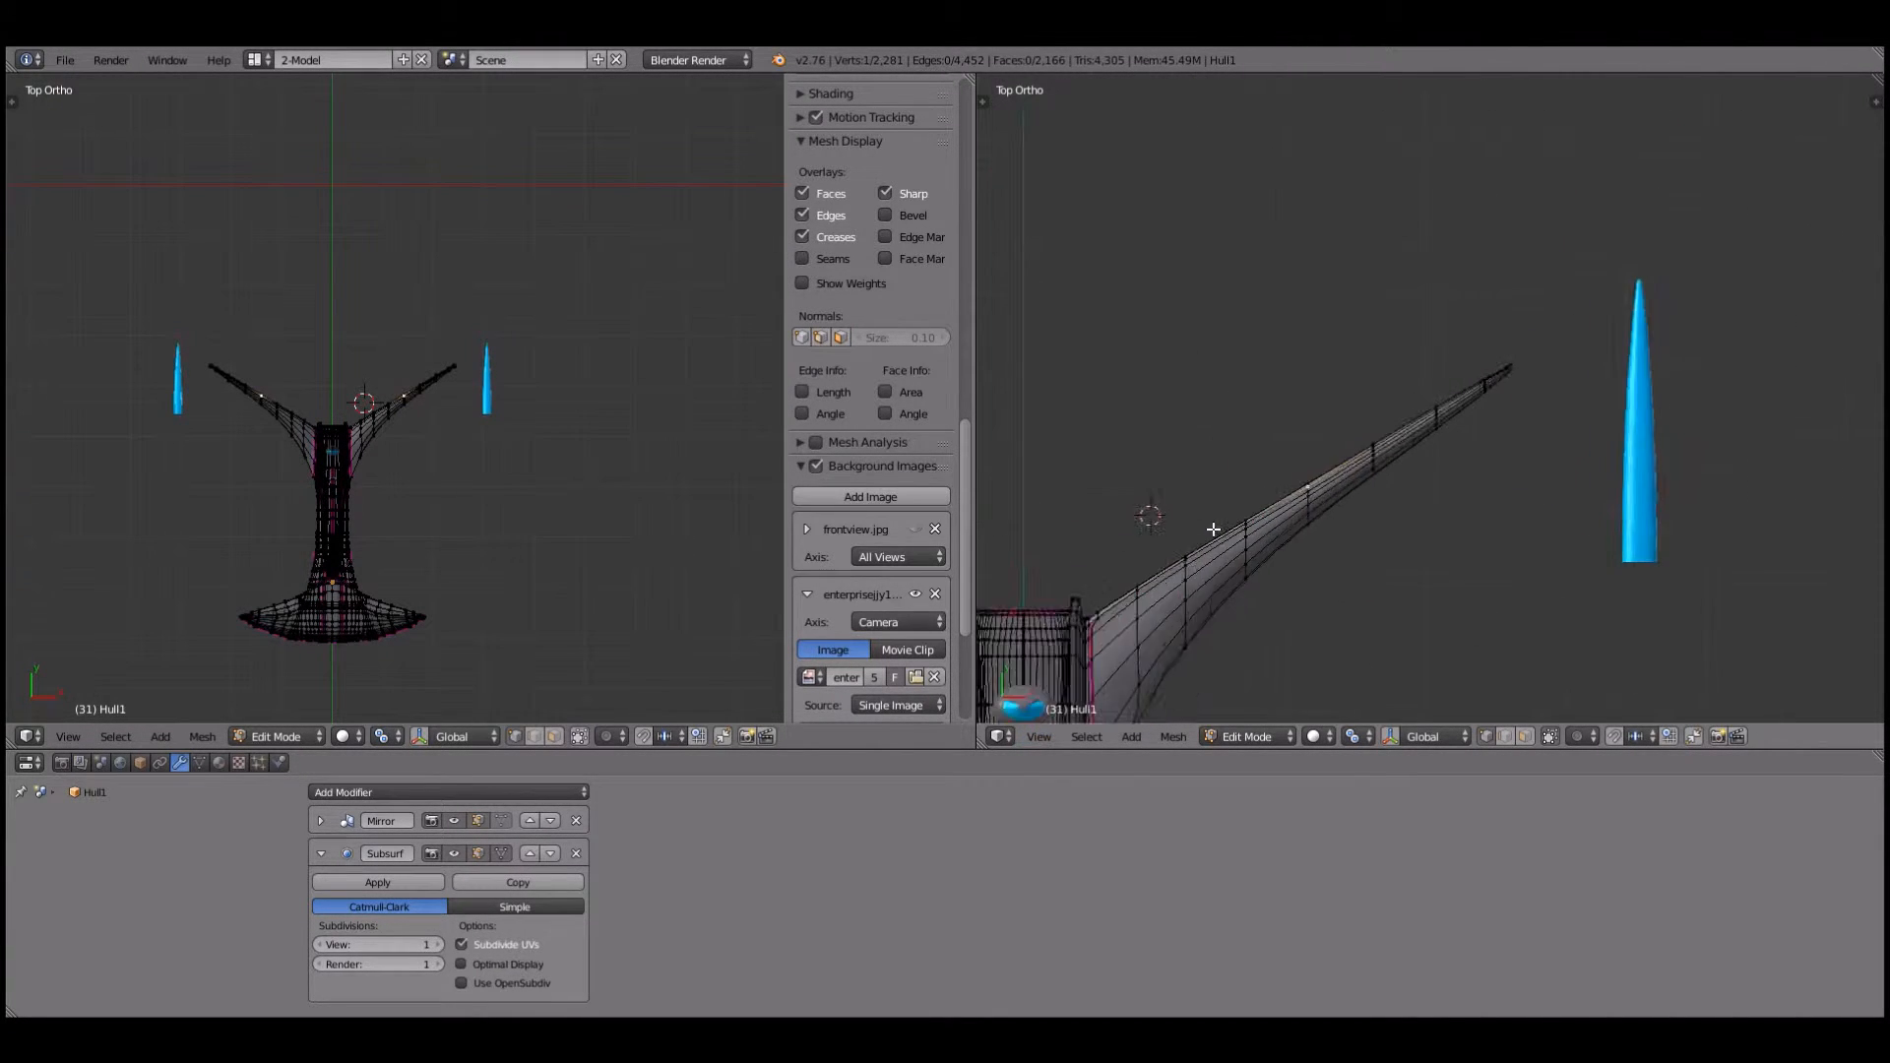
pyautogui.scroll(4, 1172, 532)
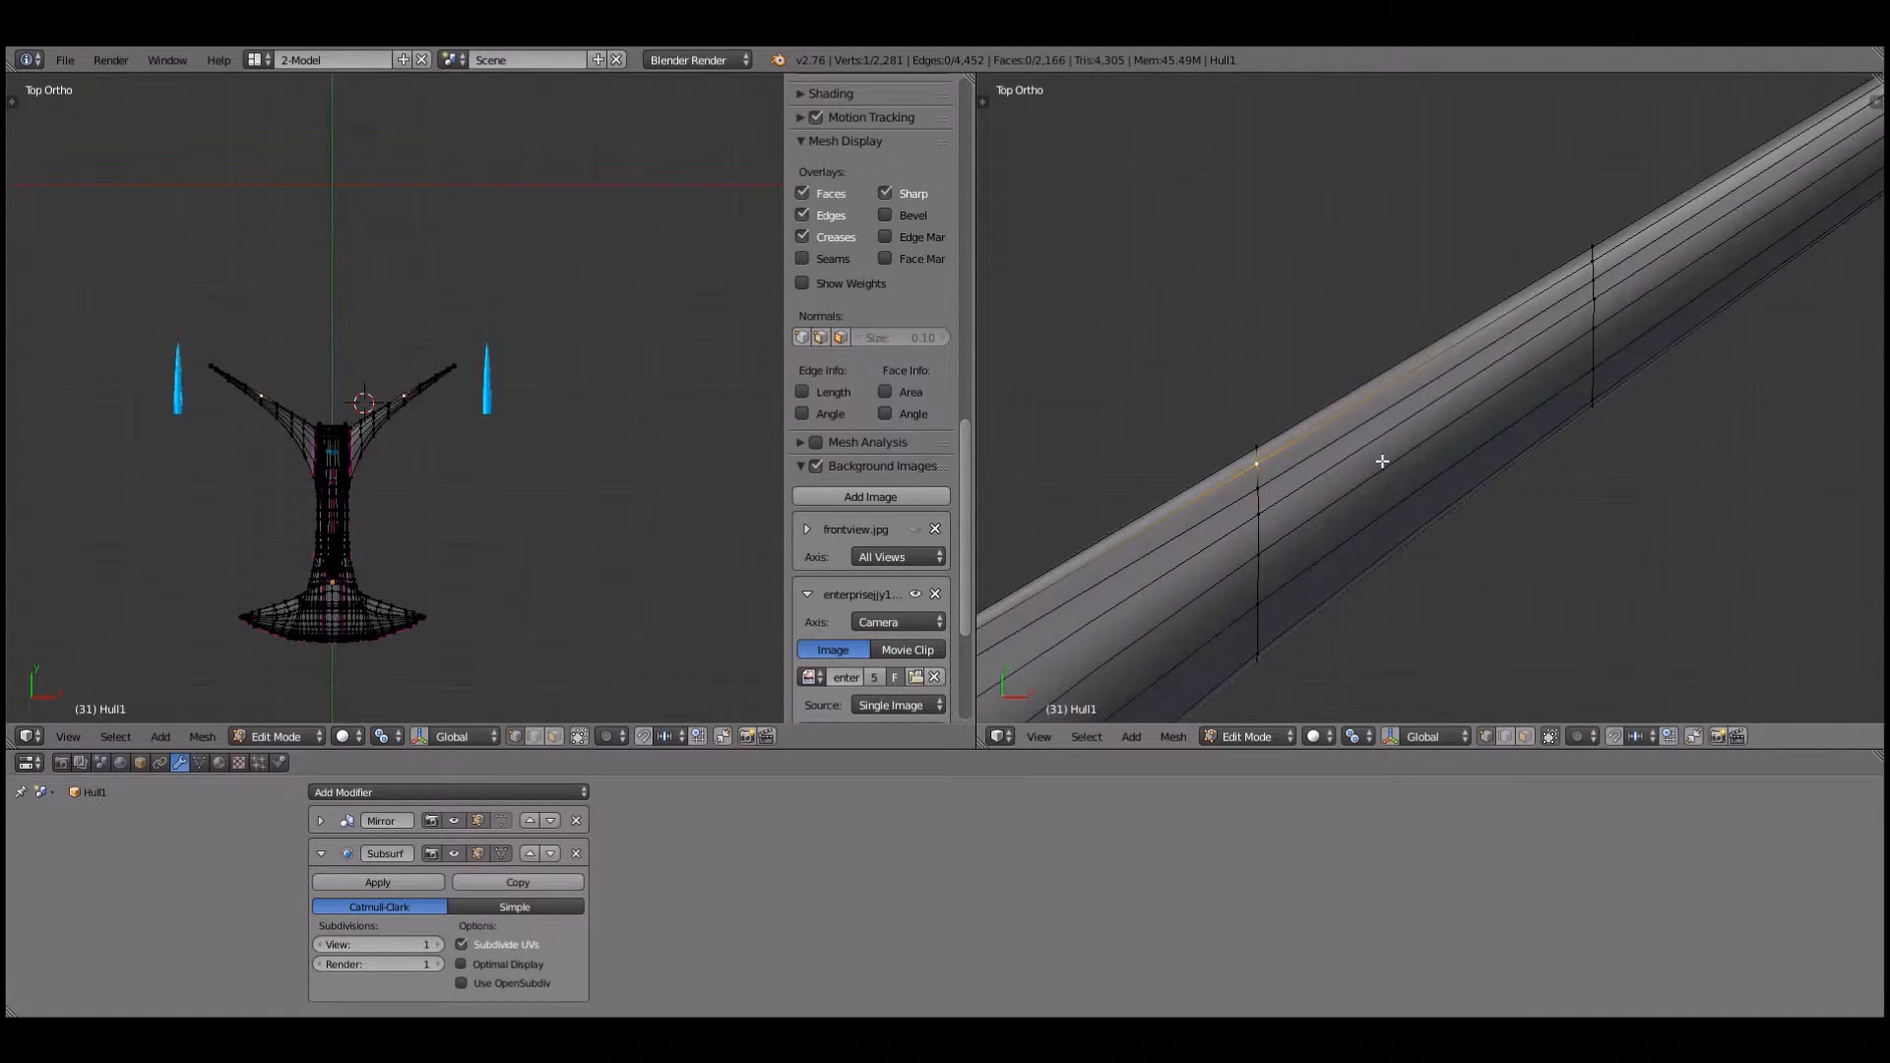
pyautogui.keyDown('shift'); pyautogui.moveTo(1178, 536); pyautogui.dragTo(1503, 402, button='middle'); pyautogui.keyUp('shift')
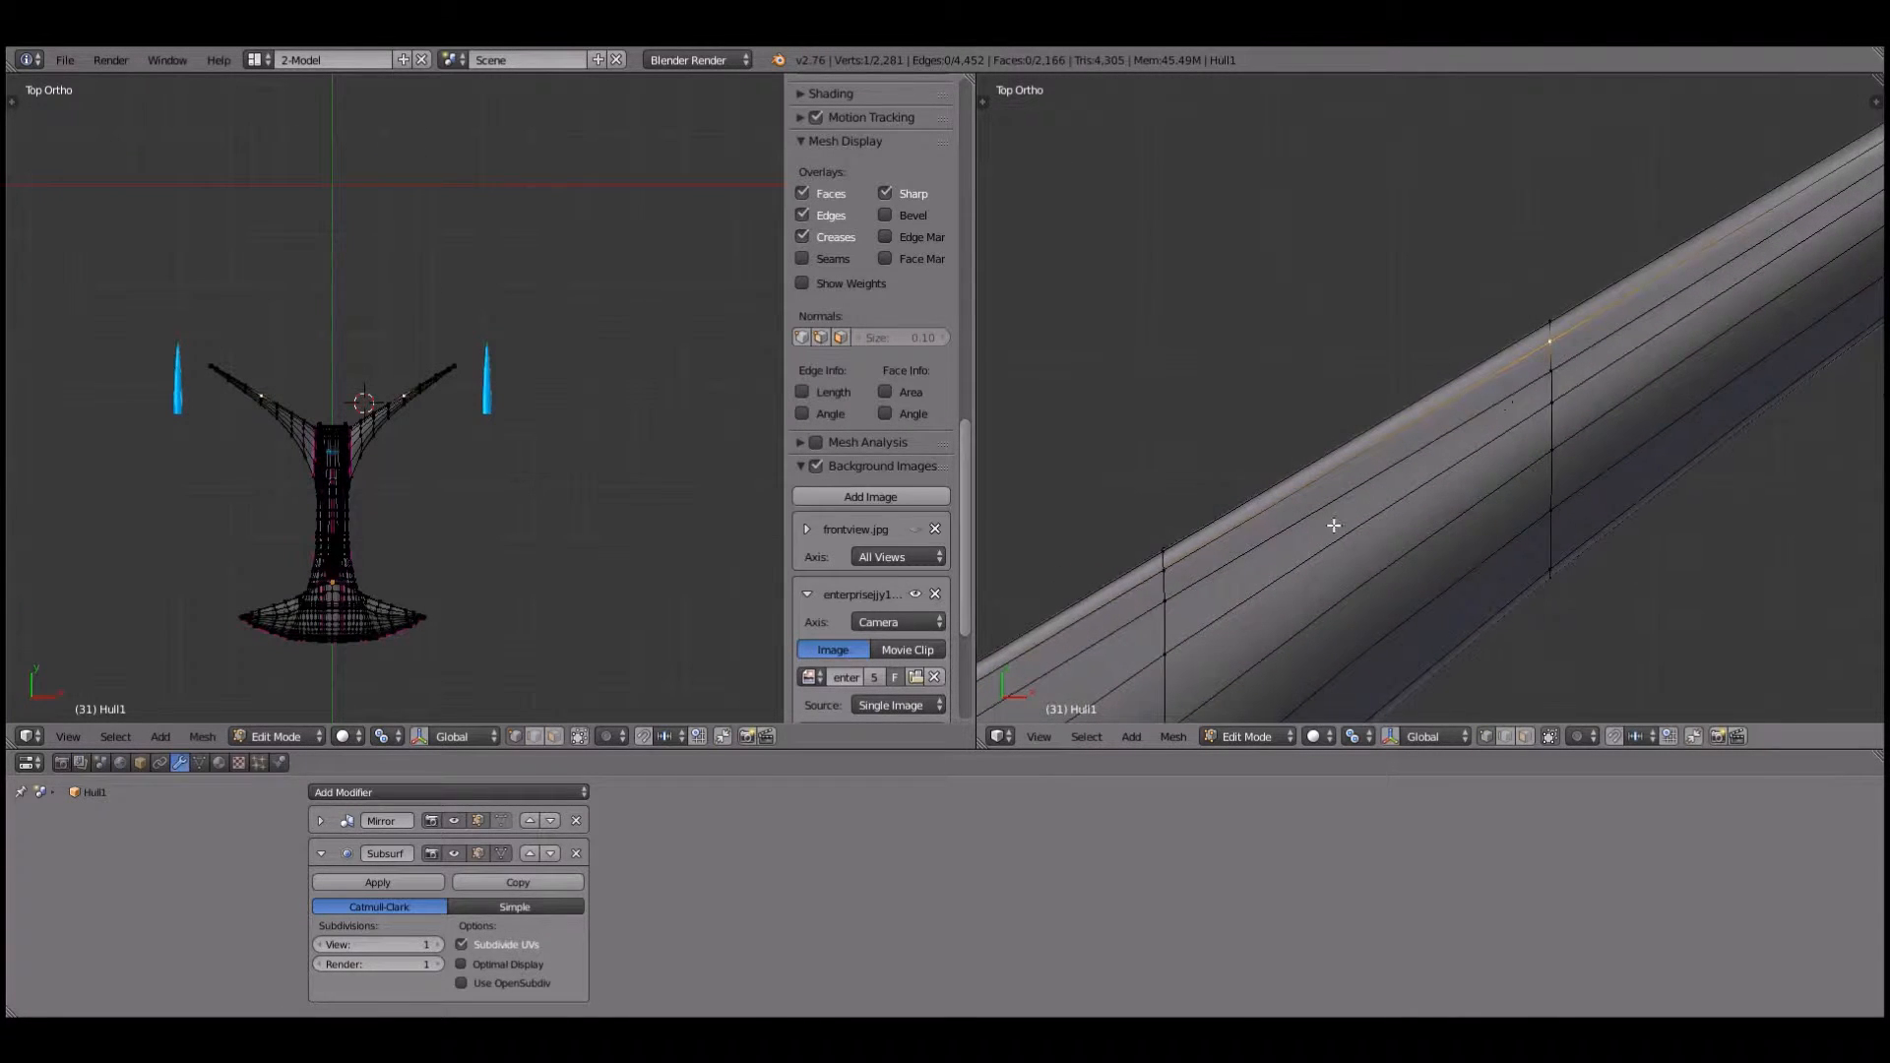
pyautogui.scroll(-2, 1148, 526)
pyautogui.scroll(3, 1164, 604)
pyautogui.scroll(1, 1383, 527)
pyautogui.keyDown('shift'); pyautogui.moveTo(1526, 392); pyautogui.dragTo(1303, 476, button='middle'); pyautogui.keyUp('shift')
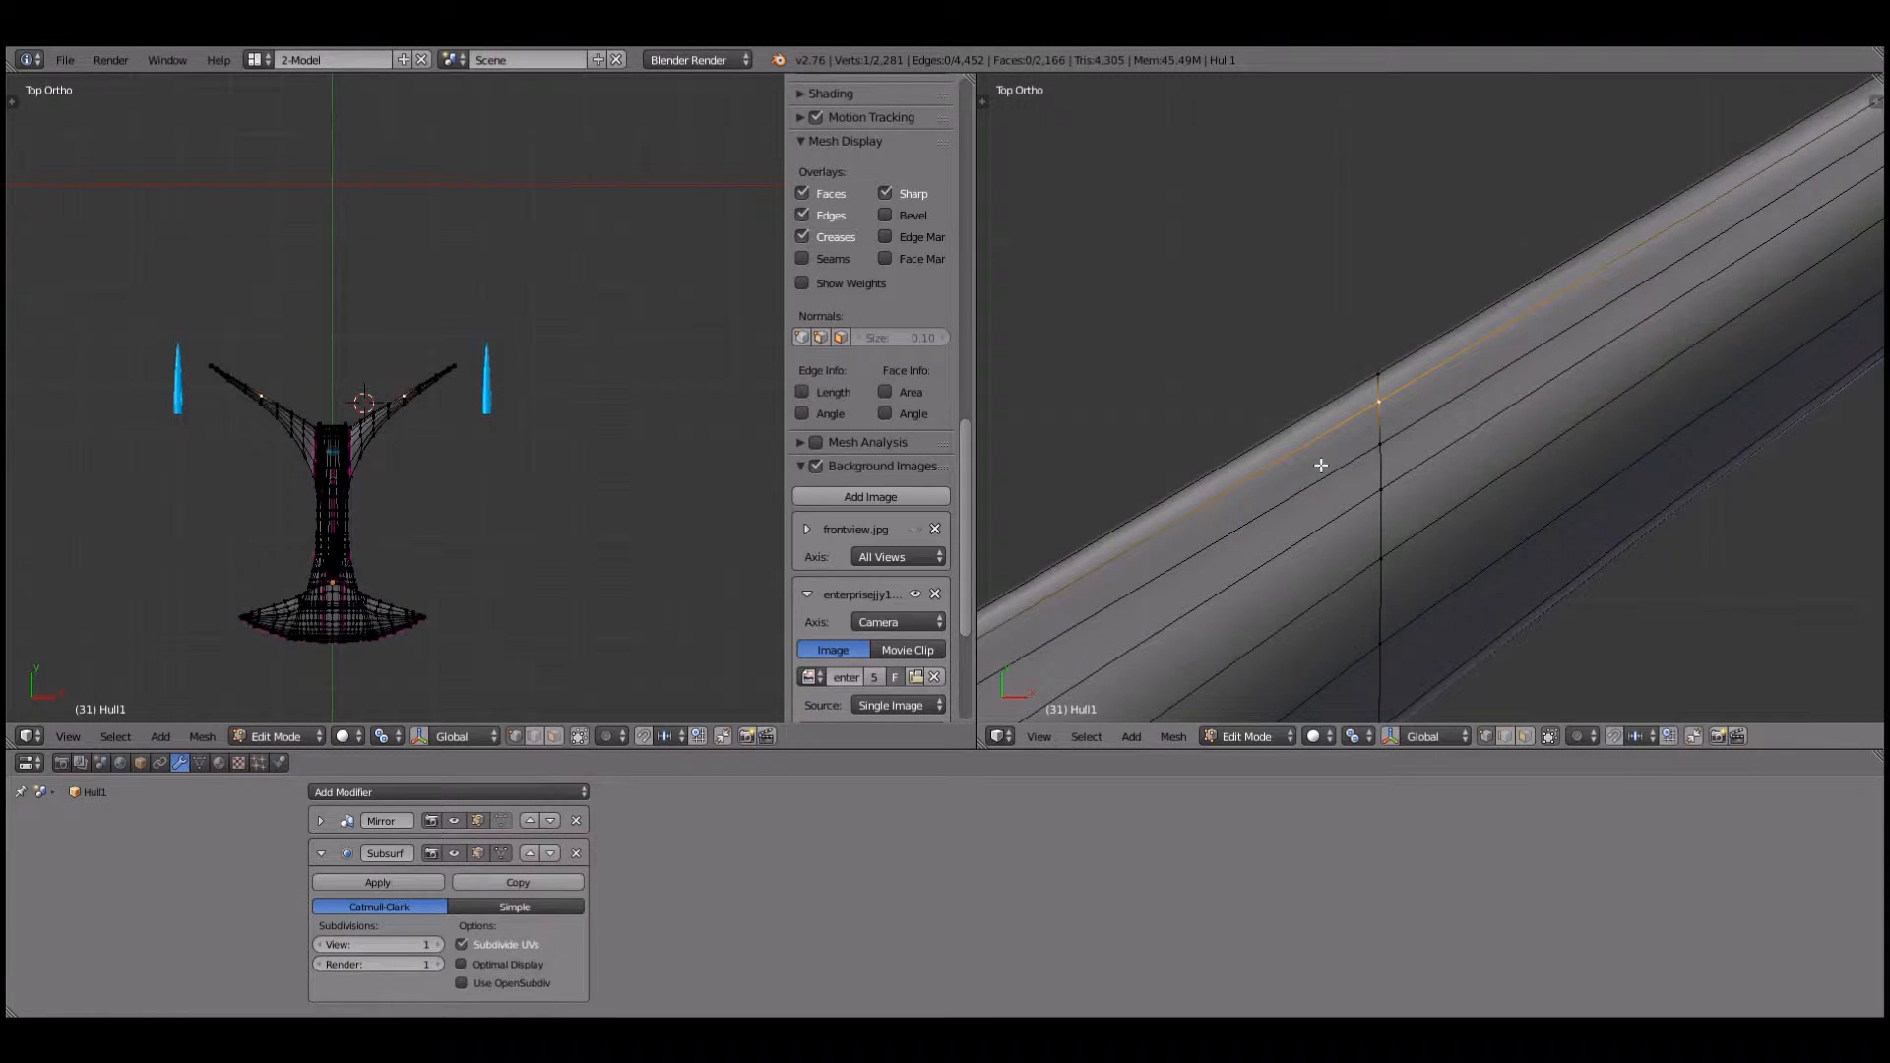
pyautogui.press('g')
pyautogui.press('z')
pyautogui.press('y')
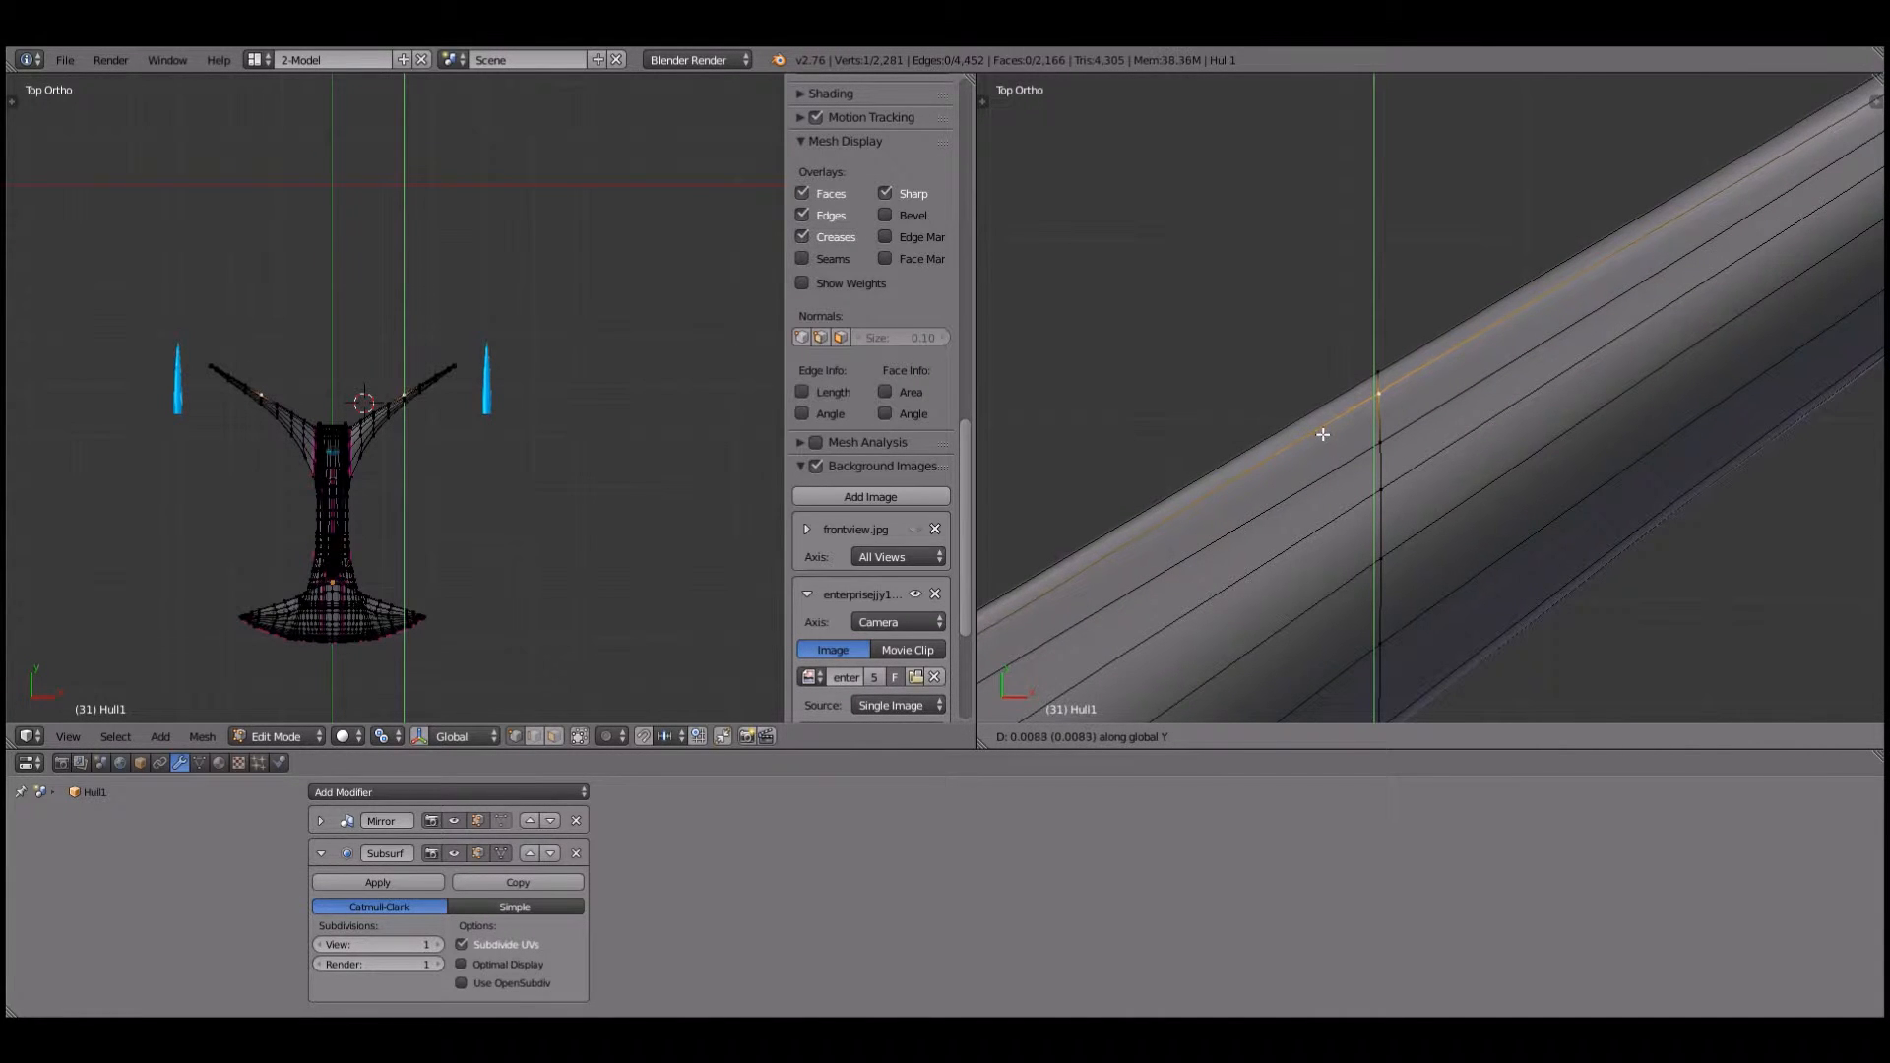
pyautogui.click(1442, 500)
# Step: Inspect the pylon's rear edge, tip and overall curve from several angles and in the top view
pyautogui.scroll(-5, 1463, 495)
pyautogui.scroll(-4, 1516, 418)
pyautogui.moveTo(1680, 375); pyautogui.dragTo(1349, 138, button='middle')
pyautogui.scroll(-6, 1342, 182)
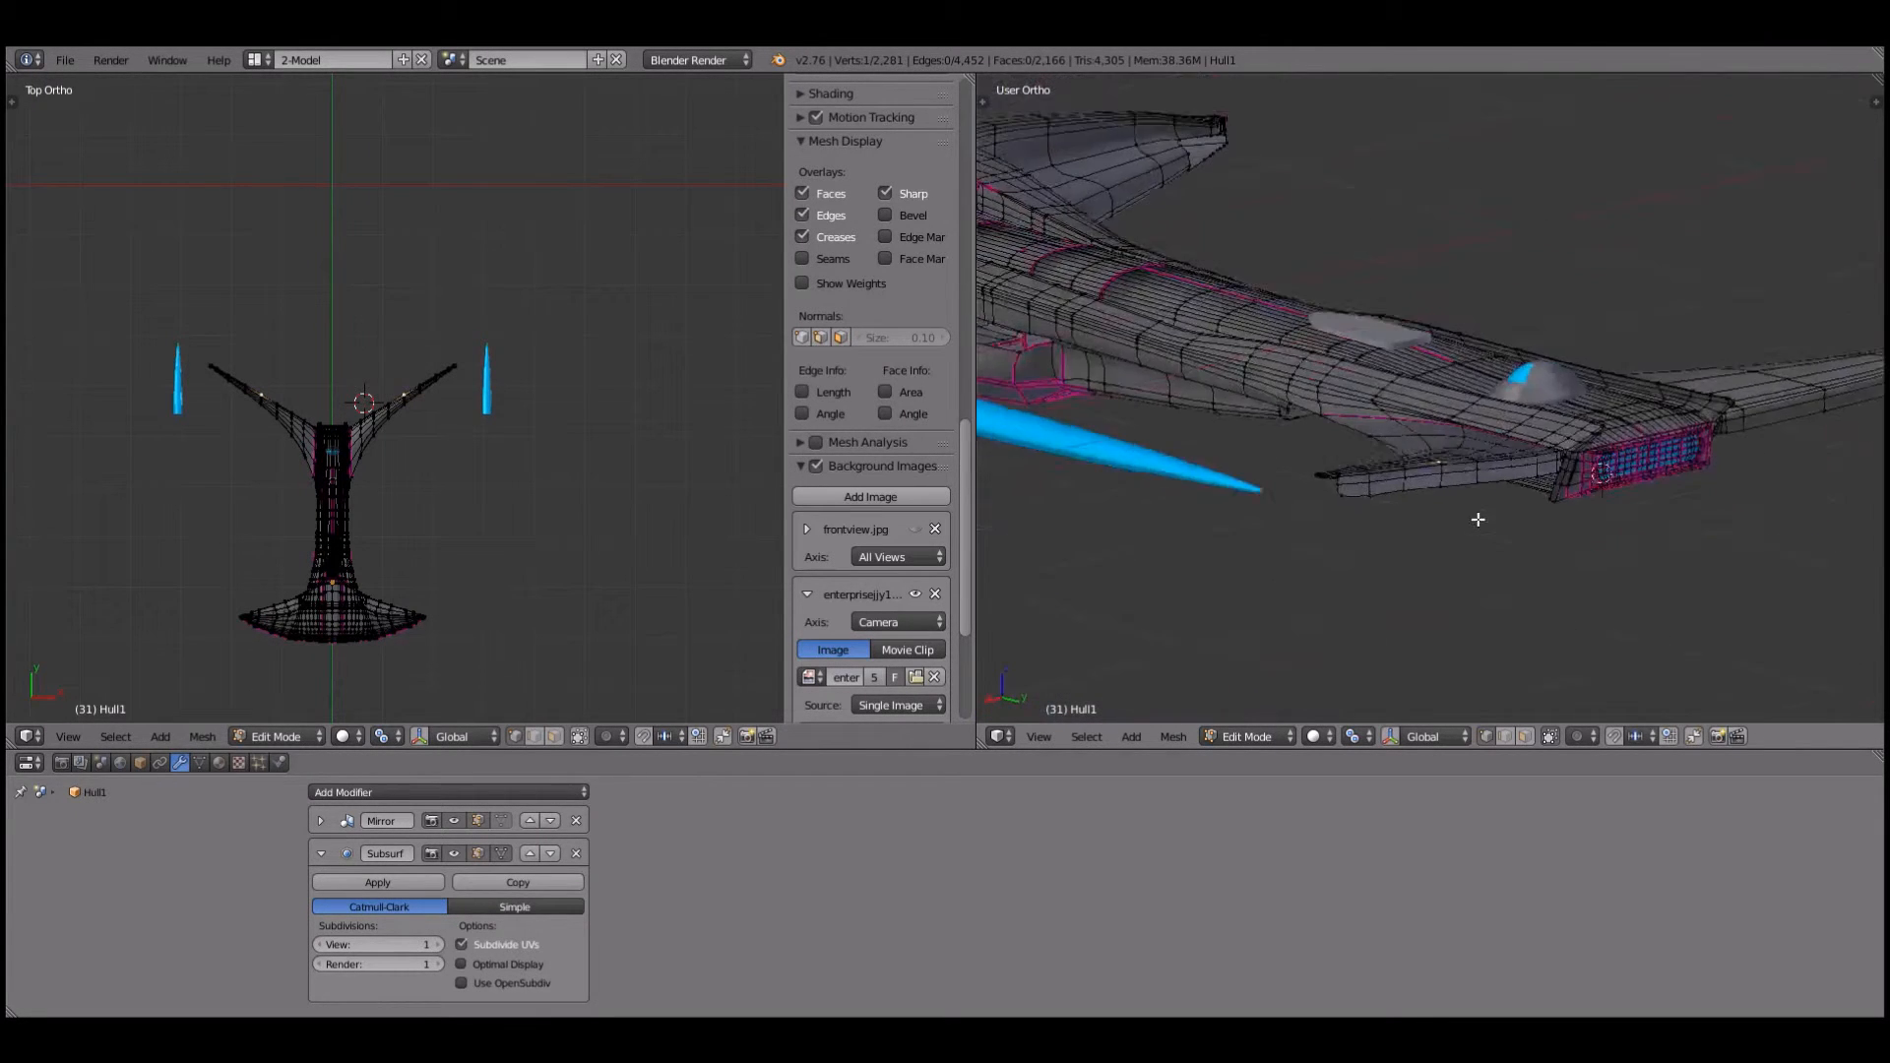
pyautogui.scroll(6, 1478, 521)
pyautogui.keyDown('shift'); pyautogui.moveTo(1433, 622); pyautogui.dragTo(1362, 473, button='middle'); pyautogui.keyUp('shift')
pyautogui.scroll(3, 1415, 500)
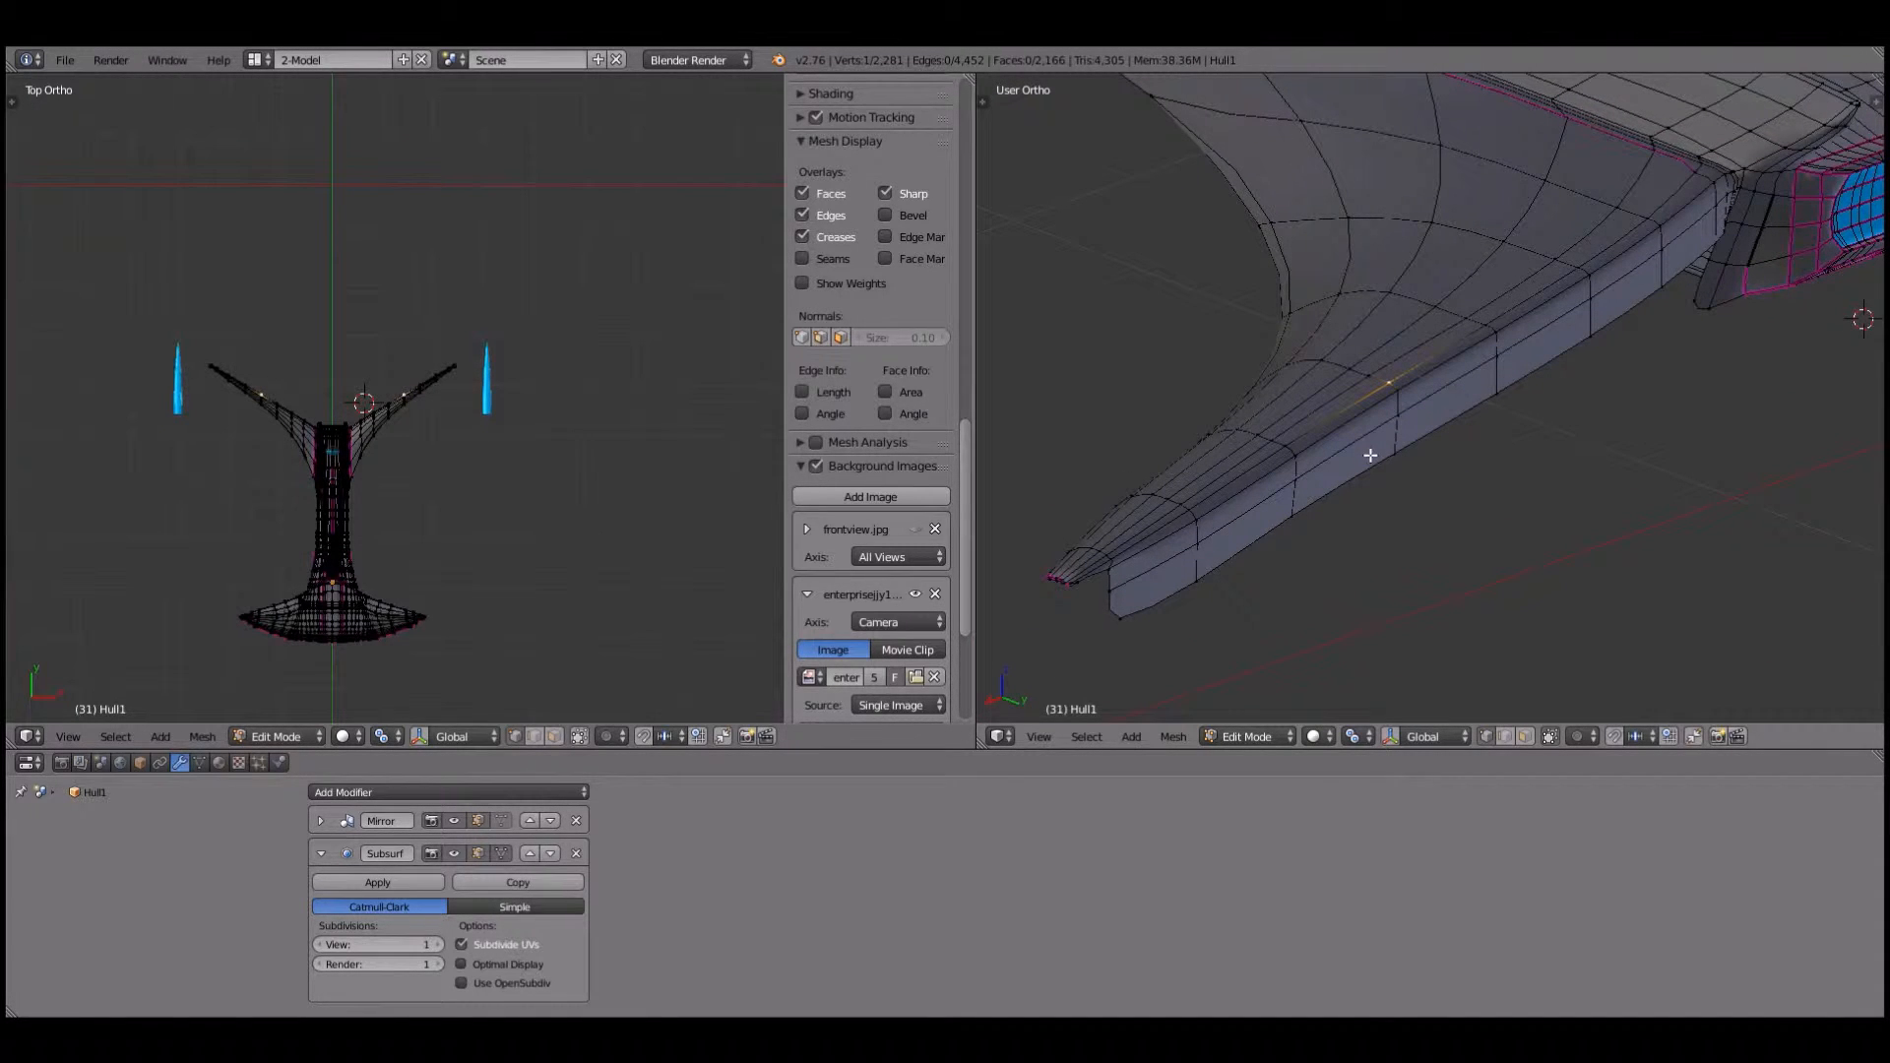
pyautogui.moveTo(1146, 564); pyautogui.dragTo(1224, 501, button='middle')
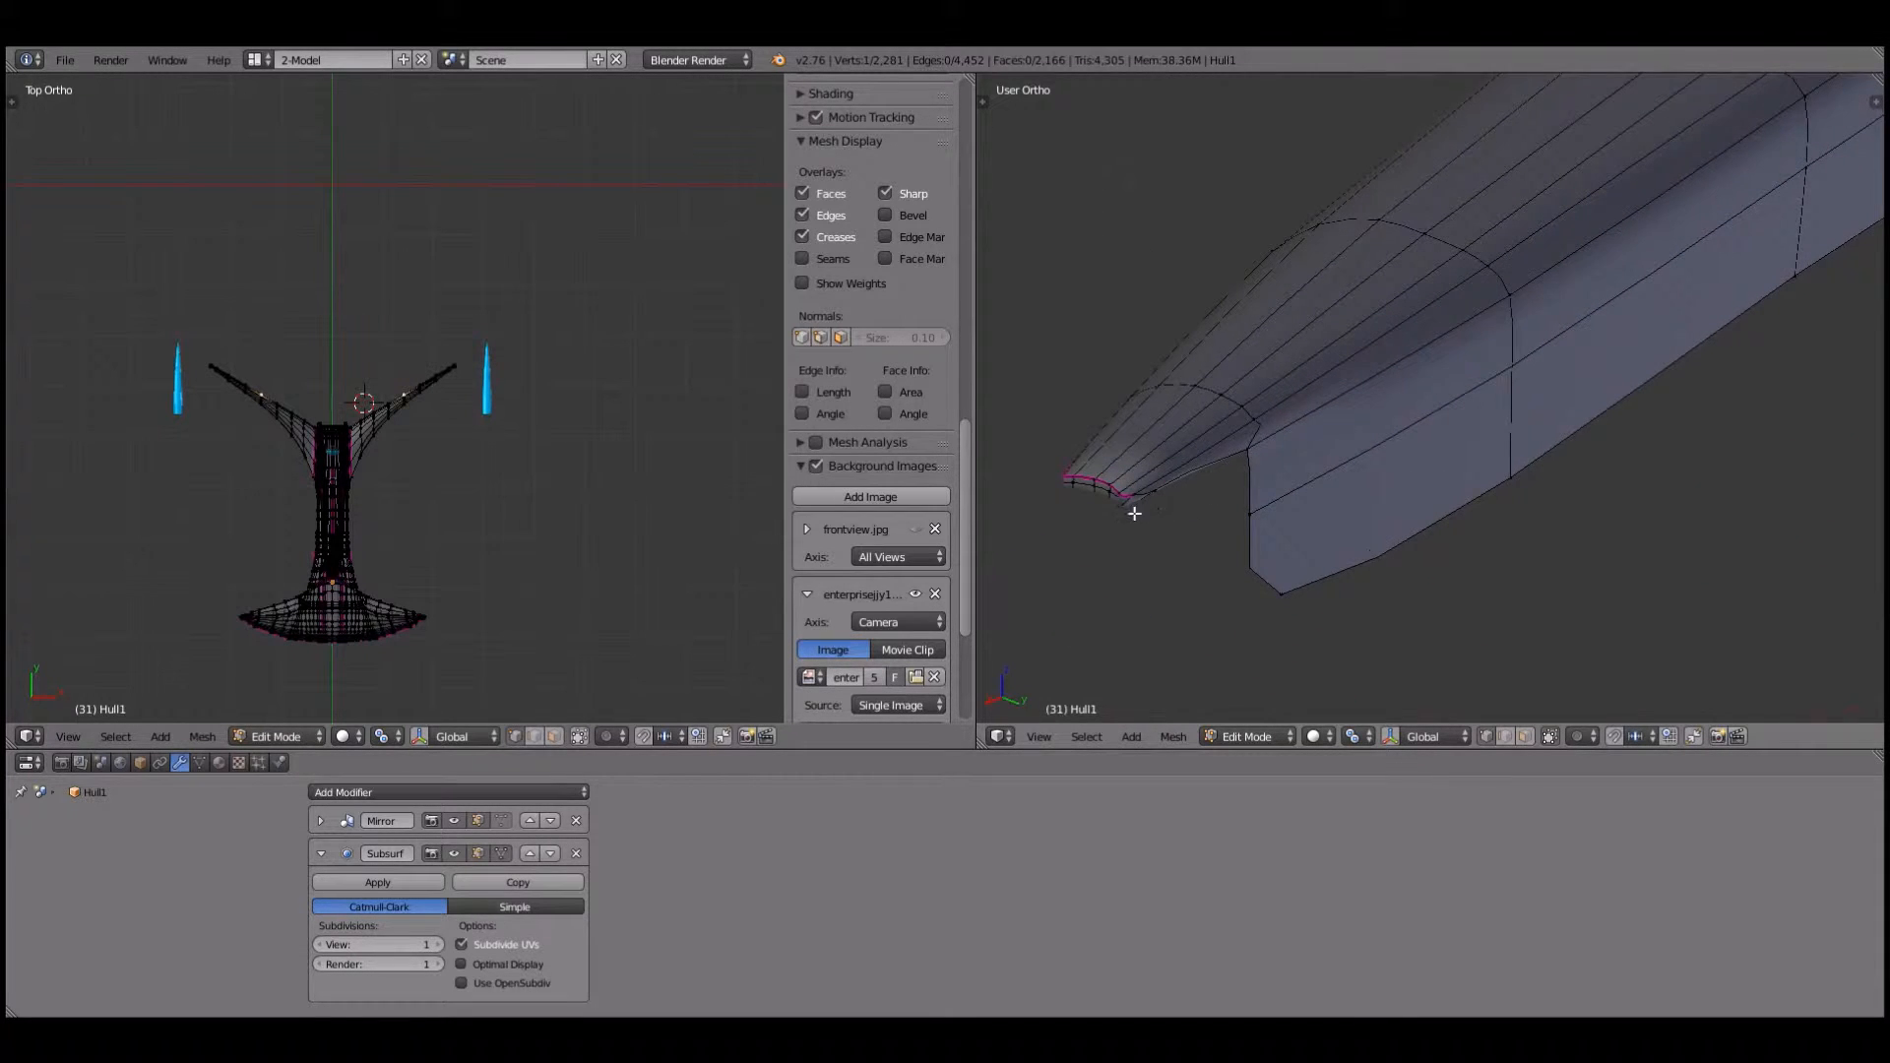
pyautogui.scroll(4, 1123, 526)
pyautogui.scroll(-1, 1113, 538)
pyautogui.scroll(-5, 1509, 246)
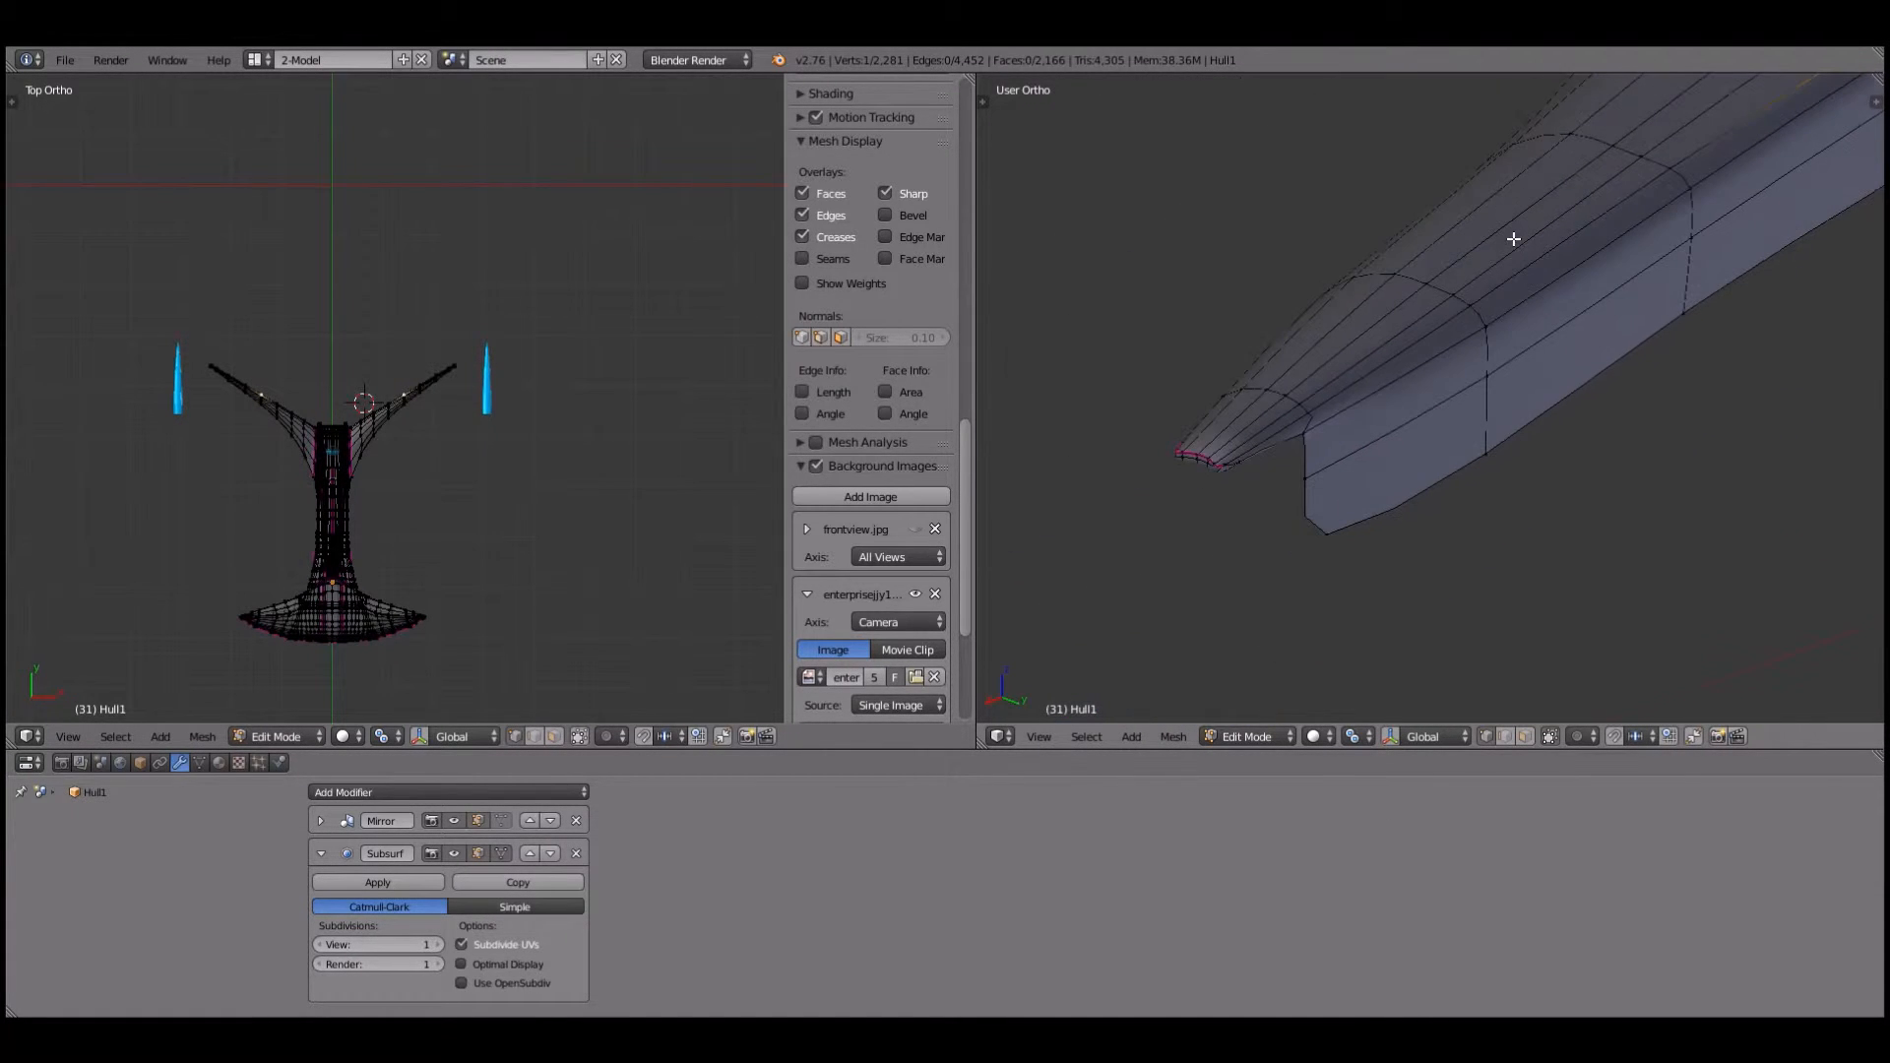
pyautogui.scroll(-2, 1514, 239)
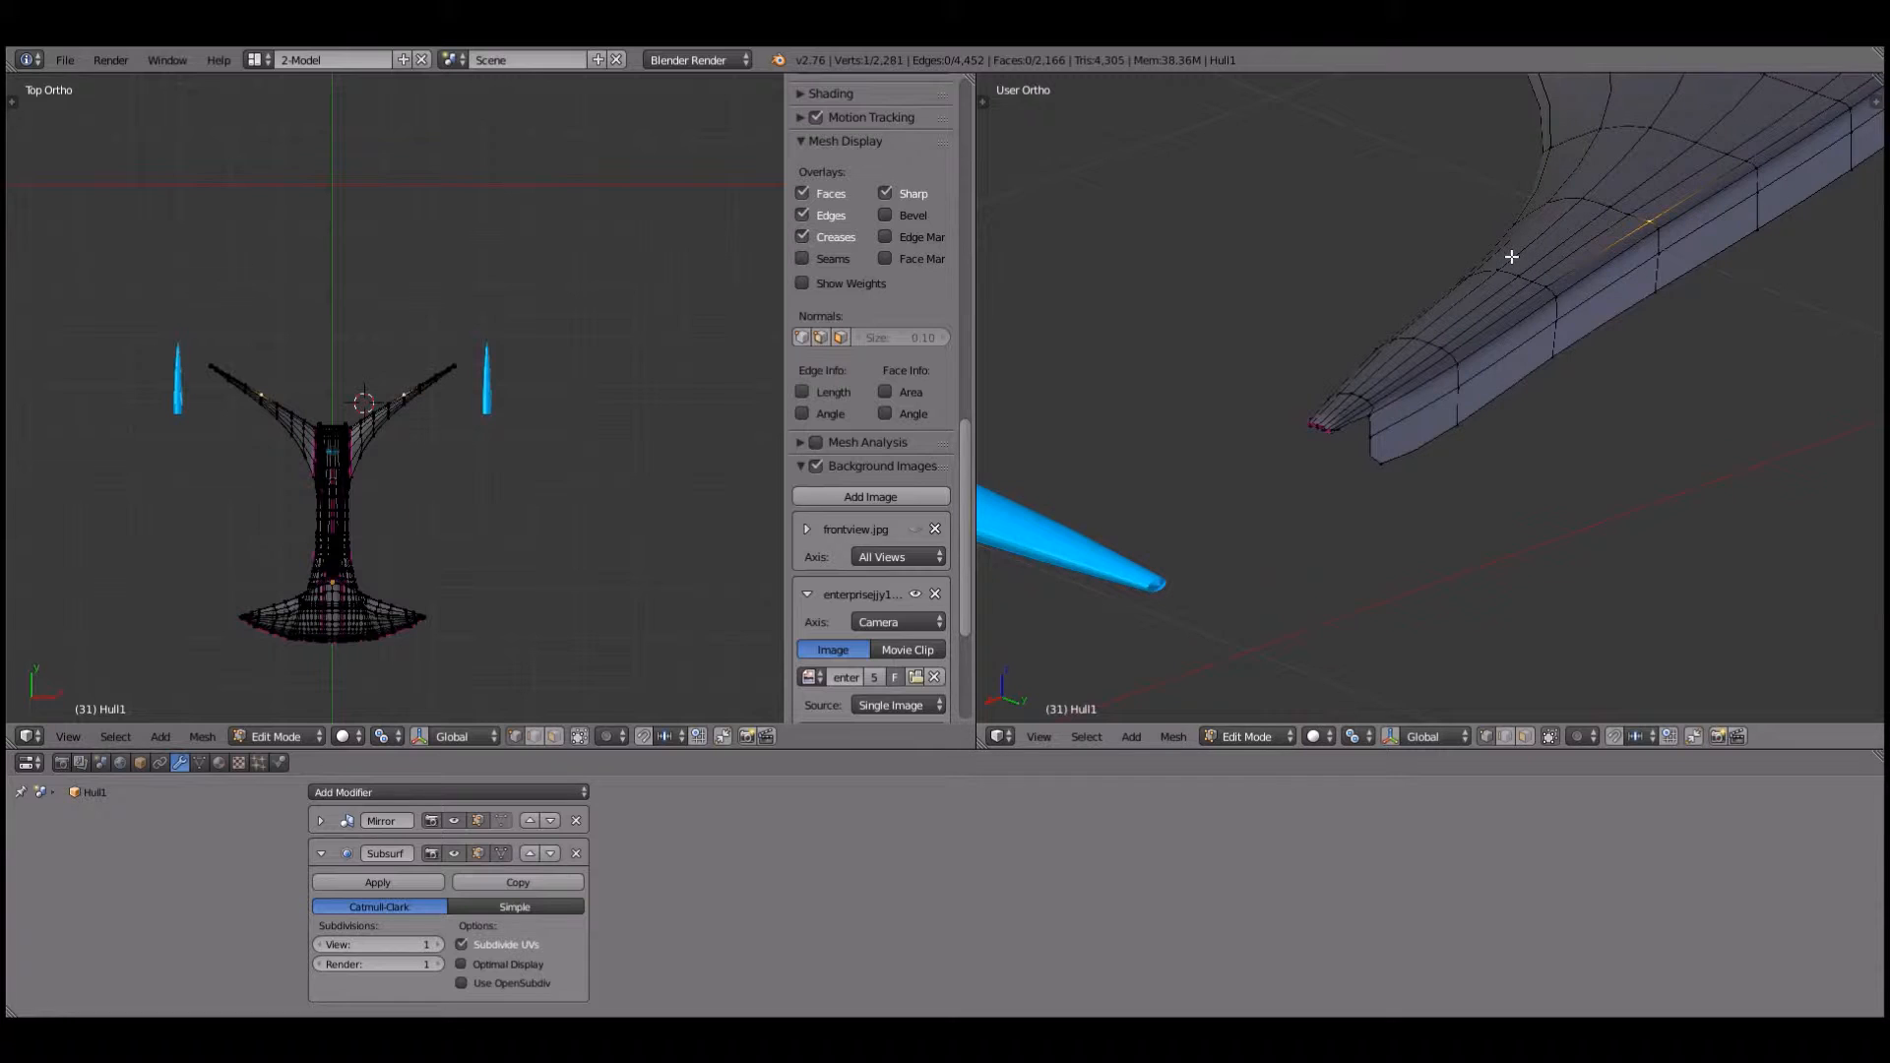
pyautogui.moveTo(1481, 266); pyautogui.dragTo(1663, 486, button='middle')
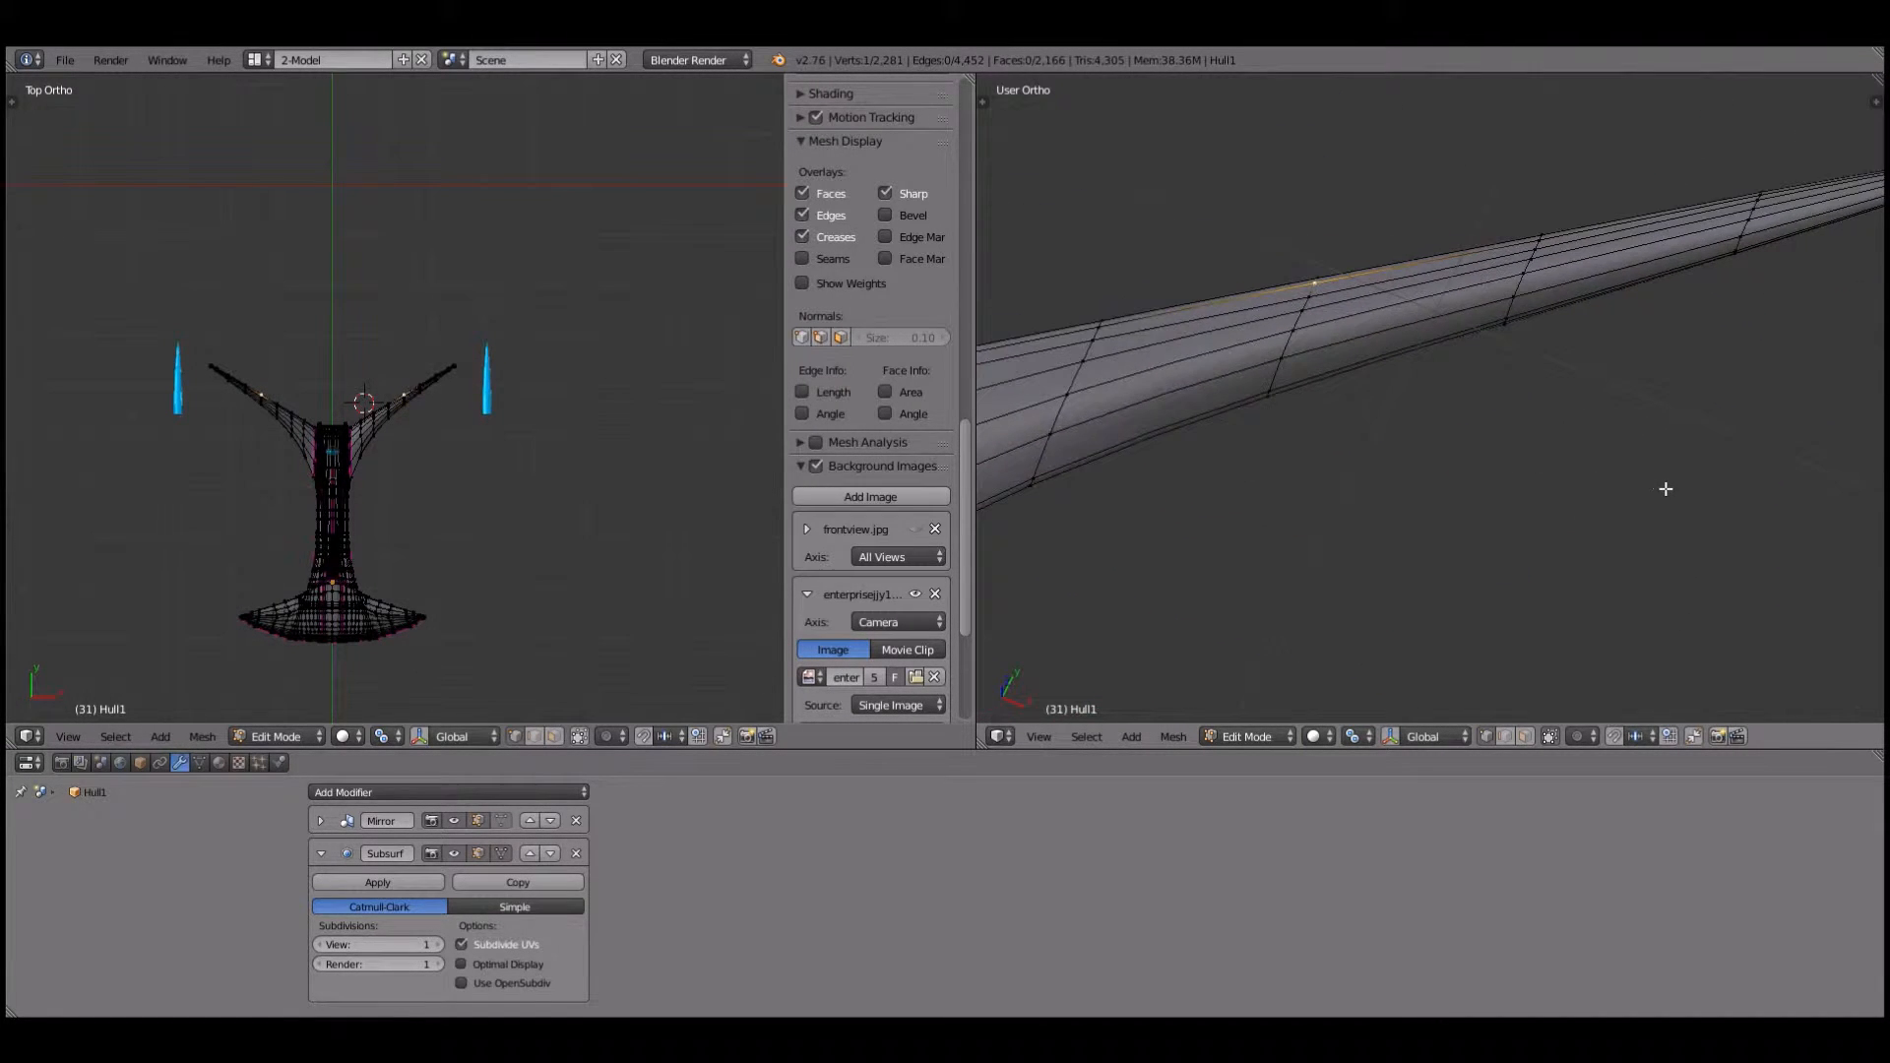
pyautogui.scroll(-2, 1244, 413)
pyautogui.moveTo(1137, 502); pyautogui.dragTo(1574, 346, button='middle')
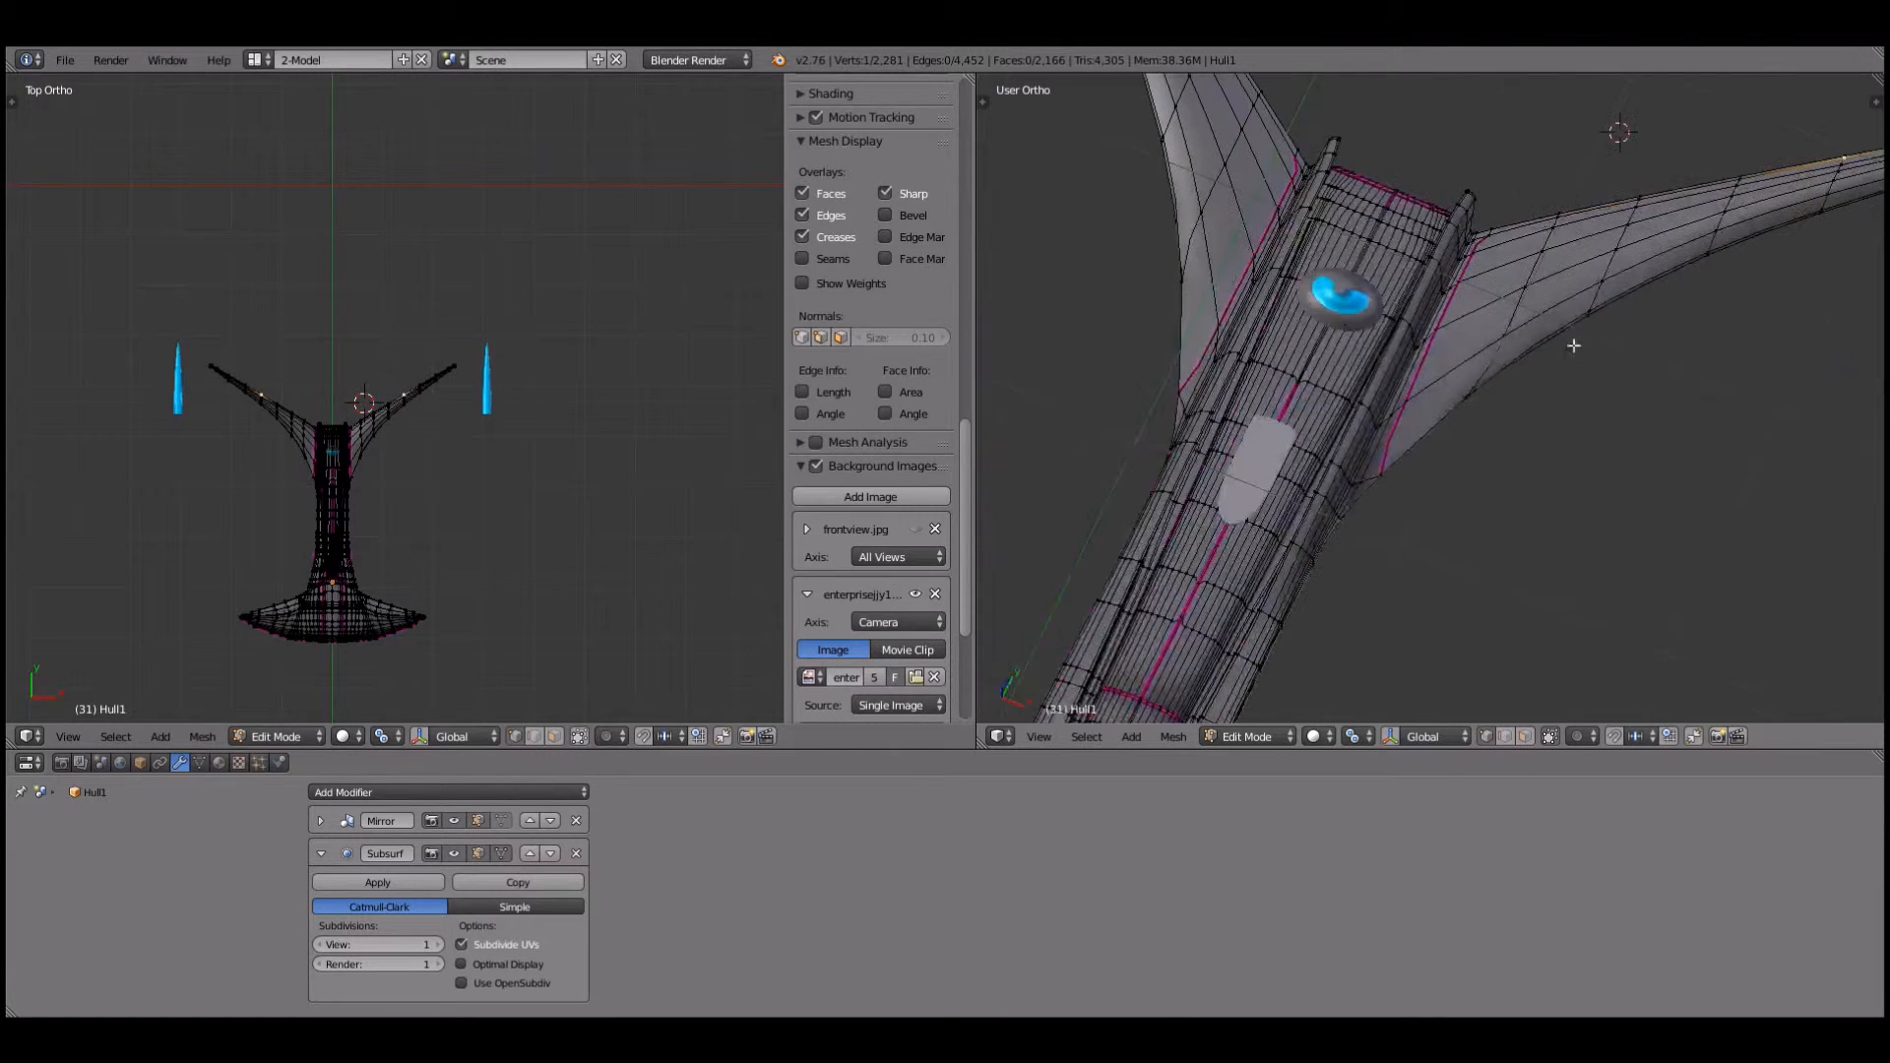
pyautogui.scroll(8, 460, 510)
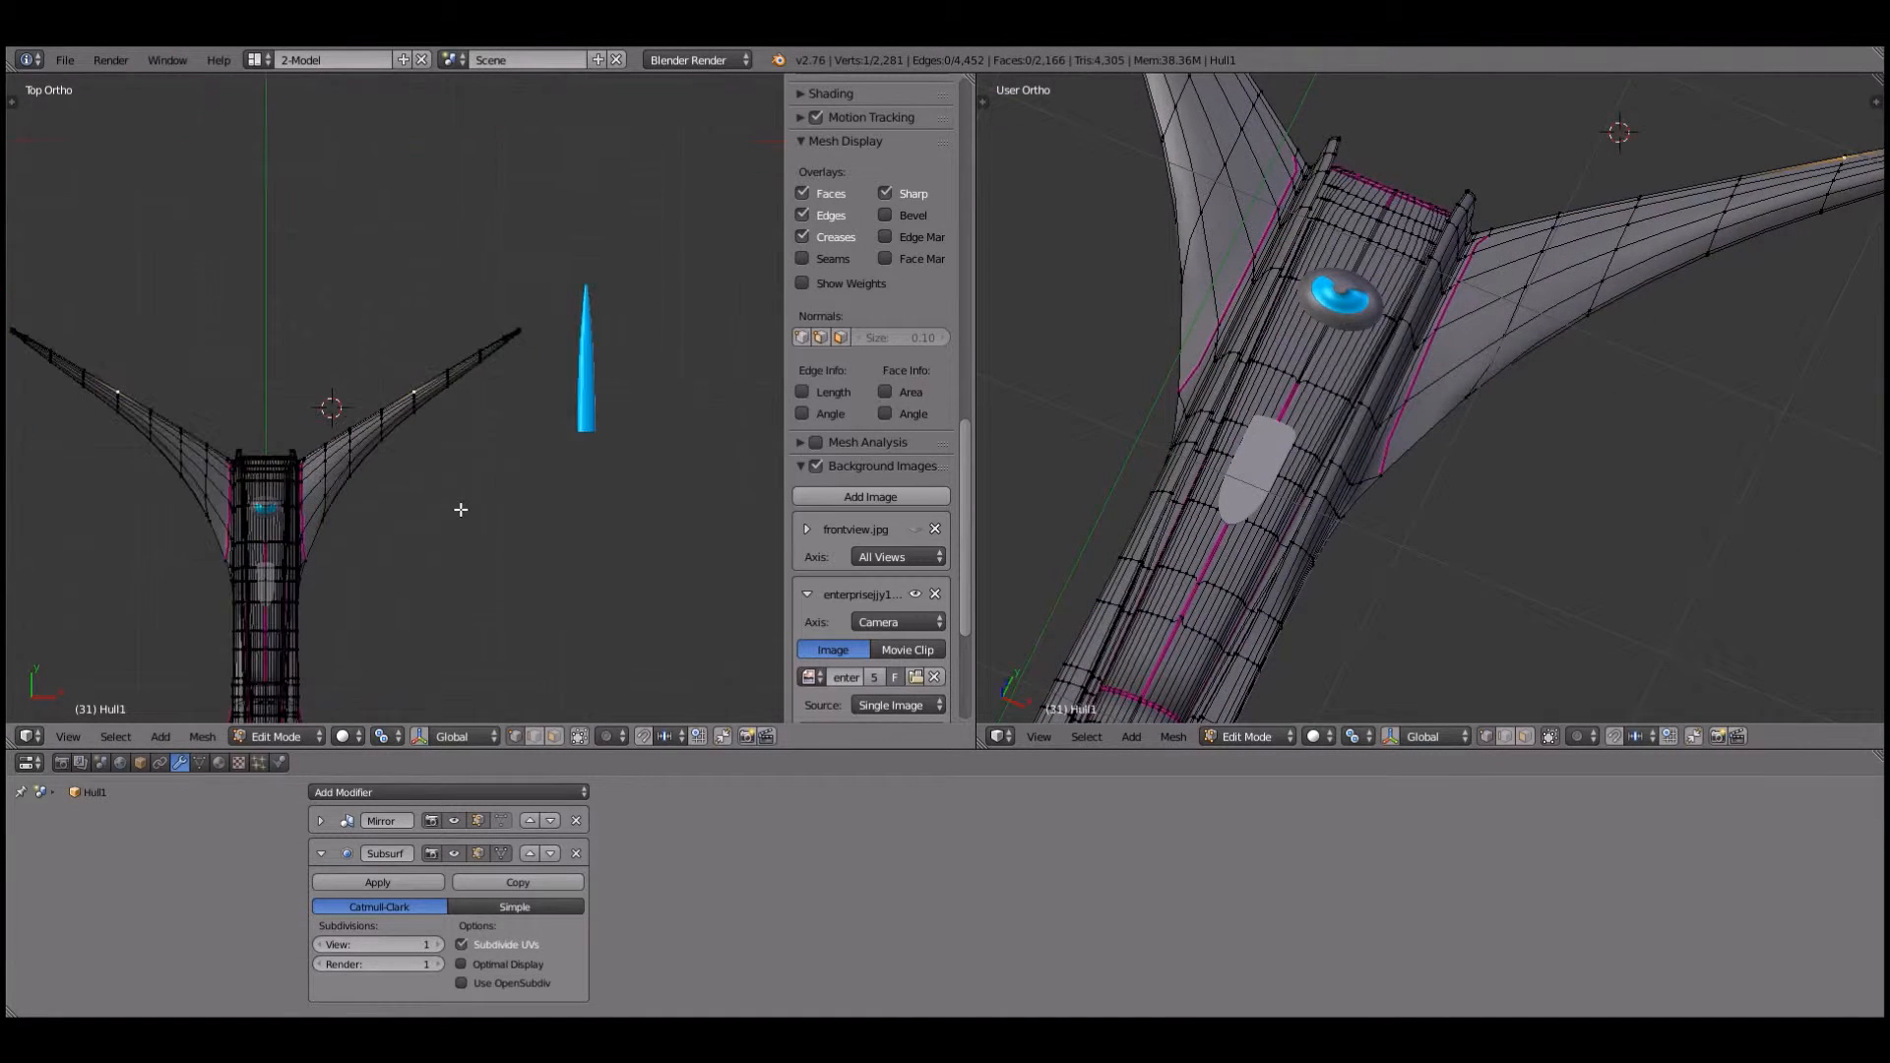
pyautogui.scroll(2, 460, 510)
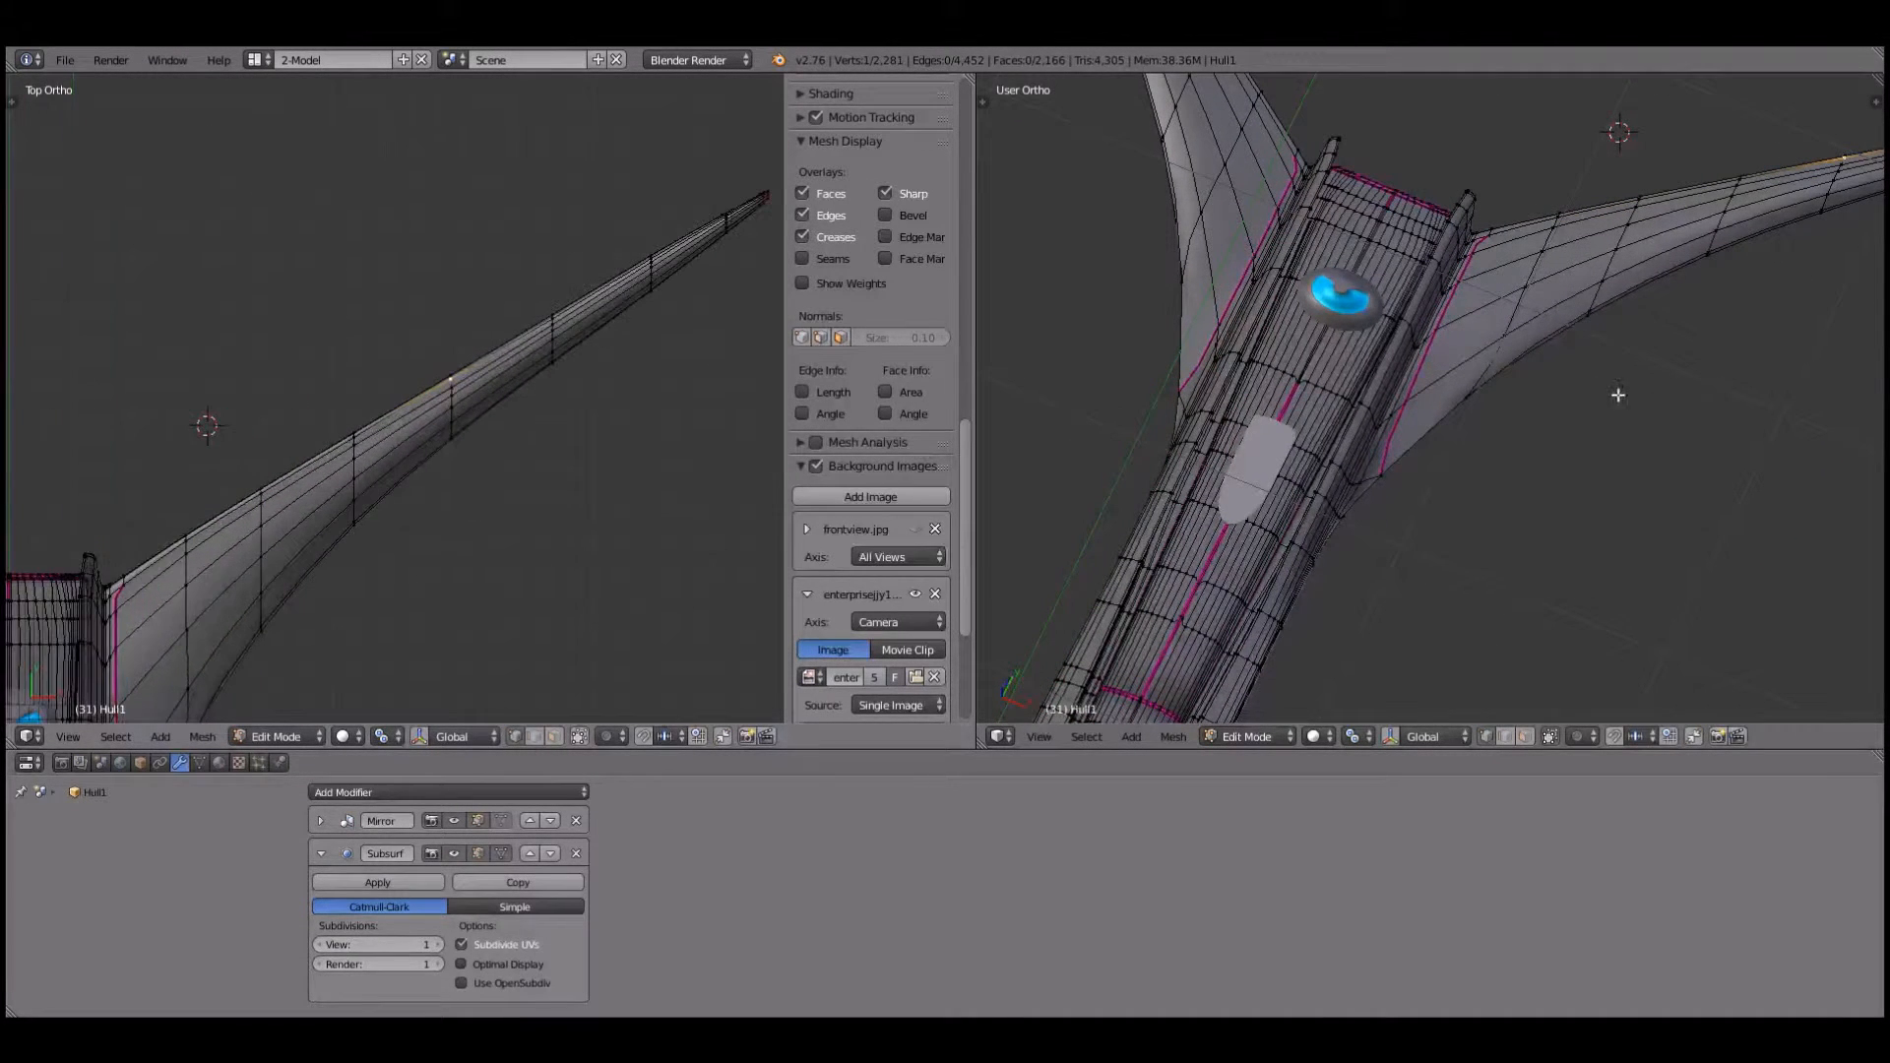
# Step: Show the hull in a camera view beside a top view to compare the pylons with the background reference image
pyautogui.click(1040, 737)
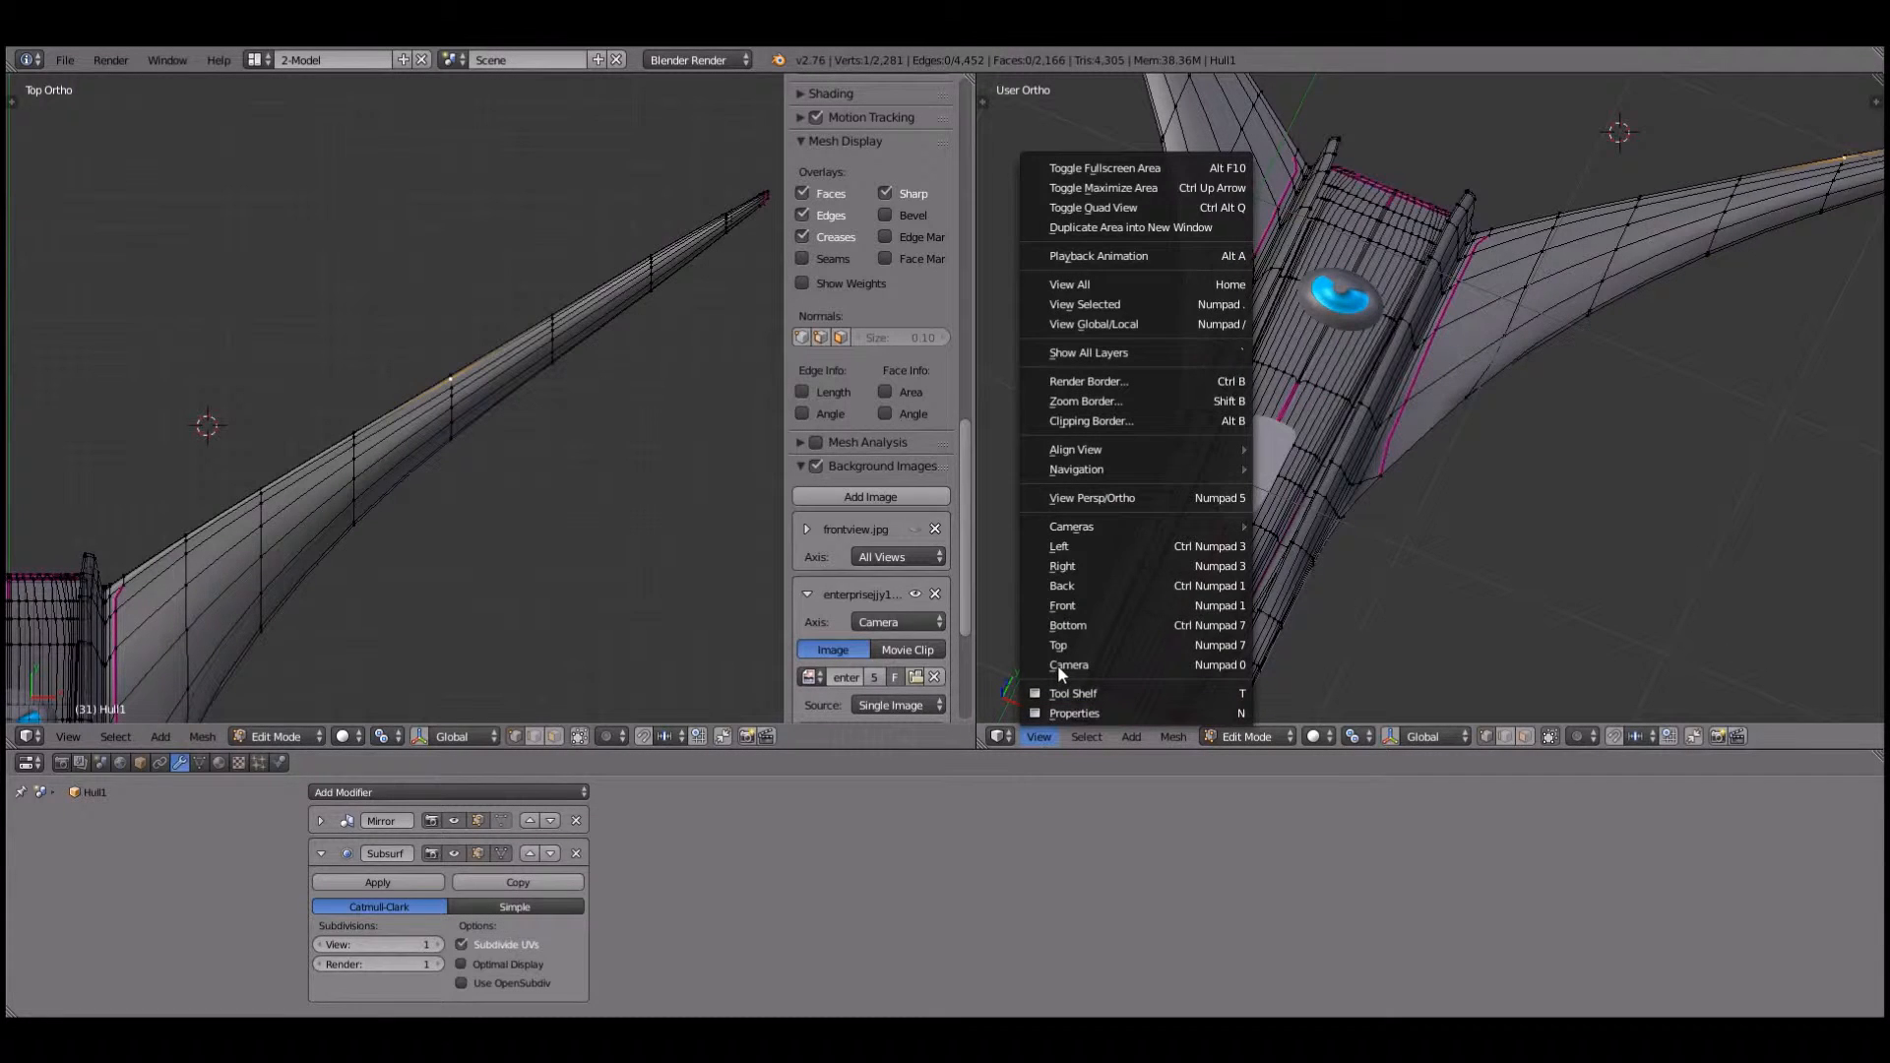
pyautogui.click(1057, 665)
pyautogui.click(1040, 737)
pyautogui.click(1056, 643)
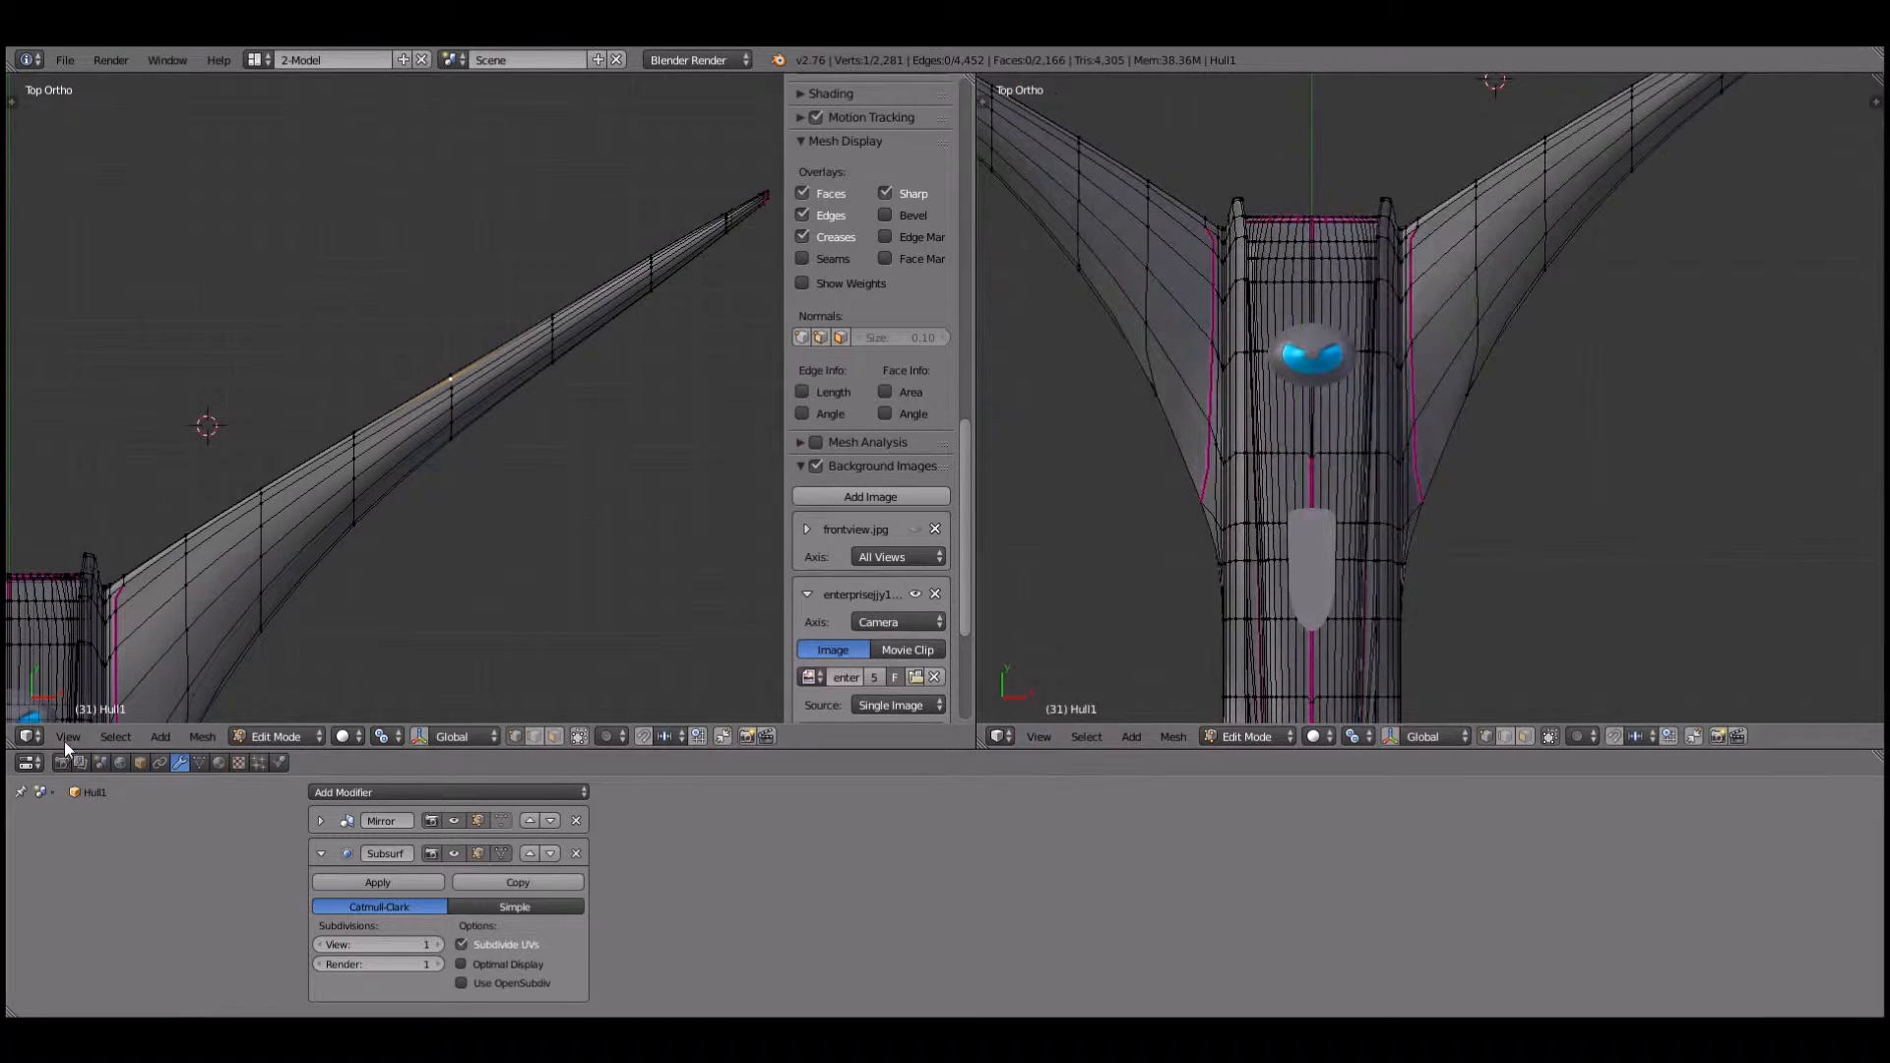
pyautogui.click(67, 740)
pyautogui.click(131, 662)
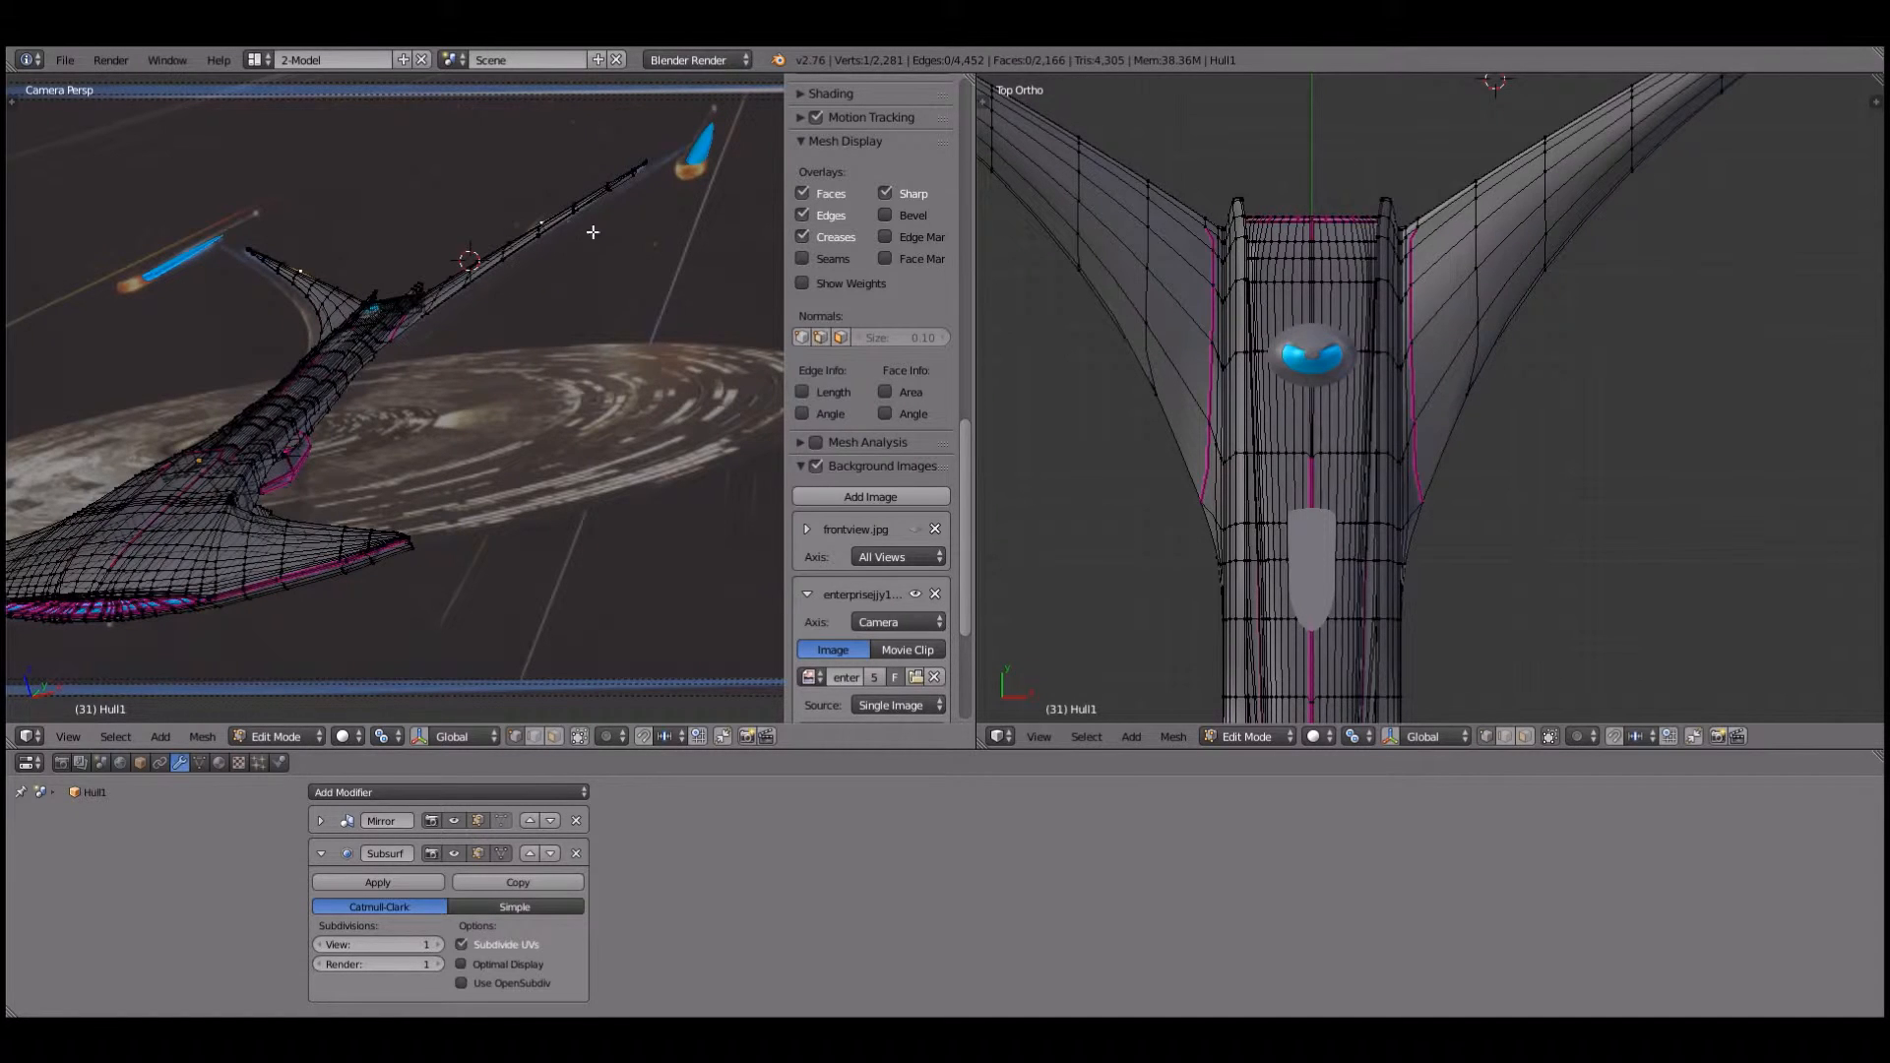
pyautogui.scroll(2, 439, 412)
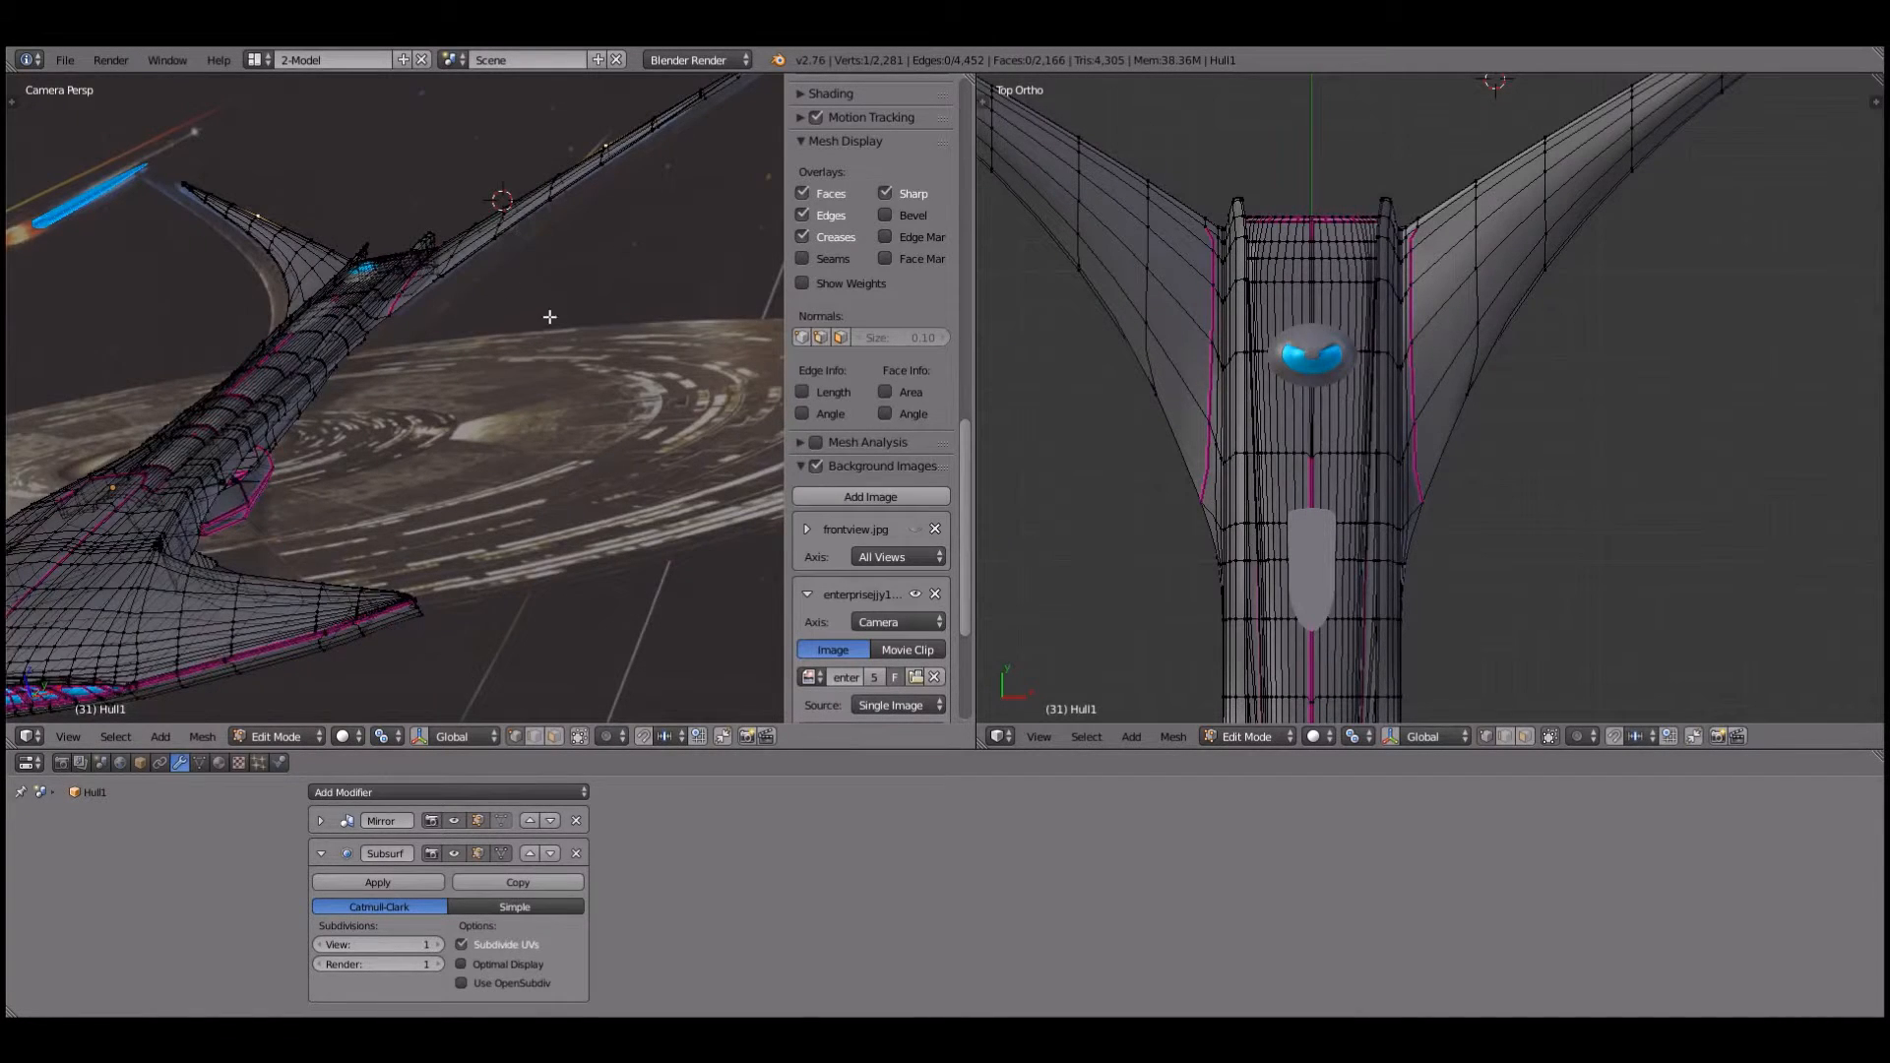
pyautogui.scroll(1, 500, 317)
pyautogui.scroll(-6, 1642, 386)
pyautogui.scroll(3, 1642, 392)
pyautogui.scroll(9, 1641, 395)
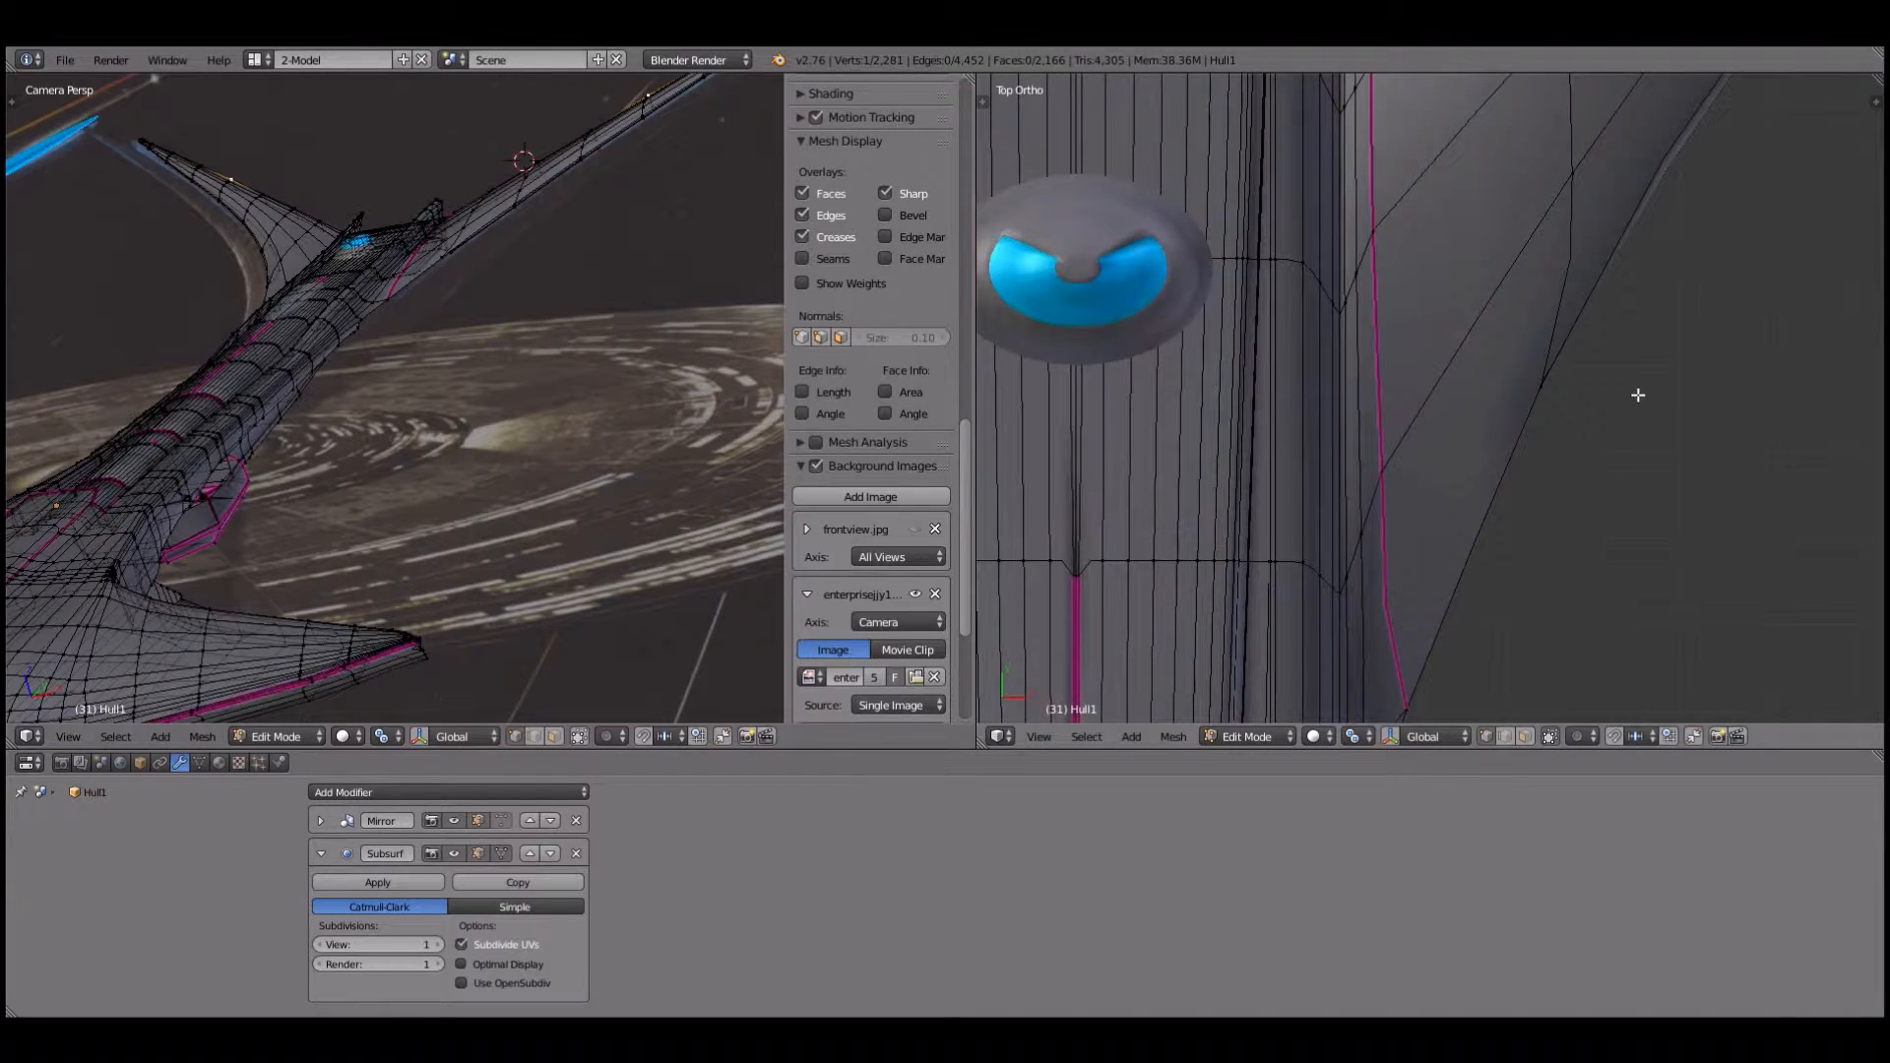
pyautogui.scroll(-4, 1638, 395)
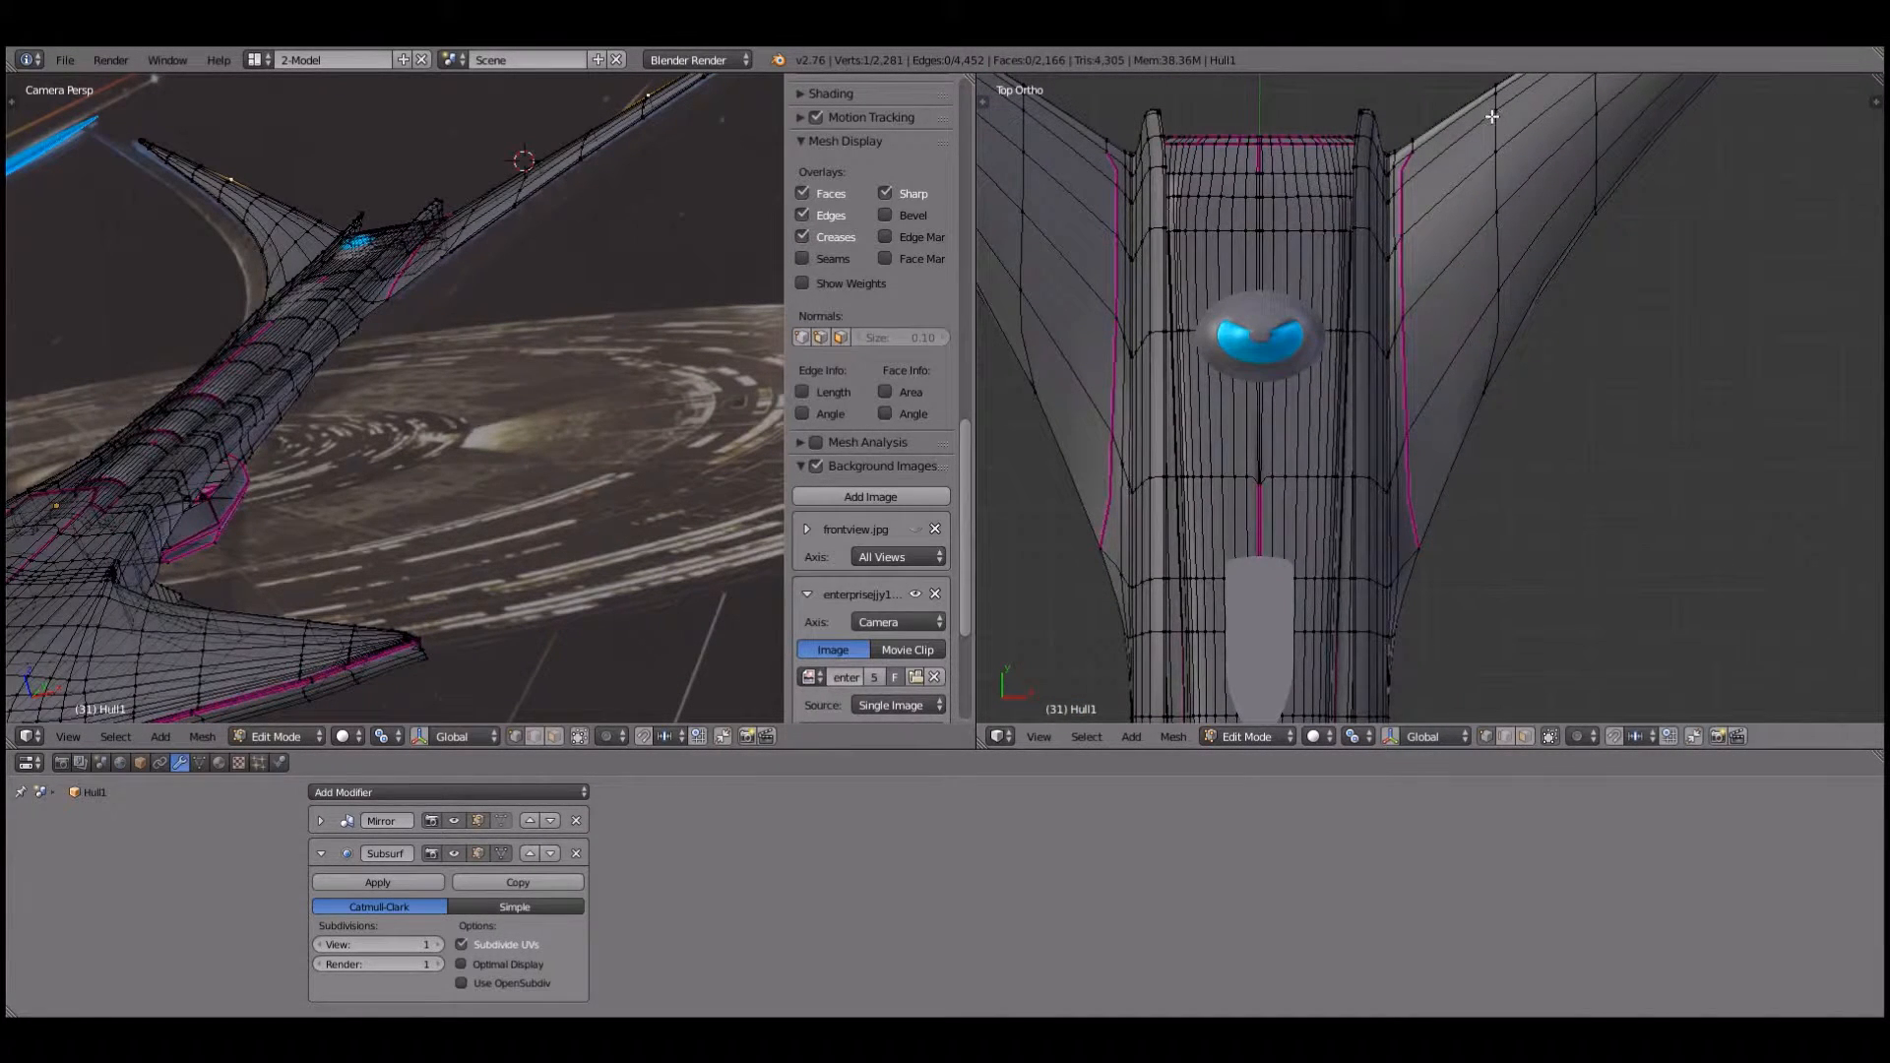
# Step: In the top view, slide the vertex at the pylon's rear root corner along its edge by a factor of about 0.16
pyautogui.scroll(-1, 1483, 239)
pyautogui.scroll(3, 1458, 192)
pyautogui.scroll(4, 1434, 532)
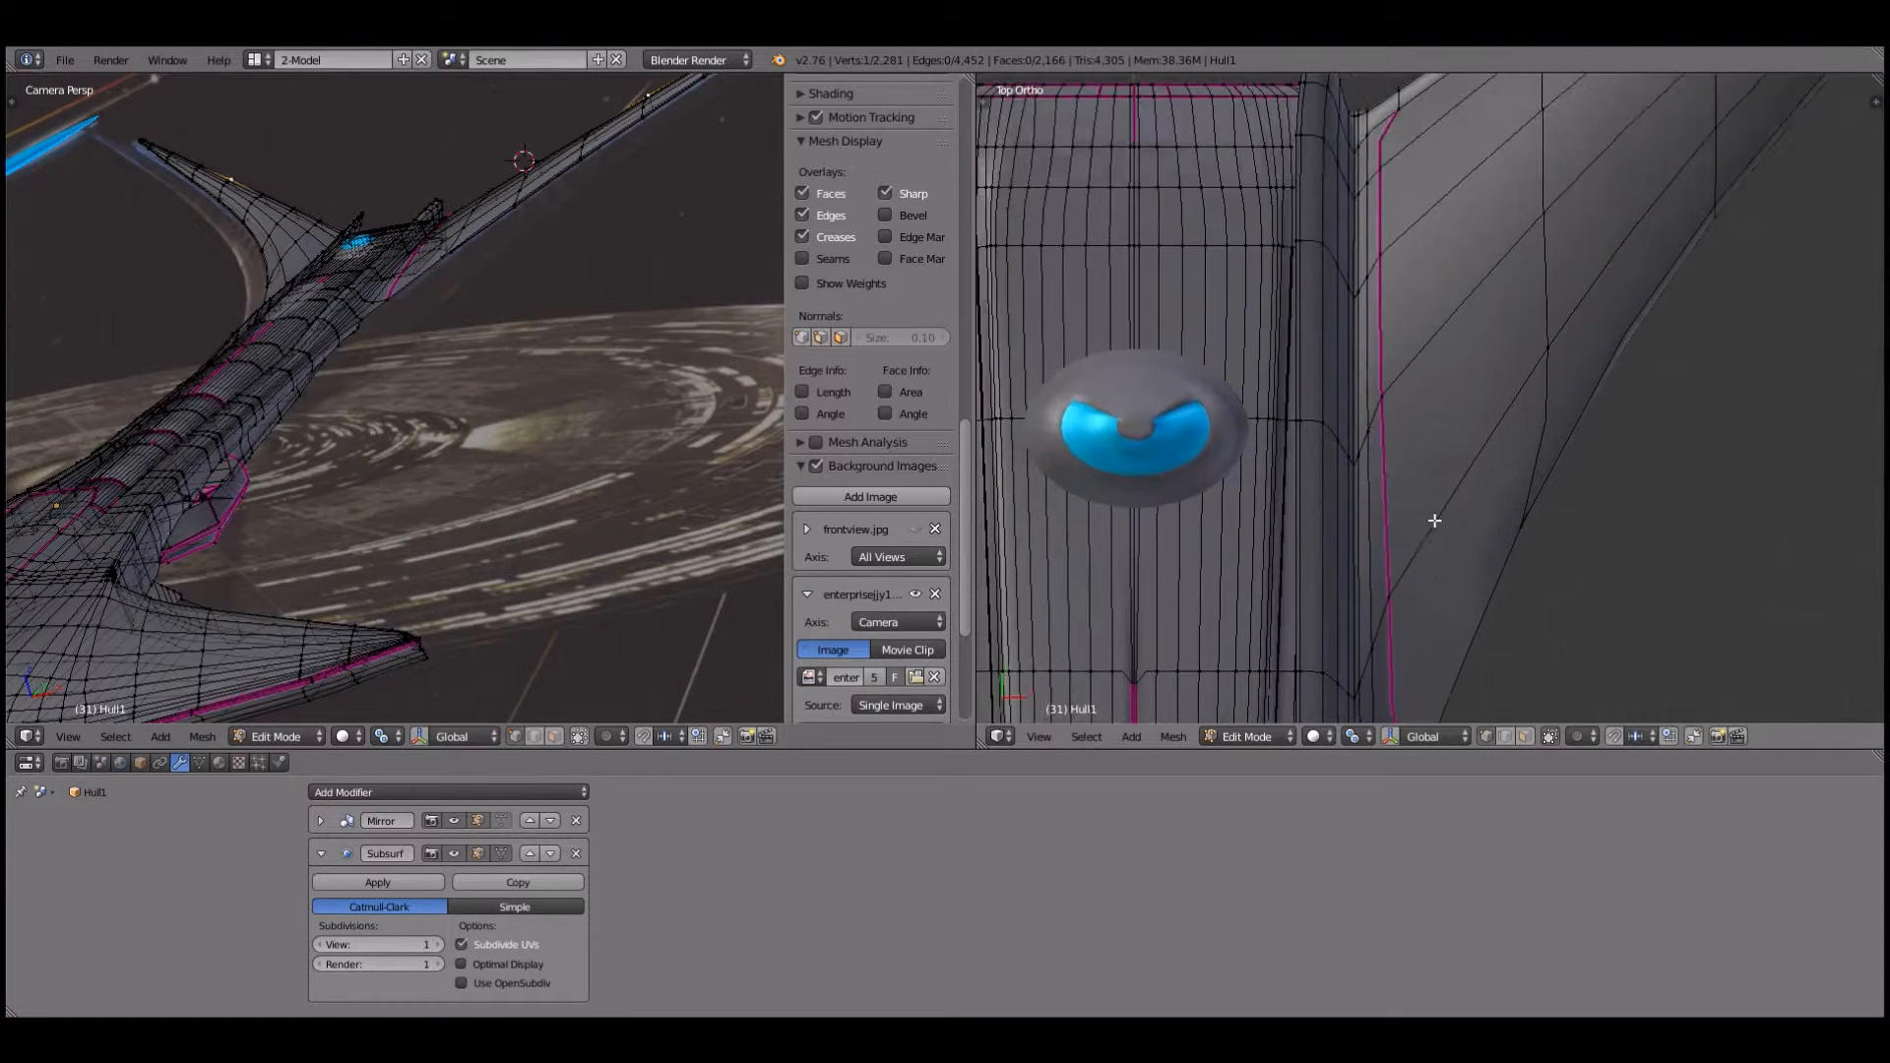
pyautogui.scroll(4, 1434, 557)
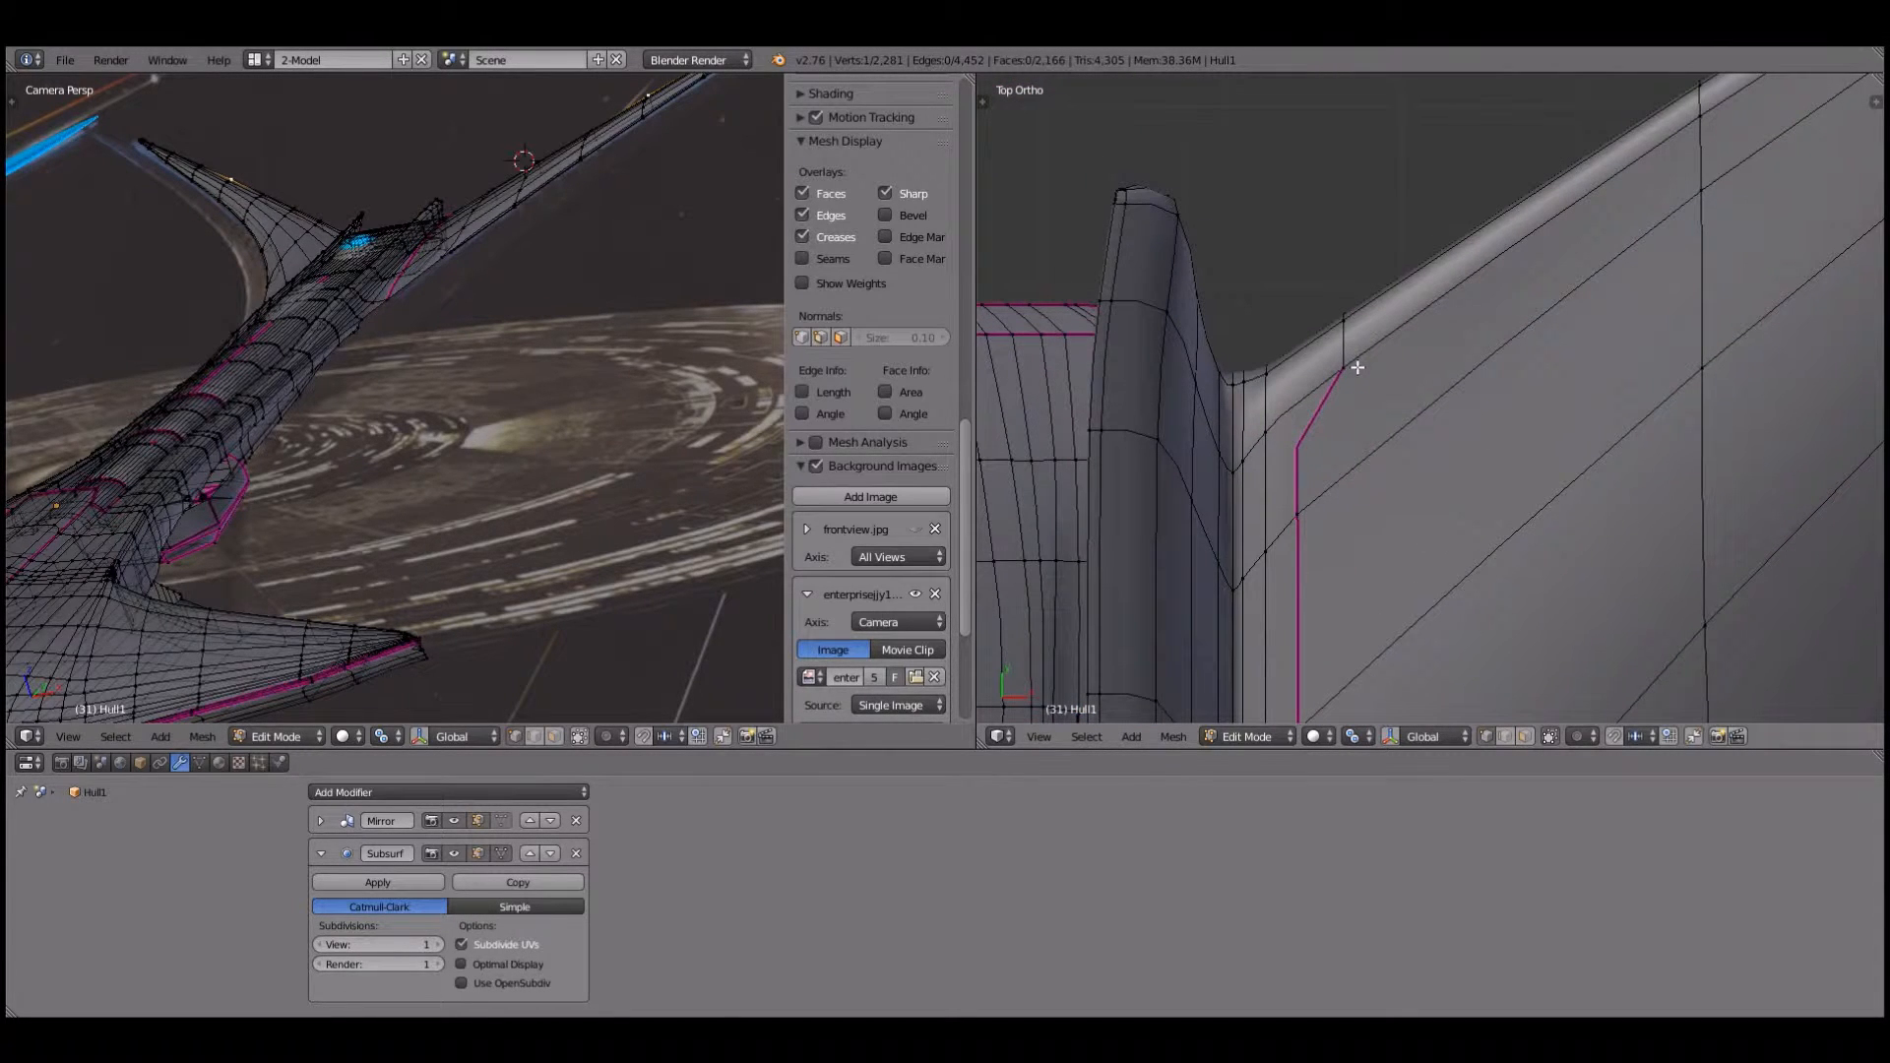
pyautogui.rightClick(1358, 367)
pyautogui.hotkey('ctrl', 'v')
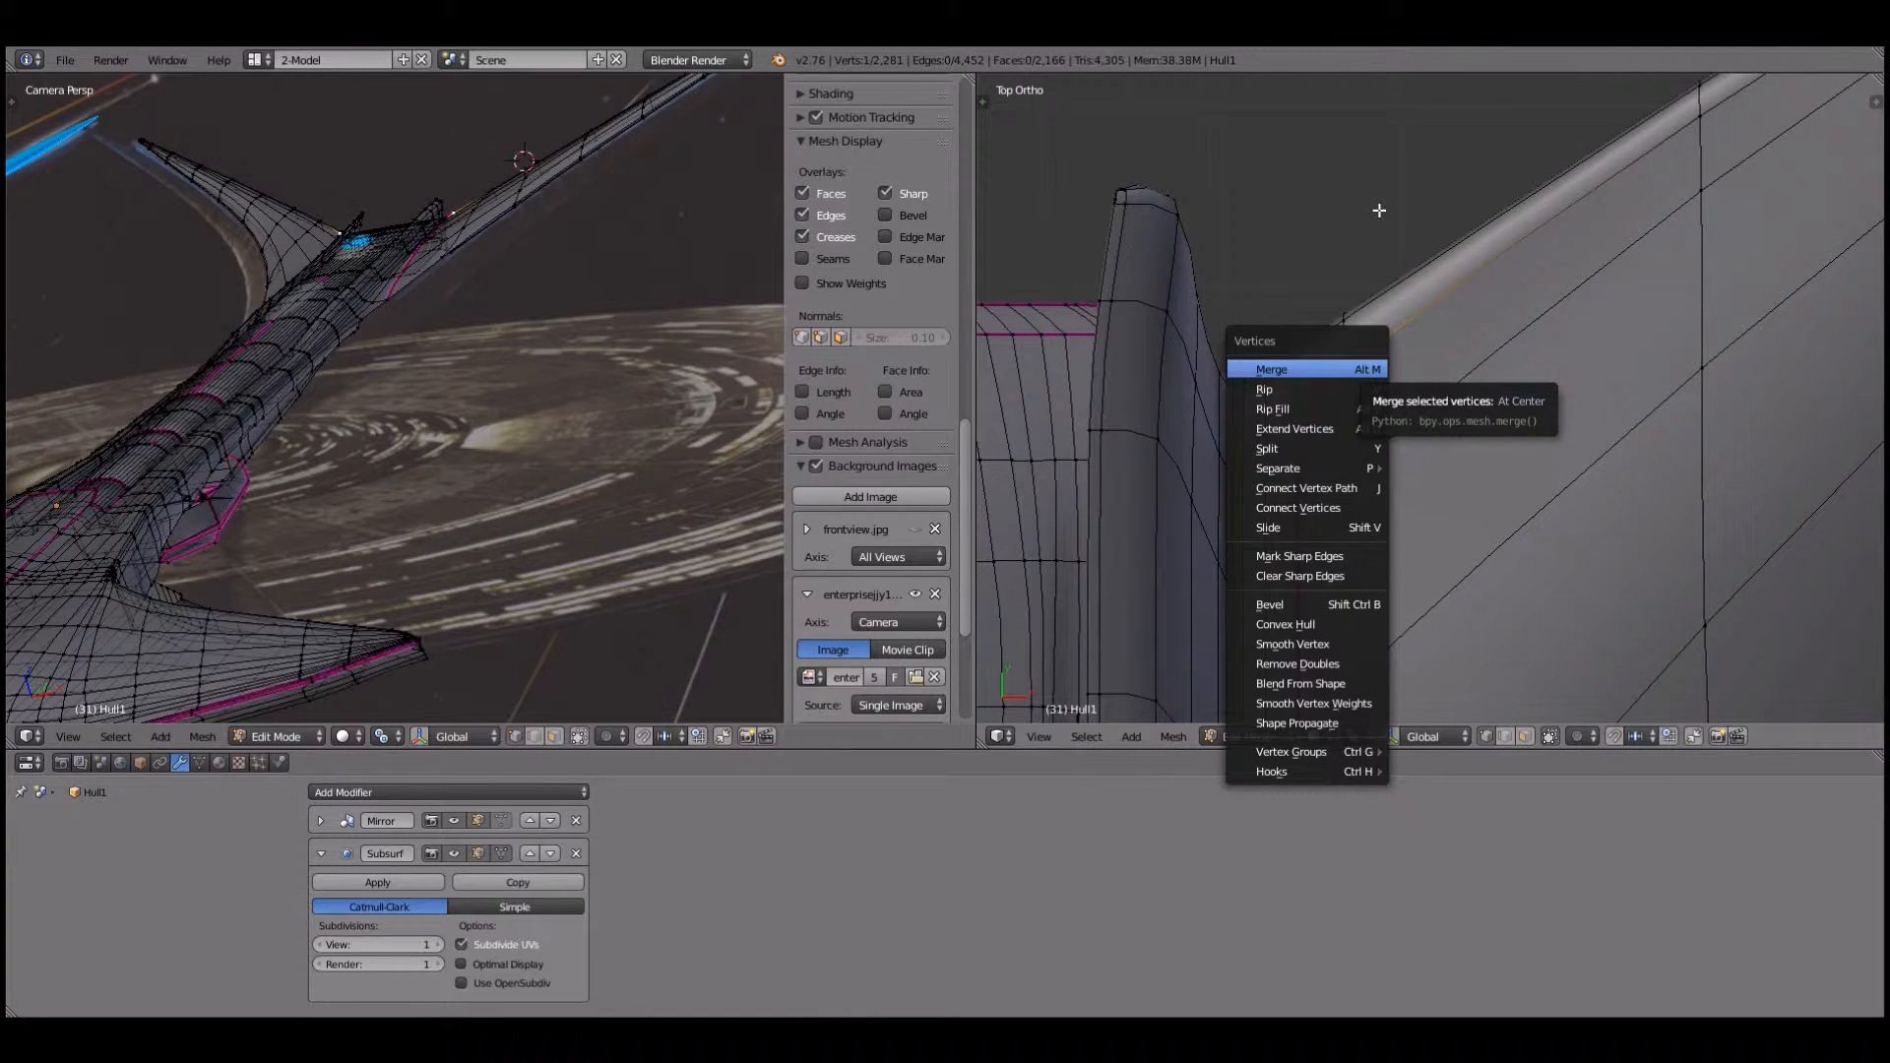
pyautogui.hotkey('shift', 'v')
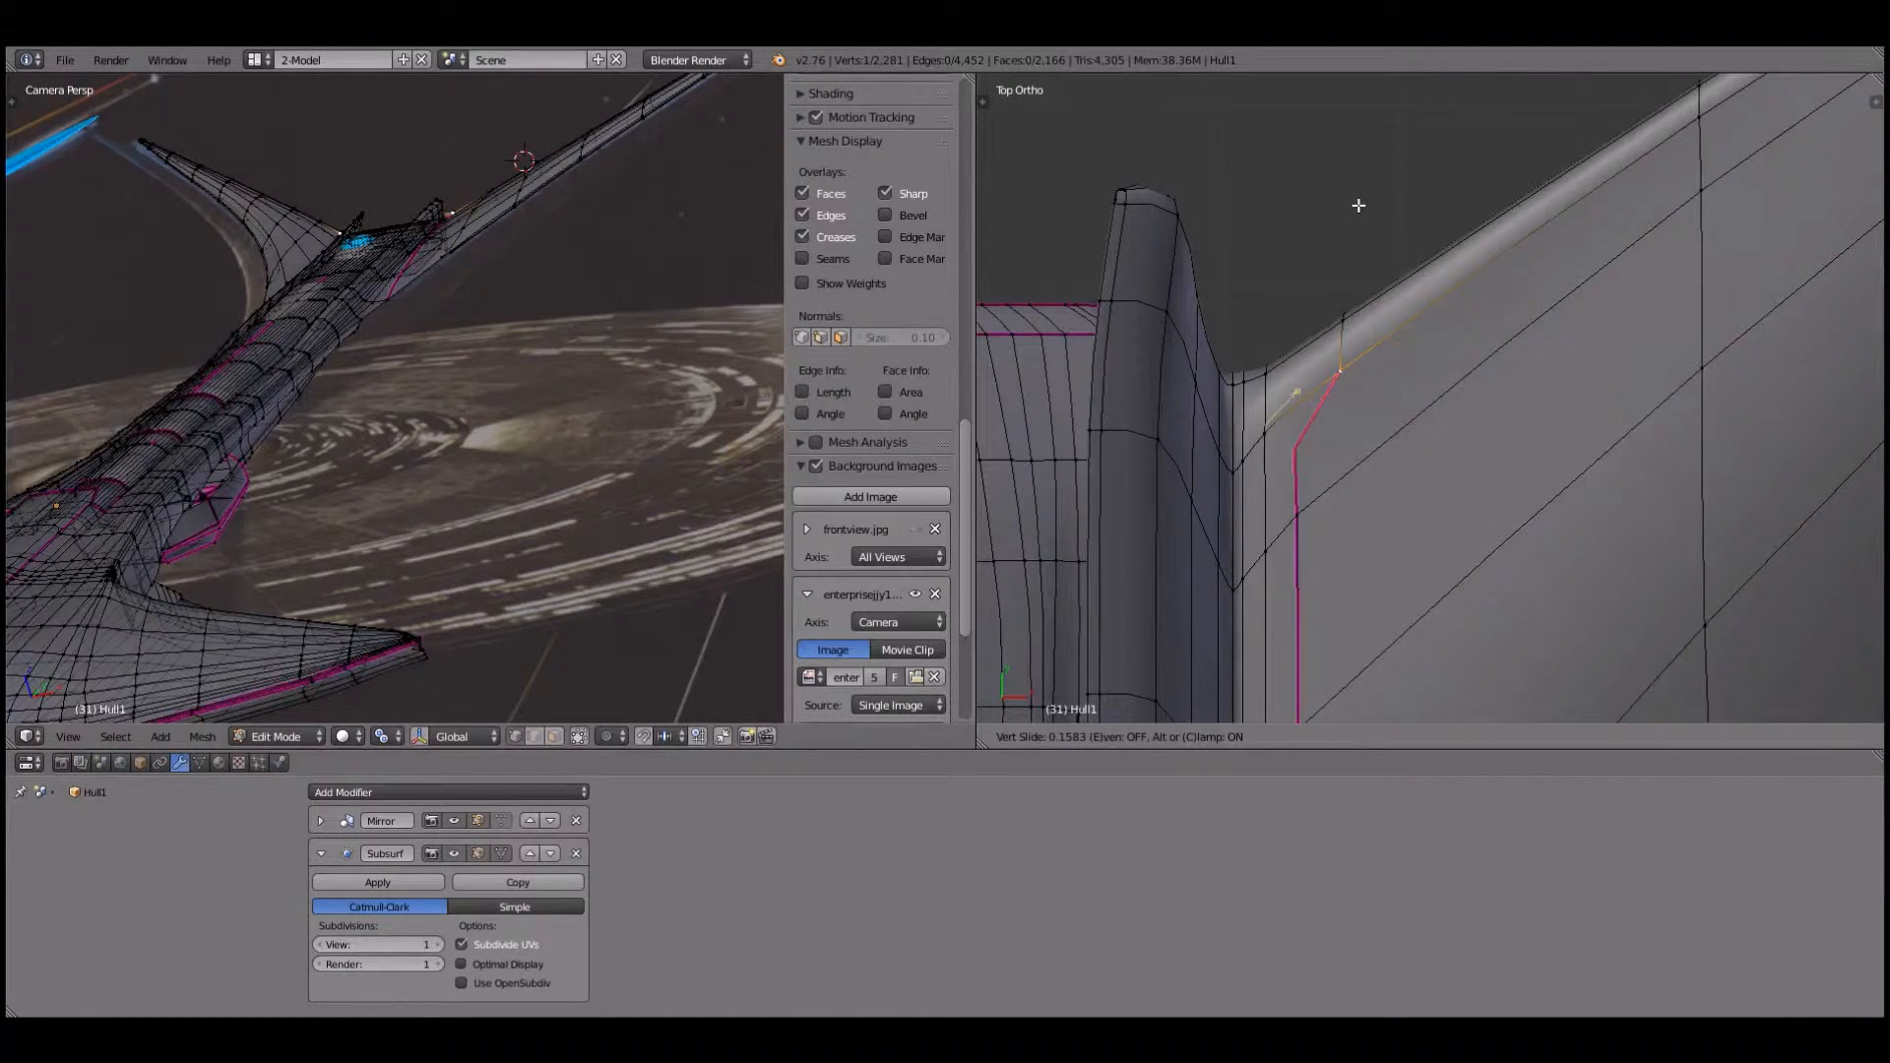
pyautogui.click(1359, 205)
pyautogui.scroll(-1, 1359, 205)
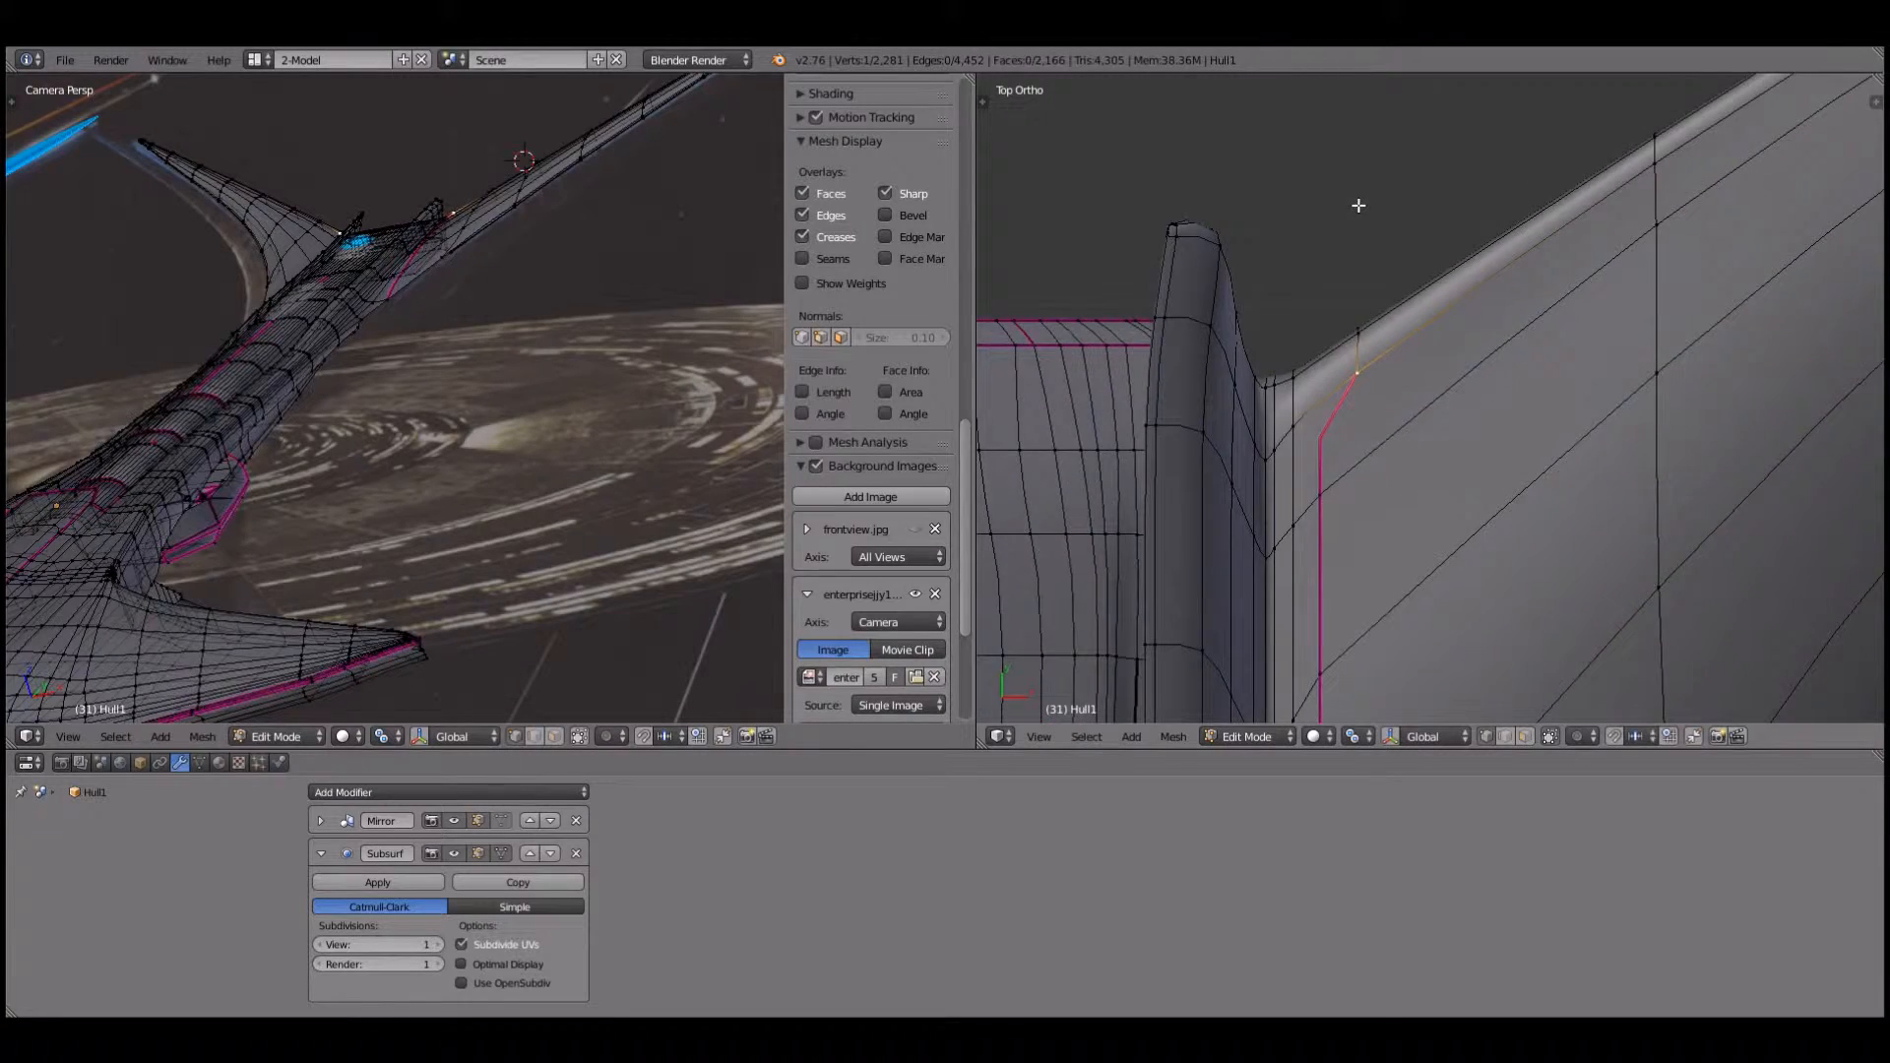
# Step: Examine where both pylons join the engineering hull from above and from oblique angles
pyautogui.scroll(-5, 1358, 205)
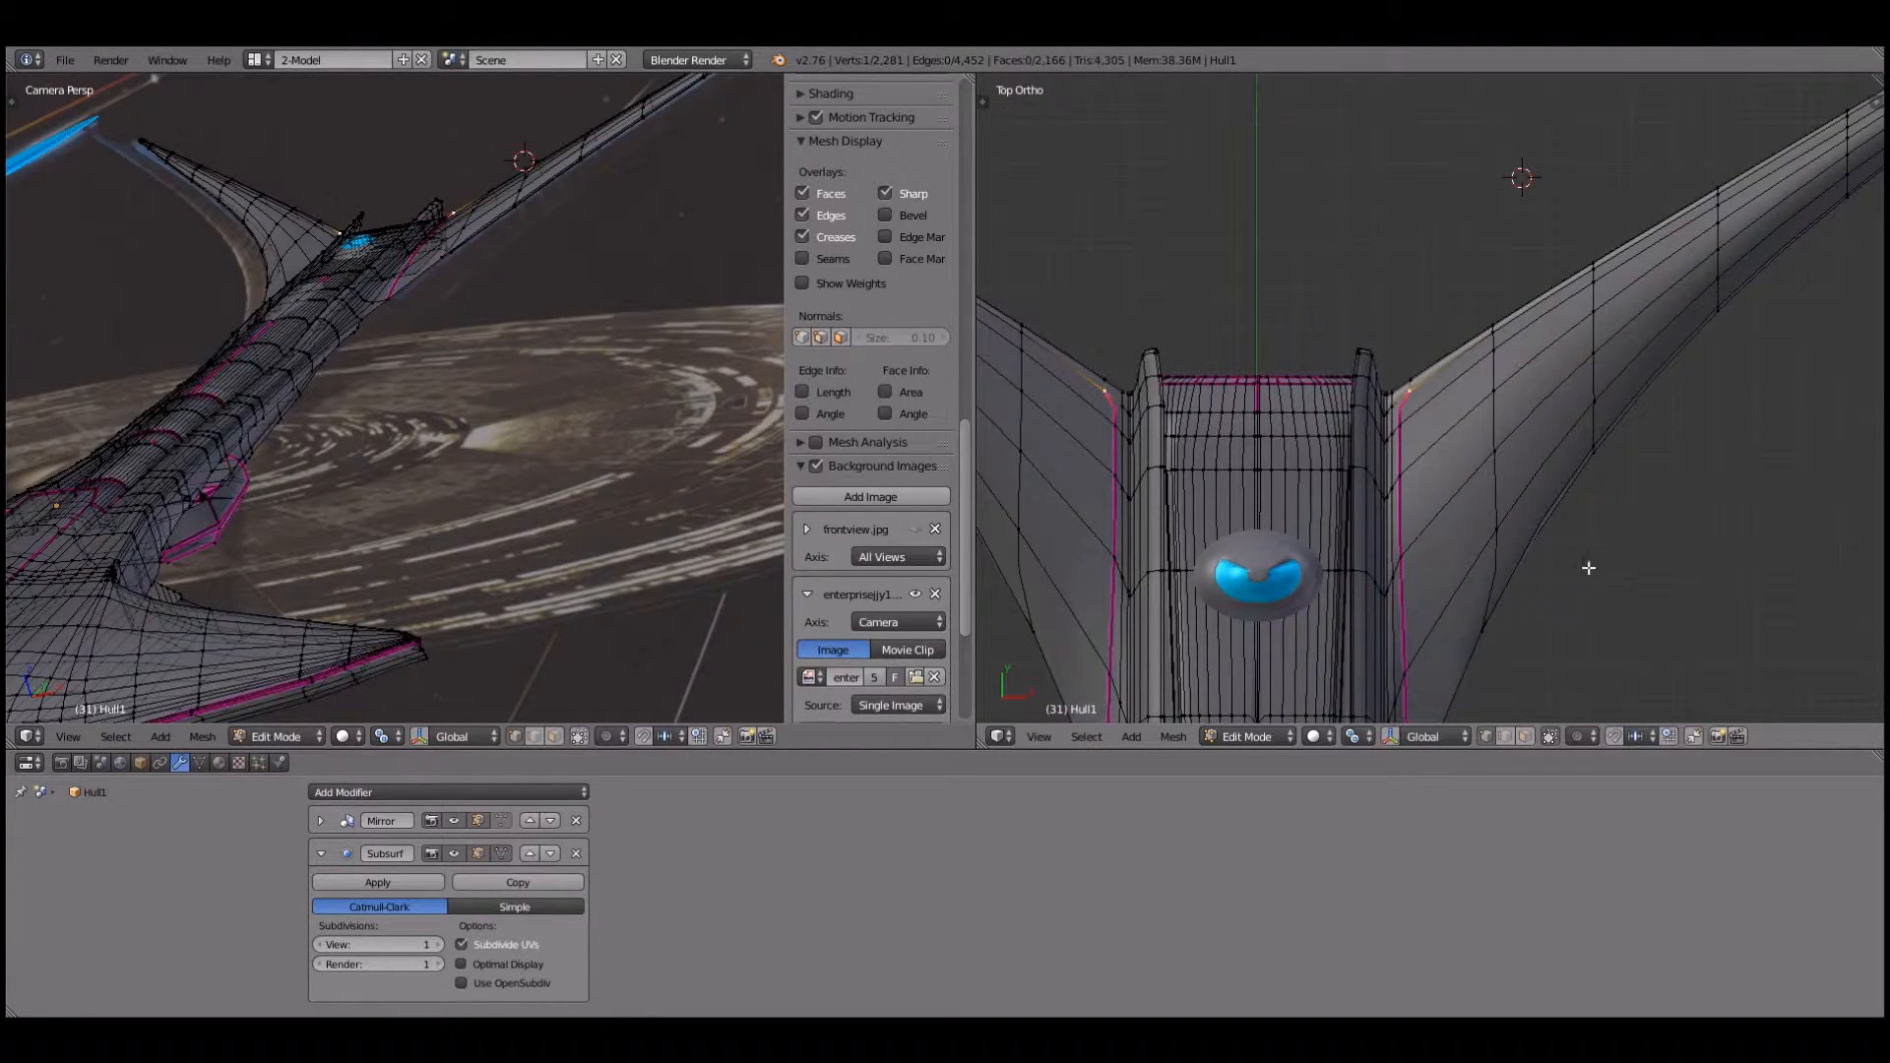
pyautogui.moveTo(1599, 574); pyautogui.dragTo(1557, 471, button='middle')
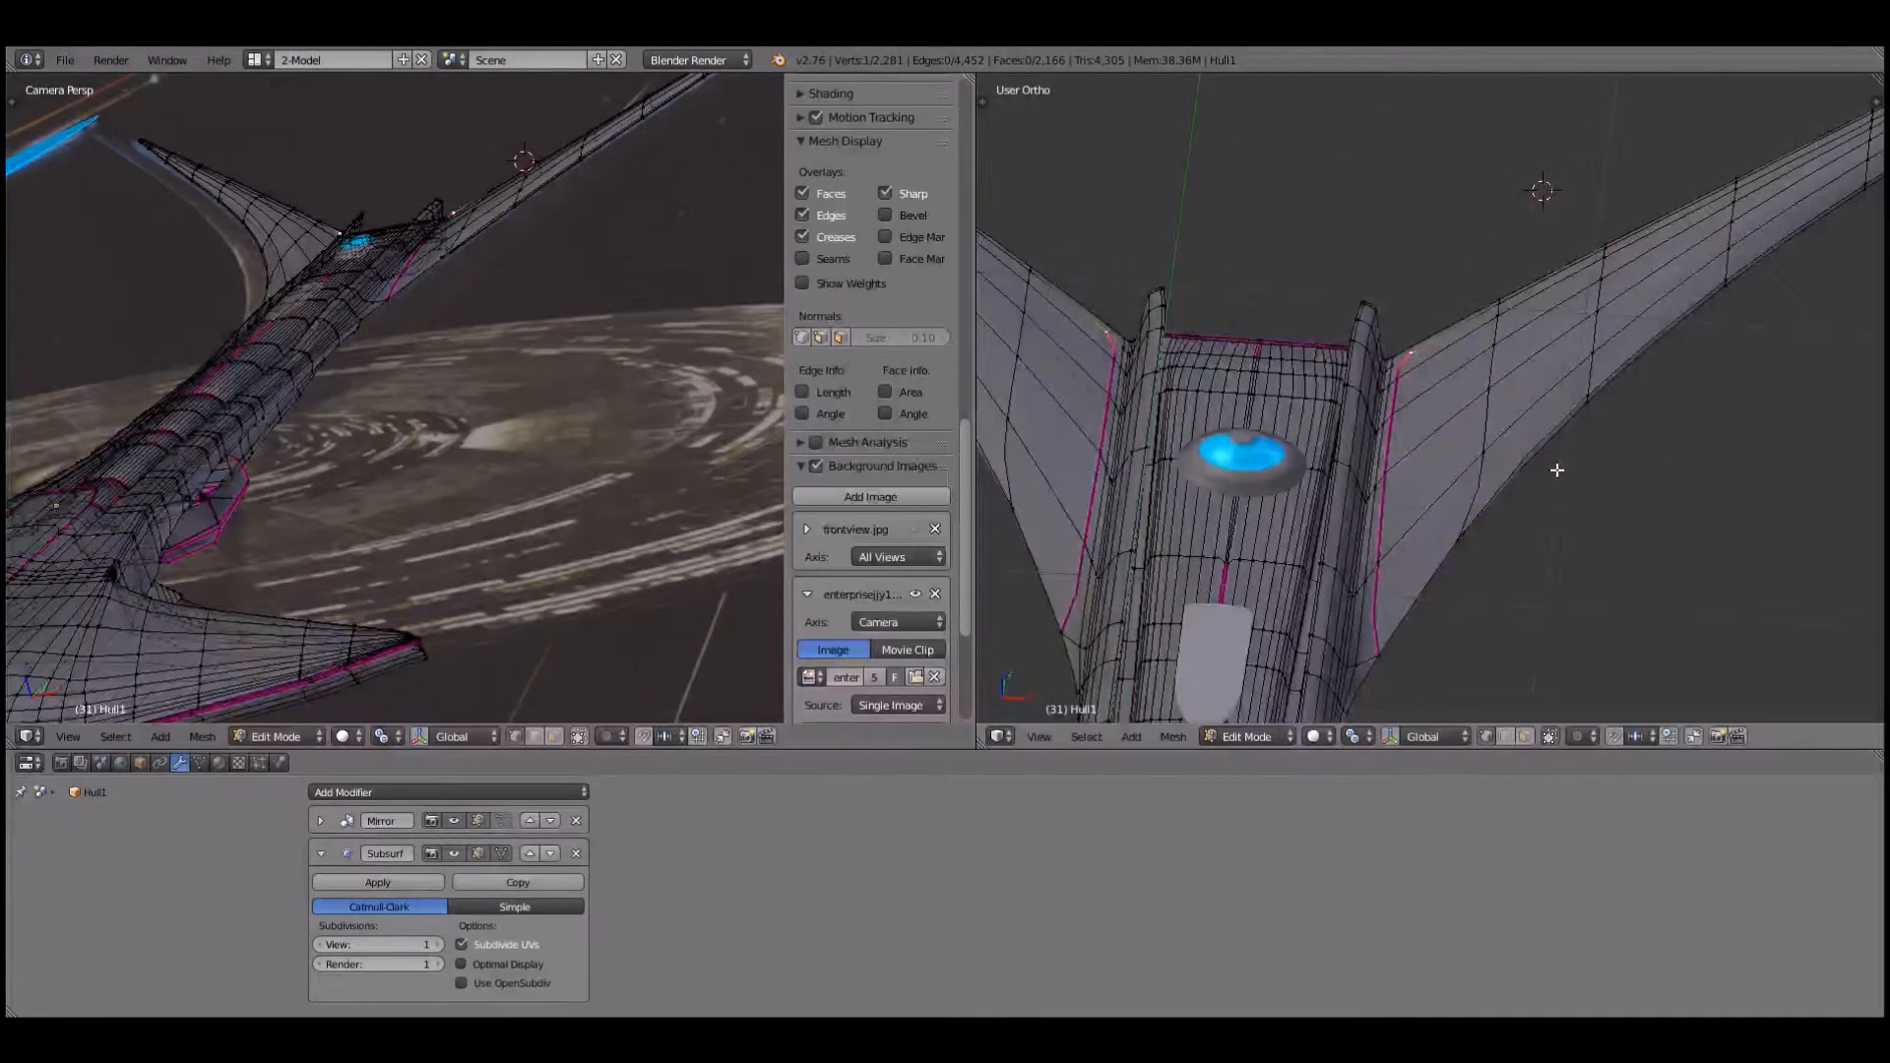
pyautogui.moveTo(1153, 270); pyautogui.dragTo(1153, 262, button='middle')
pyautogui.scroll(-3, 1153, 264)
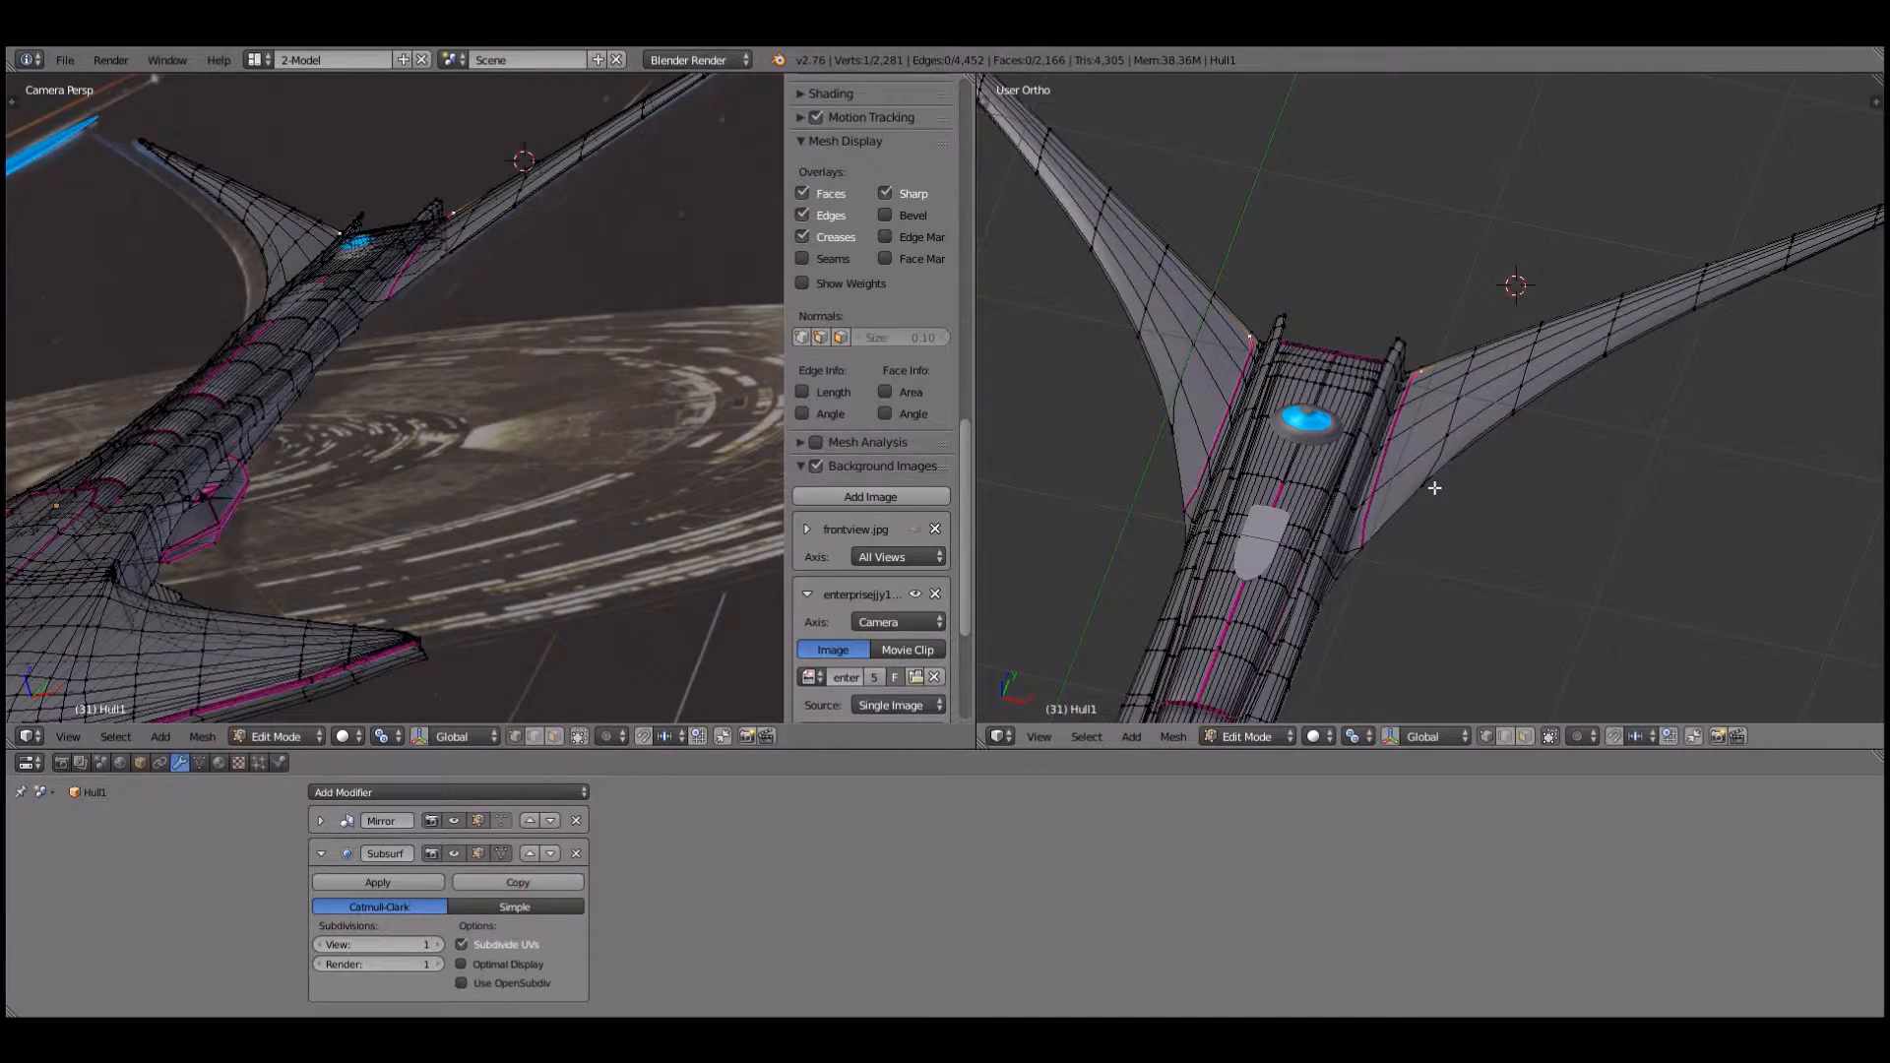
pyautogui.scroll(5, 1436, 483)
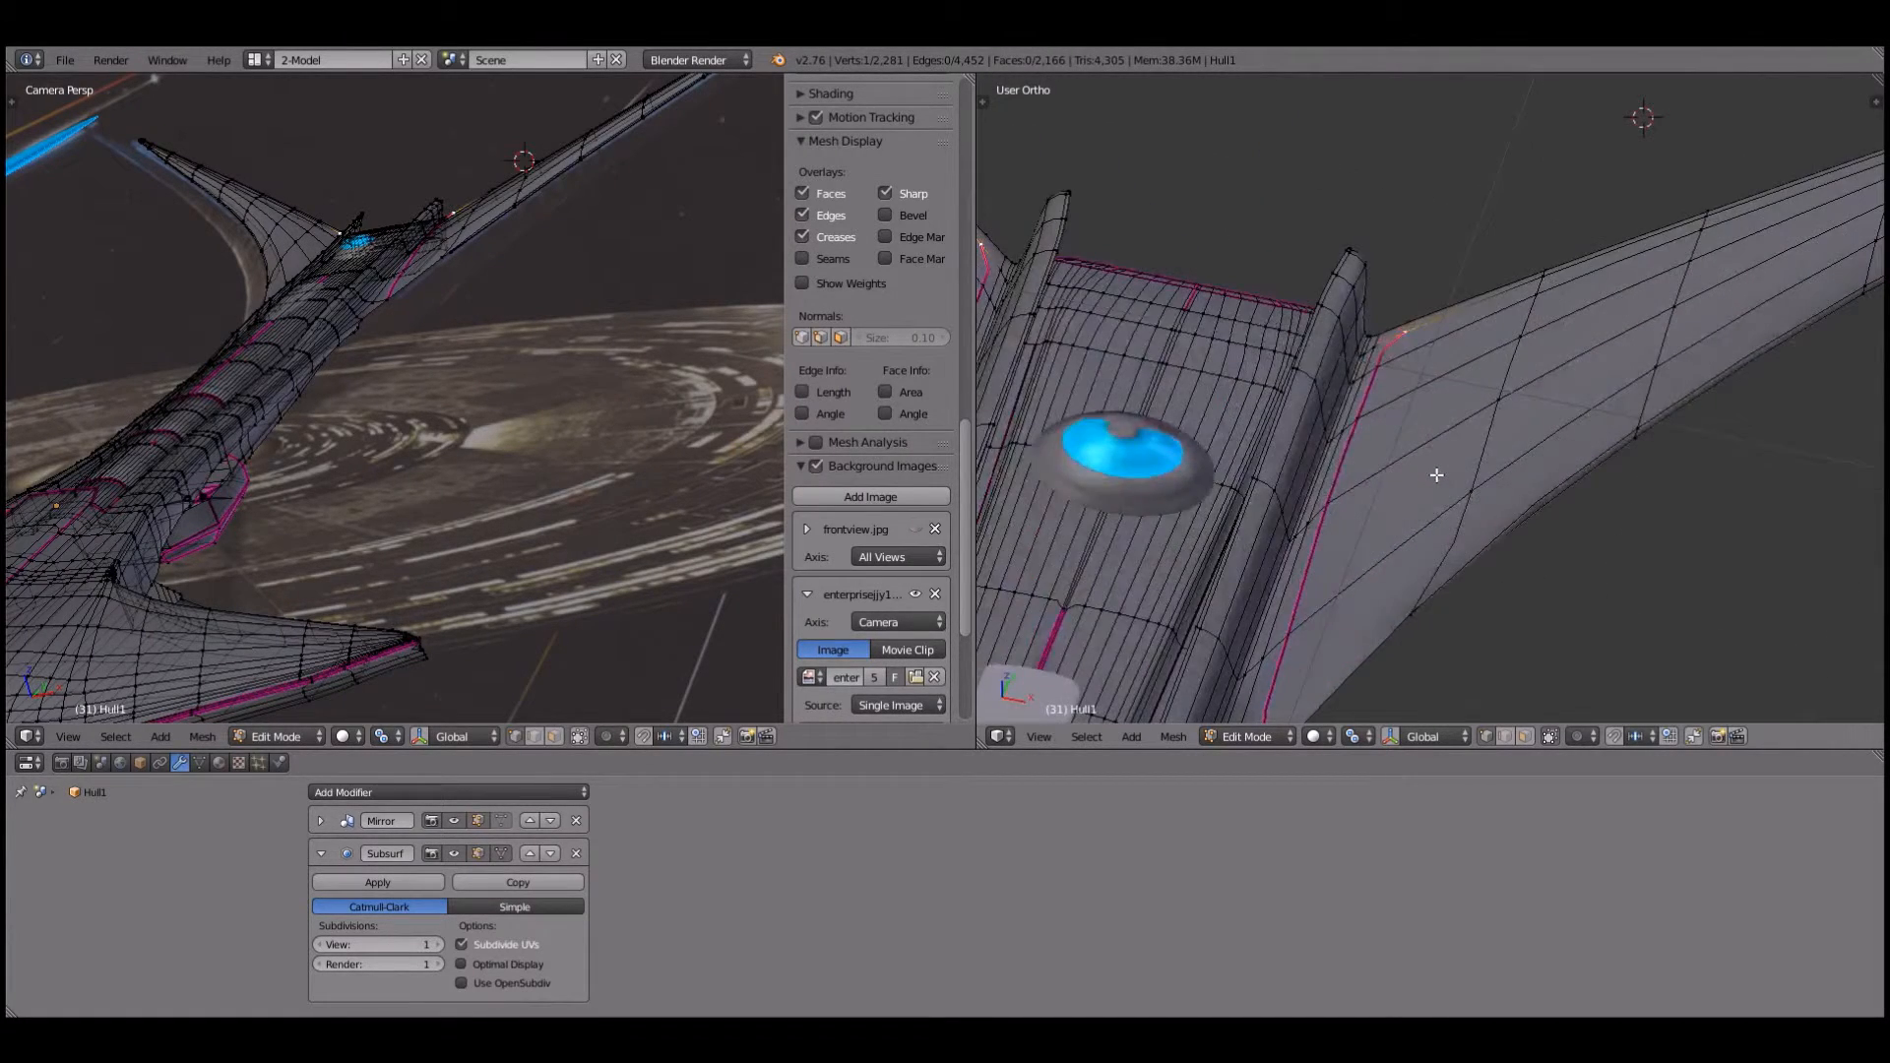
pyautogui.scroll(4, 1437, 475)
pyautogui.scroll(-5, 1437, 474)
pyautogui.scroll(-1, 1407, 484)
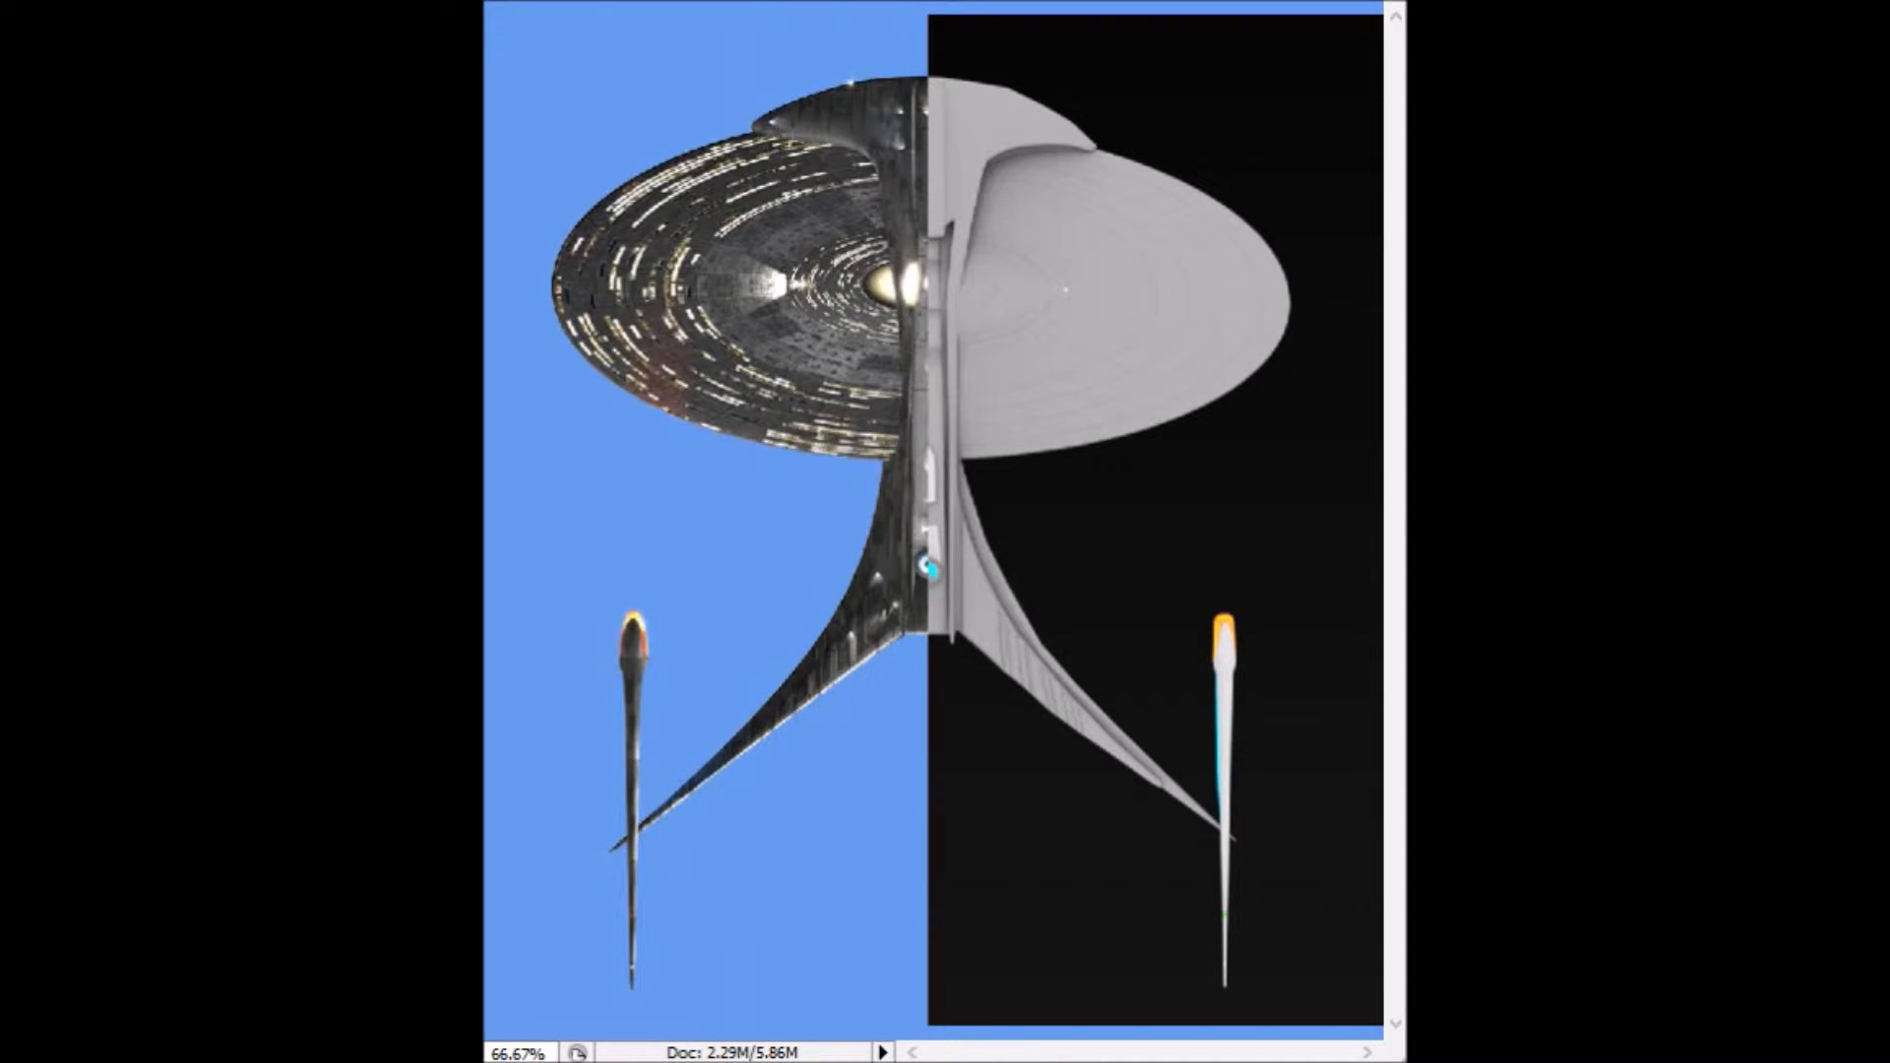
# Step: Switch to the top-view comparison in Photoshop and zoom to 200% on the ship's front hull
pyautogui.click(945, 266)
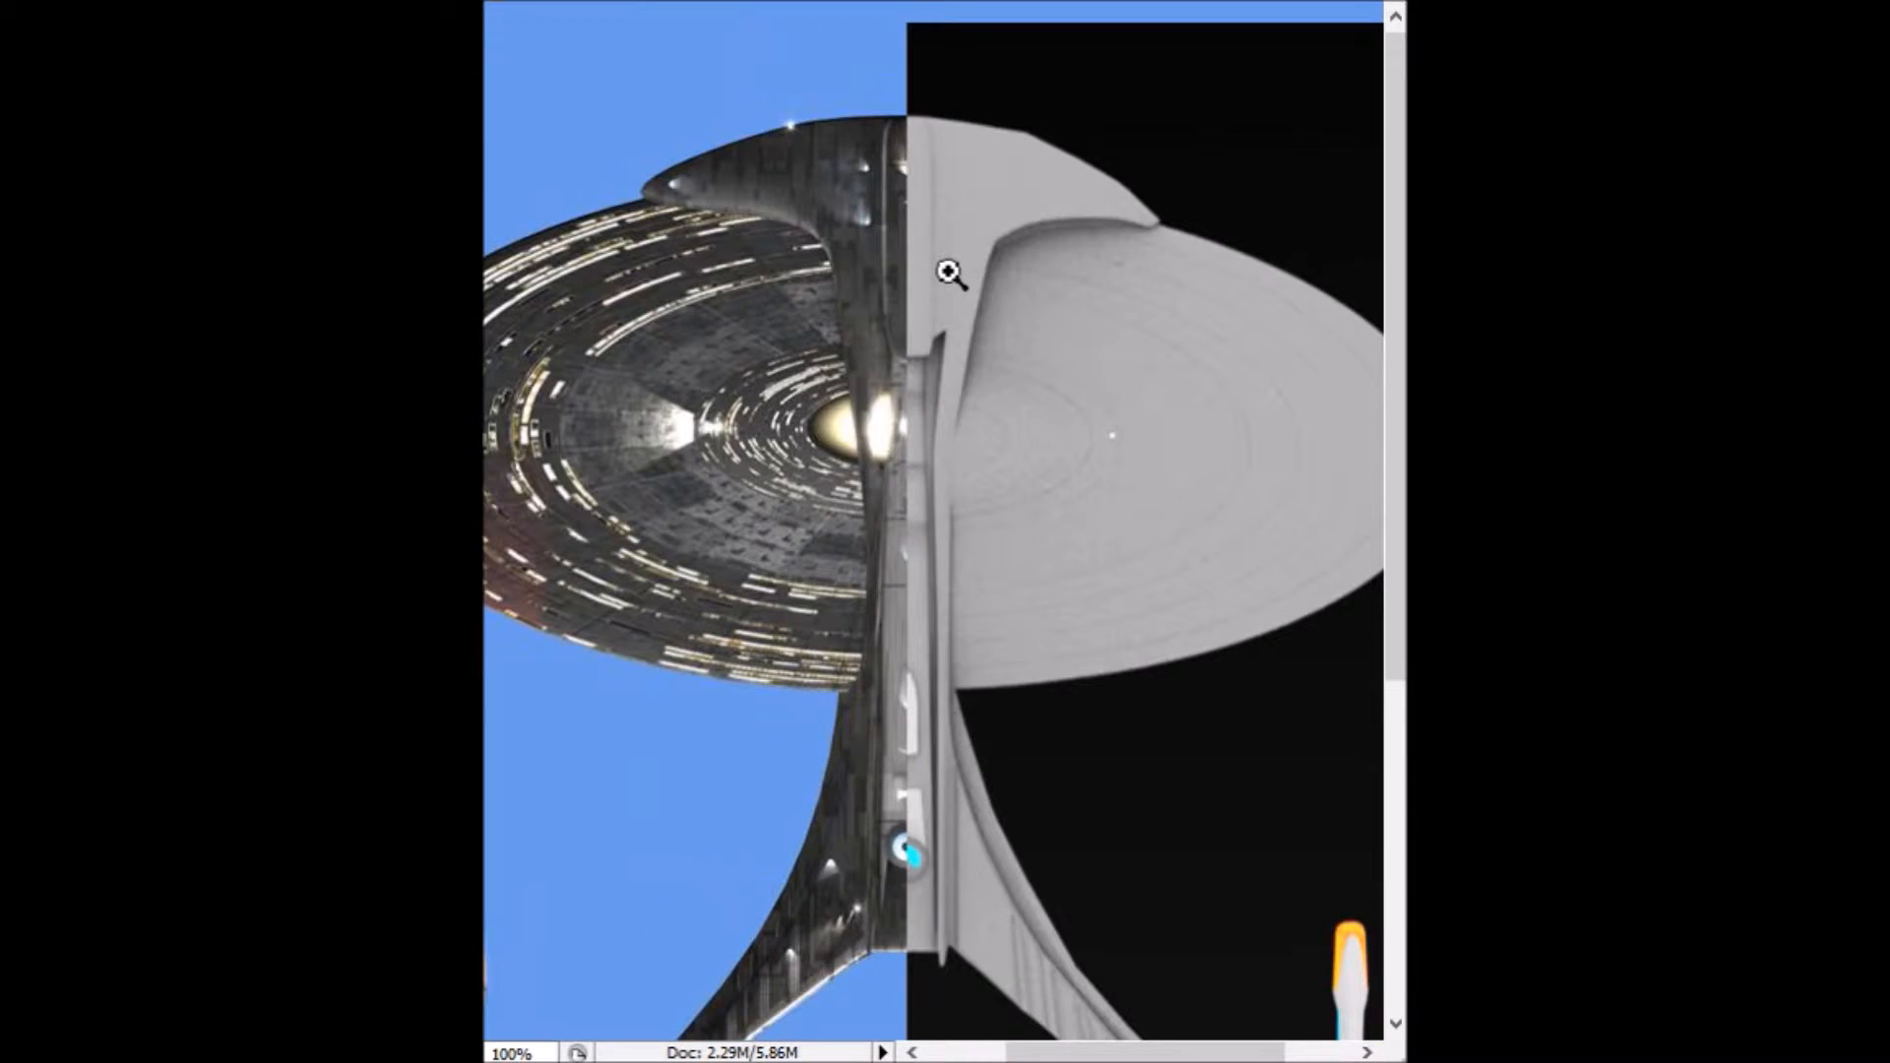
pyautogui.click(947, 273)
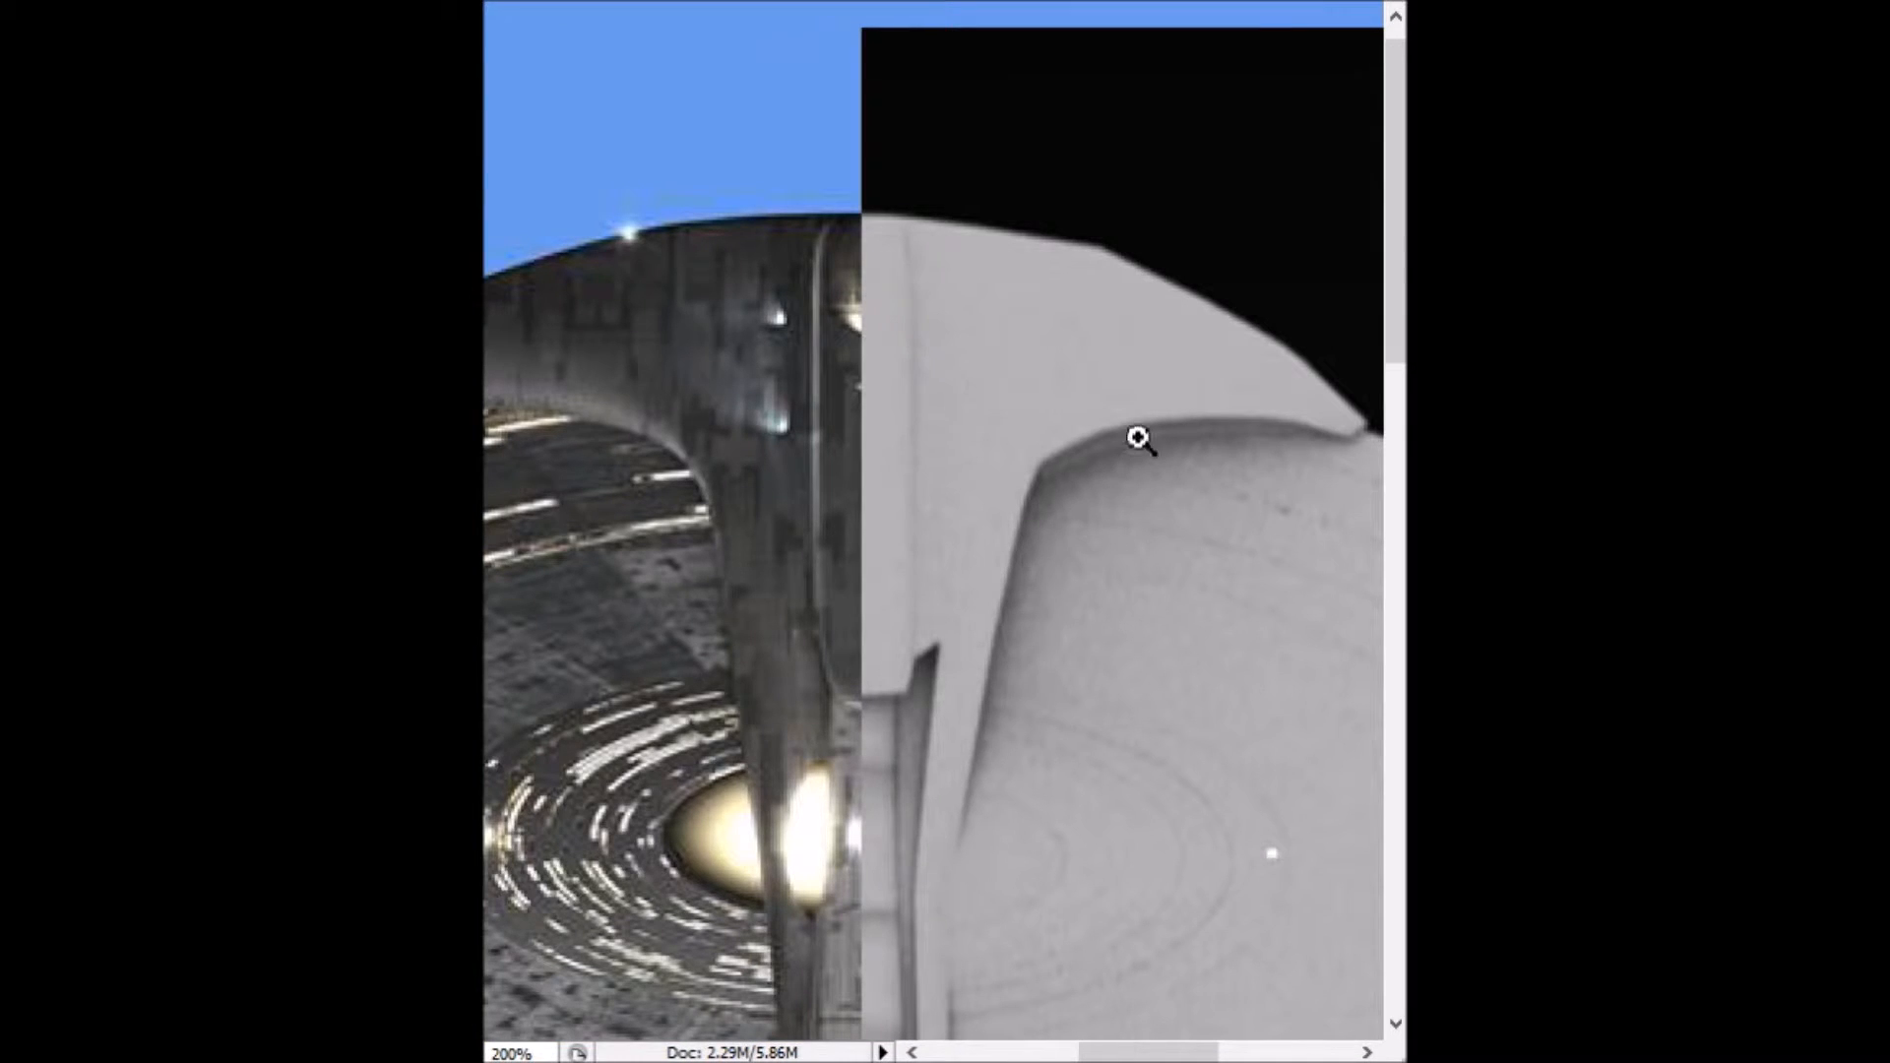
pyautogui.moveTo(1398, 251)
pyautogui.mouseDown()
pyautogui.moveTo(1399, 487)
pyautogui.moveTo(1399, 286)
pyautogui.mouseUp()
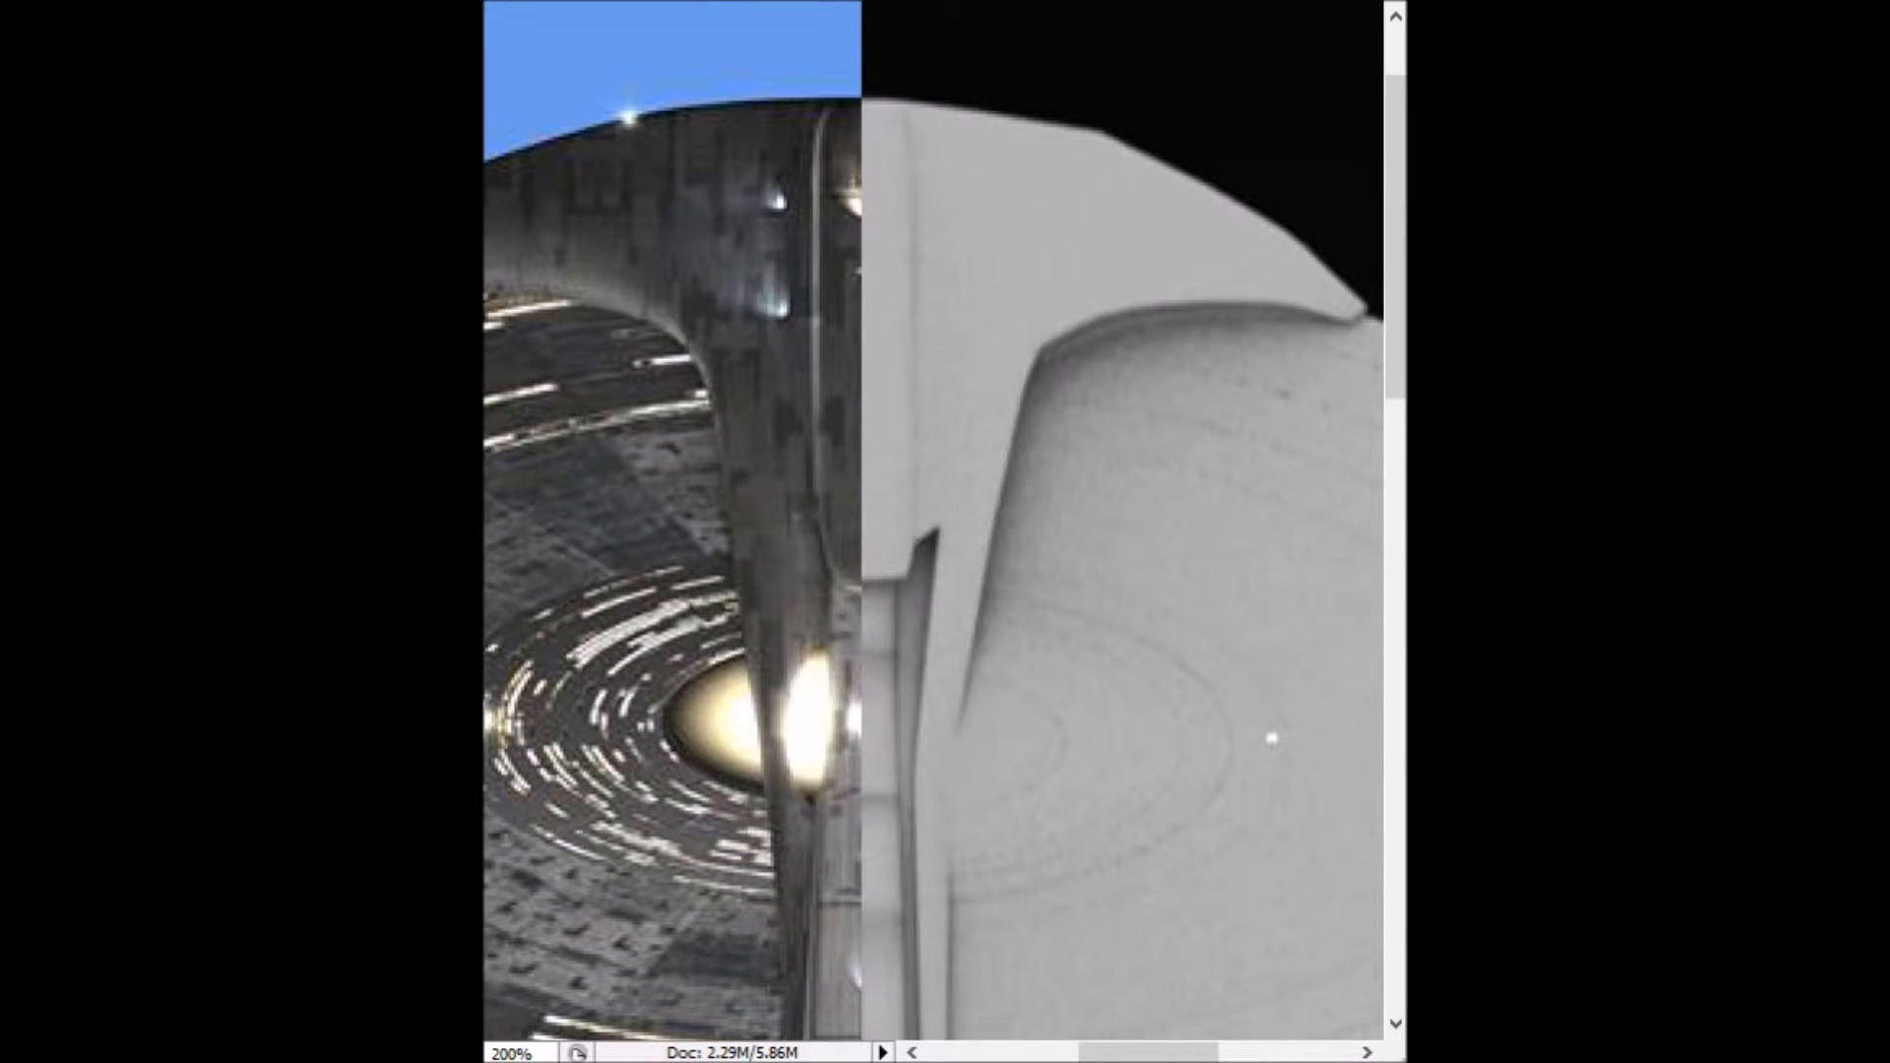
# Step: Make the grey render layer about 50% opaque and compare the overlaid front hull and saucer with the reference
pyautogui.press('5')
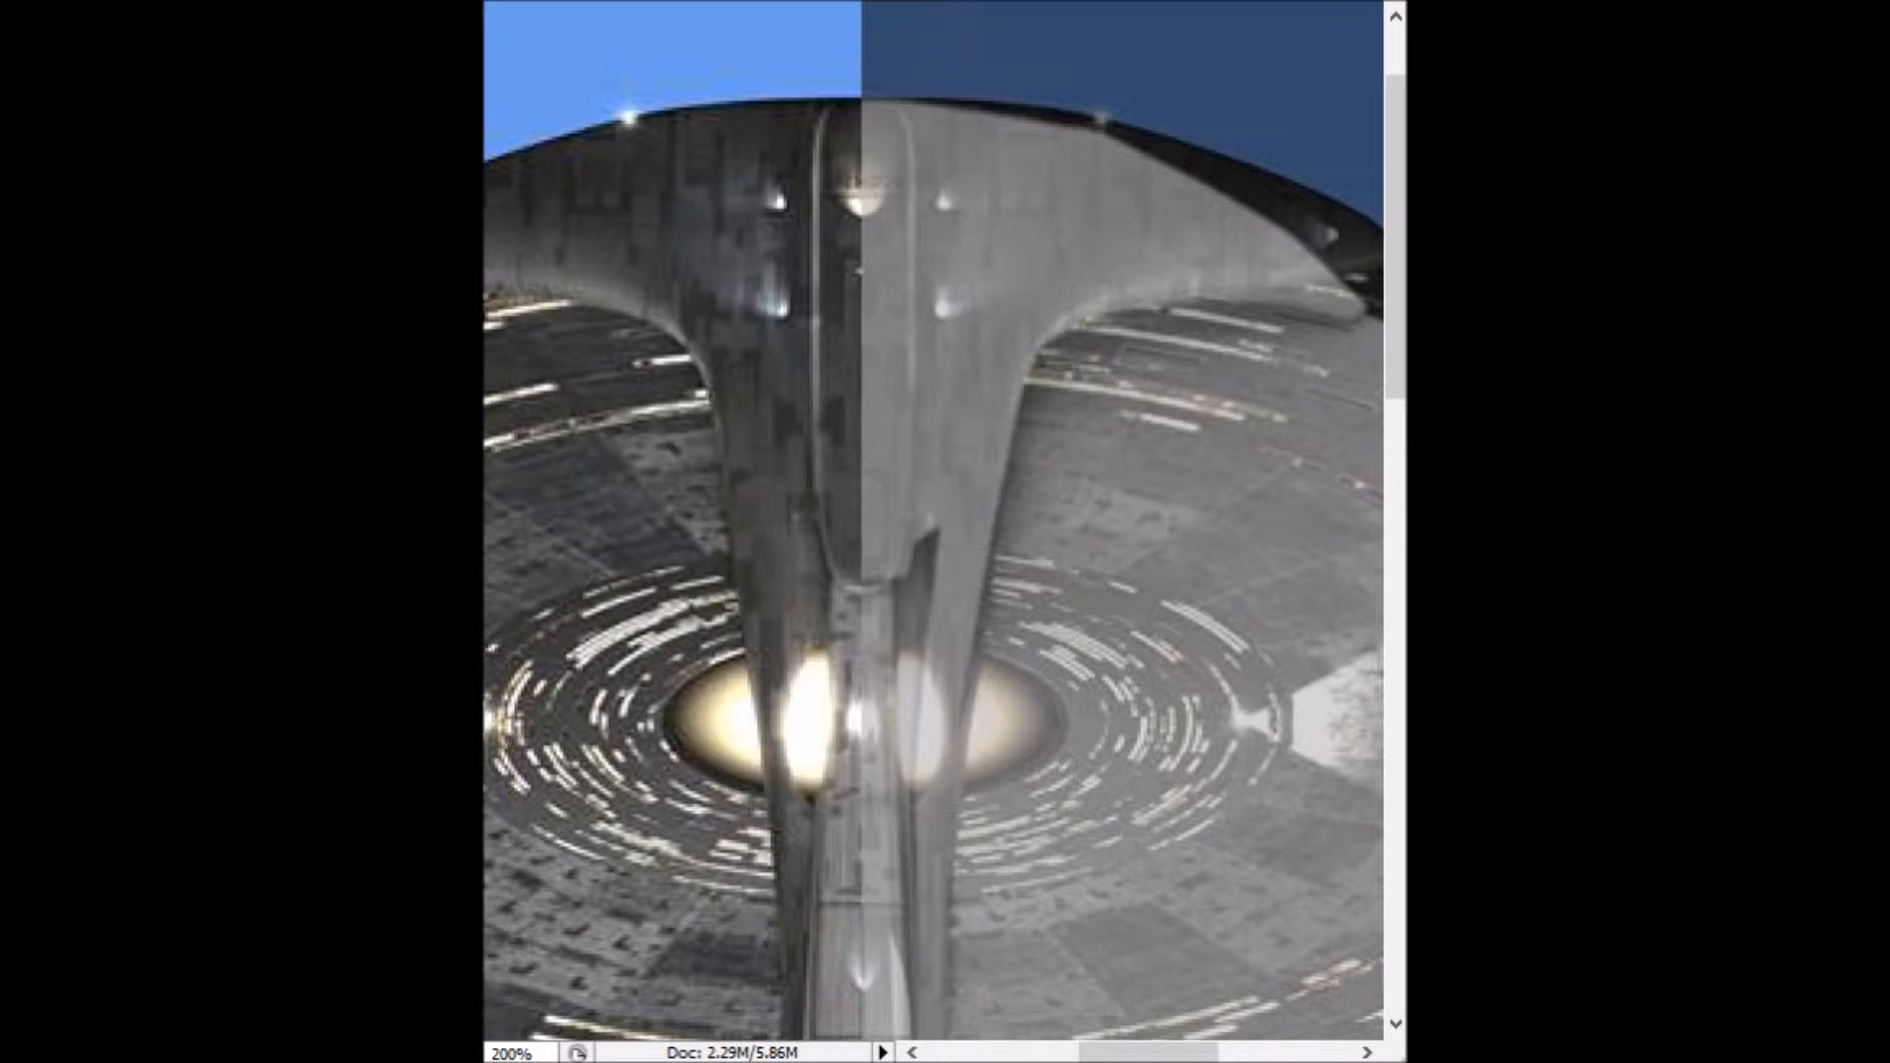
pyautogui.moveTo(1211, 1059)
pyautogui.mouseDown()
pyautogui.moveTo(1289, 1055)
pyautogui.moveTo(1249, 1055)
pyautogui.mouseUp()
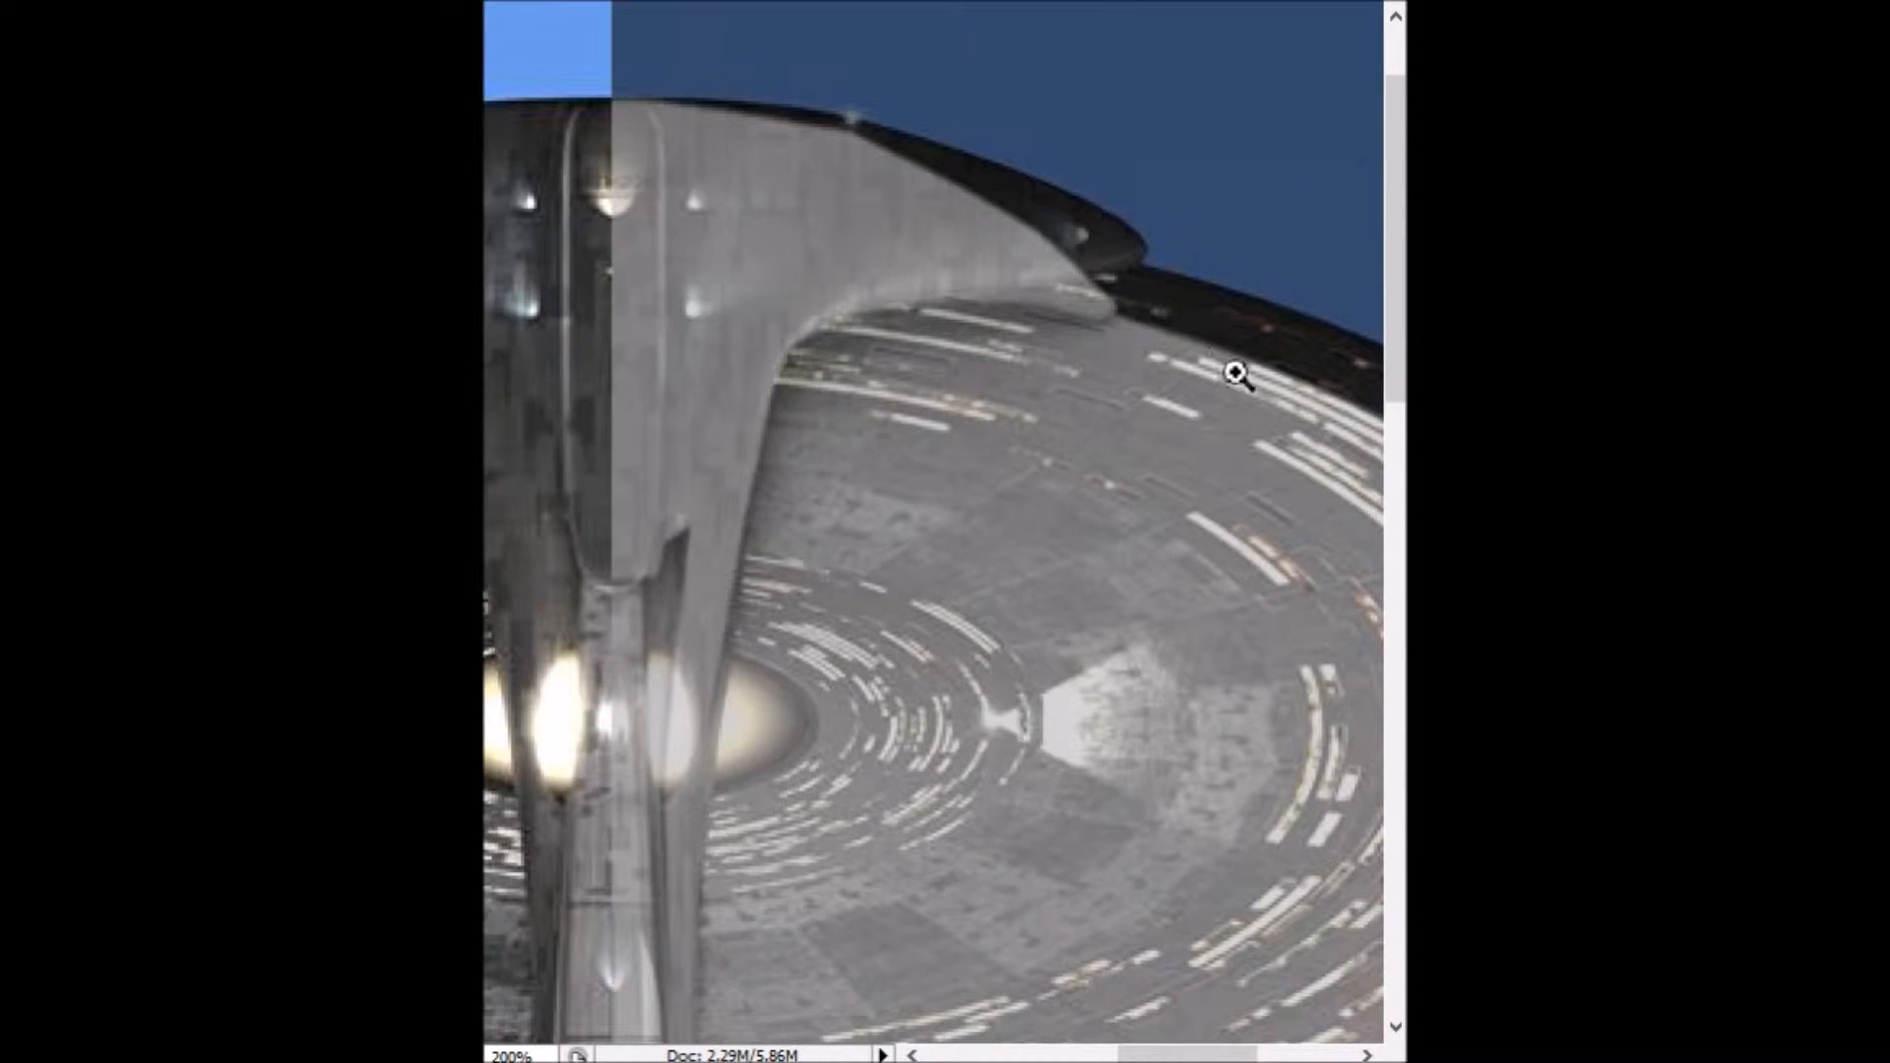
pyautogui.moveTo(1395, 394); pyautogui.dragTo(1395, 482)
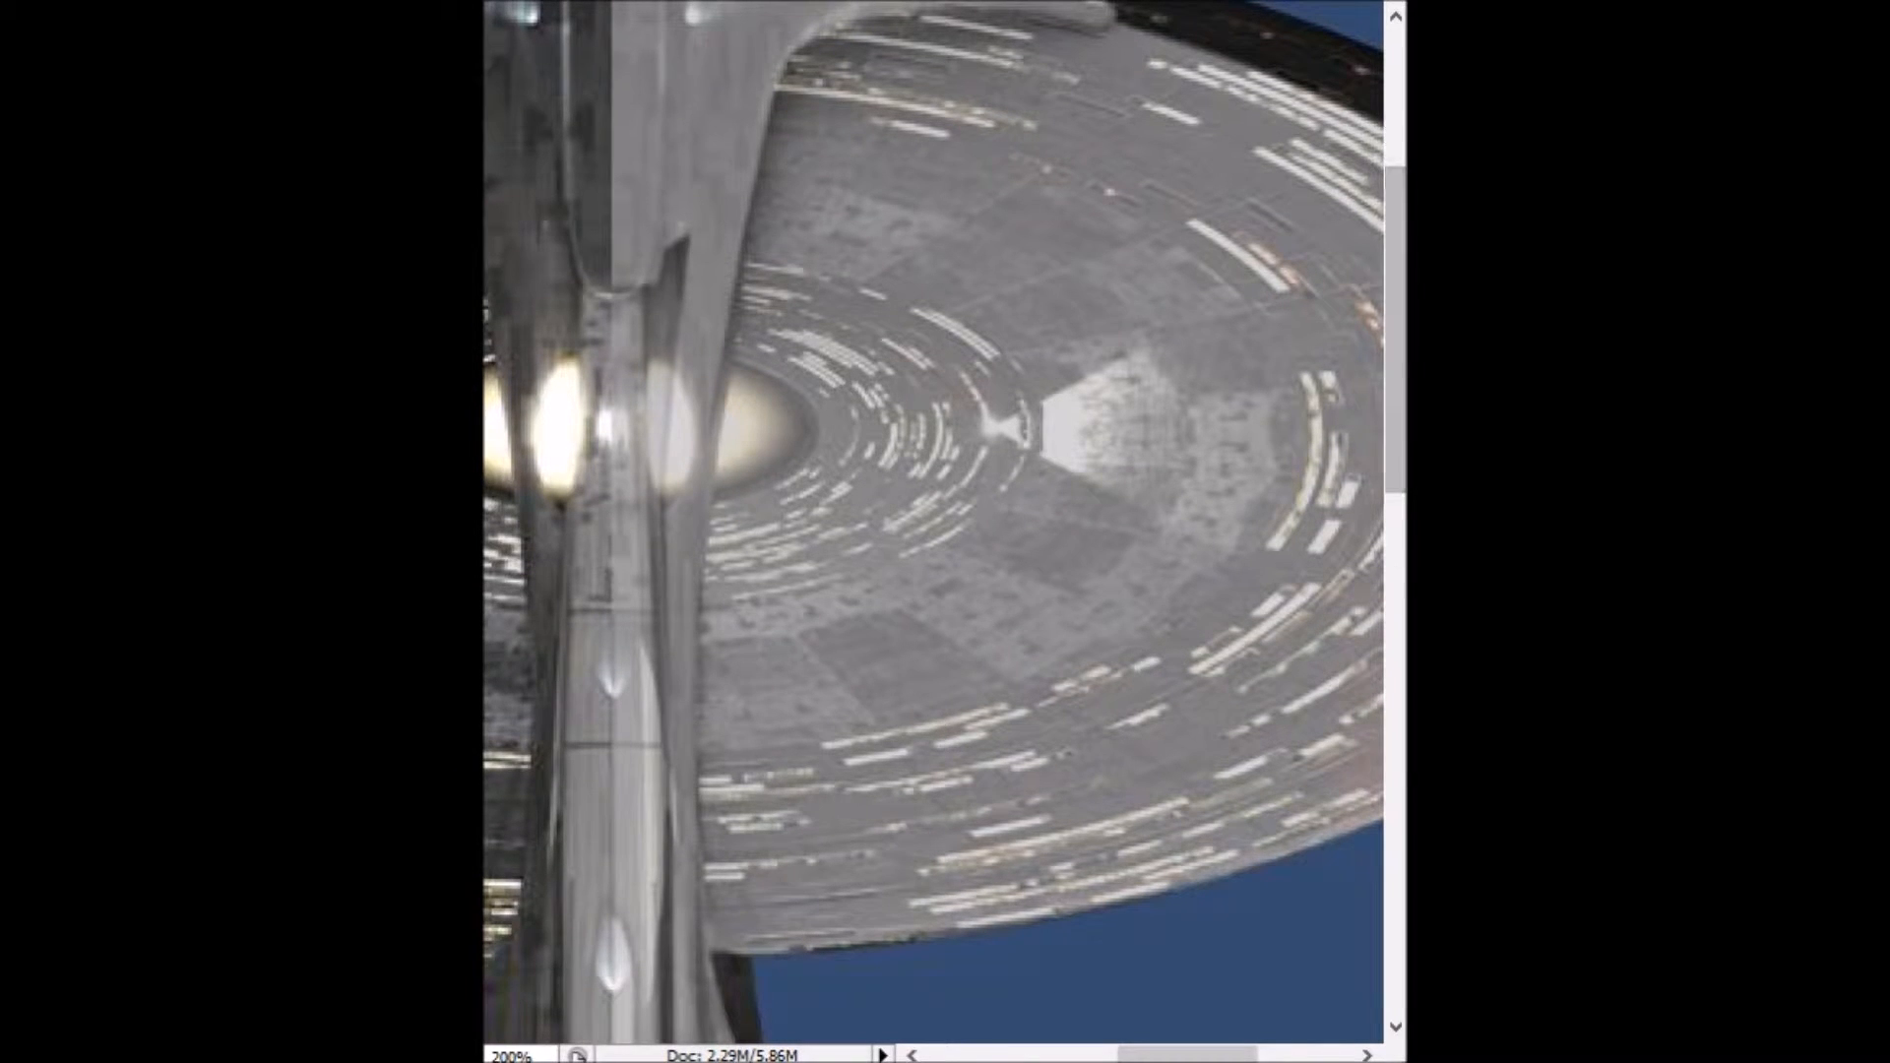
pyautogui.moveTo(1187, 1054); pyautogui.dragTo(1142, 1055)
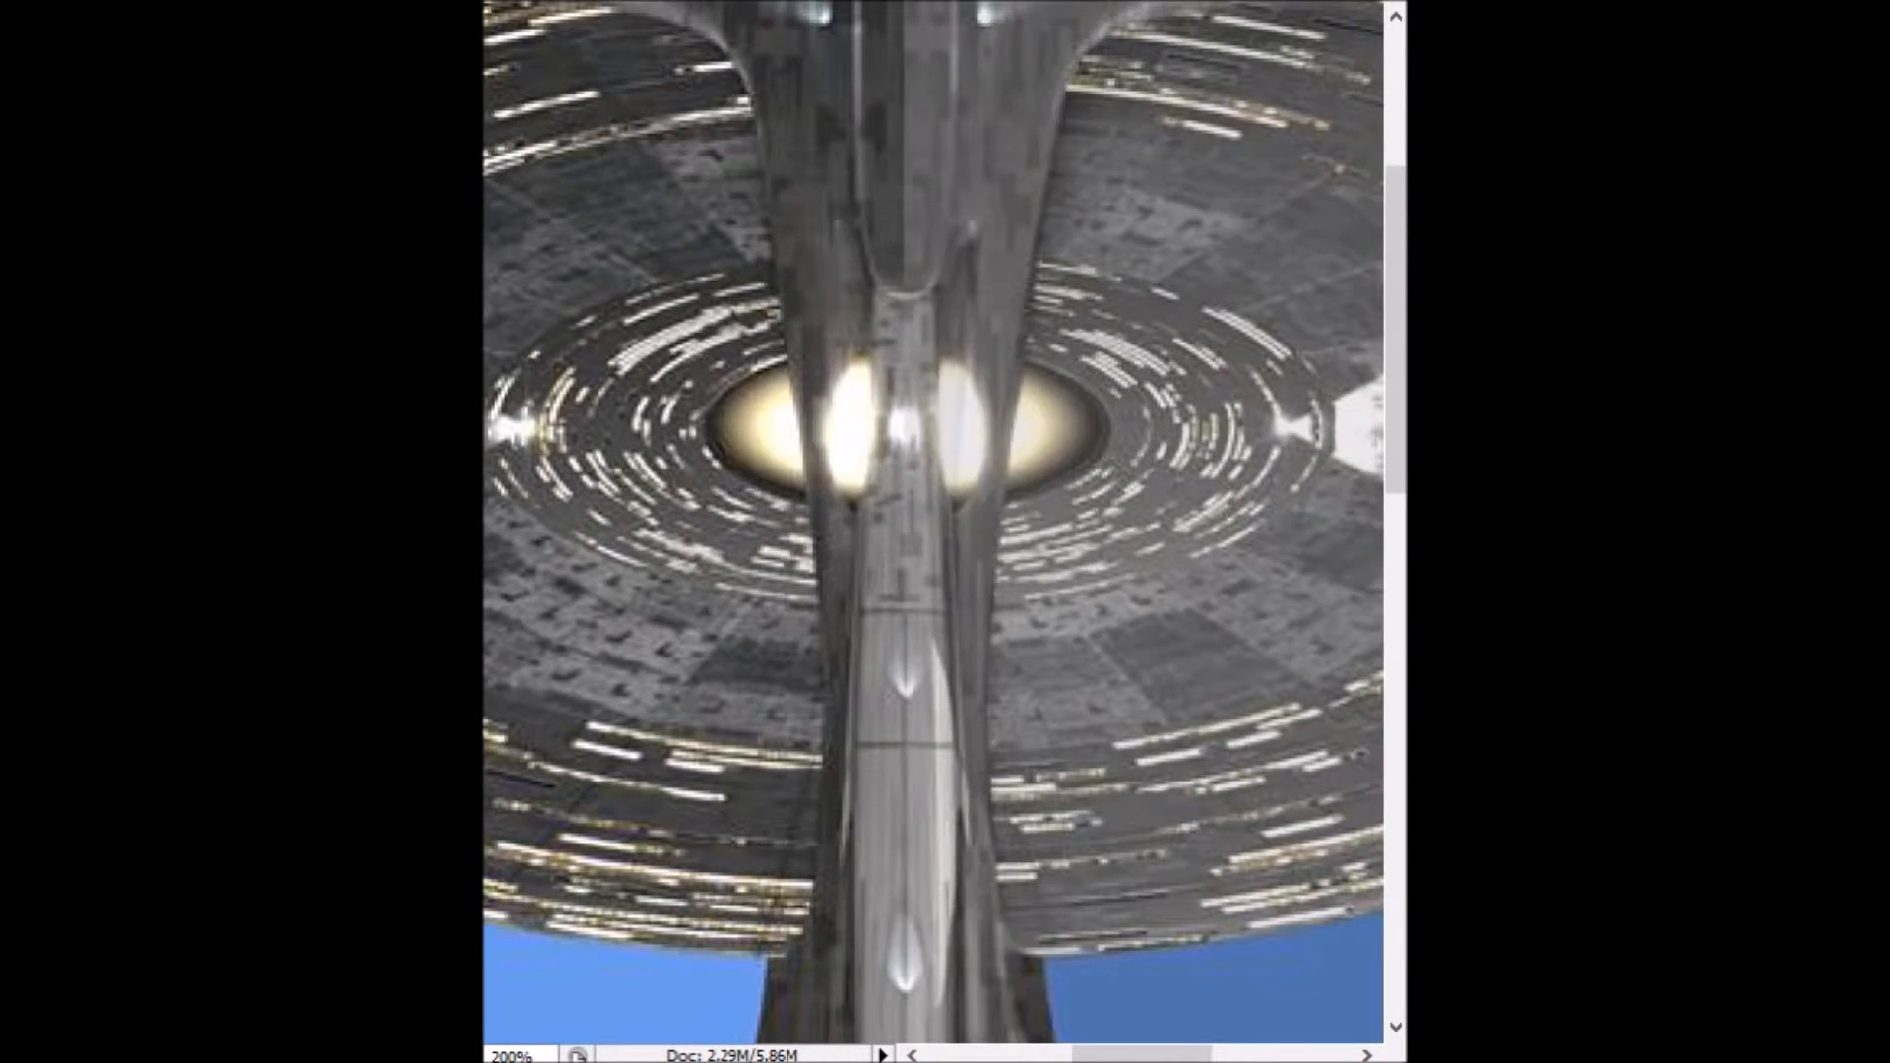
# Step: Raise the grey render layer's opacity again and compare the neck, engineering hull and pylon roots with the textured half
pyautogui.press('0')
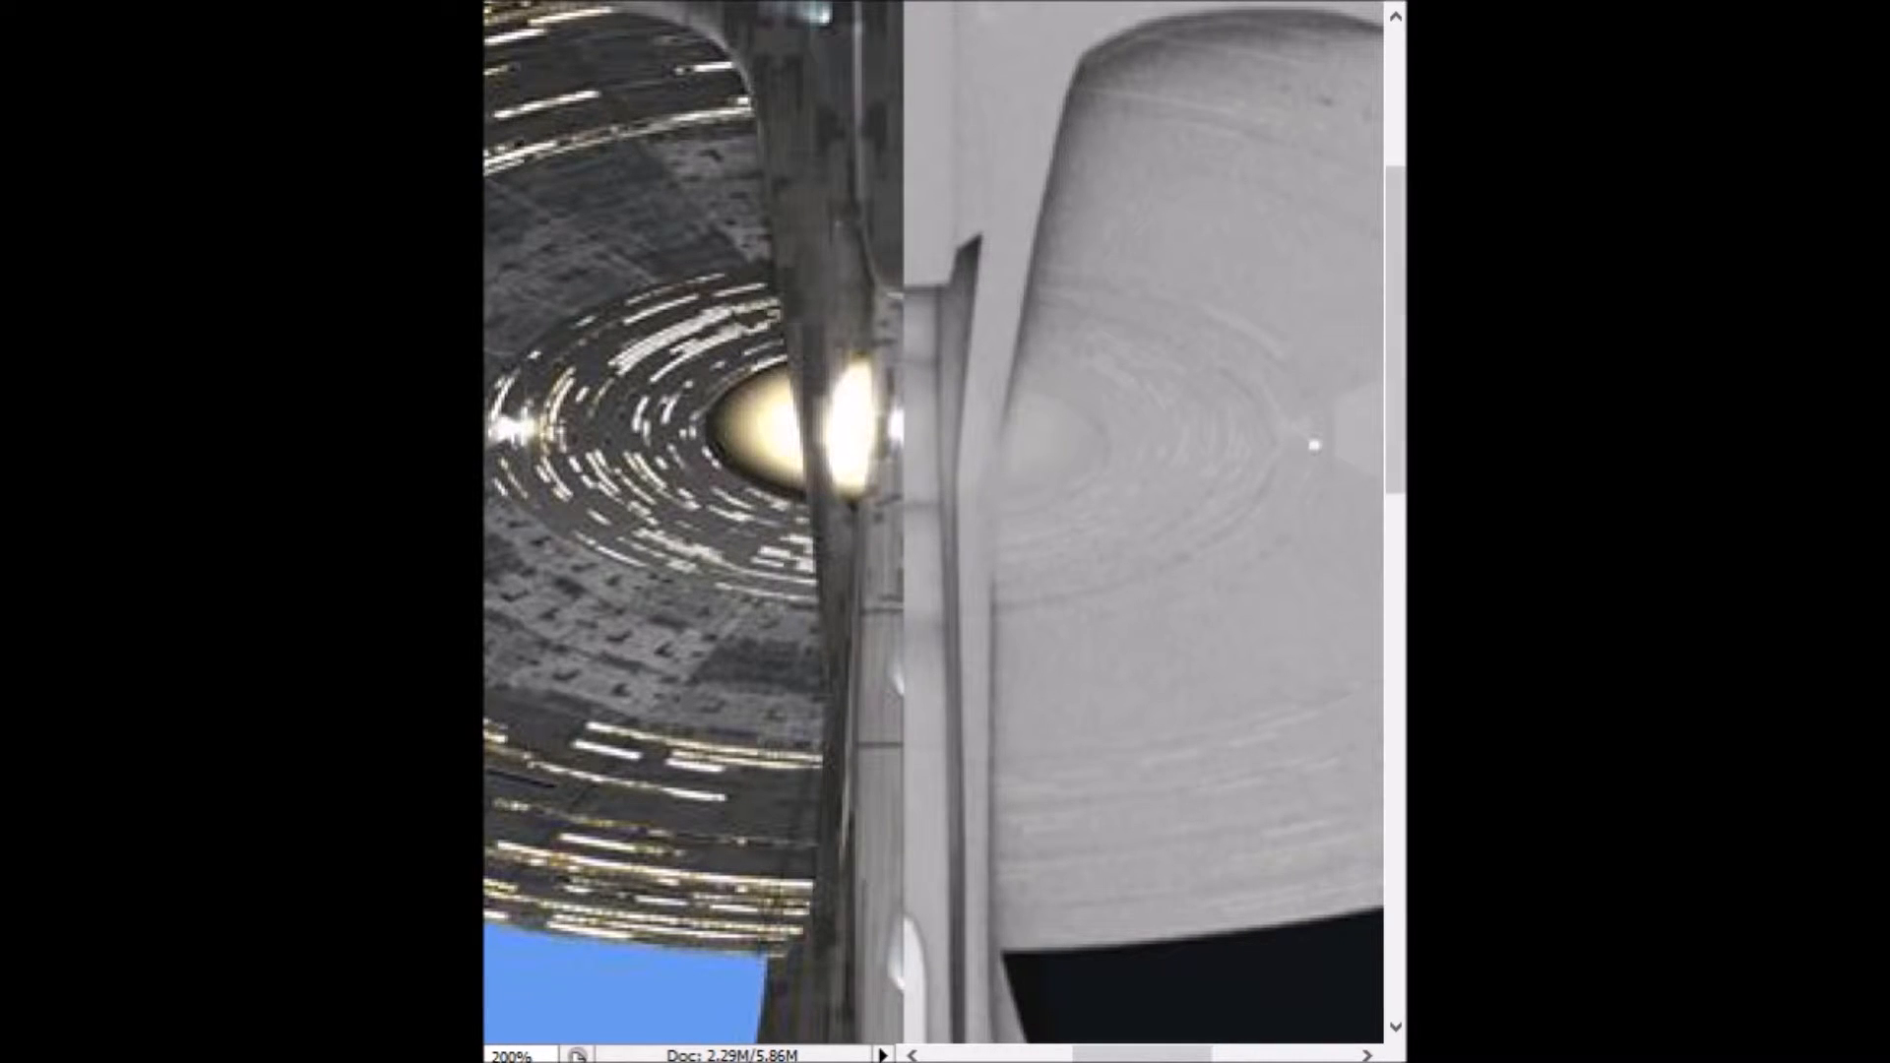
pyautogui.moveTo(1395, 329); pyautogui.dragTo(1396, 383)
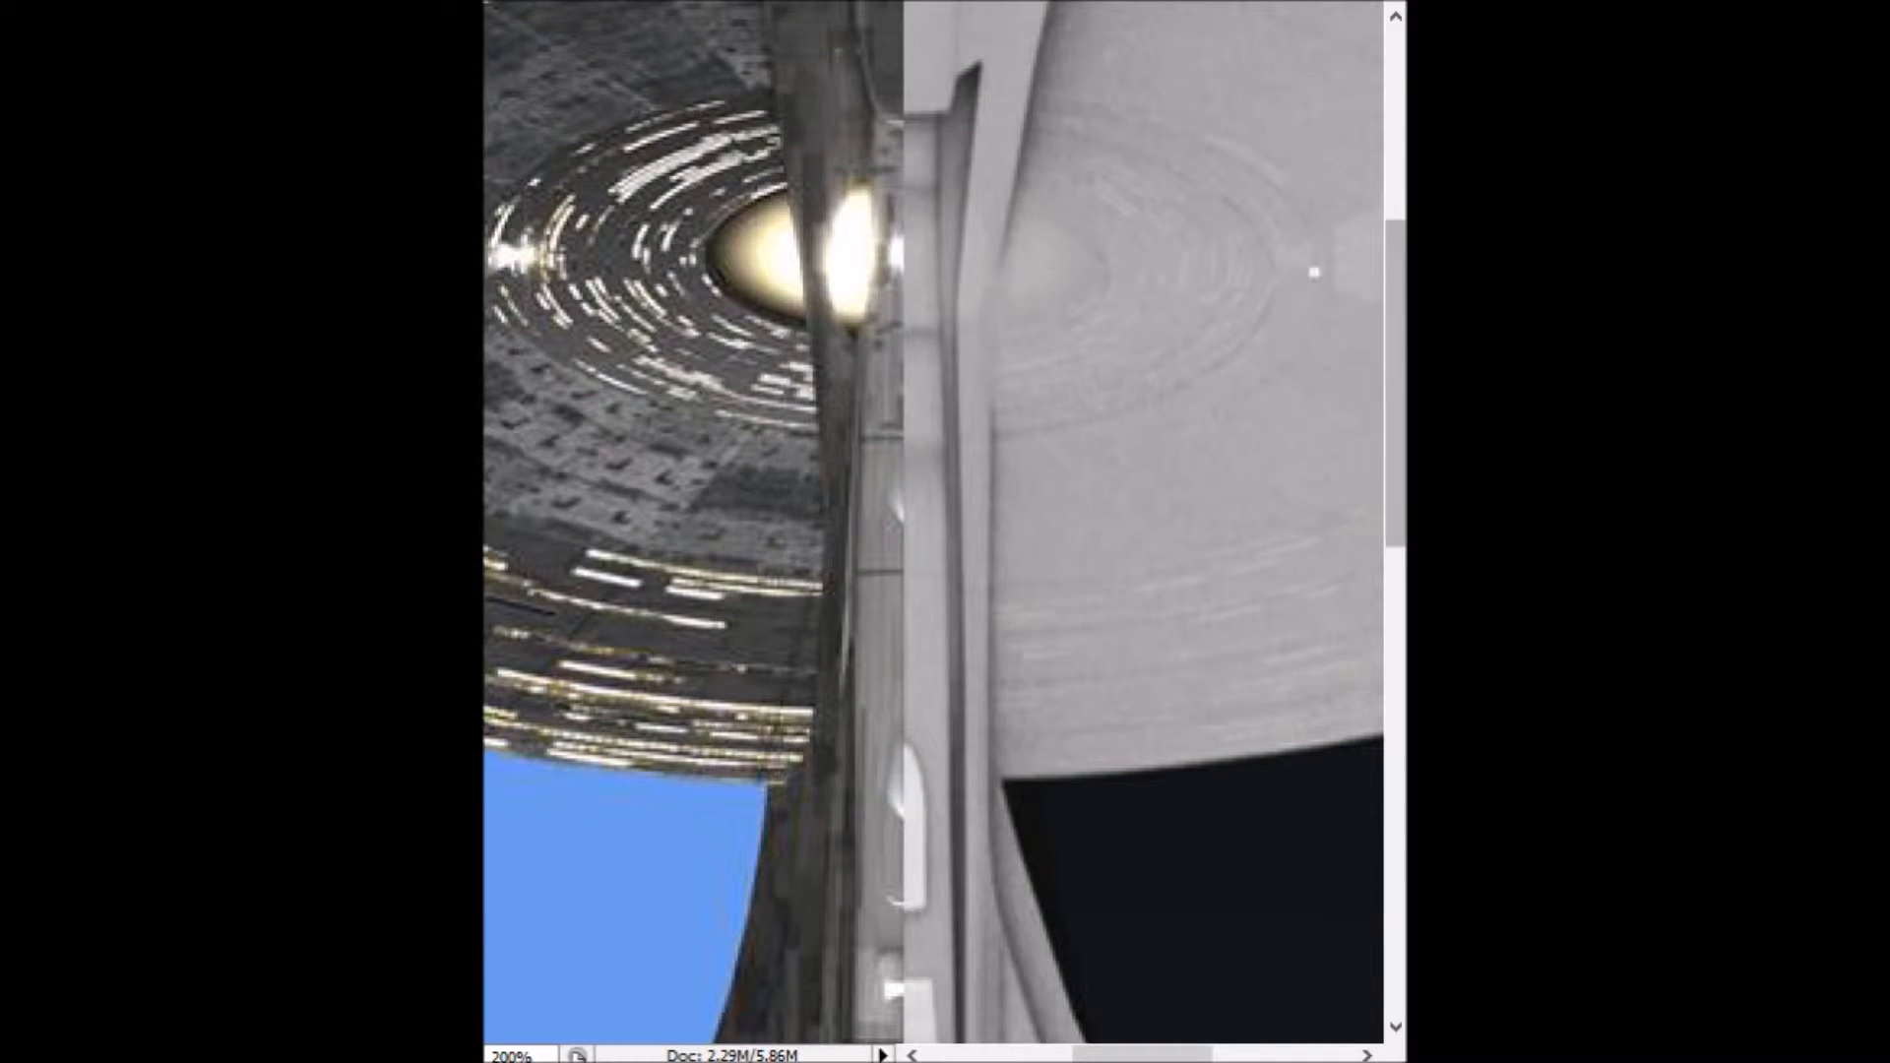
pyautogui.moveTo(1392, 359); pyautogui.dragTo(1391, 507)
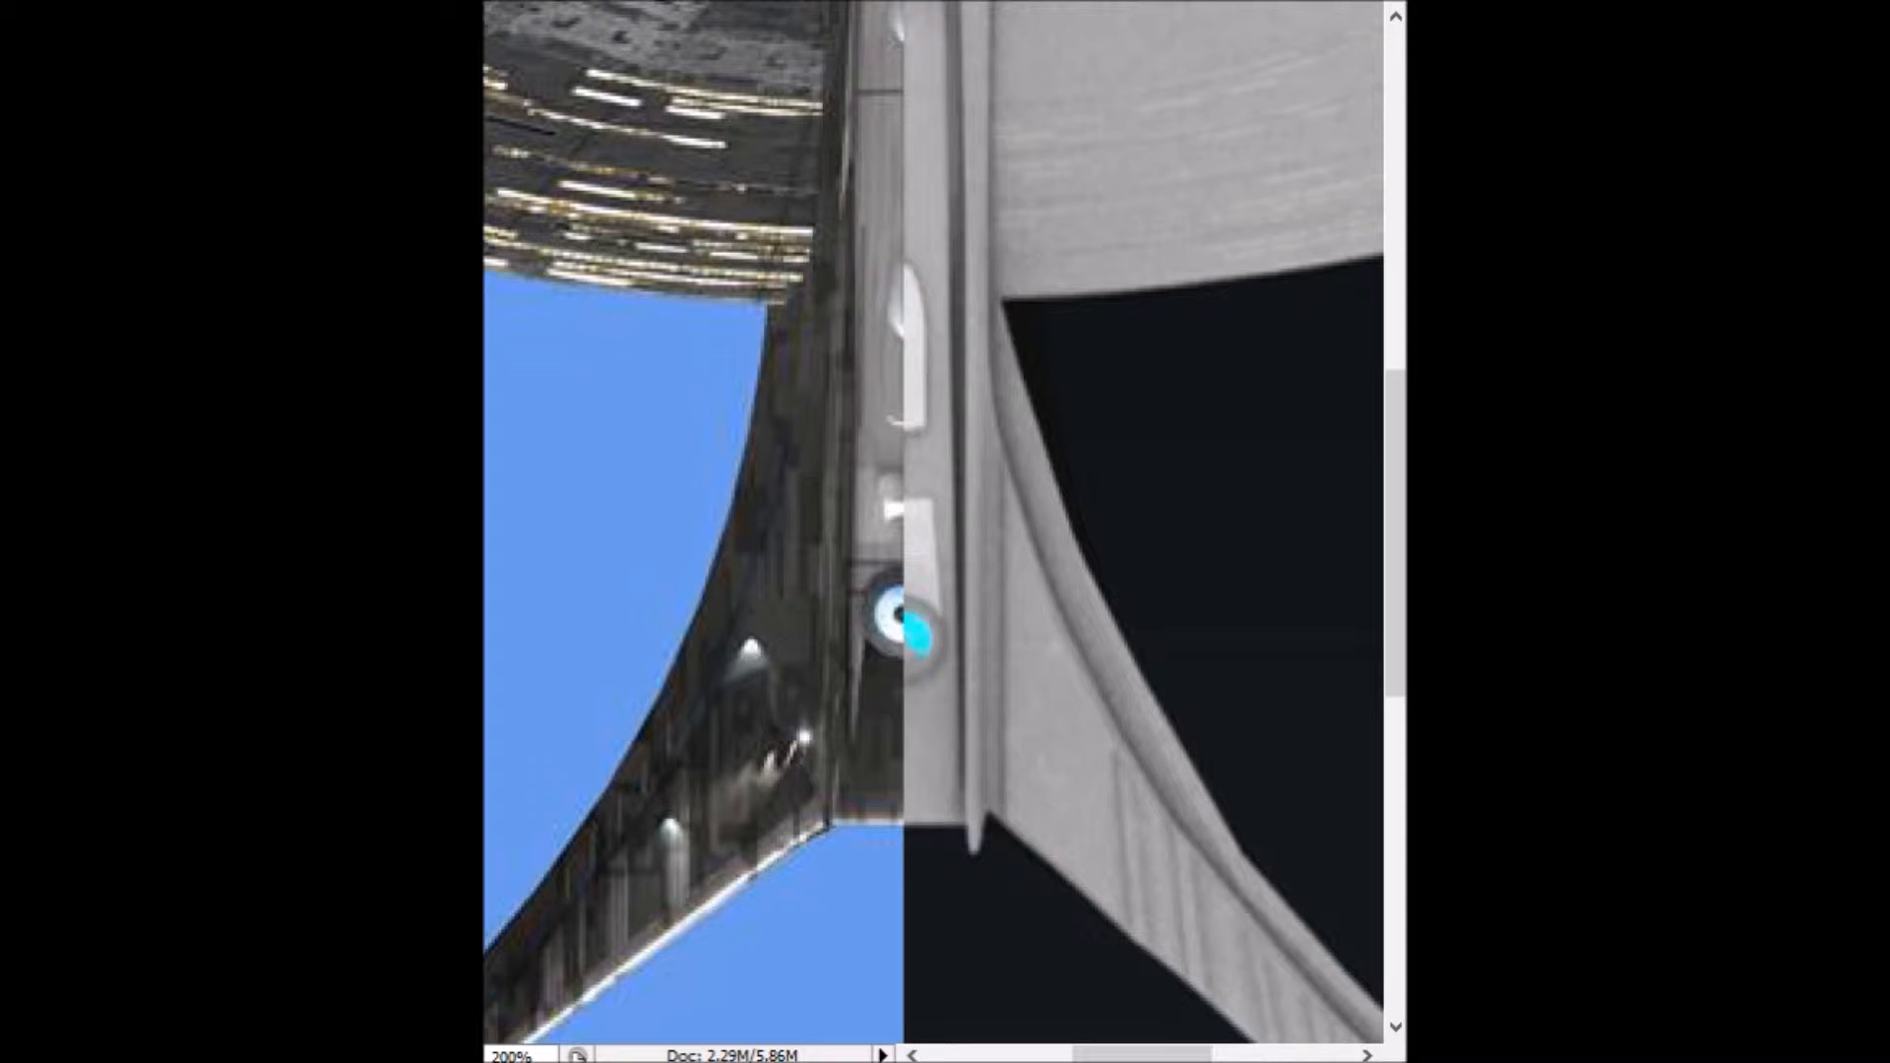
# Step: Try shifting the grey render layer up and to the left over the reference, and undo the move
pyautogui.moveTo(1211, 601); pyautogui.dragTo(1150, 559)
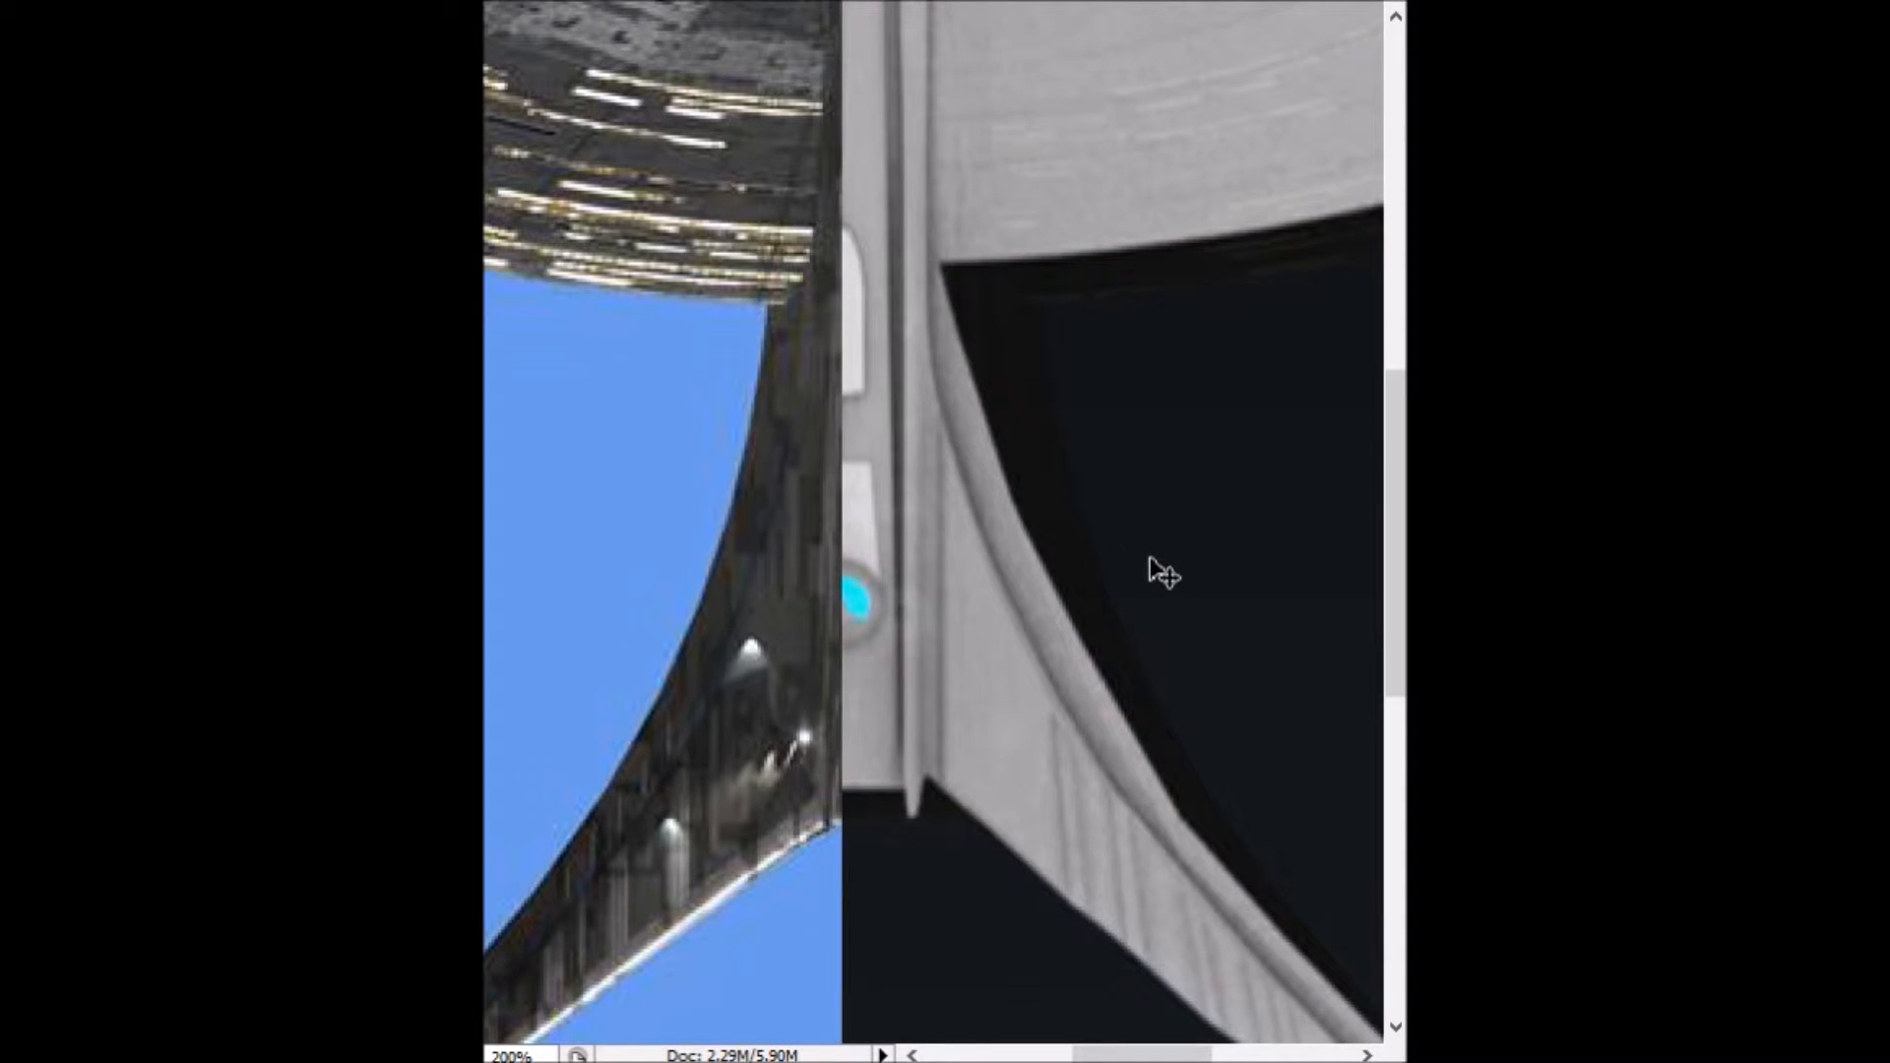
pyautogui.hotkey('ctrl', 'z')
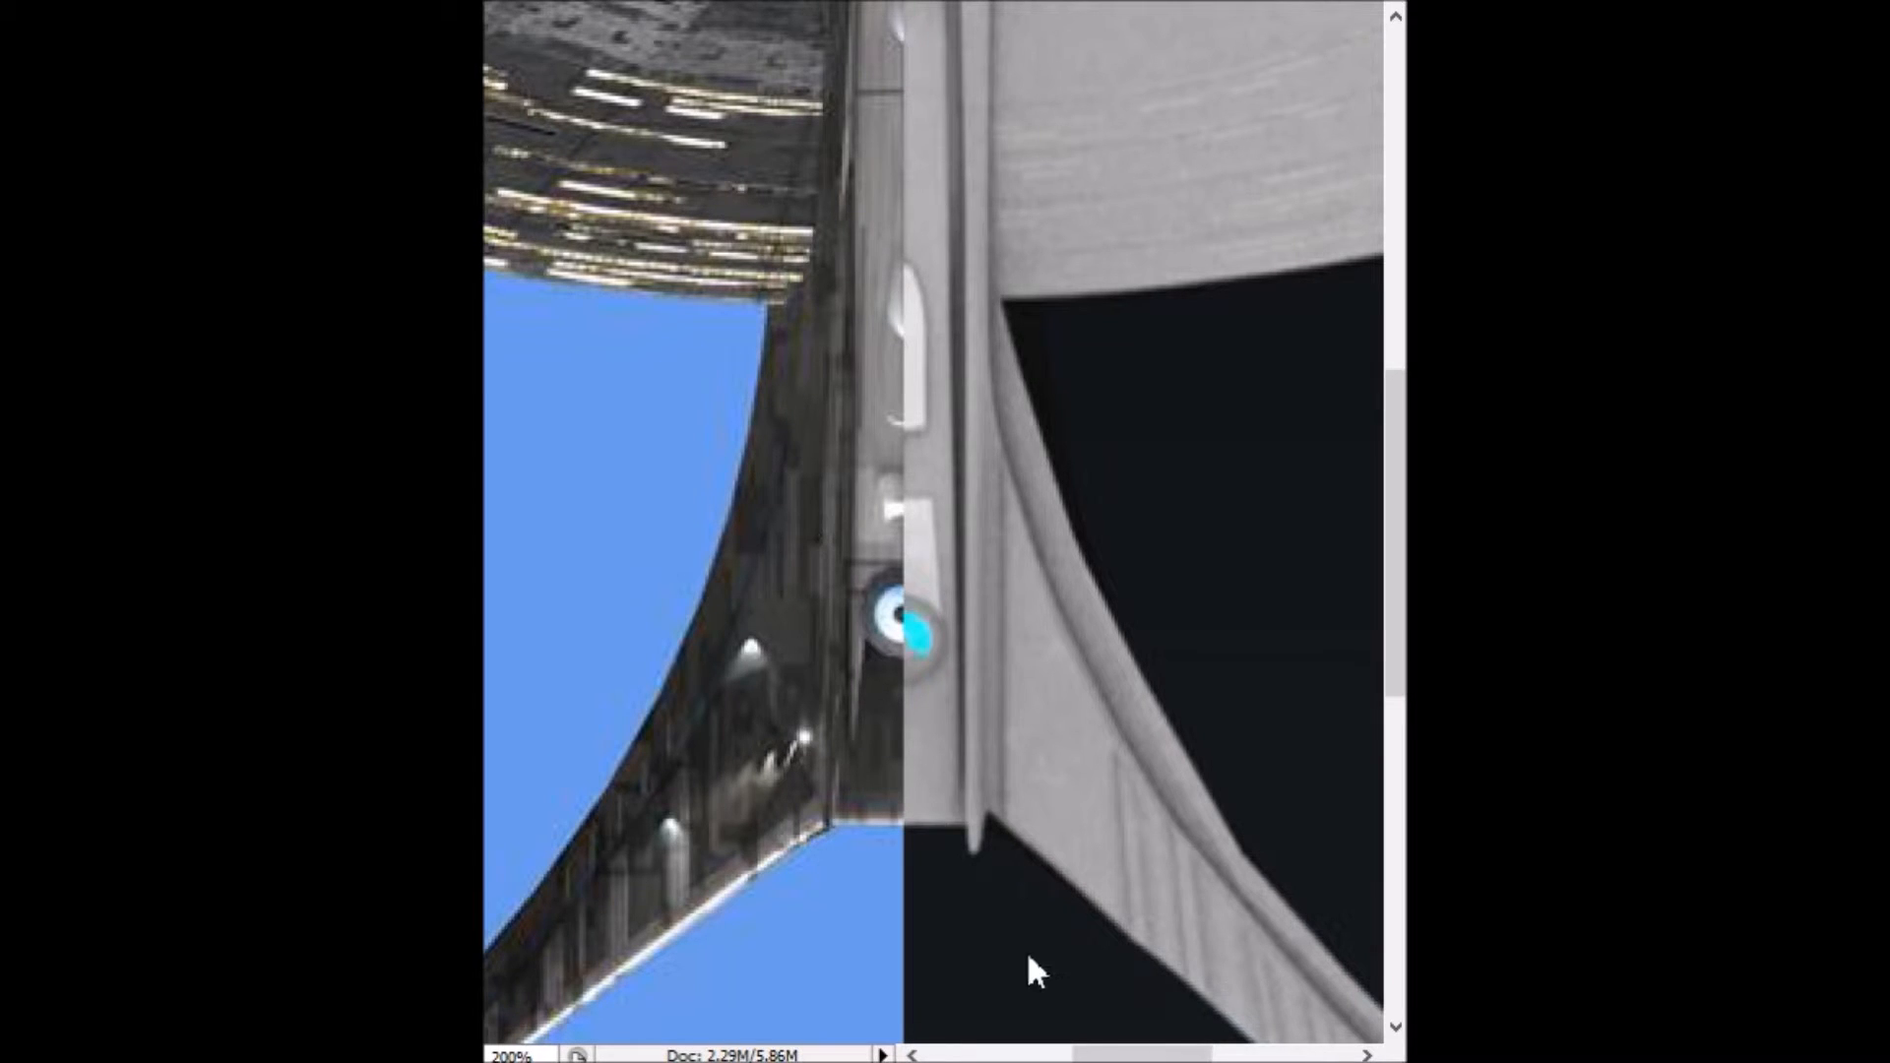
# Step: Zoom out to 100% and compare the pylon, nacelle and saucer outlines across the two halves of the ship
pyautogui.moveTo(1167, 1055); pyautogui.dragTo(1205, 1055)
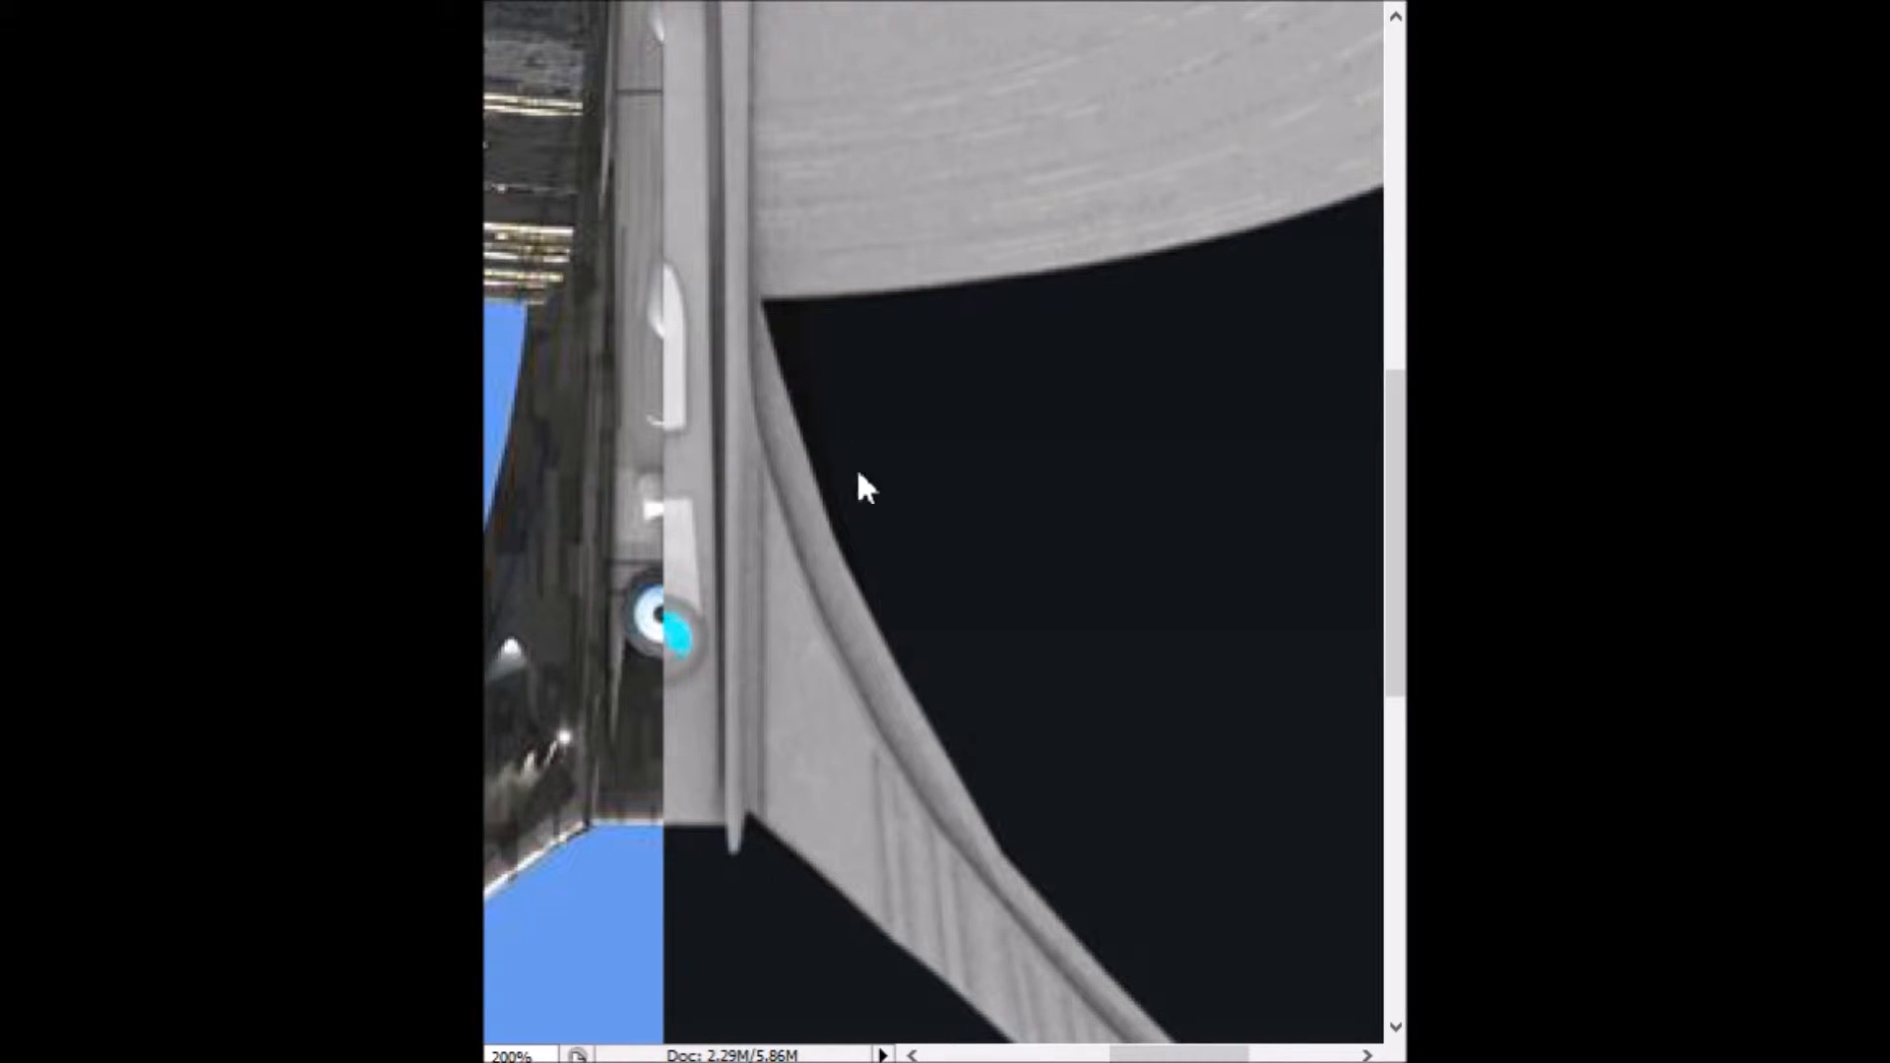
pyautogui.hotkey('ctrl', '-')
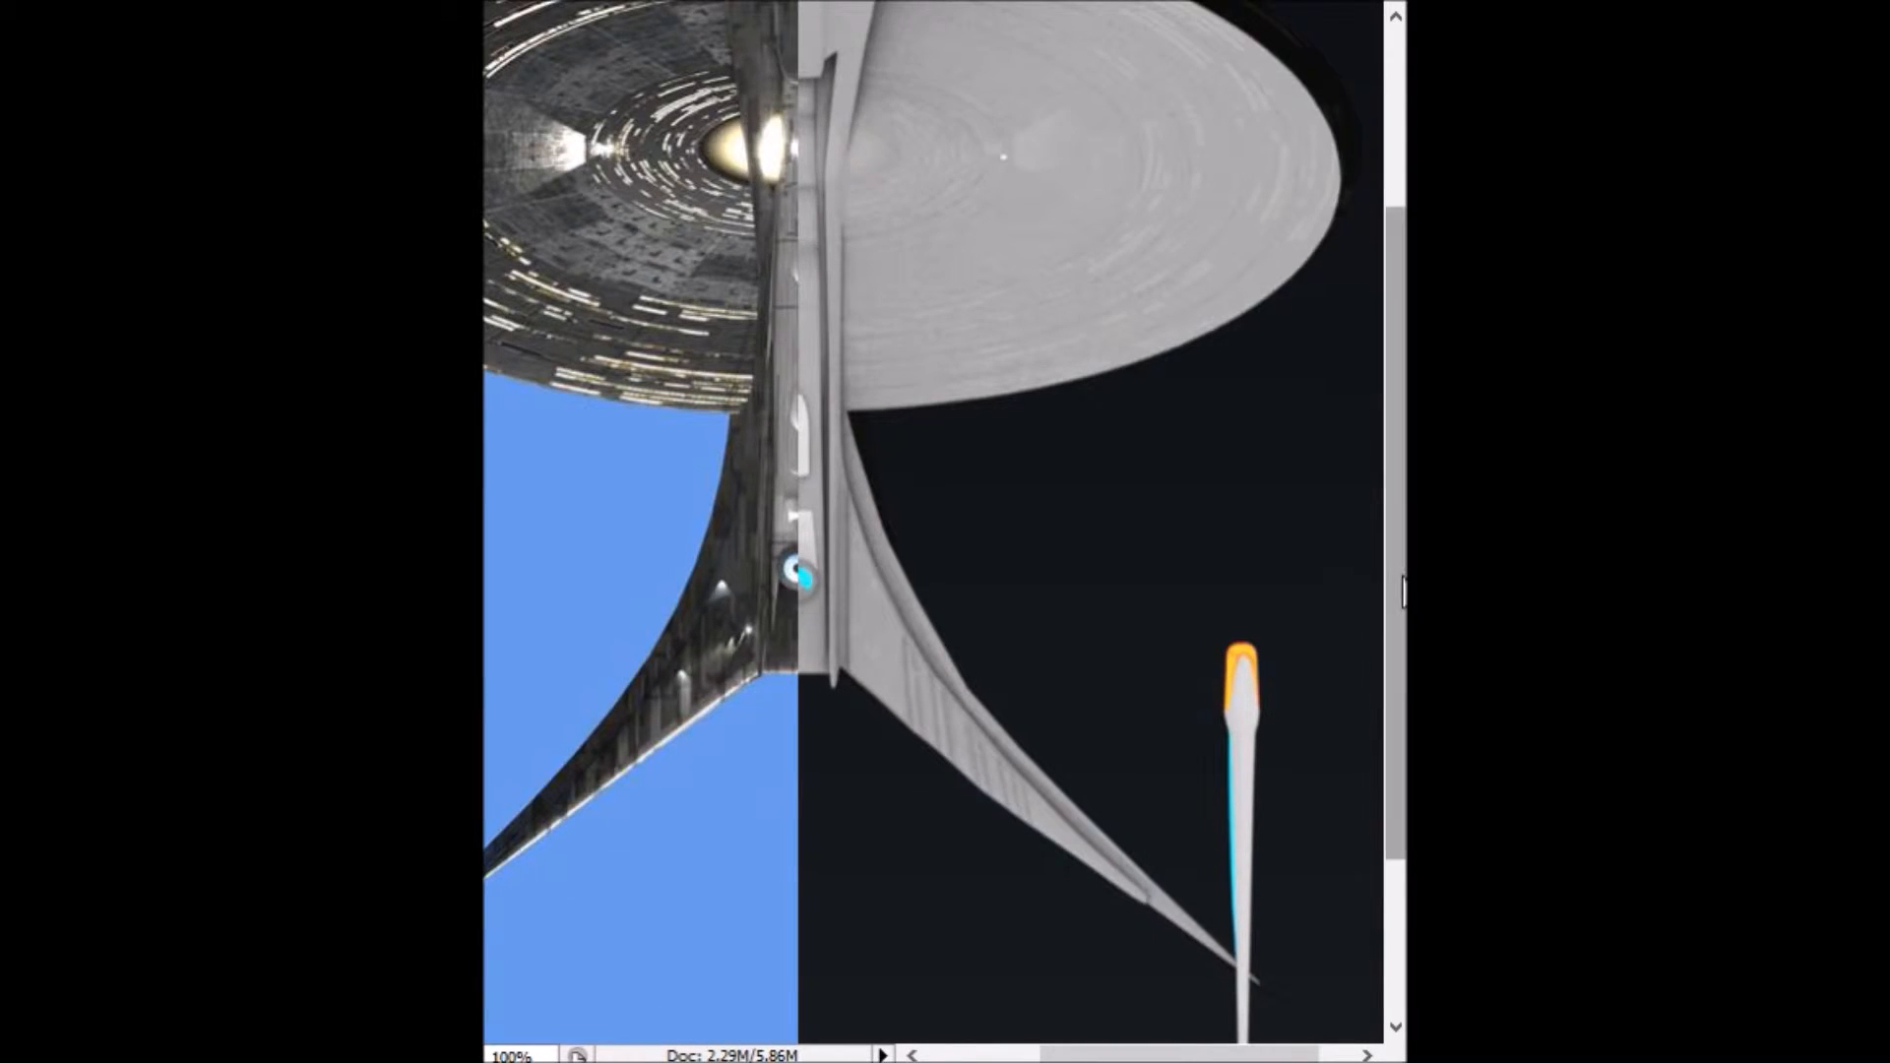
pyautogui.scroll(-2, 1395, 581)
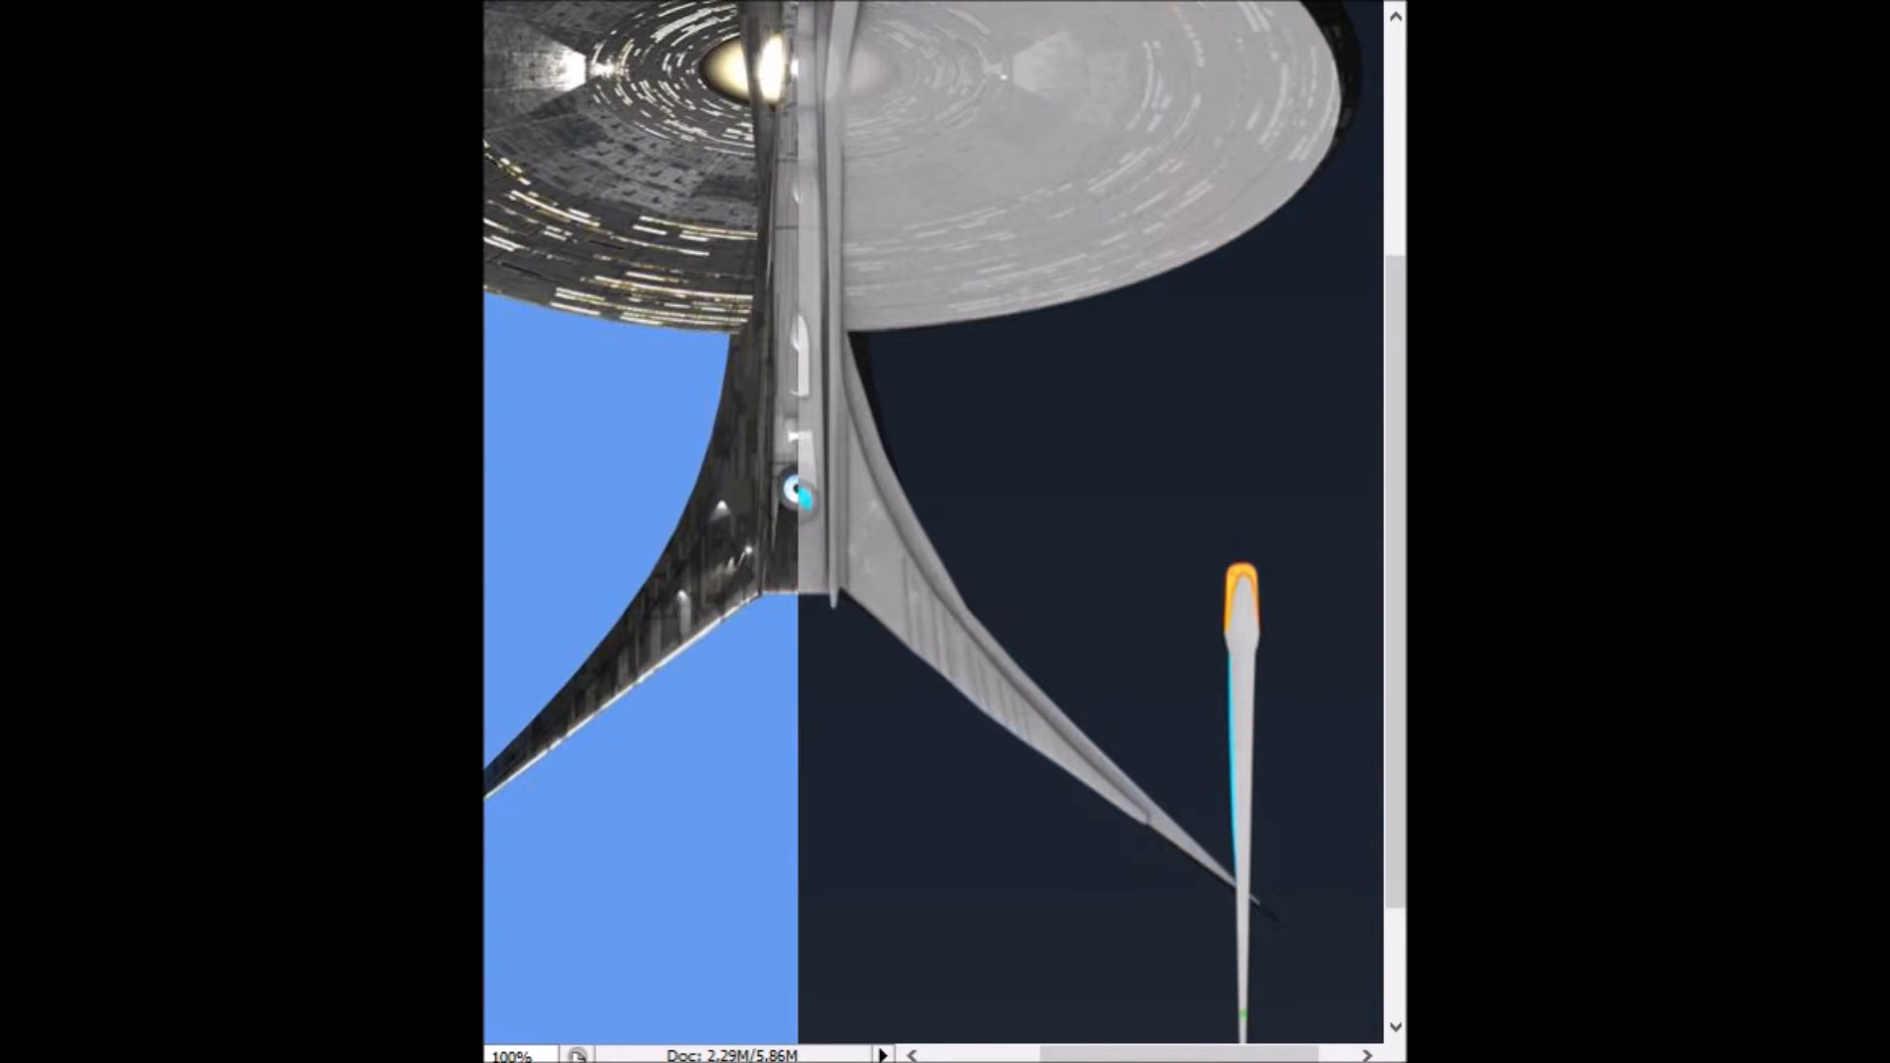
pyautogui.moveTo(1395, 582); pyautogui.dragTo(1395, 358)
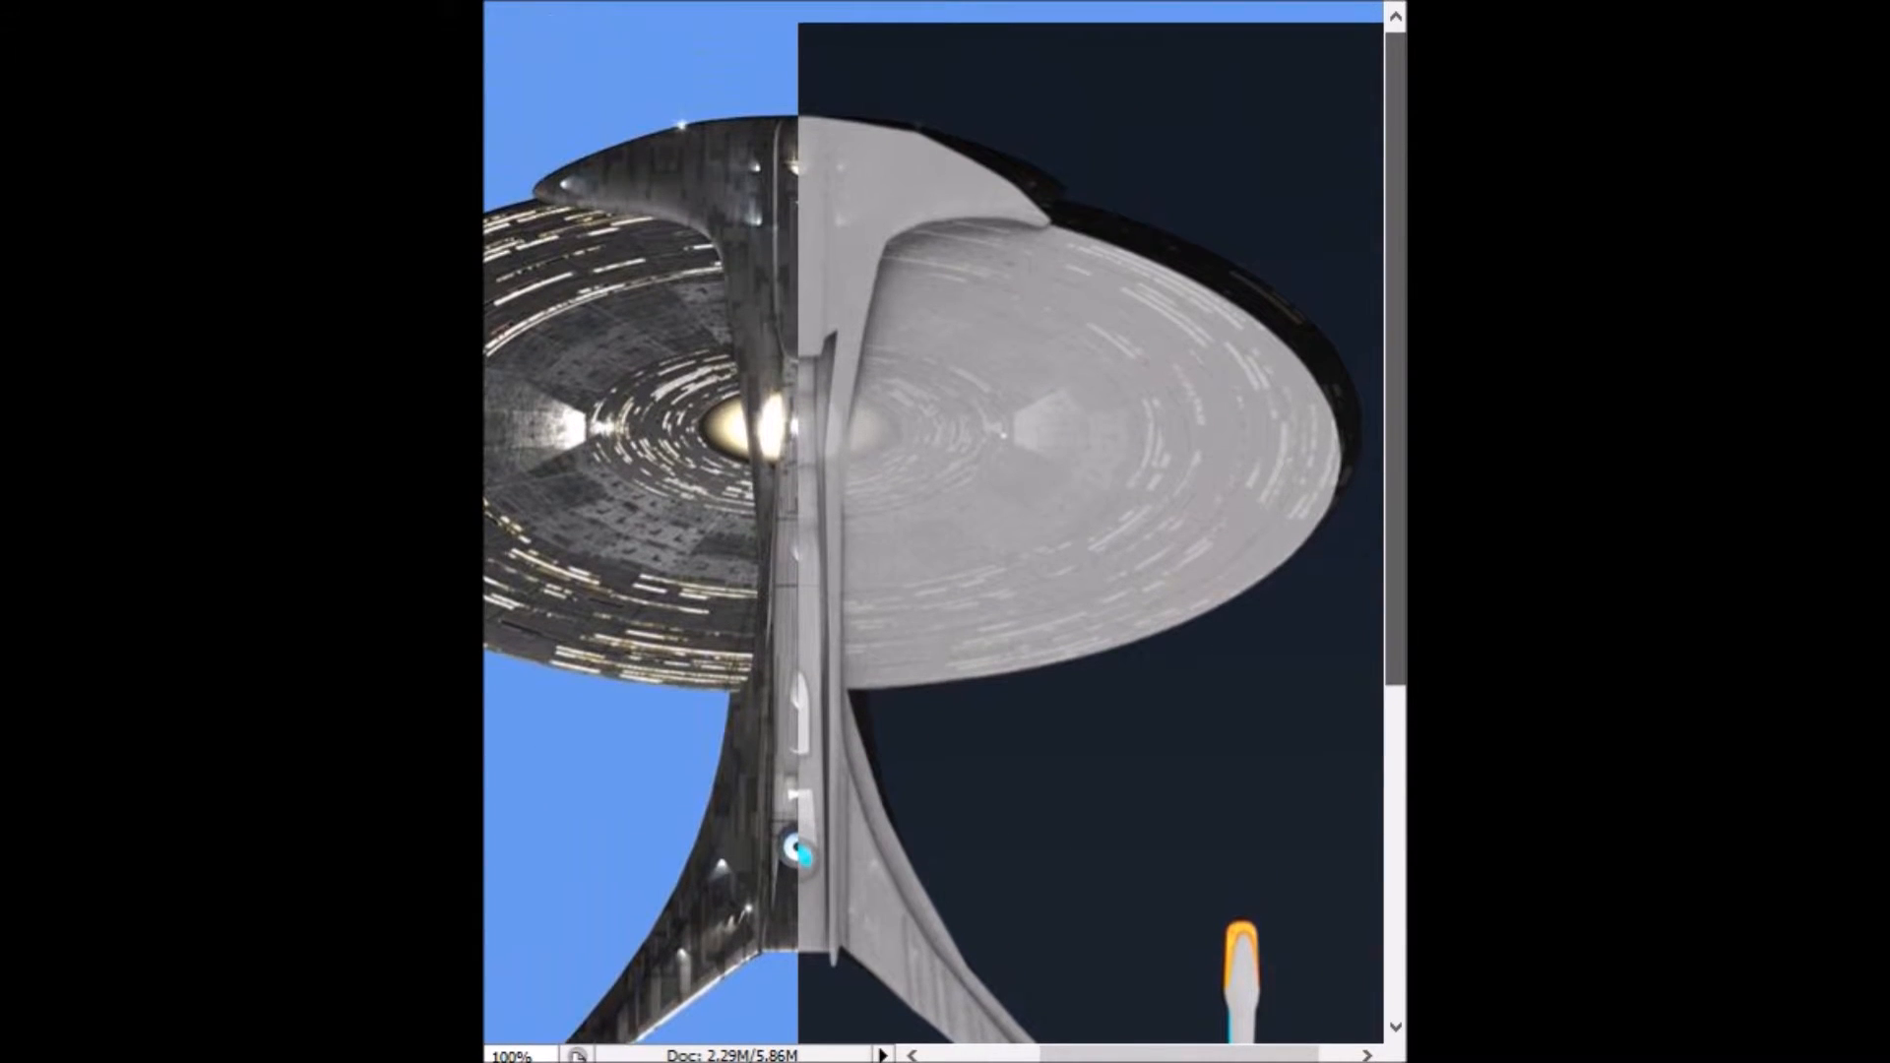
pyautogui.moveTo(1074, 1055); pyautogui.dragTo(1022, 1058)
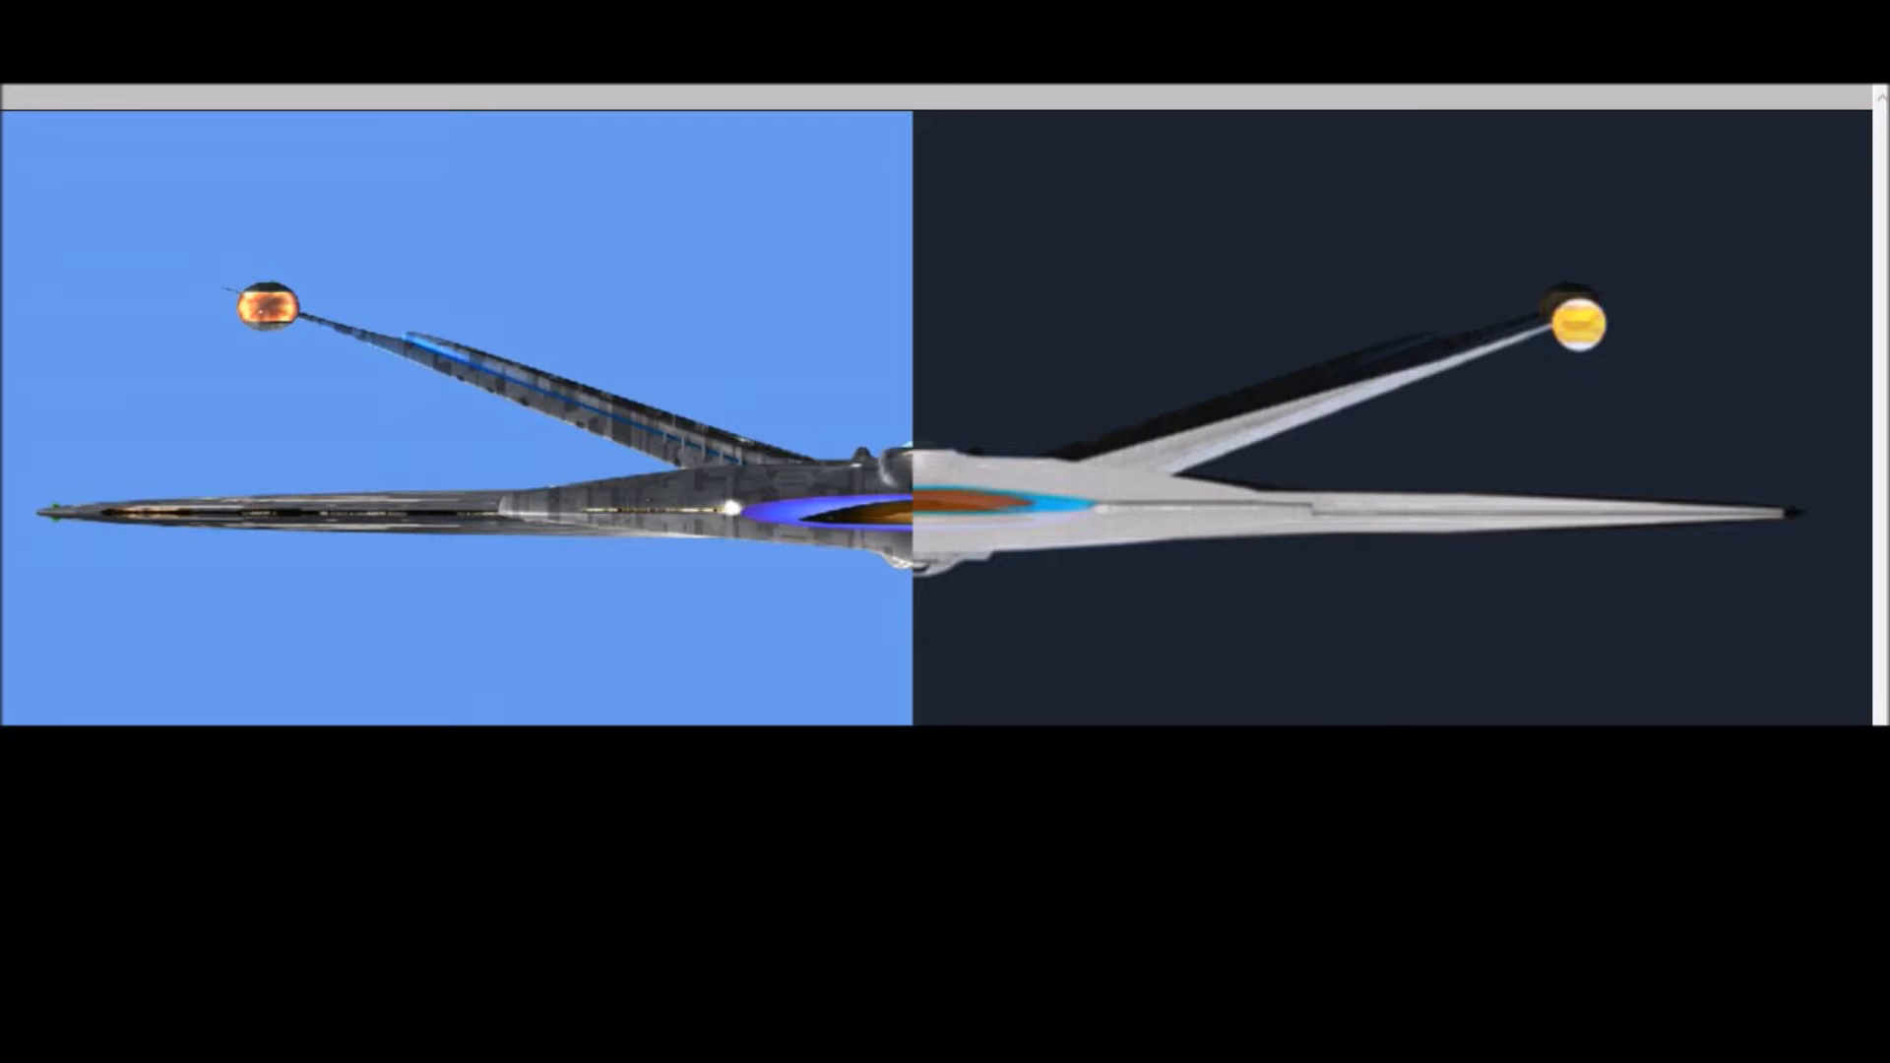
# Step: In the front-view comparison image, zoom in on the central hull and deflector where the two halves meet
pyautogui.click(944, 568)
pyautogui.click(905, 530)
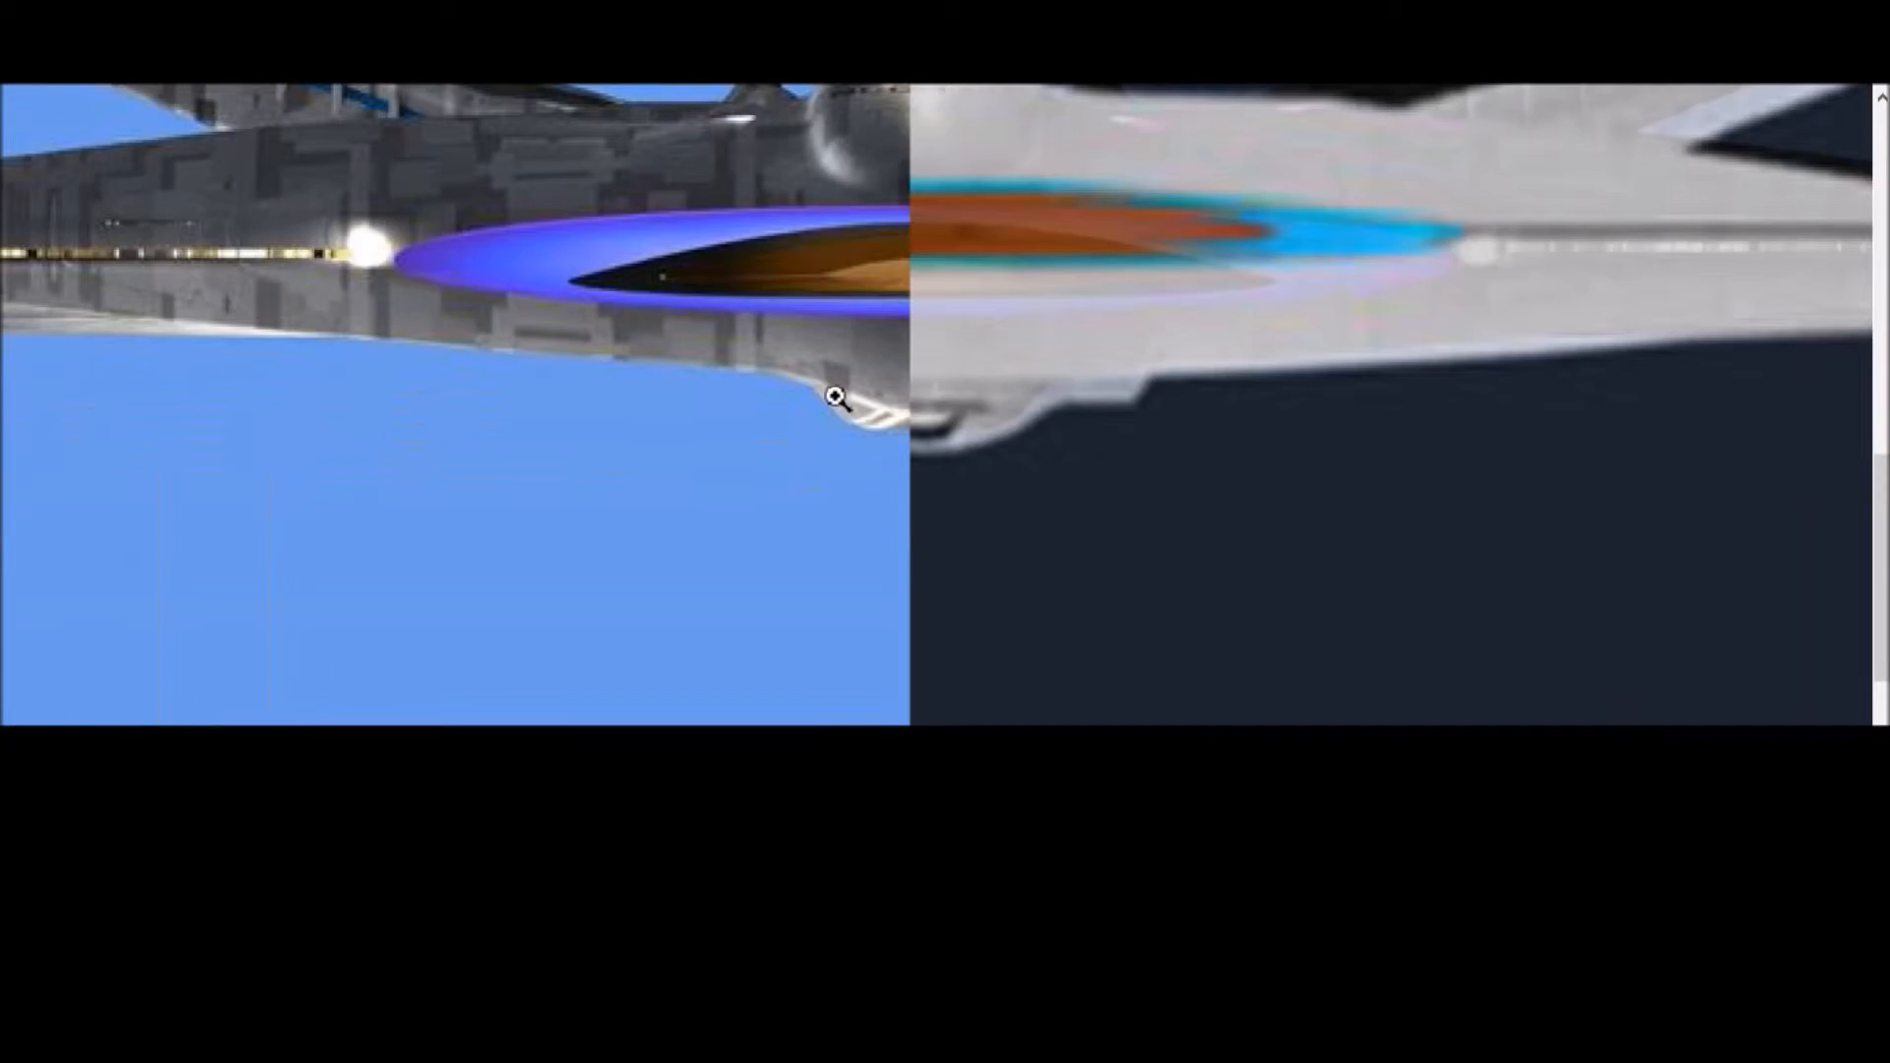
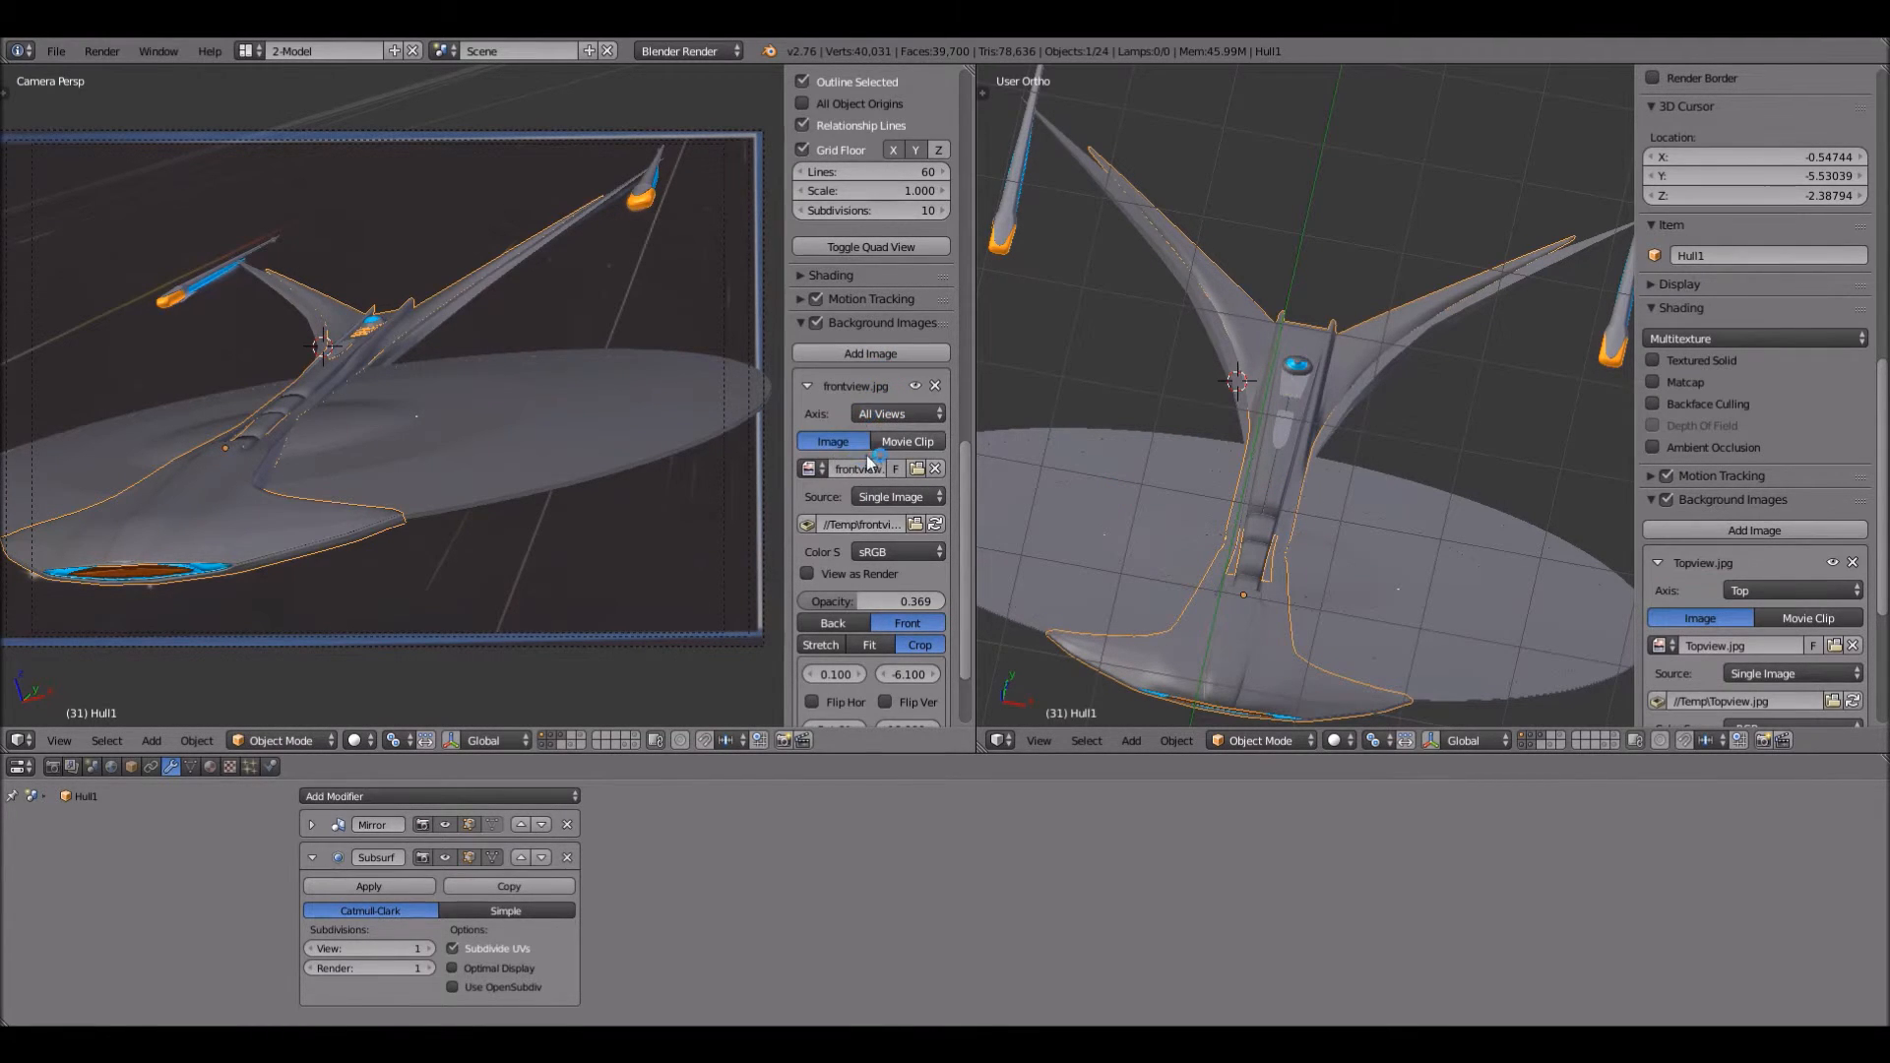
# Step: Return to Blender and show the oblique view from the top to compare the ship with the Topview.jpg background
pyautogui.click(1047, 743)
pyautogui.click(1074, 656)
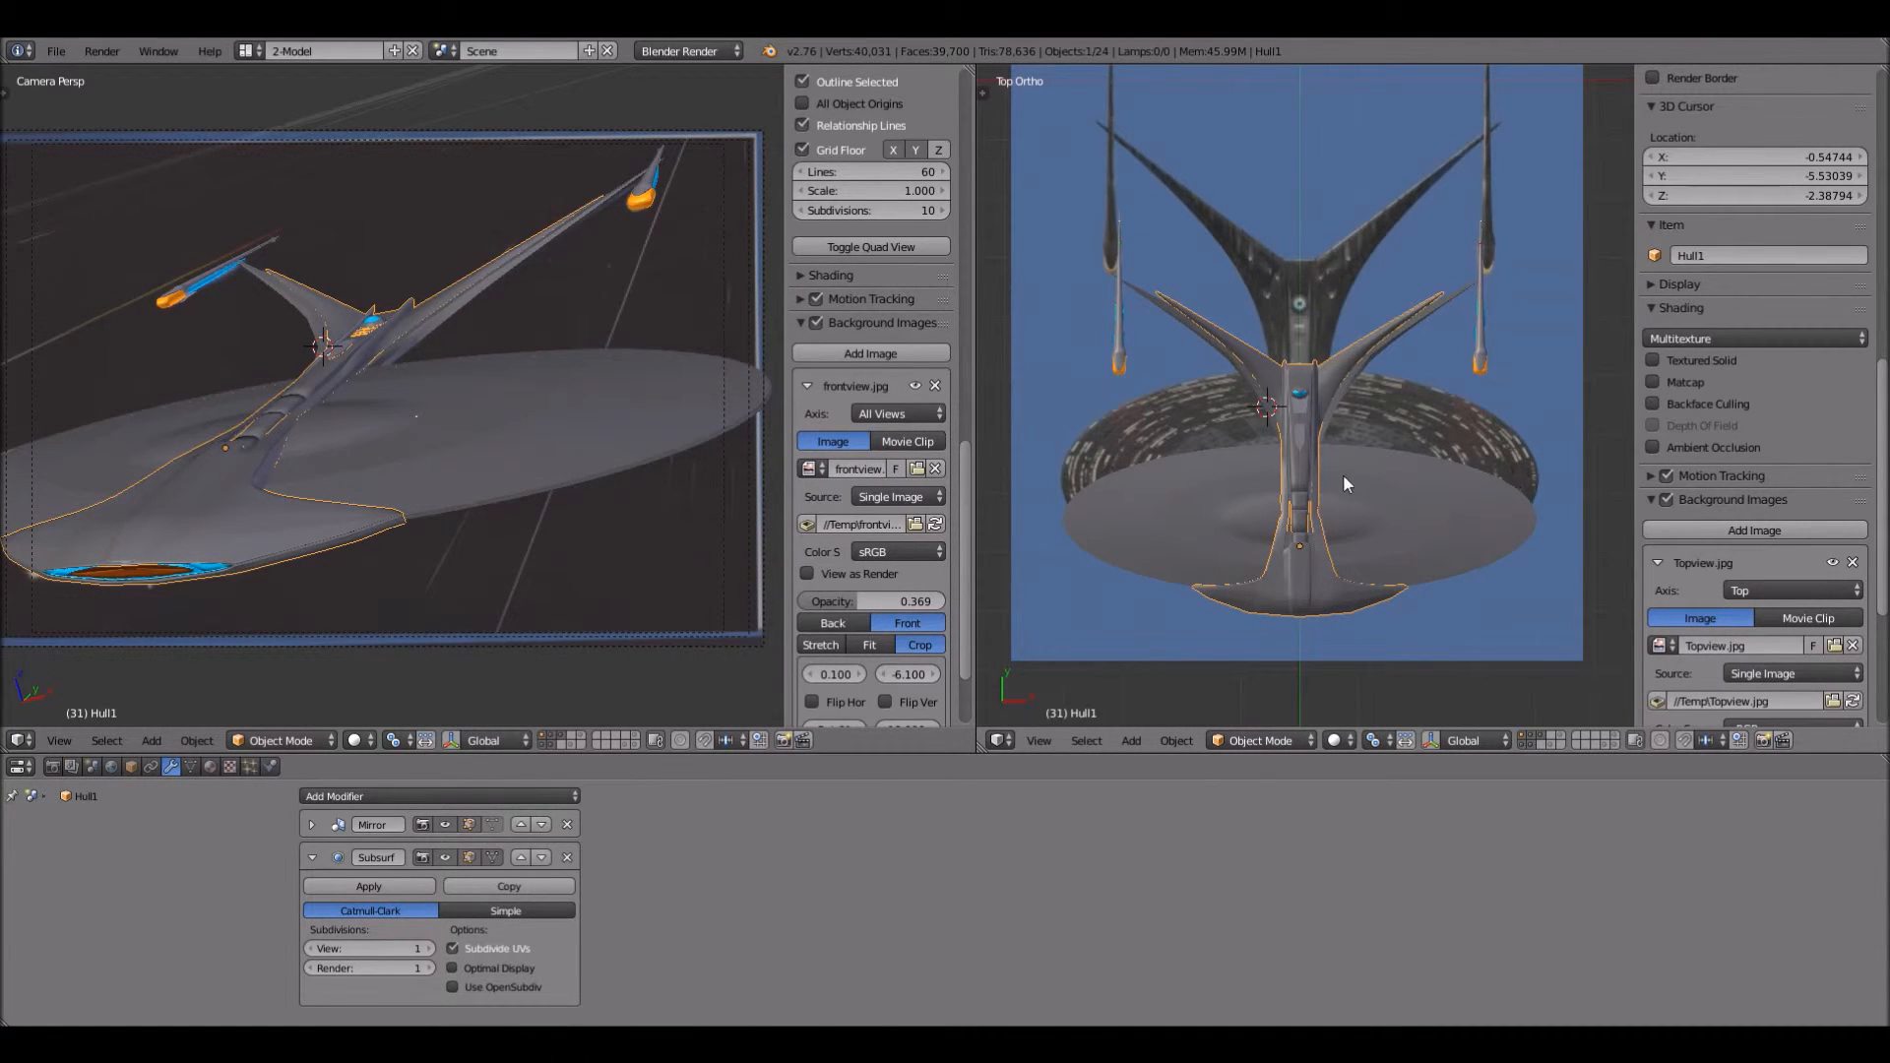
pyautogui.scroll(1, 1316, 395)
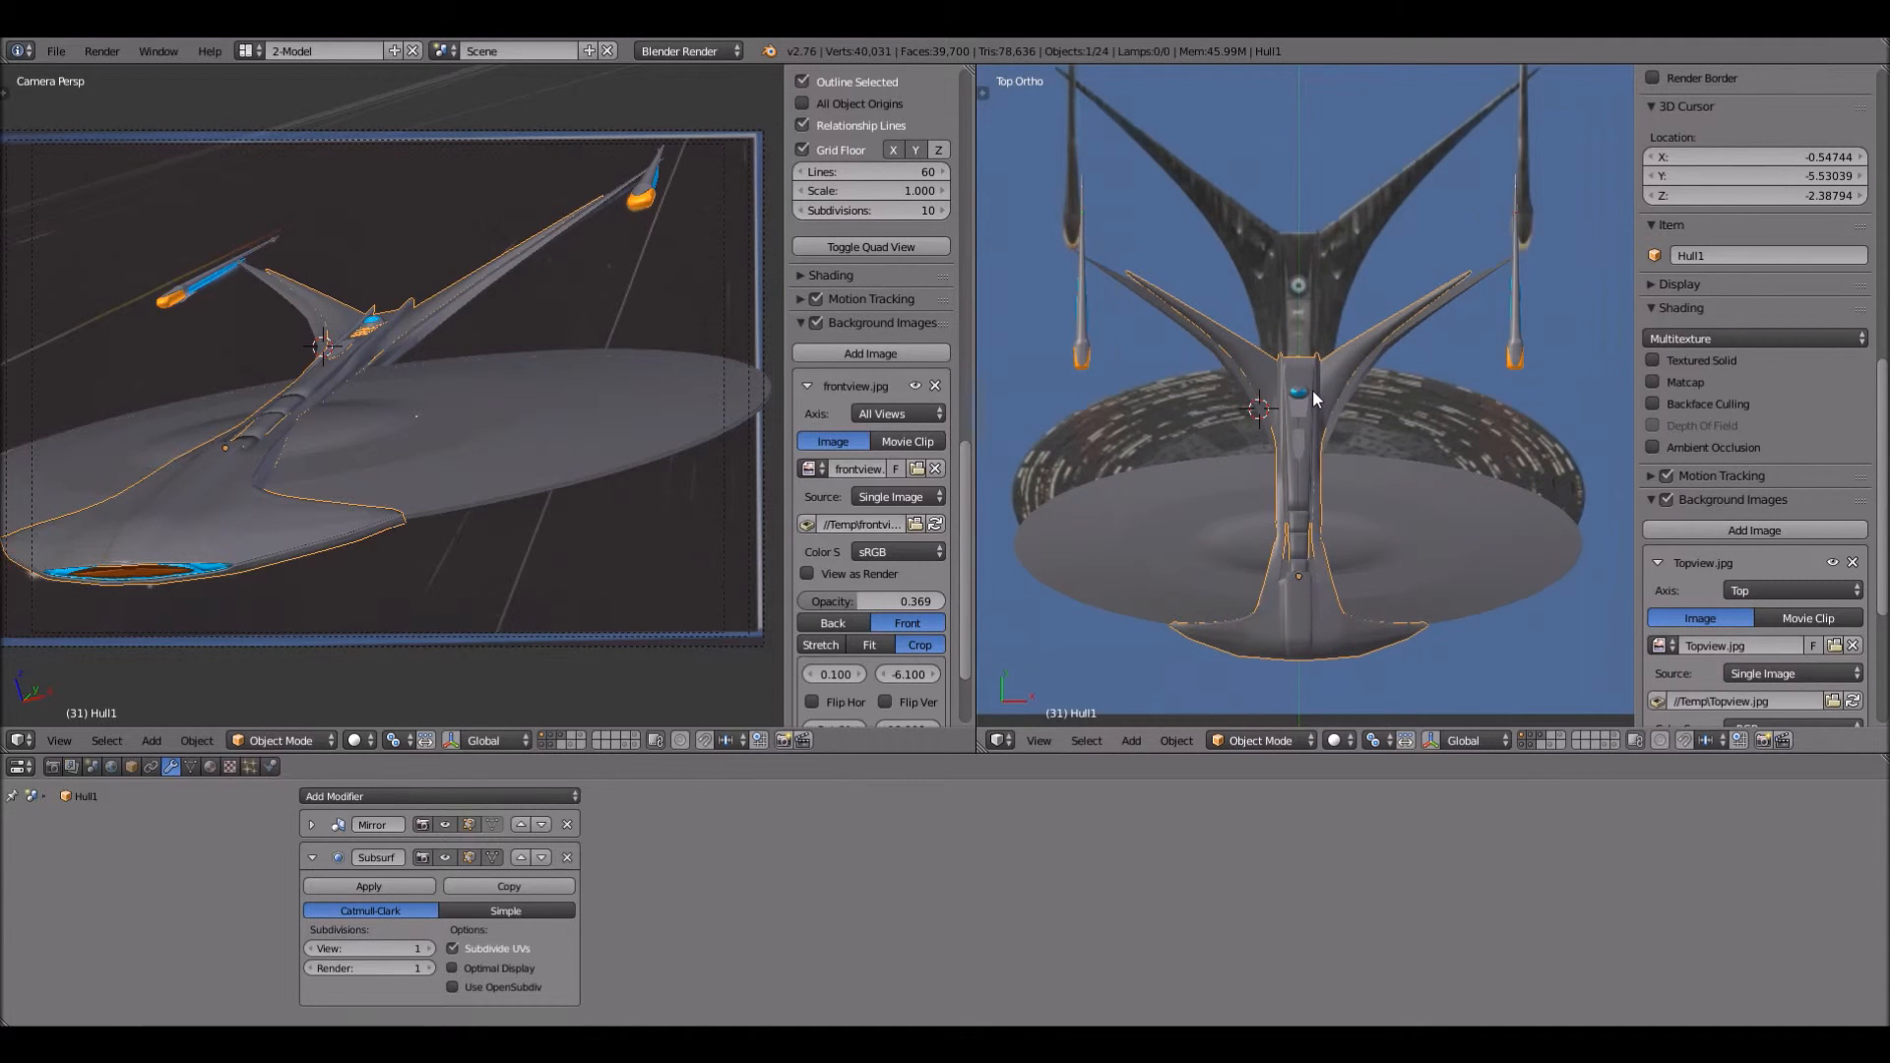
pyautogui.scroll(-1, 1317, 398)
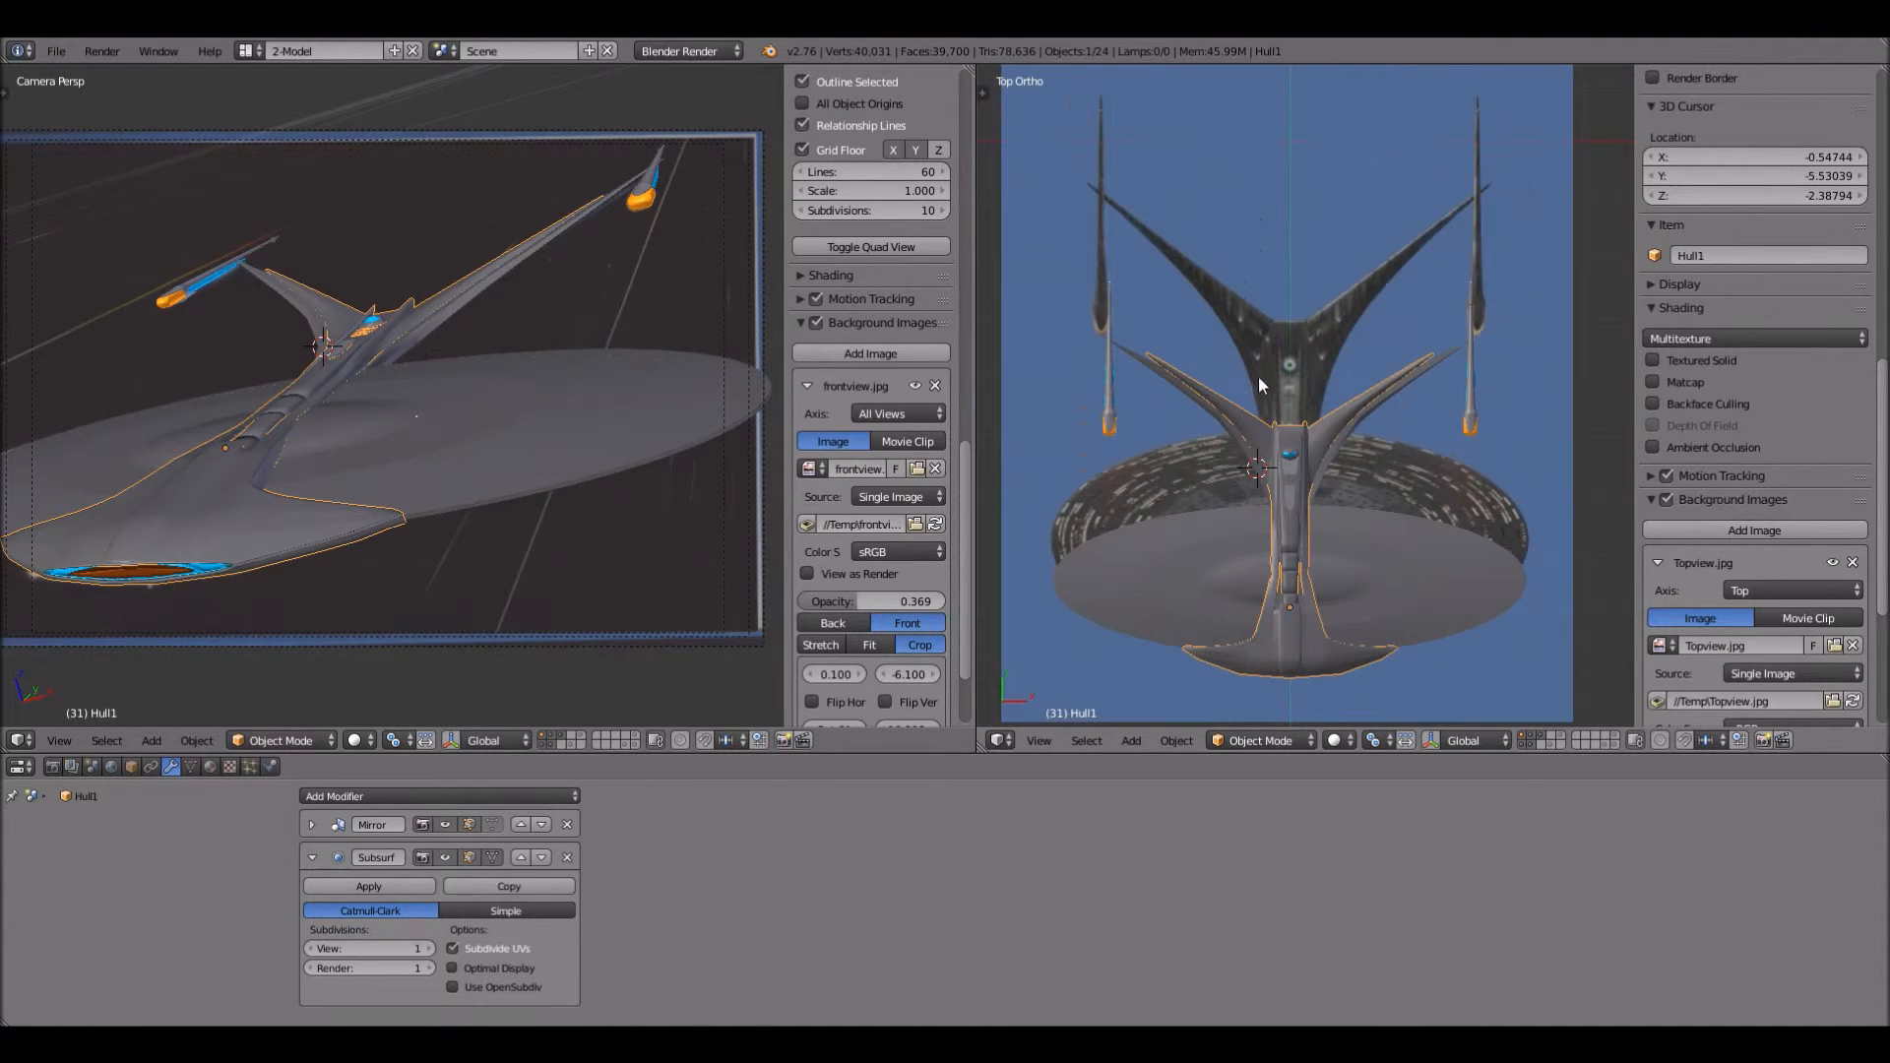
# Step: Replace the camera view with the front orthographic view and compare the pylons and nacelles with the frontview.jpg background
pyautogui.click(60, 739)
pyautogui.click(84, 611)
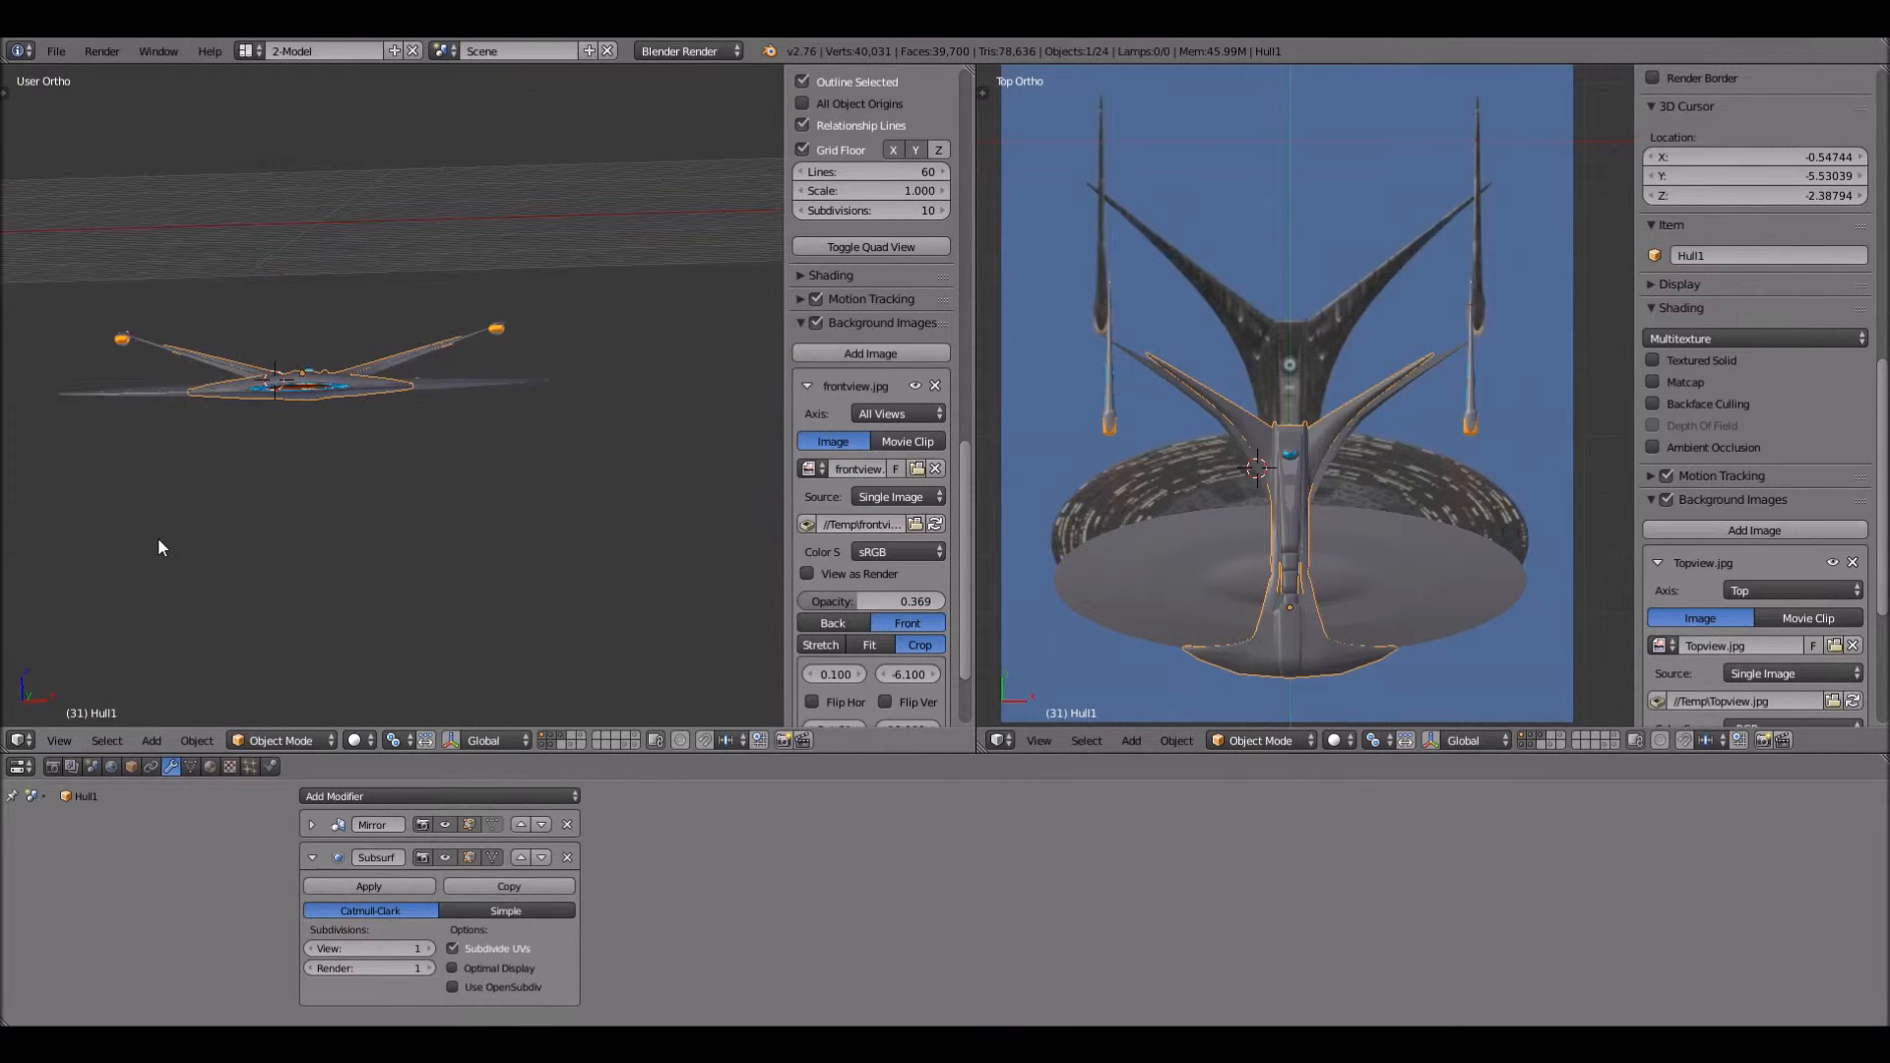
pyautogui.scroll(3, 531, 487)
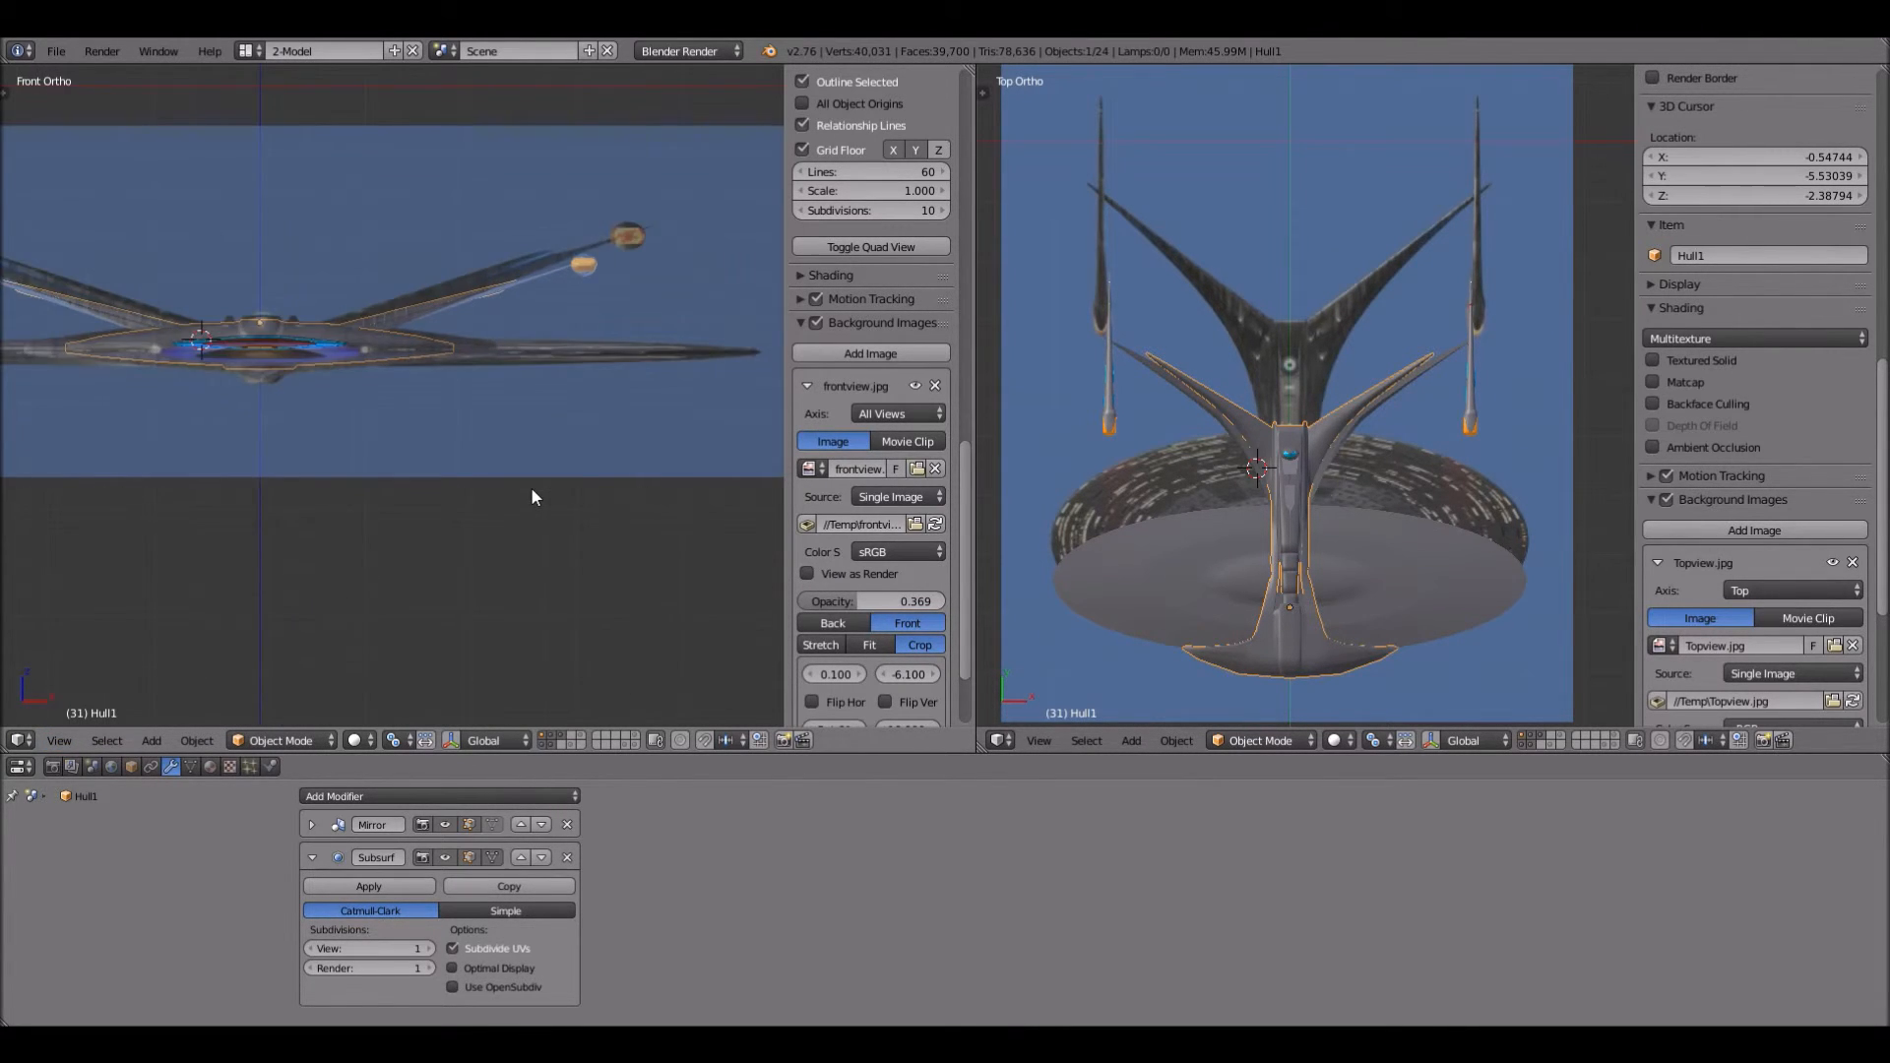
pyautogui.scroll(-2, 532, 492)
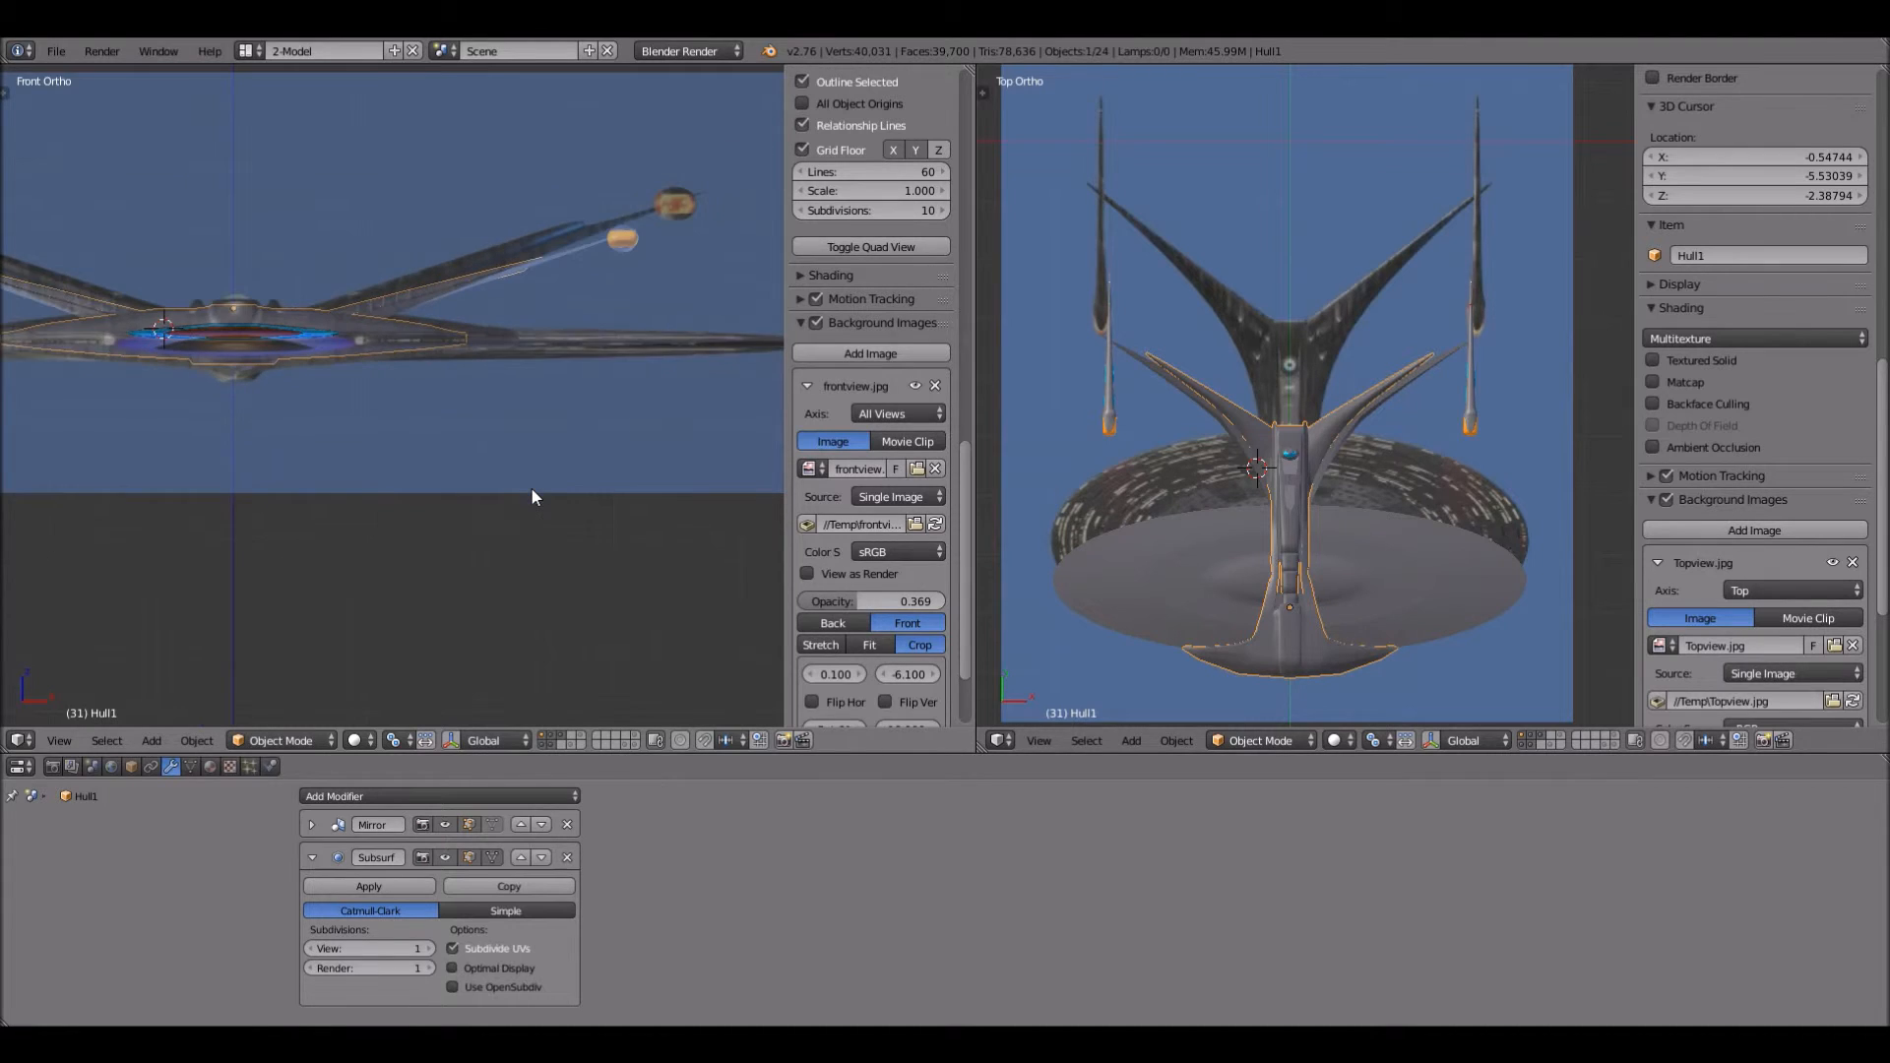
# Step: Set the size of the frontview.jpg background image to 9.700 to match the Topview.jpg background
pyautogui.scroll(-1, 534, 492)
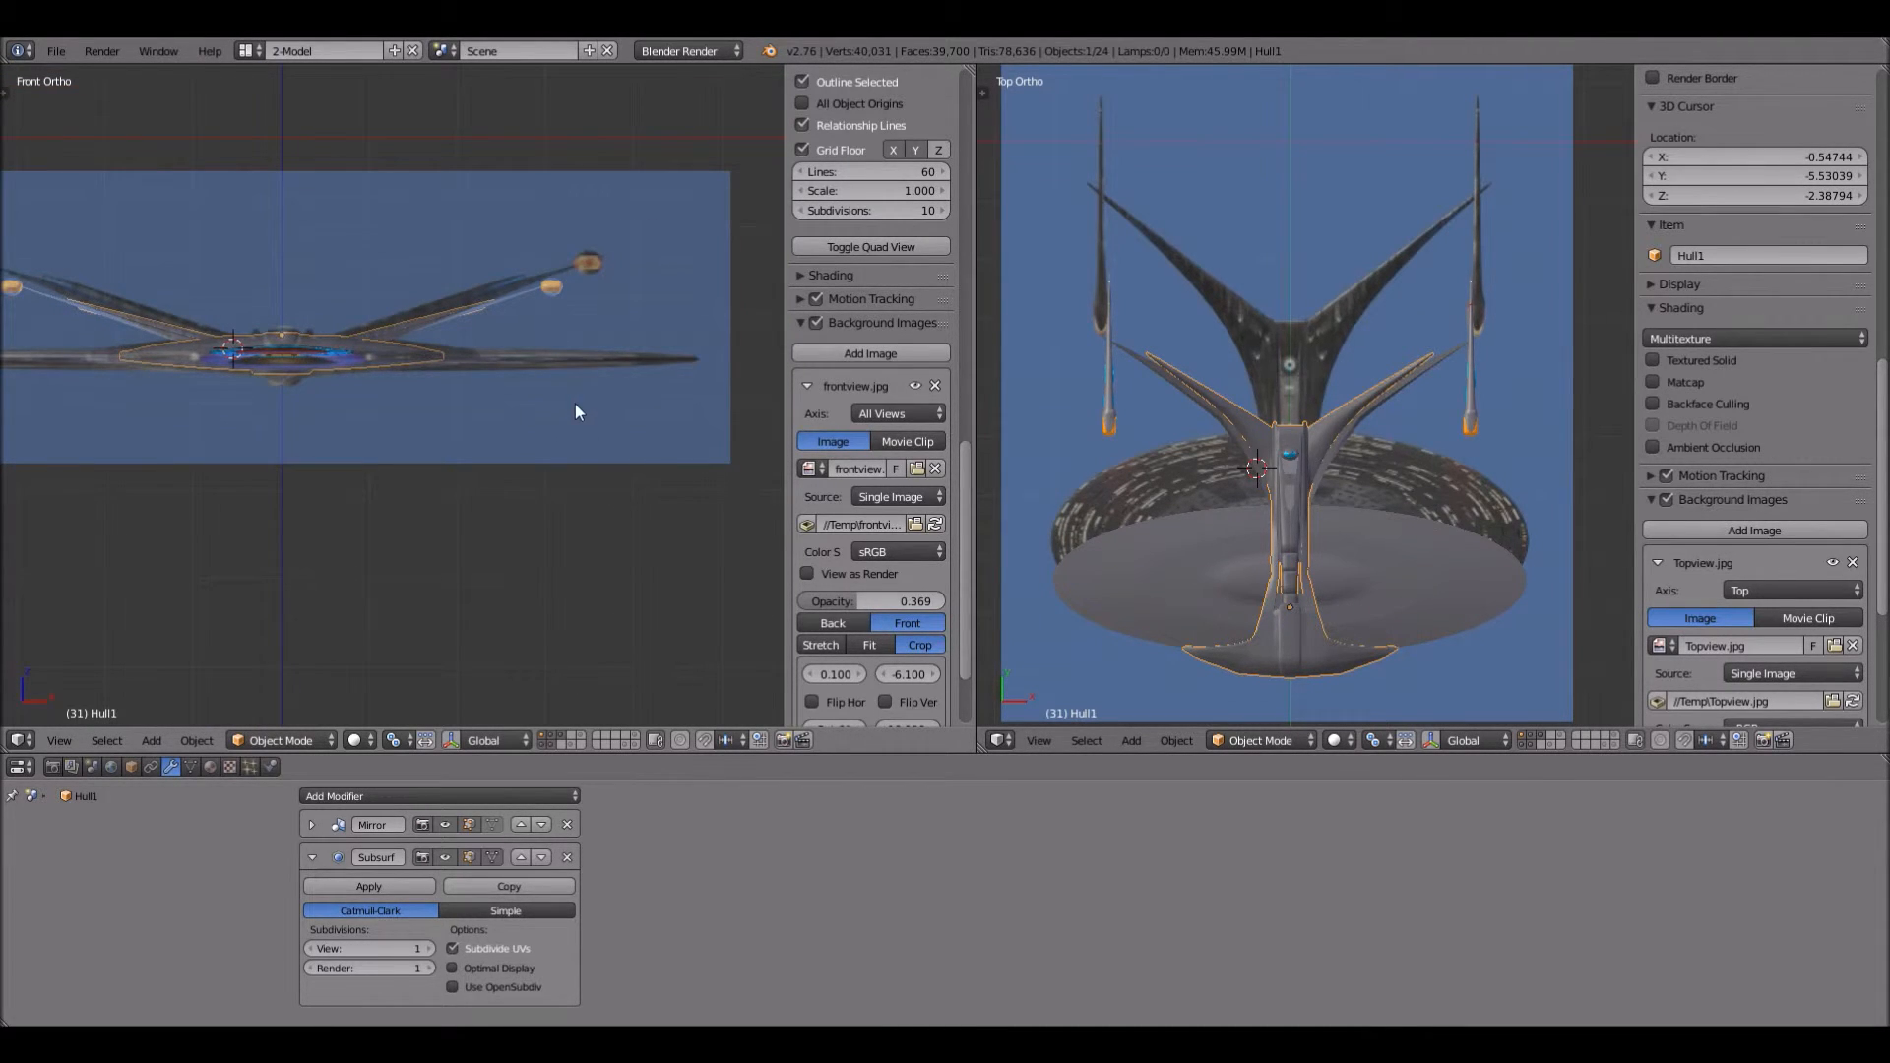
pyautogui.scroll(-1, 622, 441)
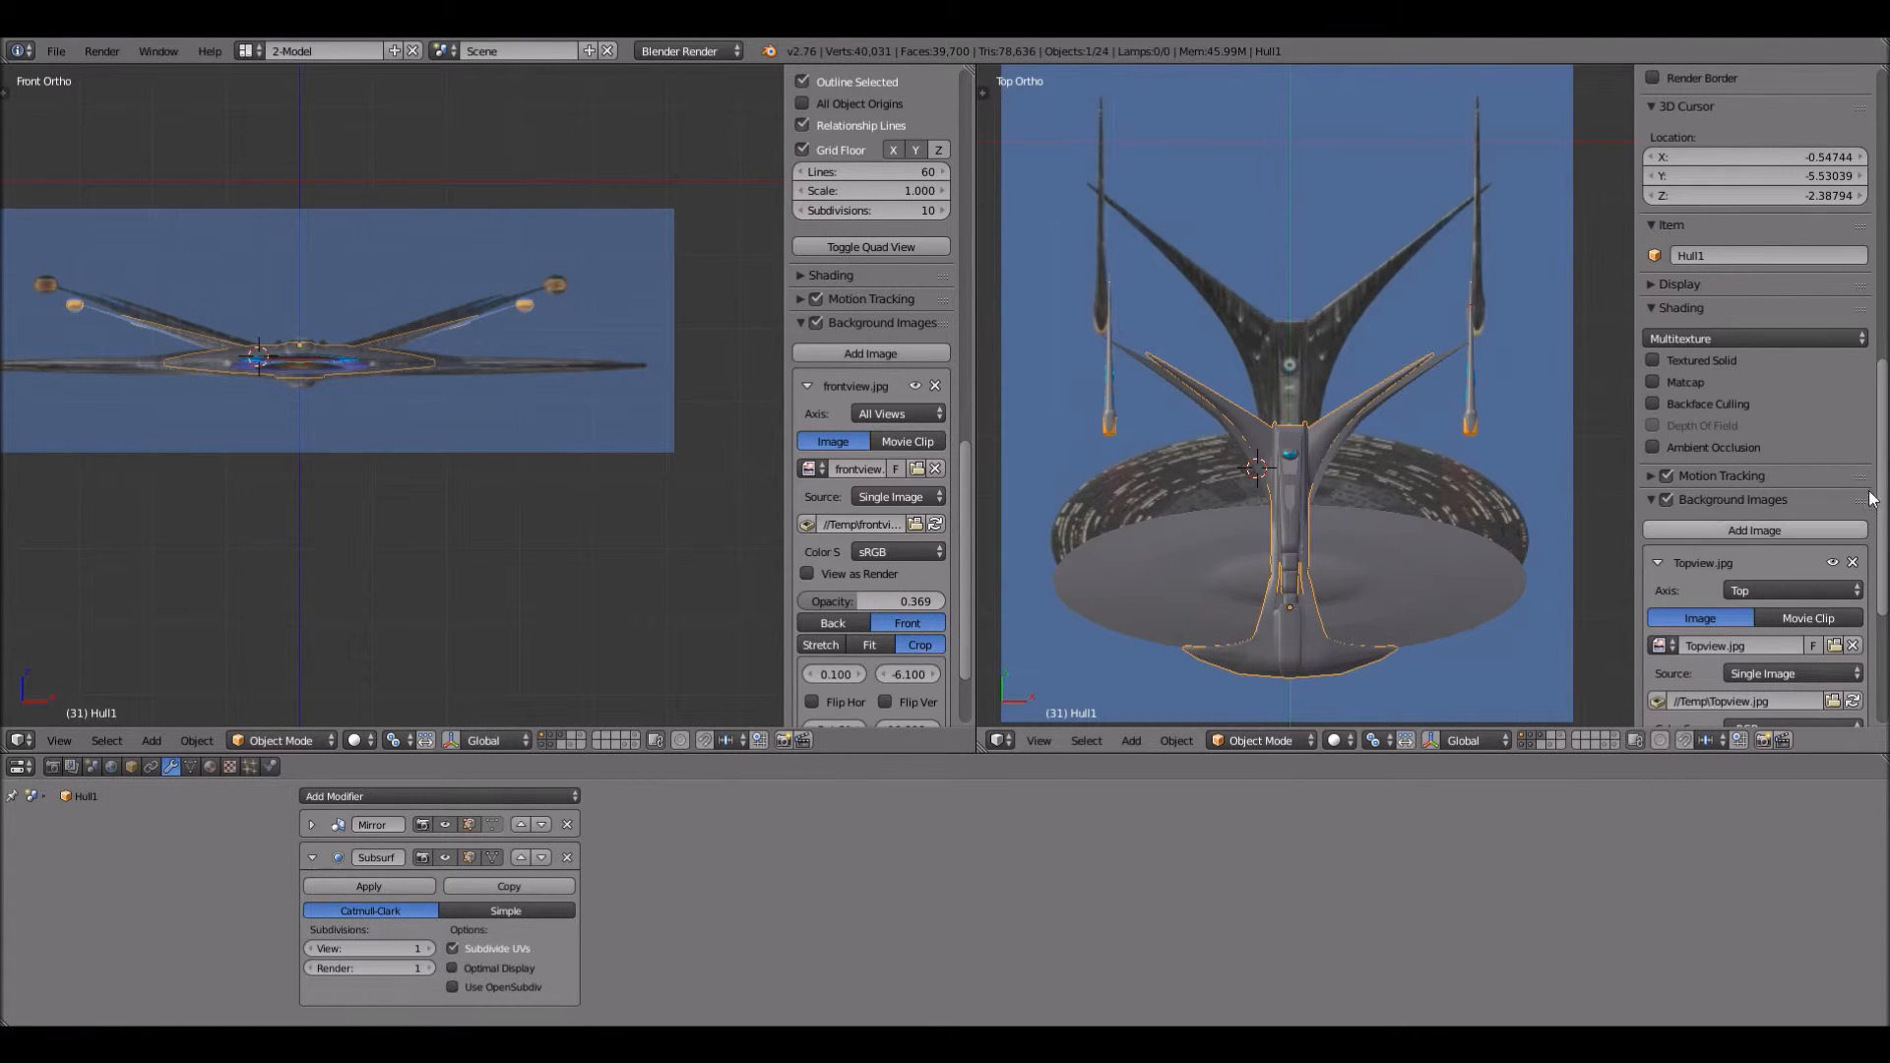
pyautogui.moveTo(1884, 492); pyautogui.dragTo(1884, 594)
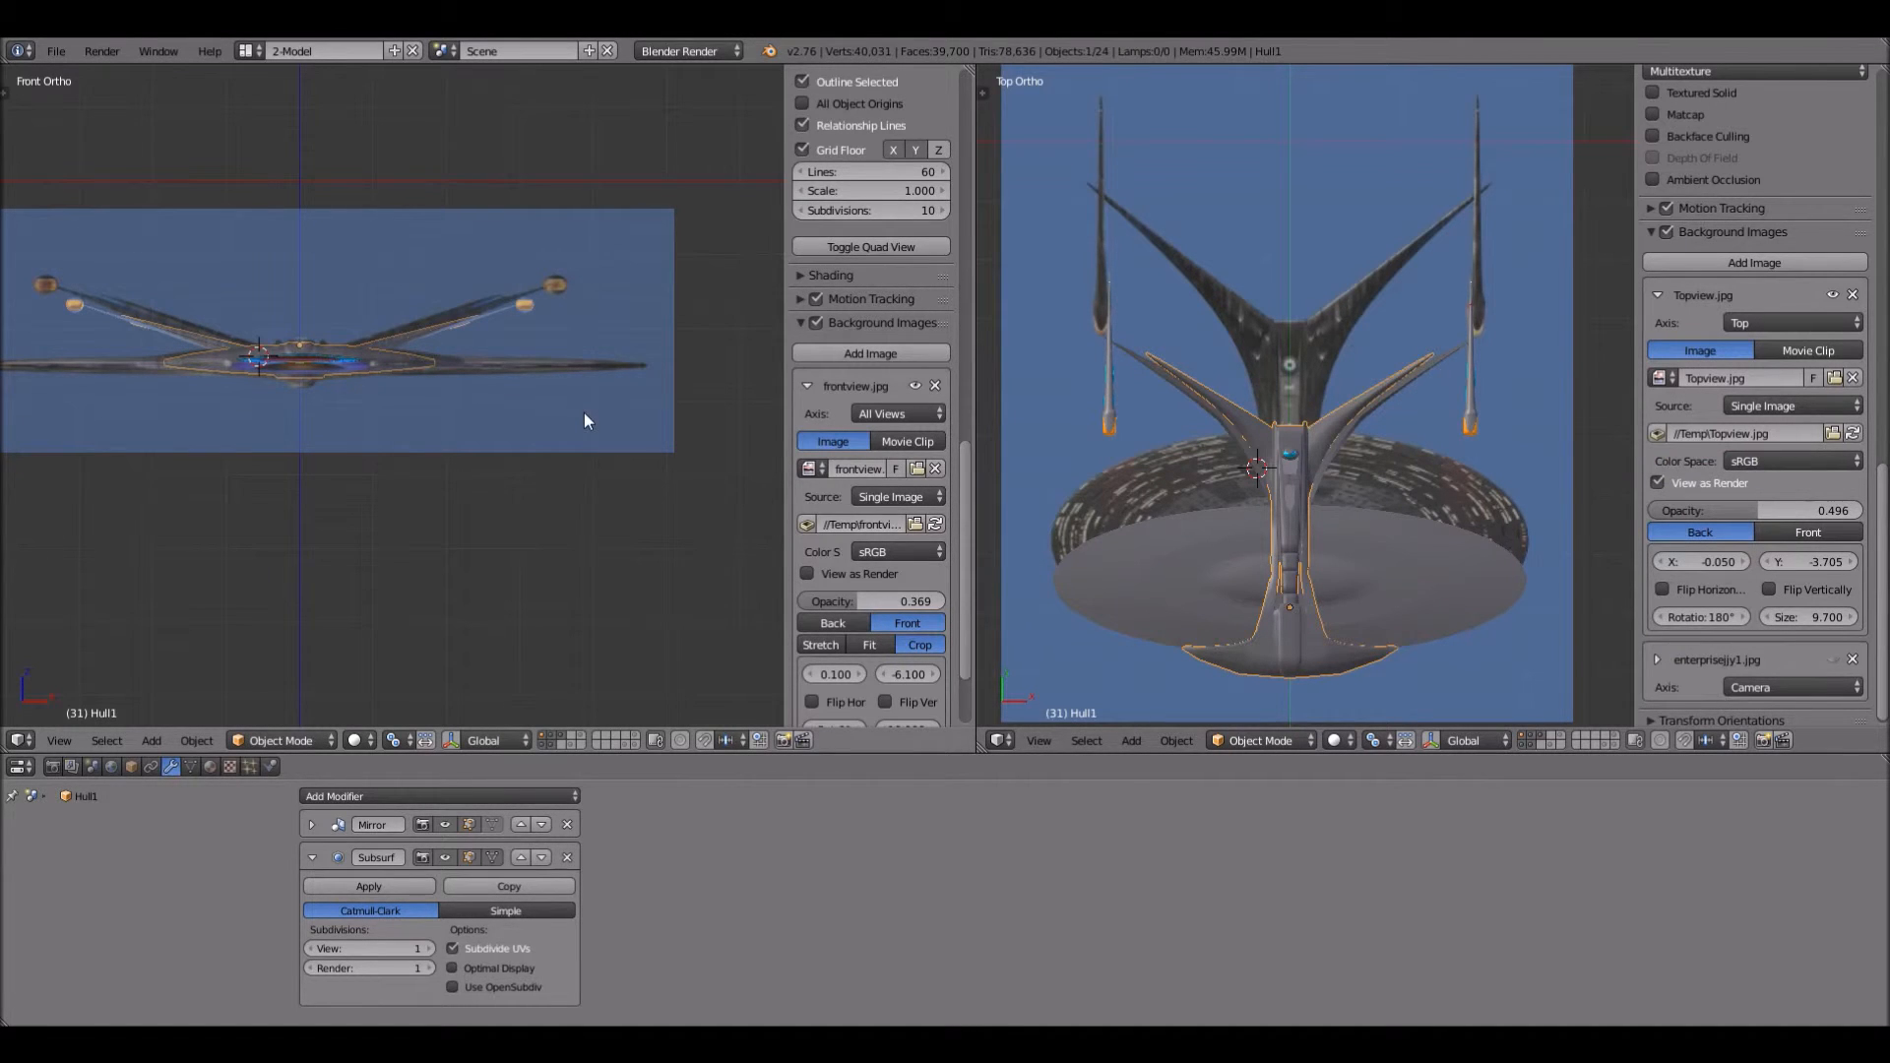
pyautogui.moveTo(967, 604); pyautogui.dragTo(965, 638)
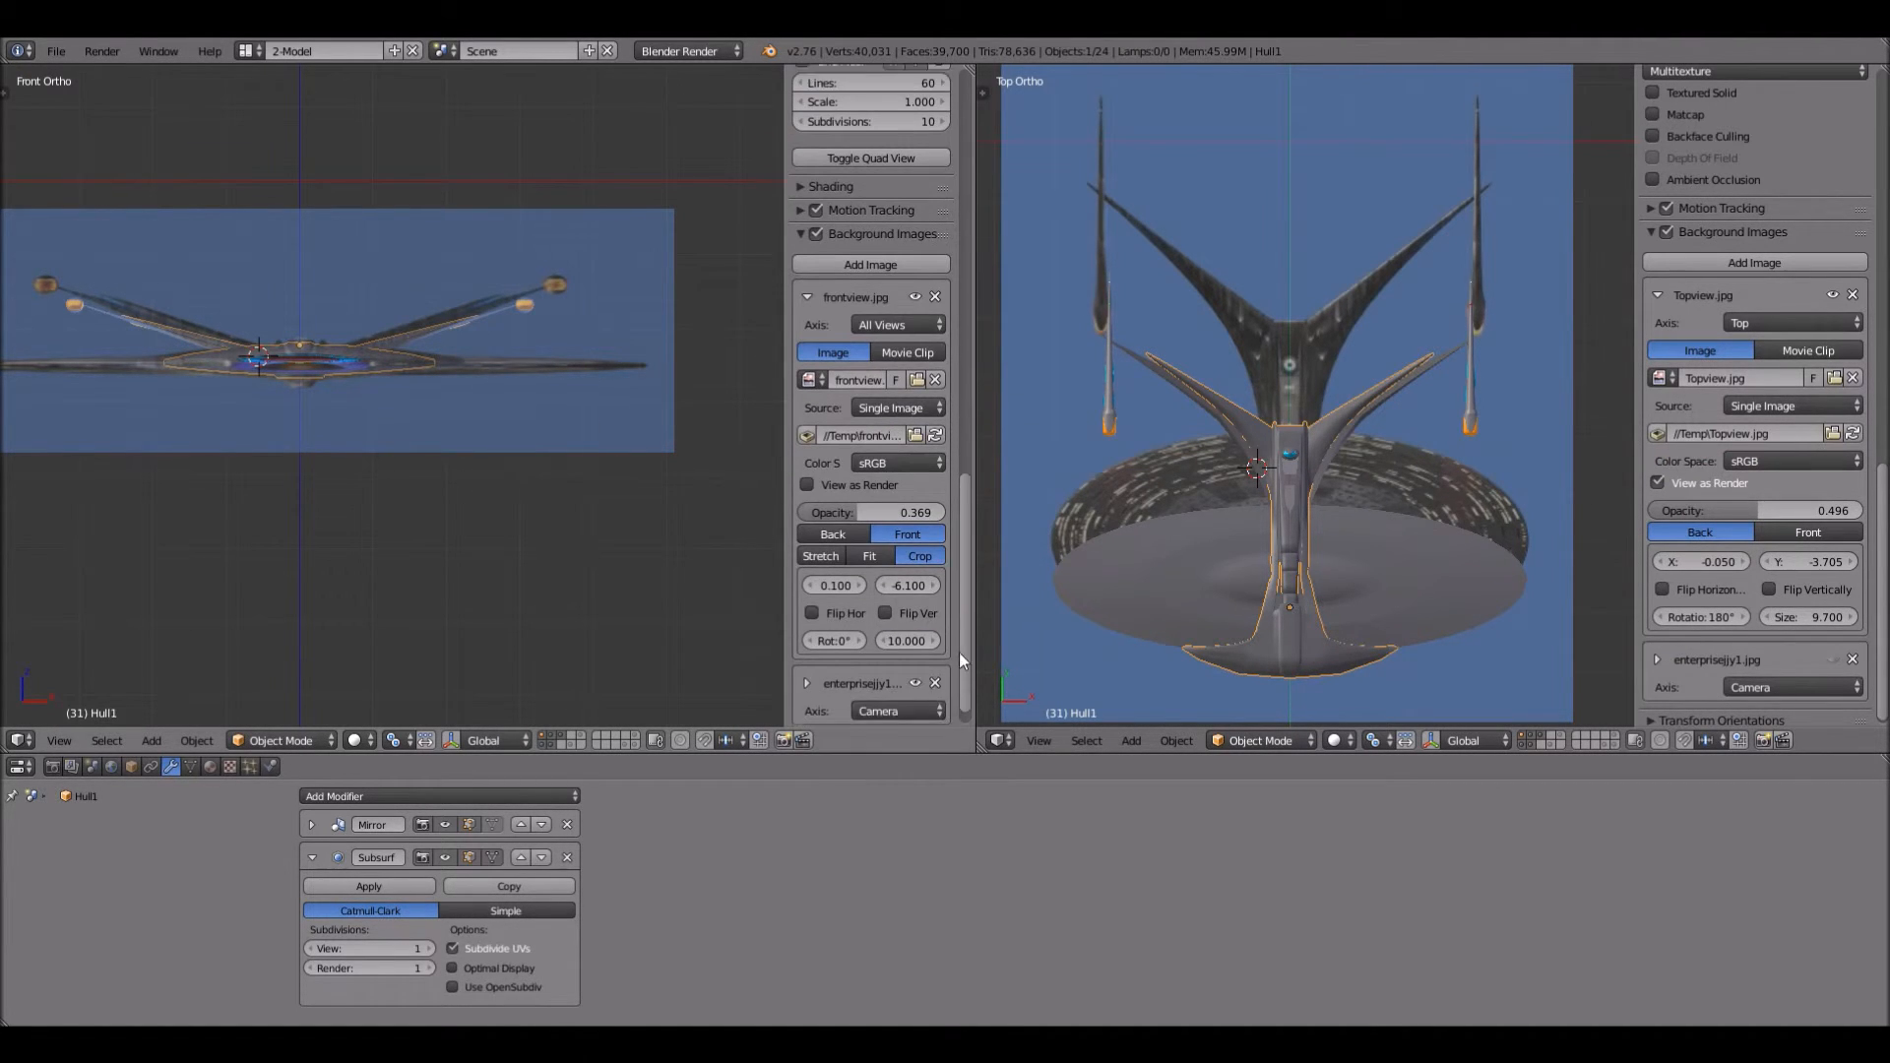
pyautogui.click(886, 611)
pyautogui.click(887, 612)
pyautogui.click(886, 612)
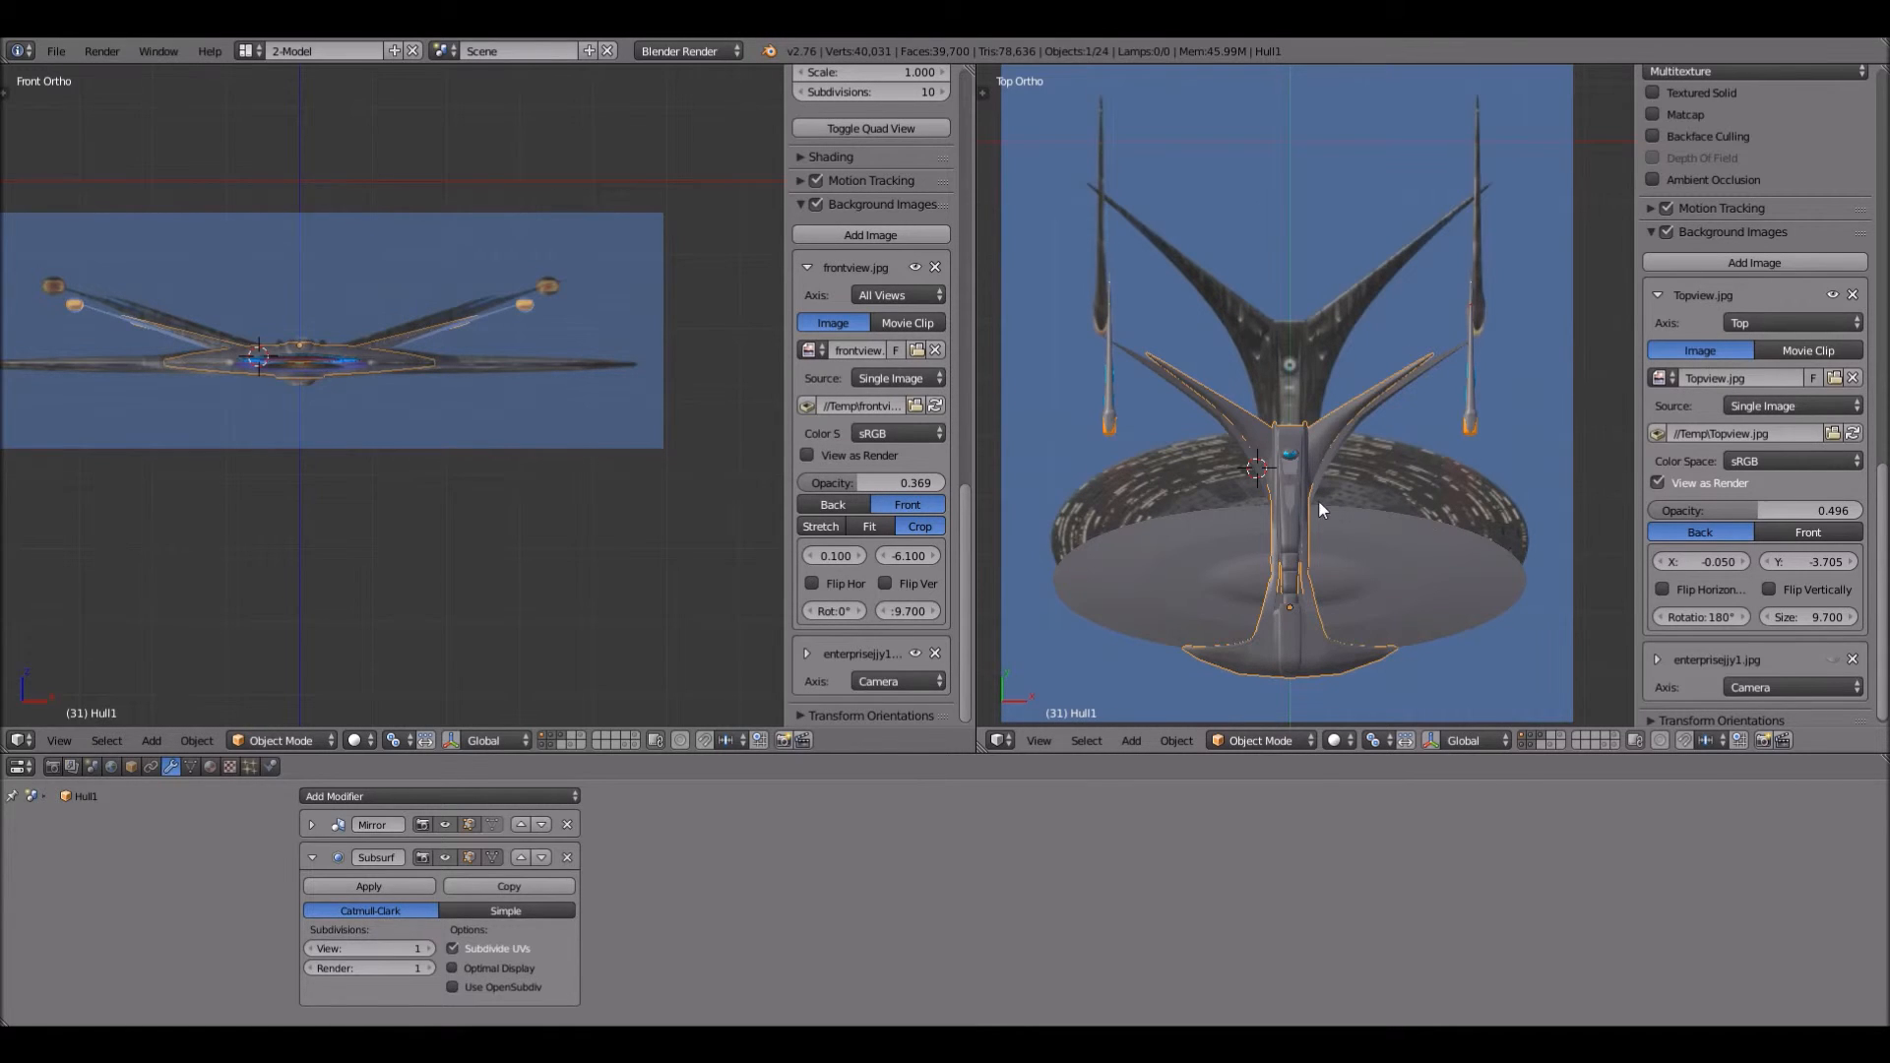
# Step: Show the camera view in both viewports and examine the ship from that angle
pyautogui.scroll(-1, 1274, 513)
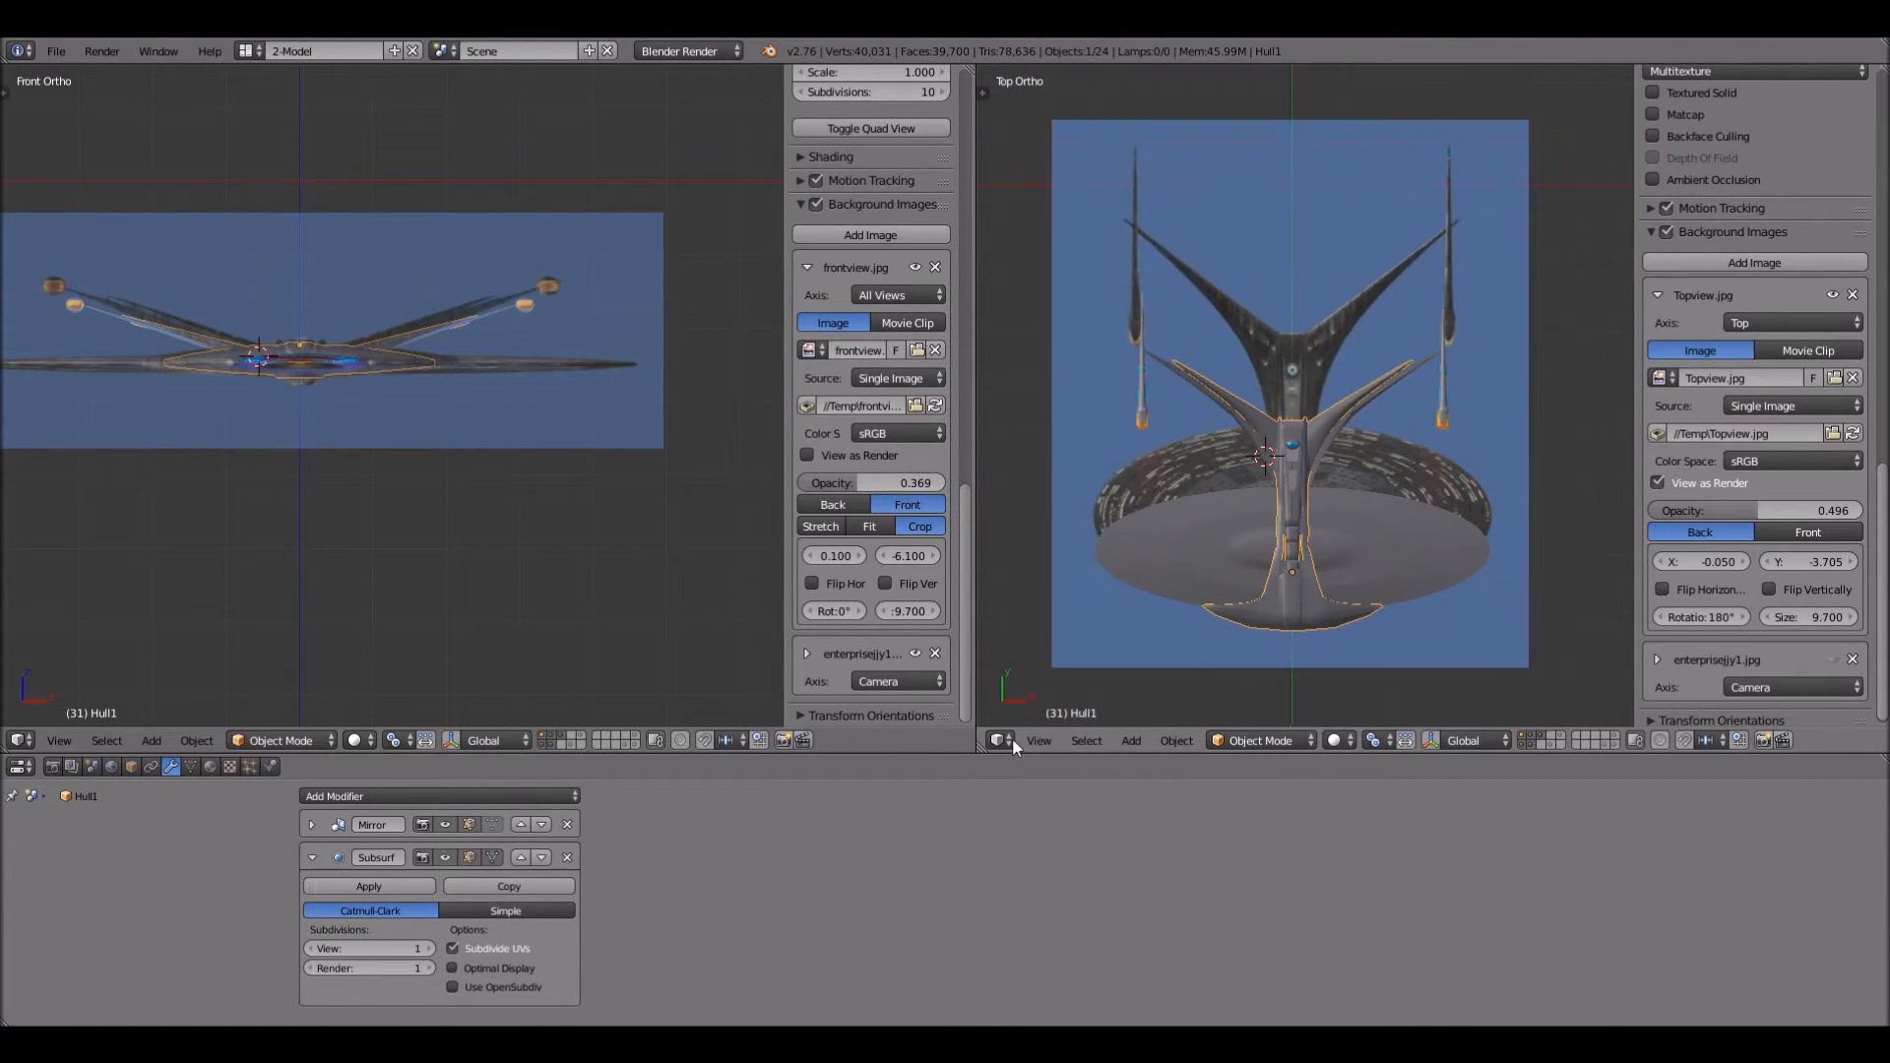
pyautogui.click(1035, 741)
pyautogui.click(1075, 672)
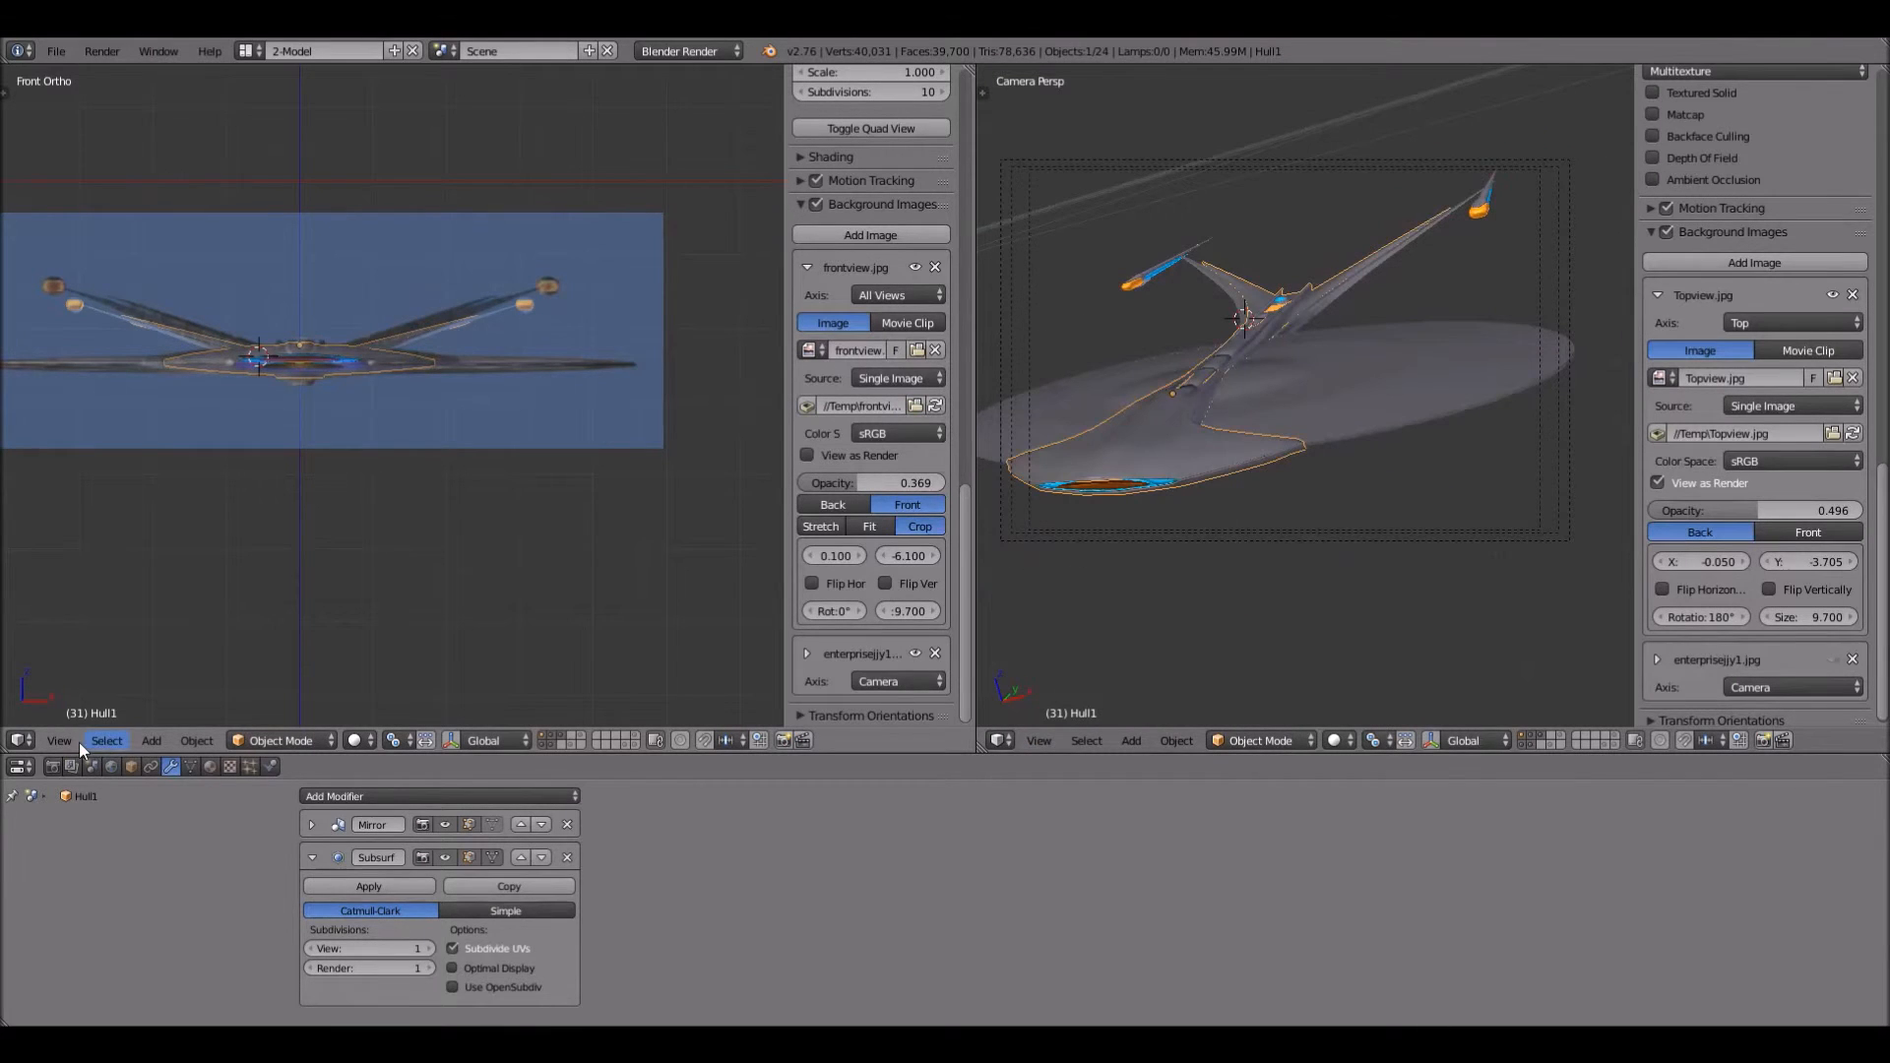
pyautogui.click(107, 740)
pyautogui.moveTo(61, 734)
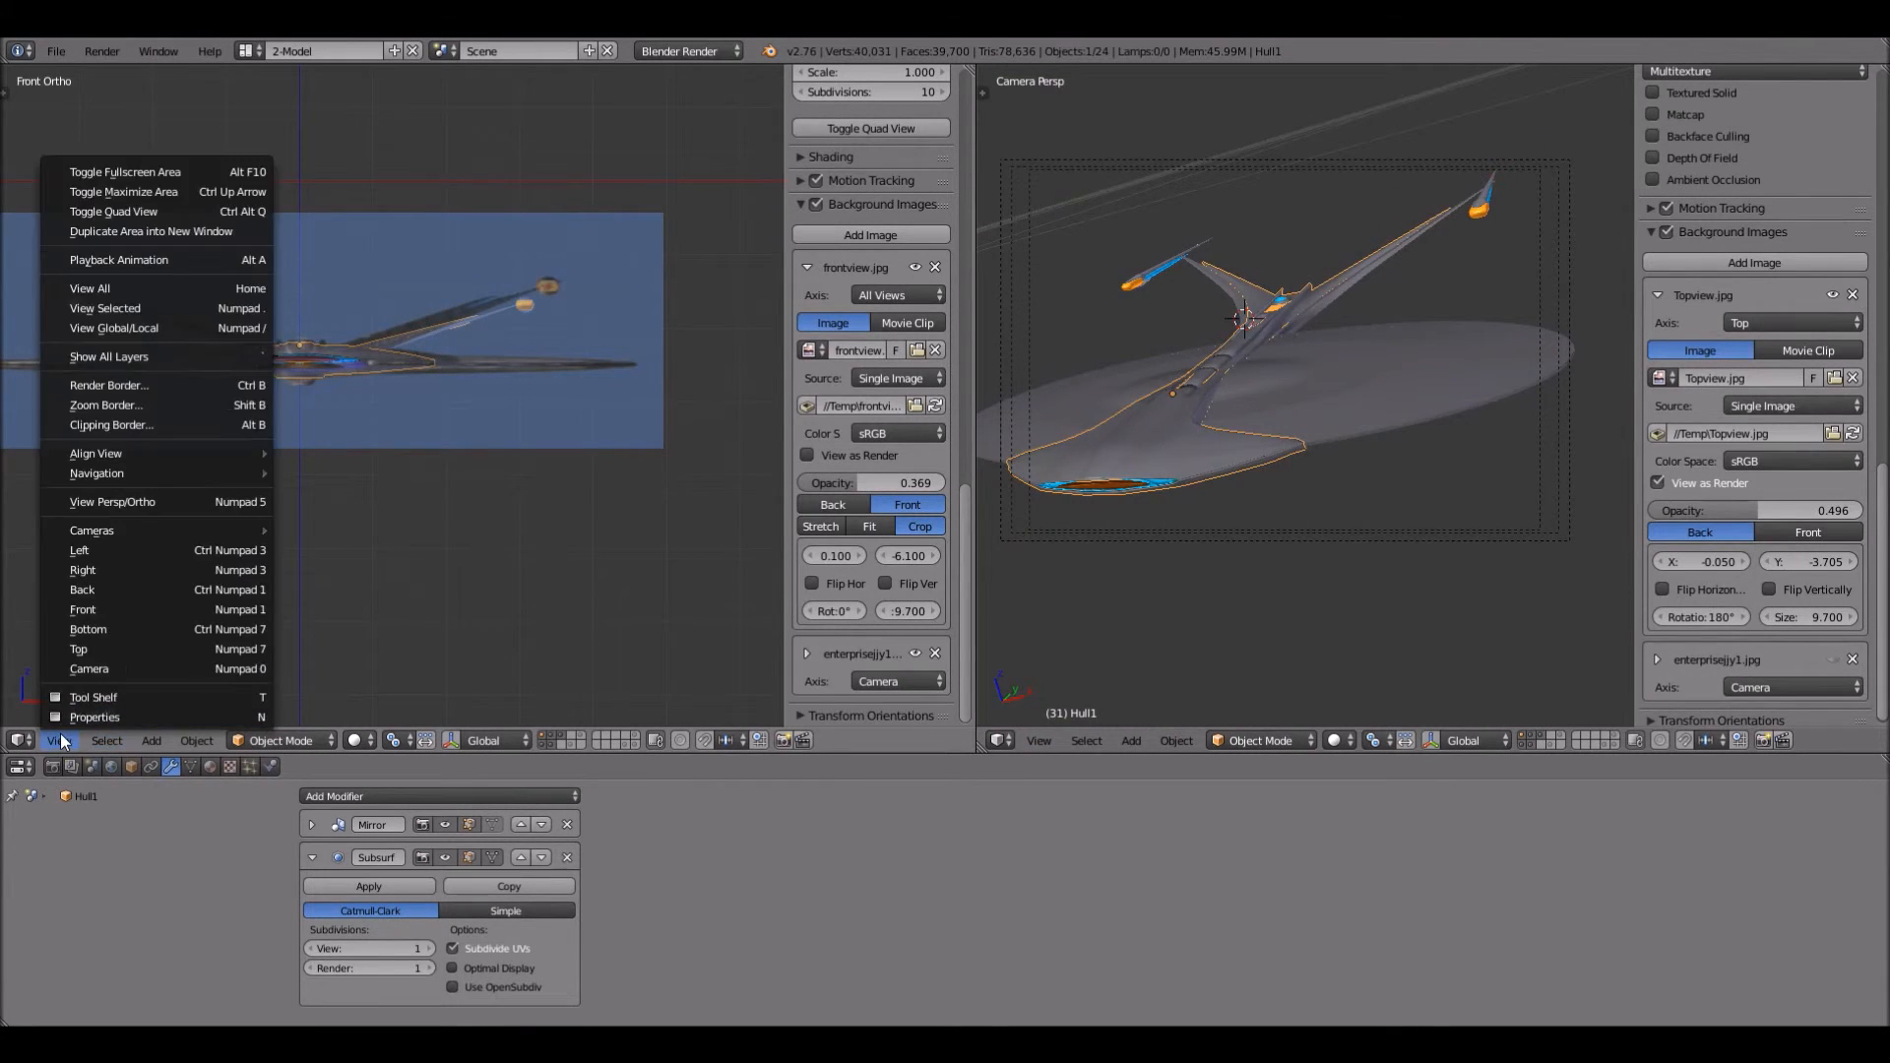
pyautogui.click(68, 658)
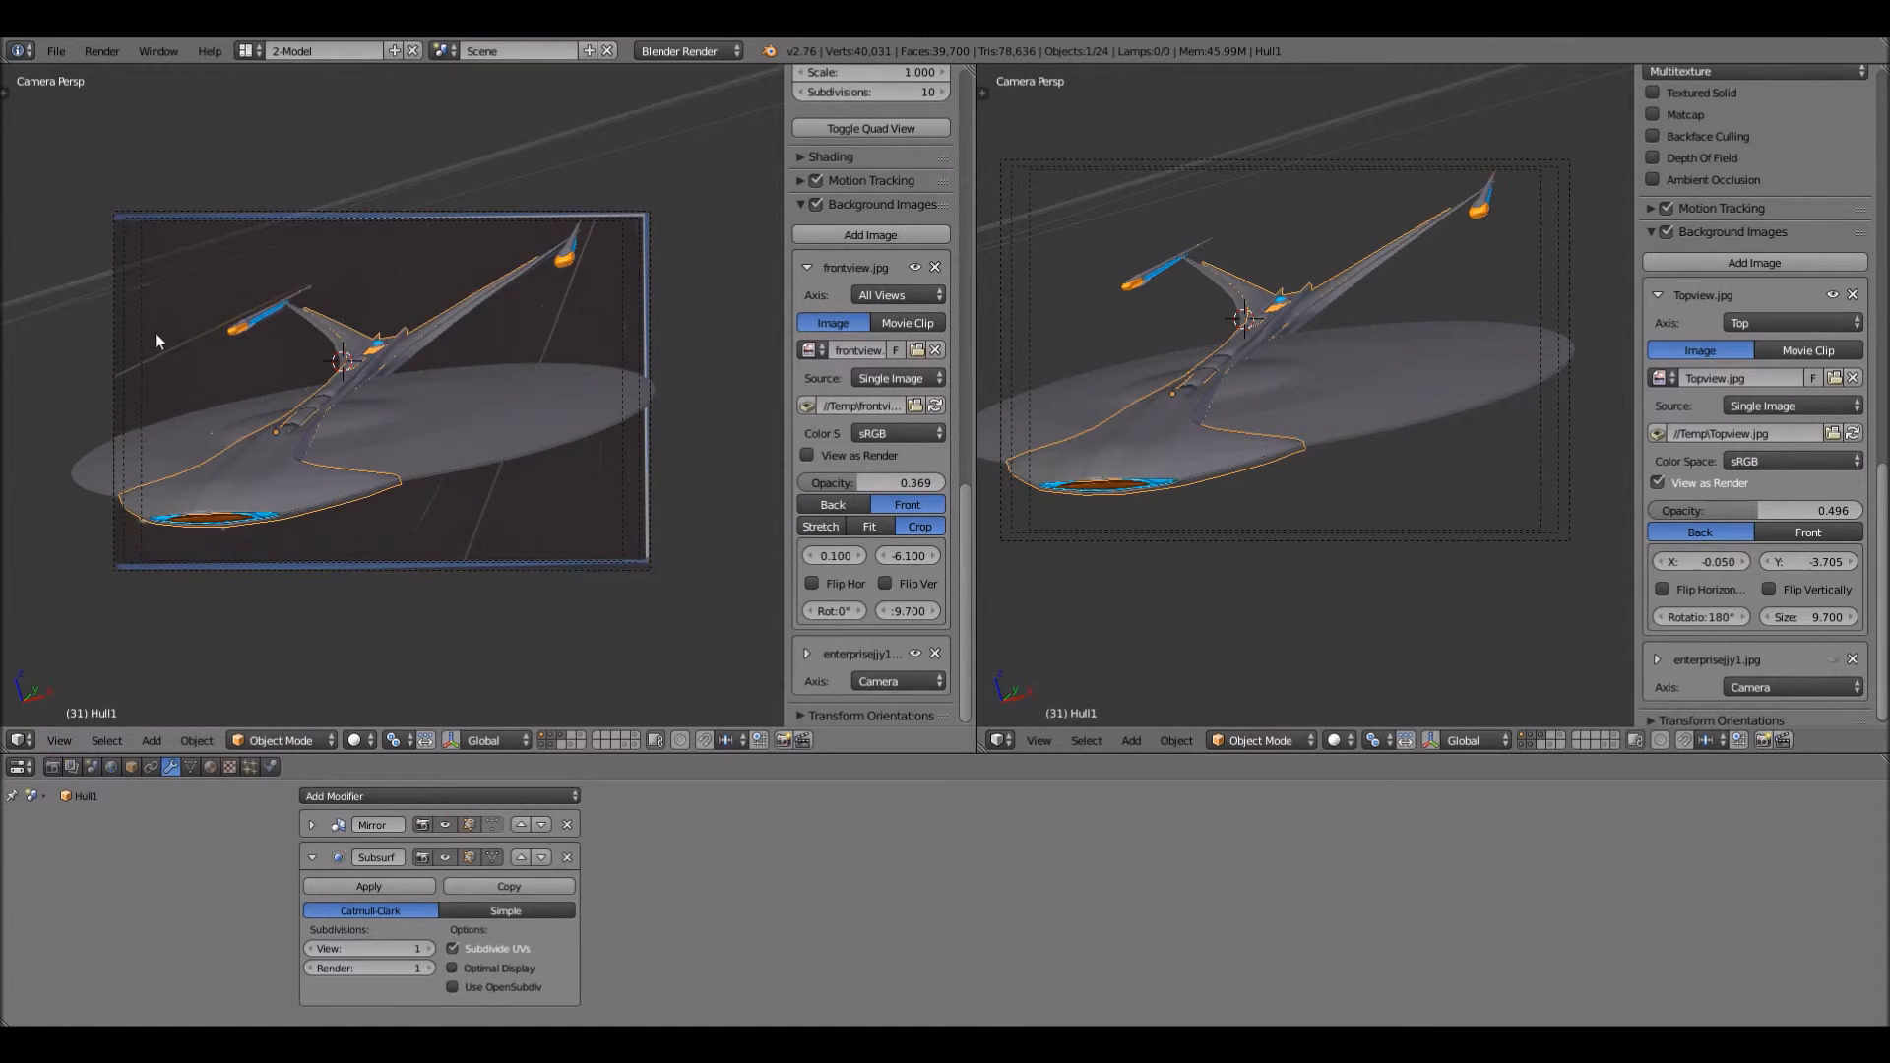
pyautogui.scroll(2, 540, 354)
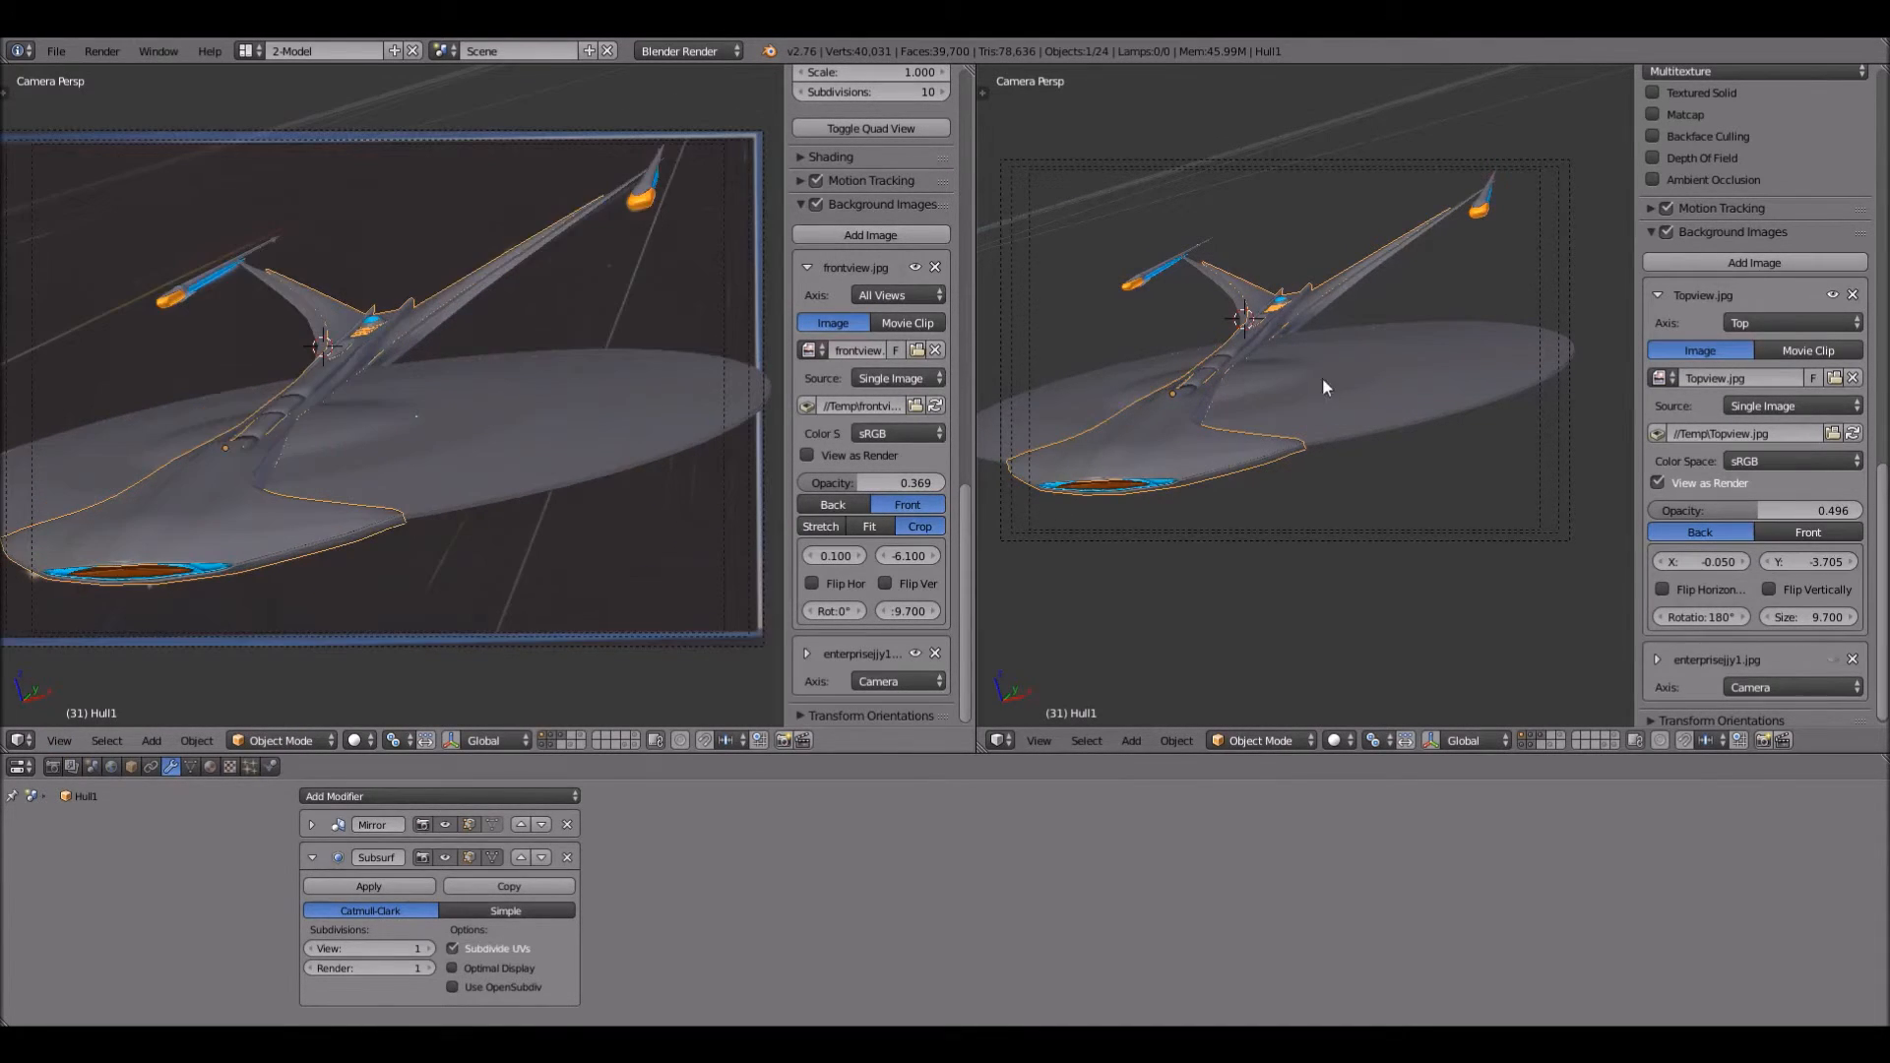
# Step: Switch the viewport with the Topview.jpg background back to the top orthographic view, keeping the camera view in the other
pyautogui.moveTo(1045, 740)
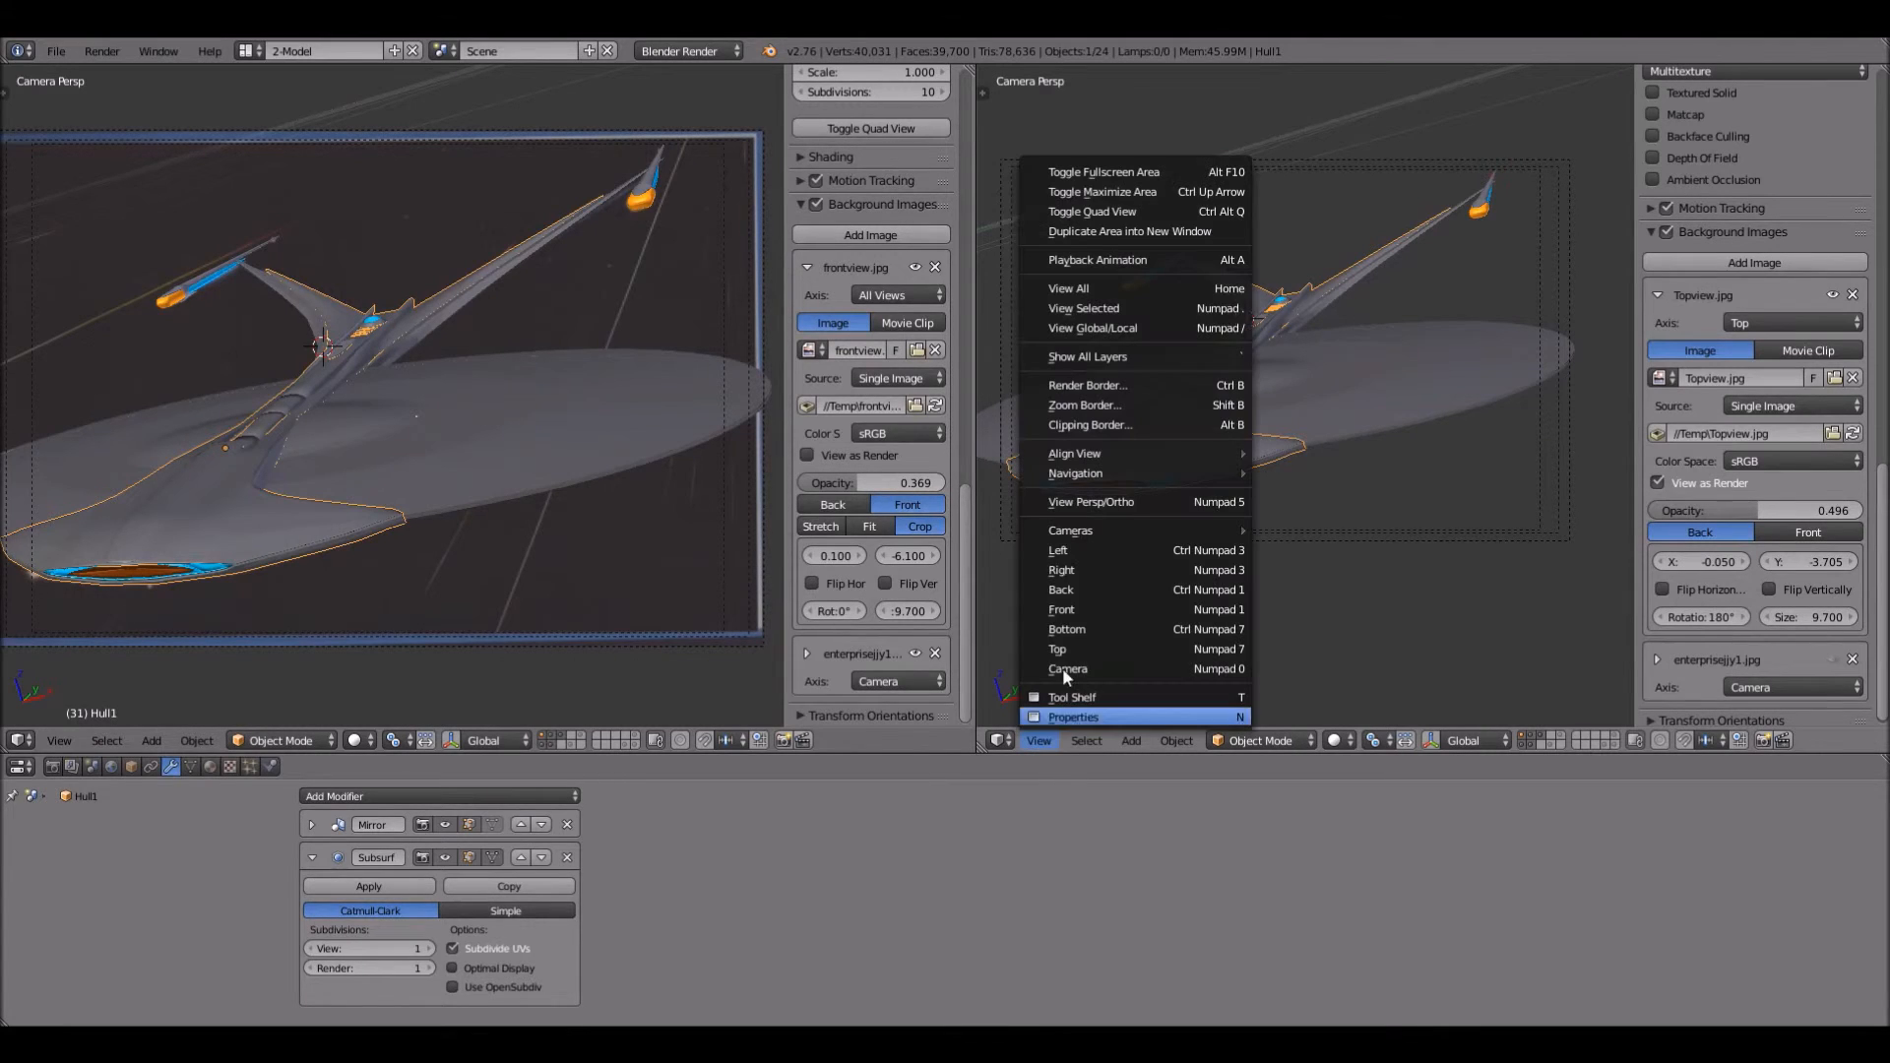
pyautogui.click(1059, 651)
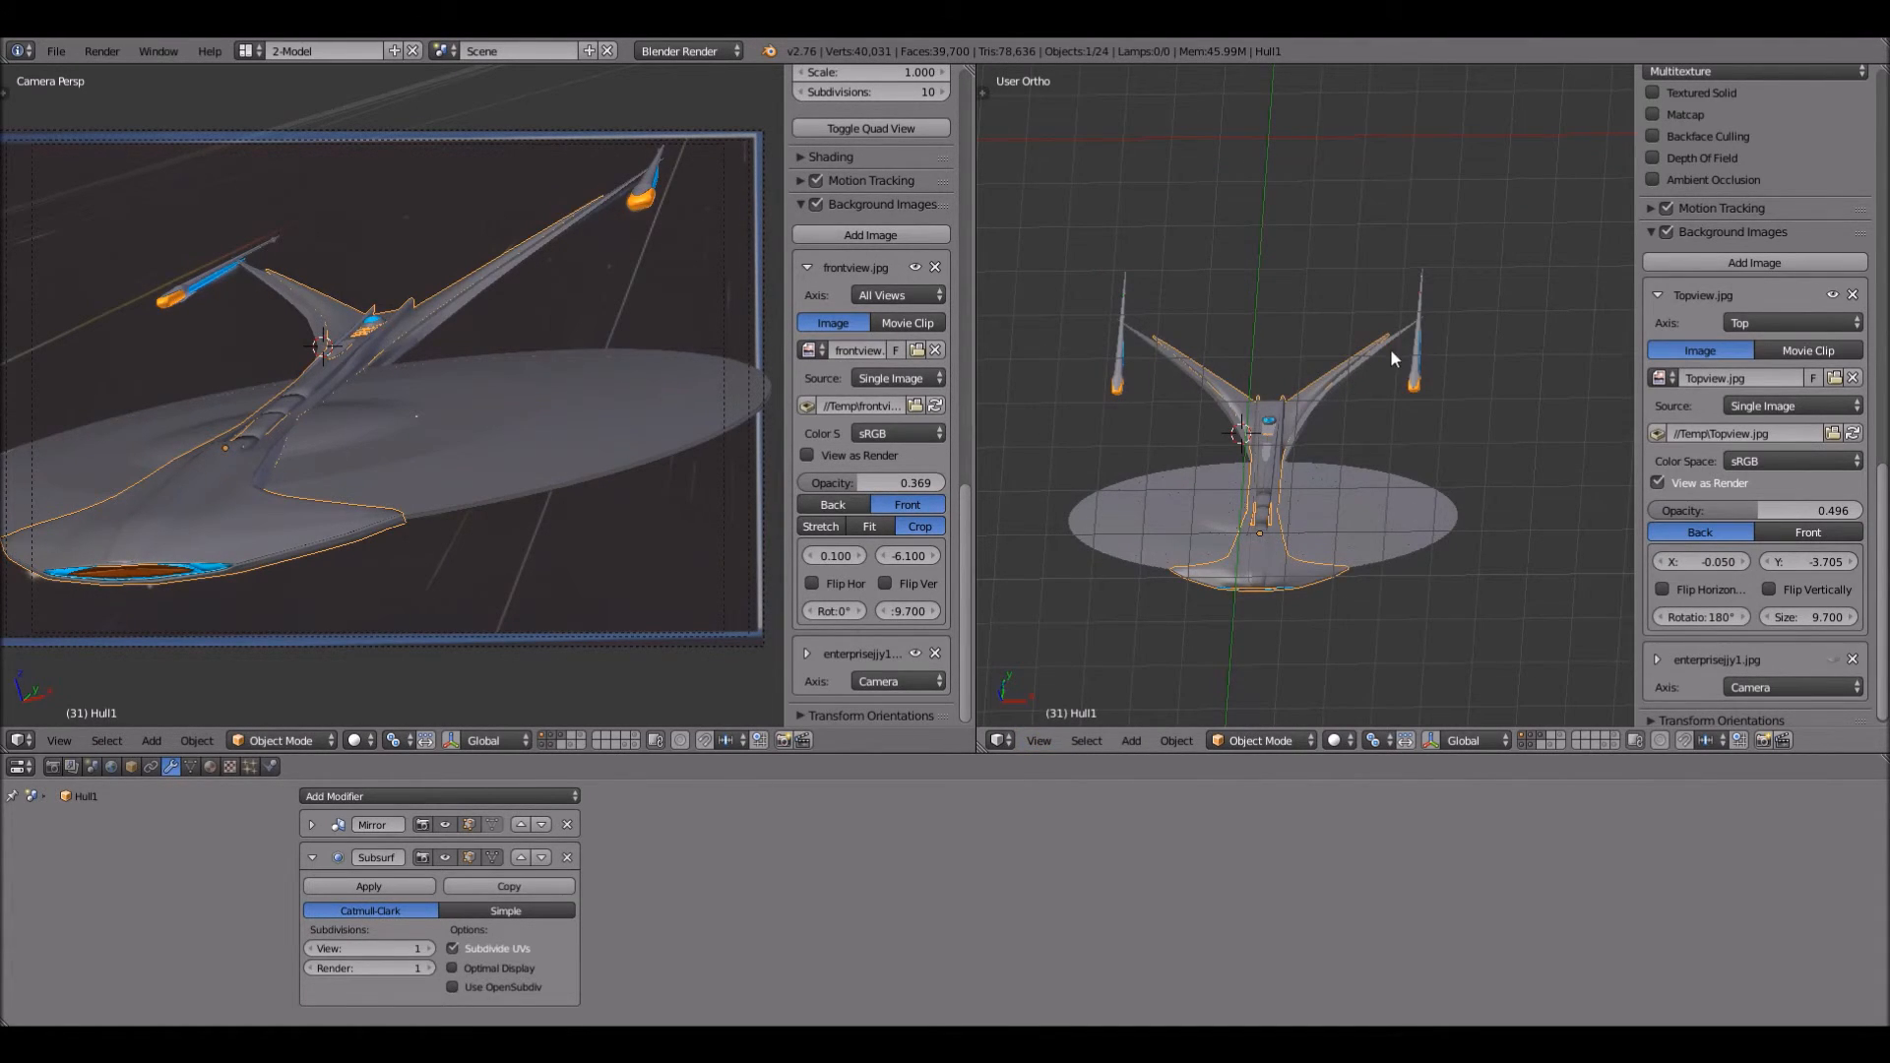
pyautogui.press('KP_7')
pyautogui.scroll(2, 1387, 399)
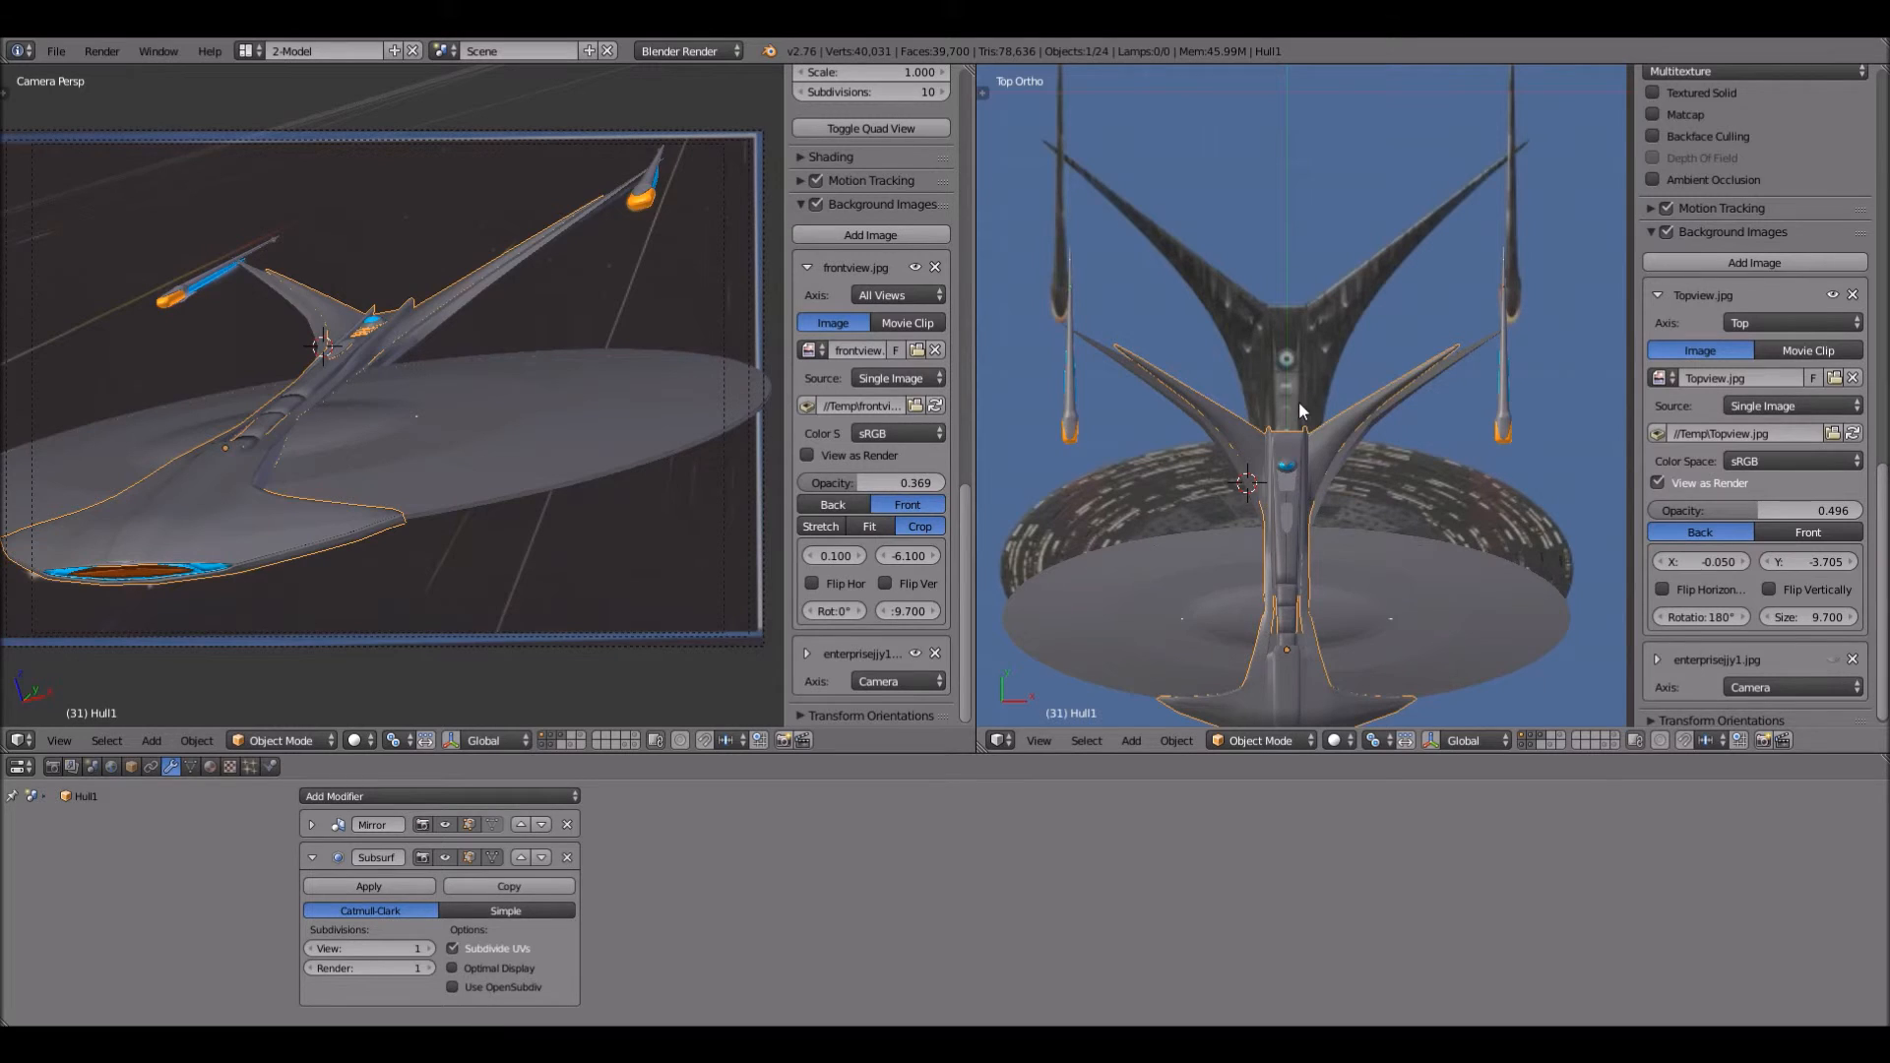
pyautogui.scroll(-1, 1302, 348)
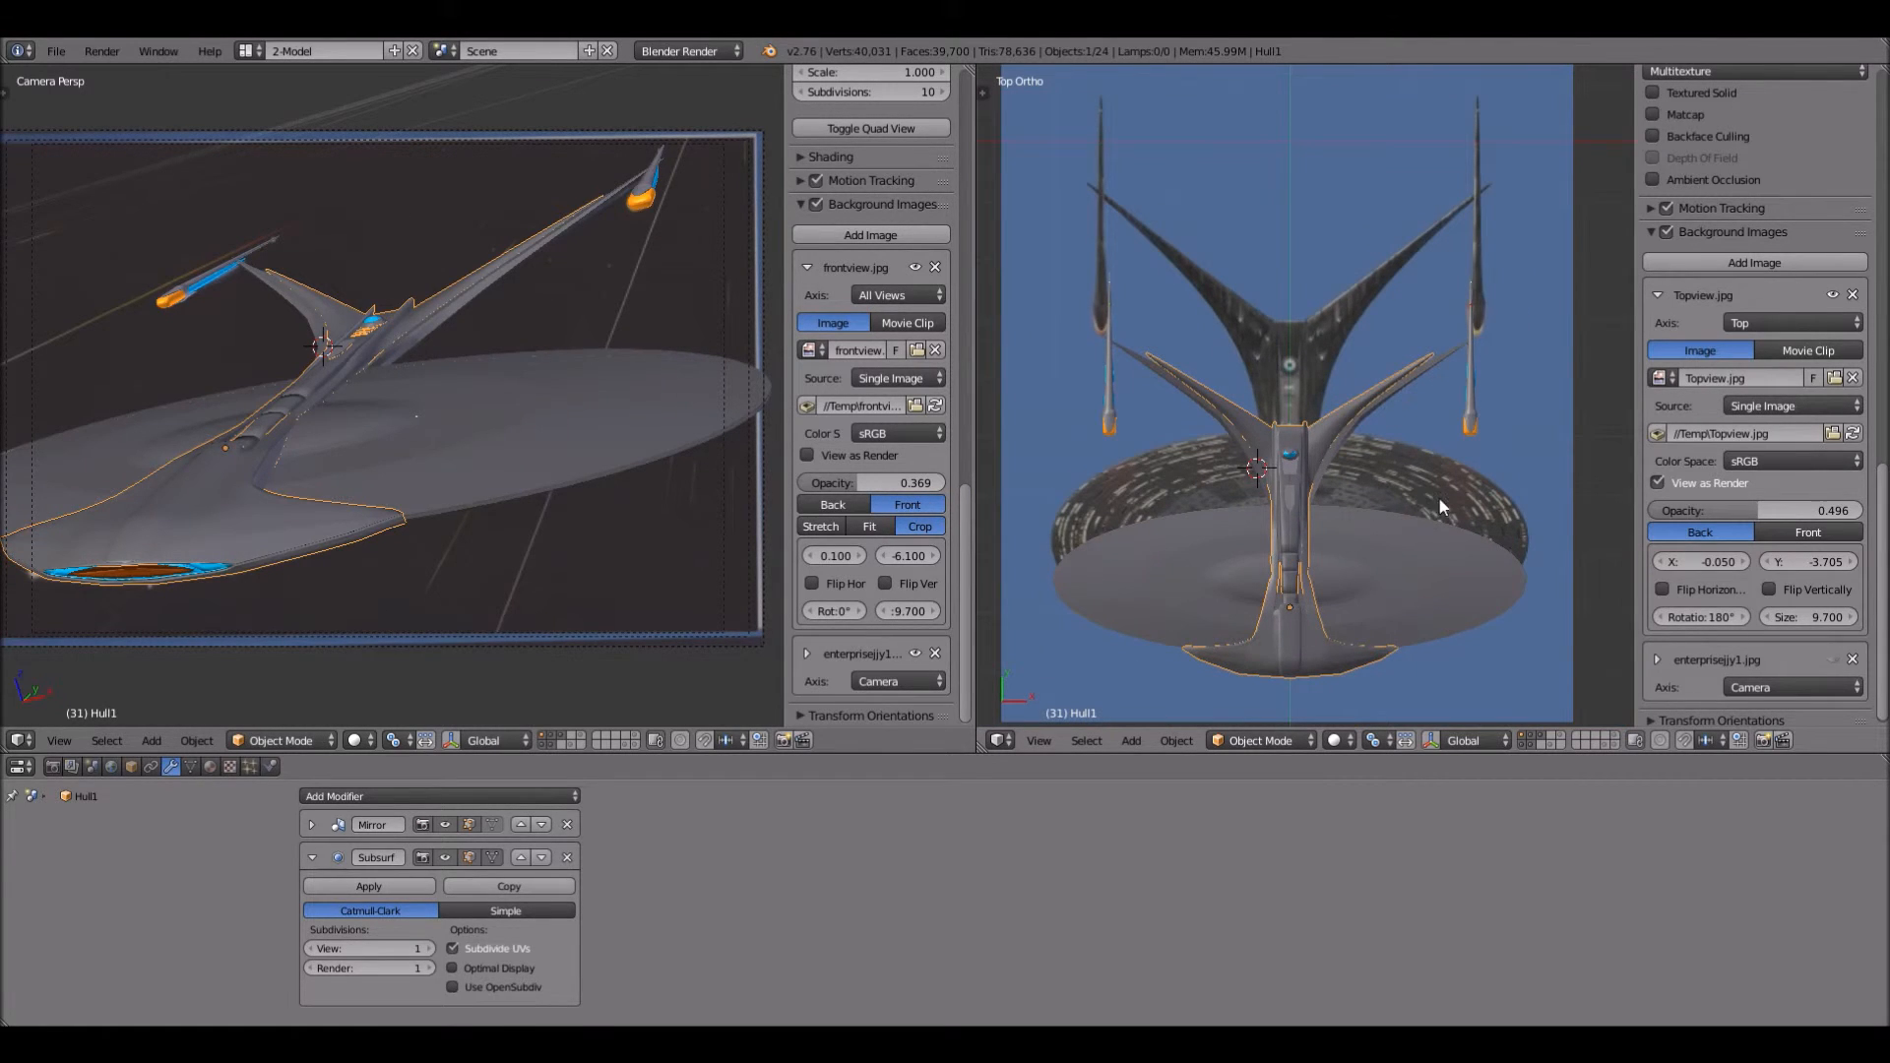
# Step: Place the 3D cursor near the reference's right pylon root and compare the central hull there with the modelled hull
pyautogui.click(1315, 337)
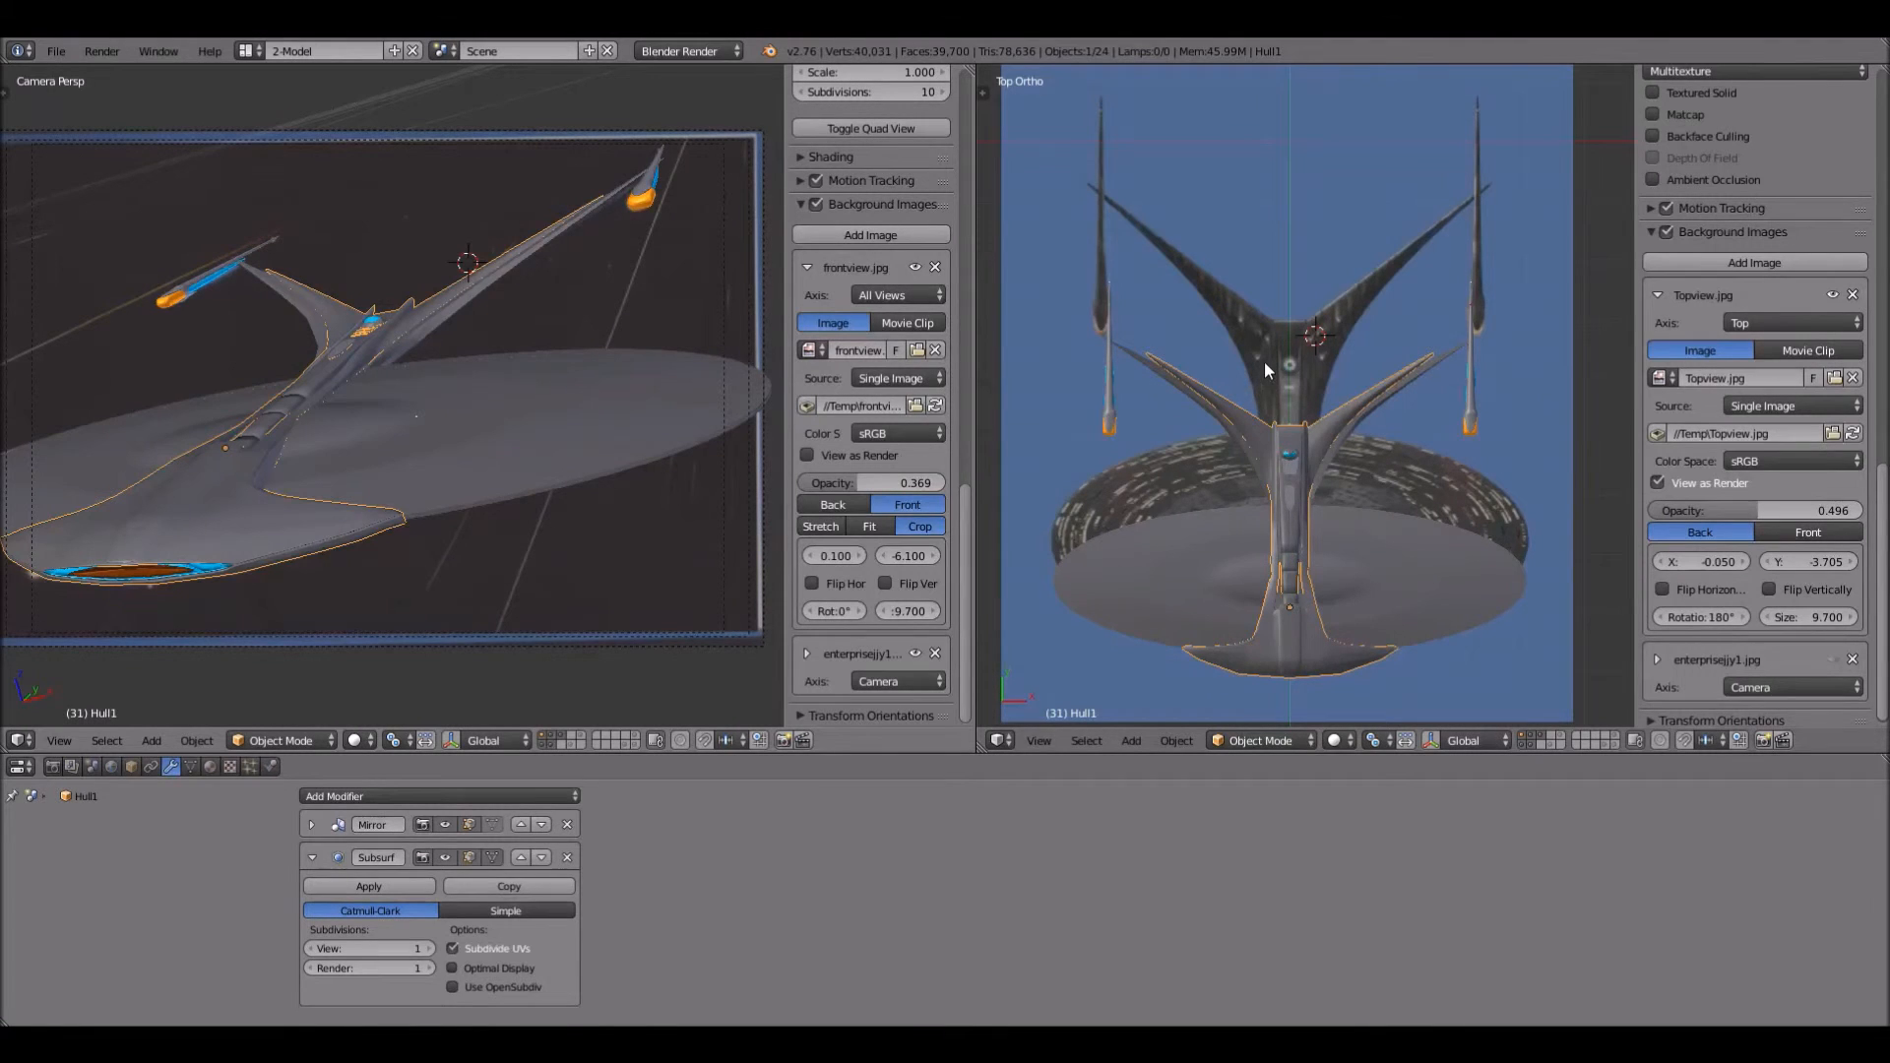
pyautogui.scroll(10, 1271, 361)
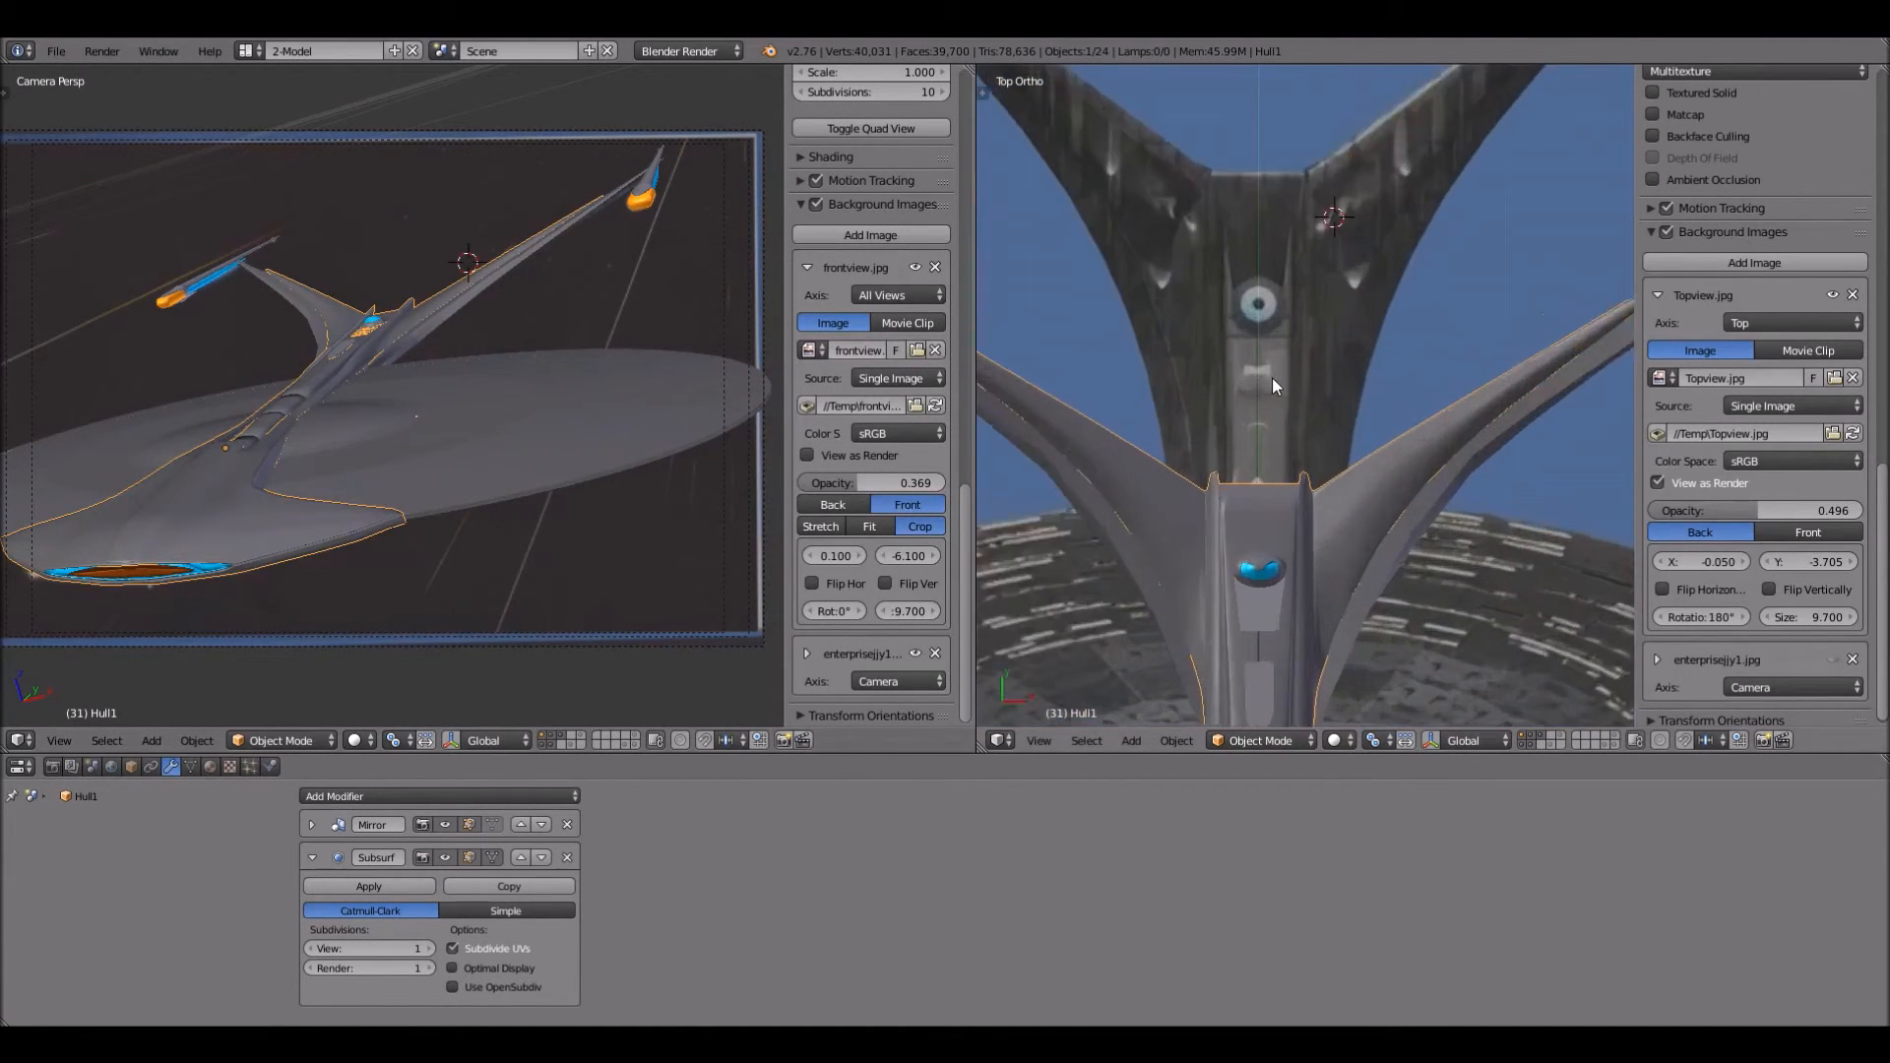
pyautogui.scroll(-3, 1265, 376)
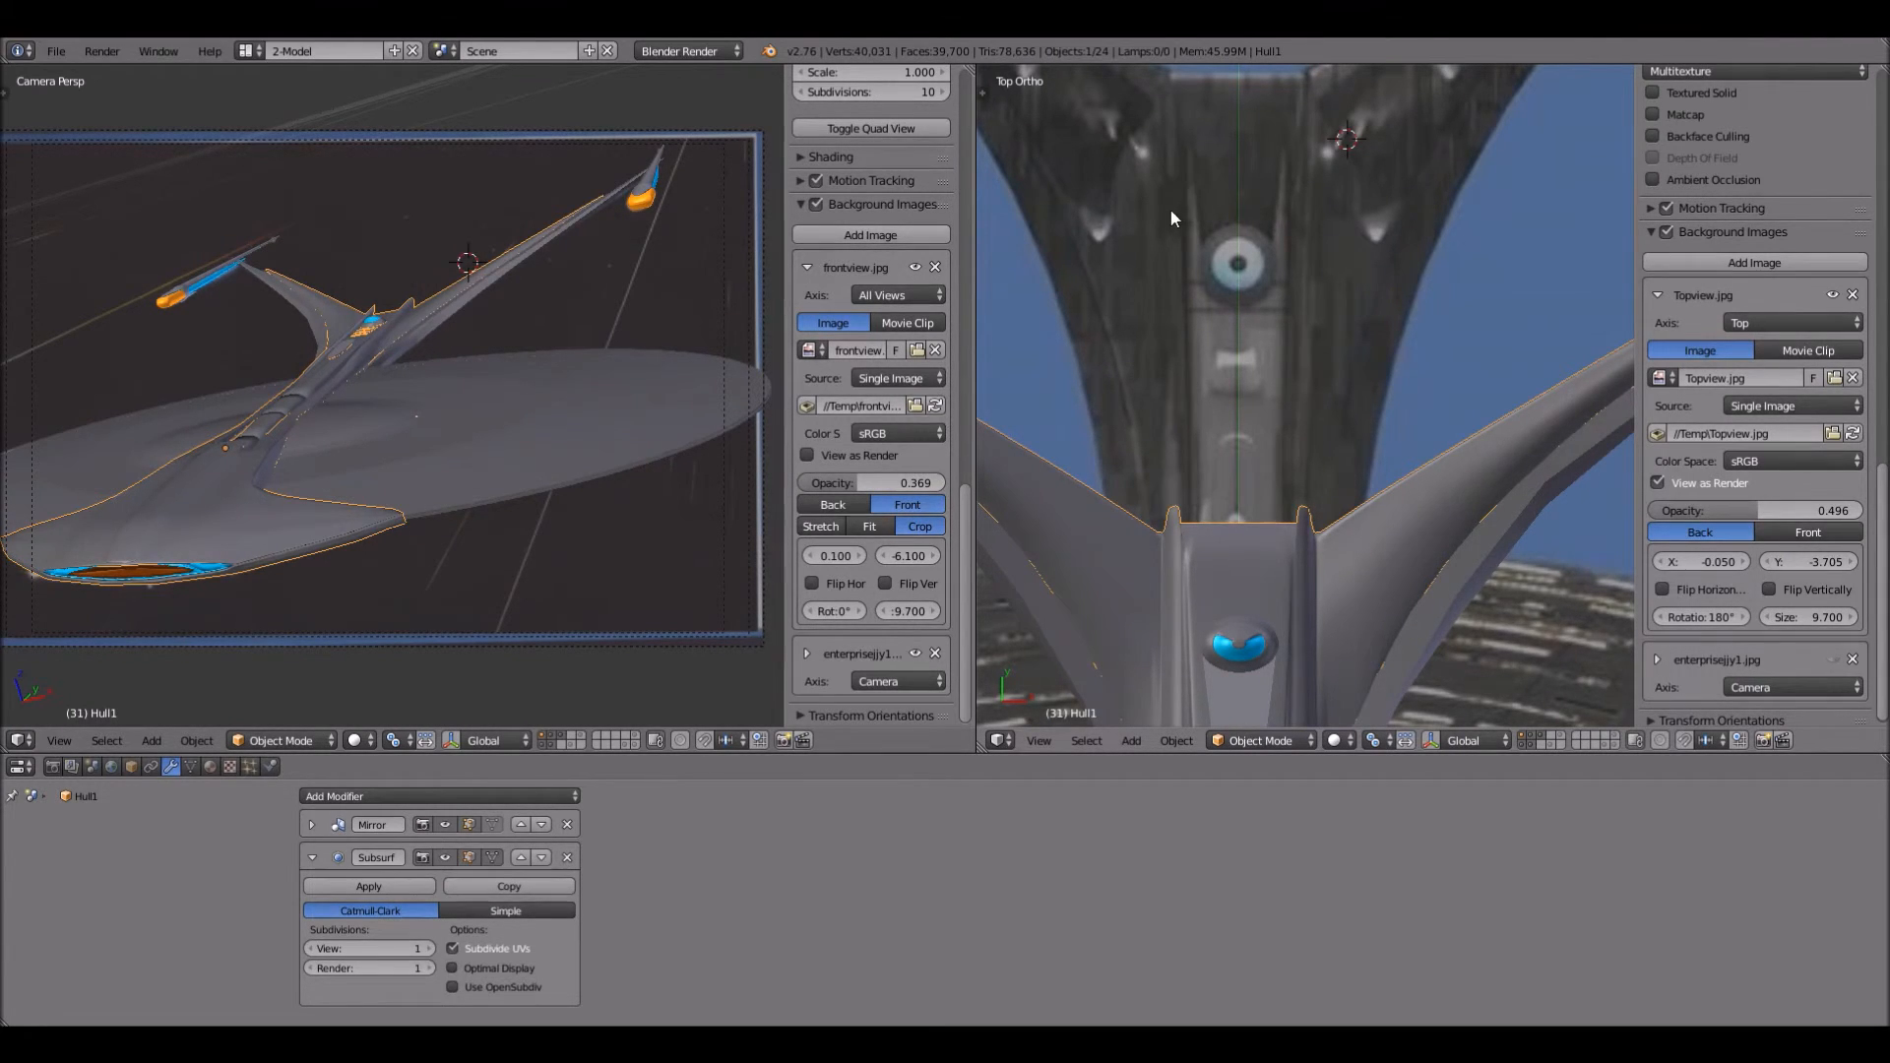
pyautogui.scroll(-4, 1267, 326)
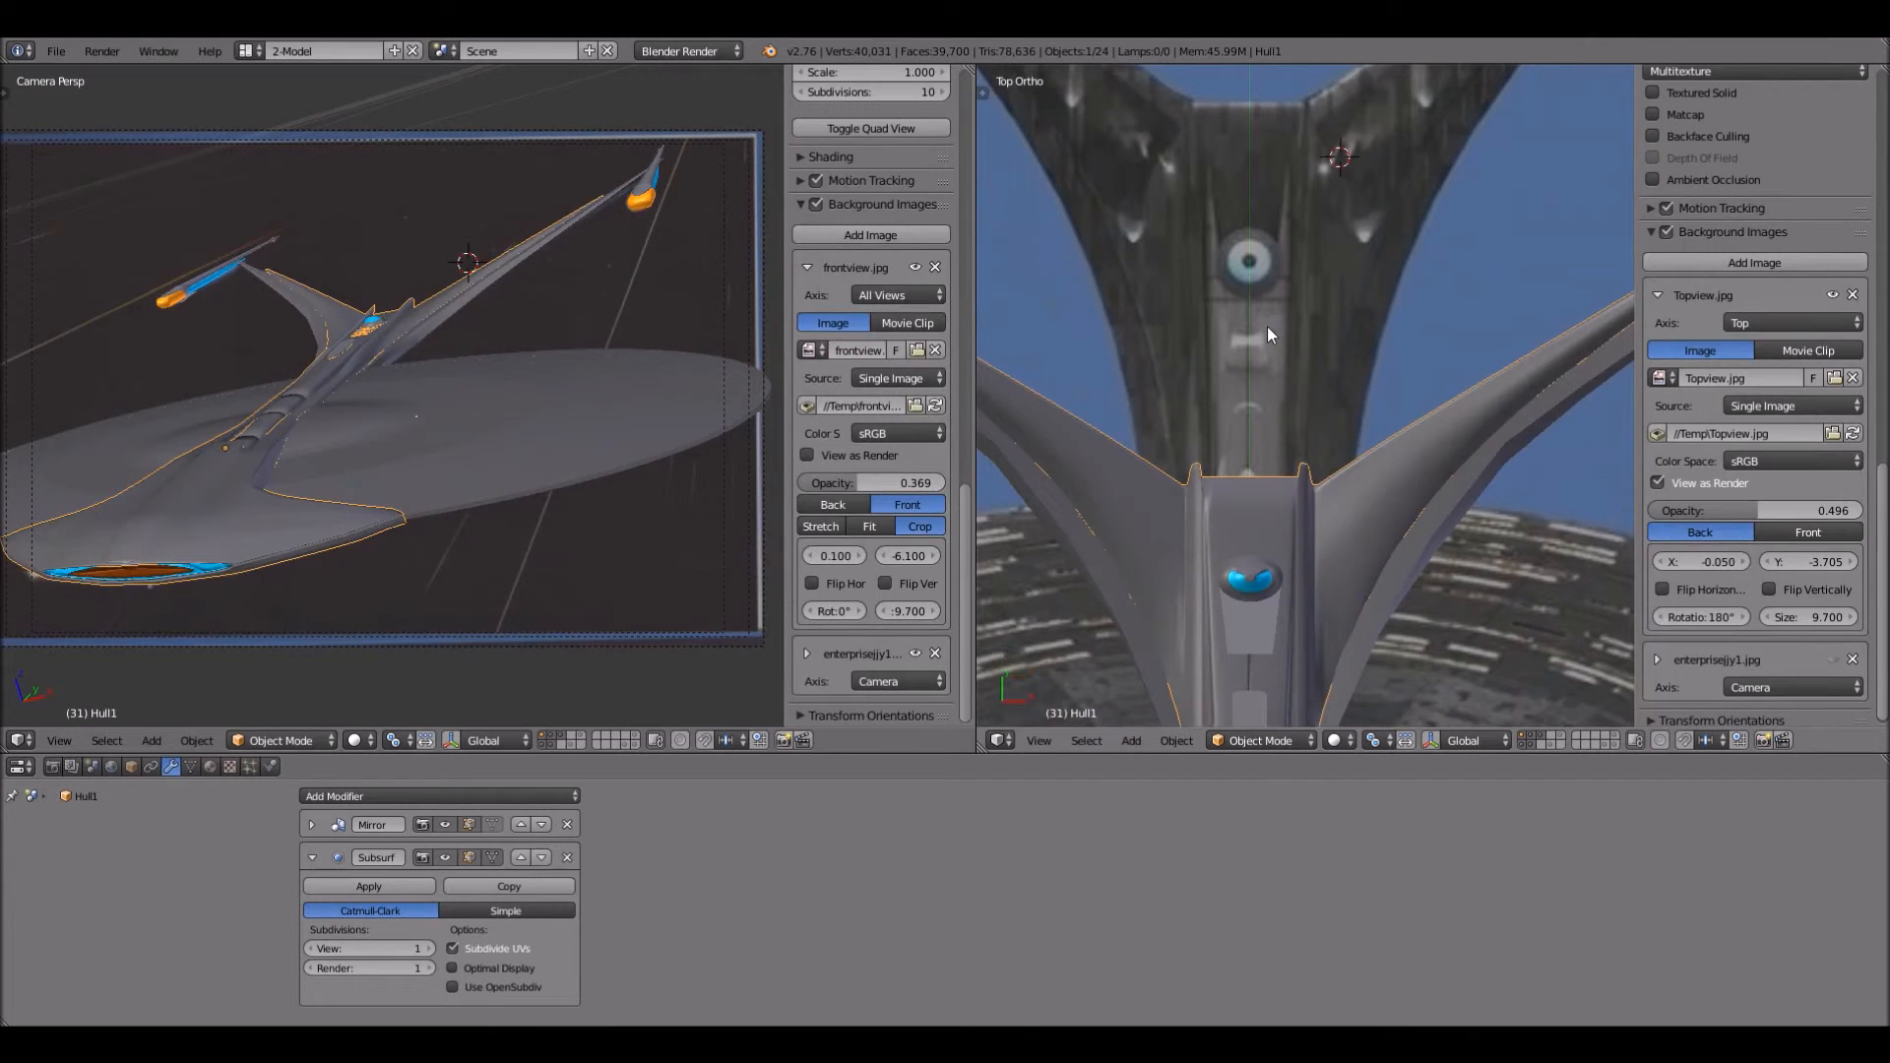
pyautogui.scroll(-1, 1323, 448)
# Step: Compare the right pylon, nacelle, saucer edge and neck of the model with the Topview.jpg reference at close range
pyautogui.keyDown('shift'); pyautogui.moveTo(1312, 457); pyautogui.dragTo(1225, 546, button='middle'); pyautogui.keyUp('shift')
pyautogui.keyDown('shift'); pyautogui.moveTo(1456, 419); pyautogui.dragTo(1378, 467, button='middle'); pyautogui.keyUp('shift')
pyautogui.scroll(5, 1303, 473)
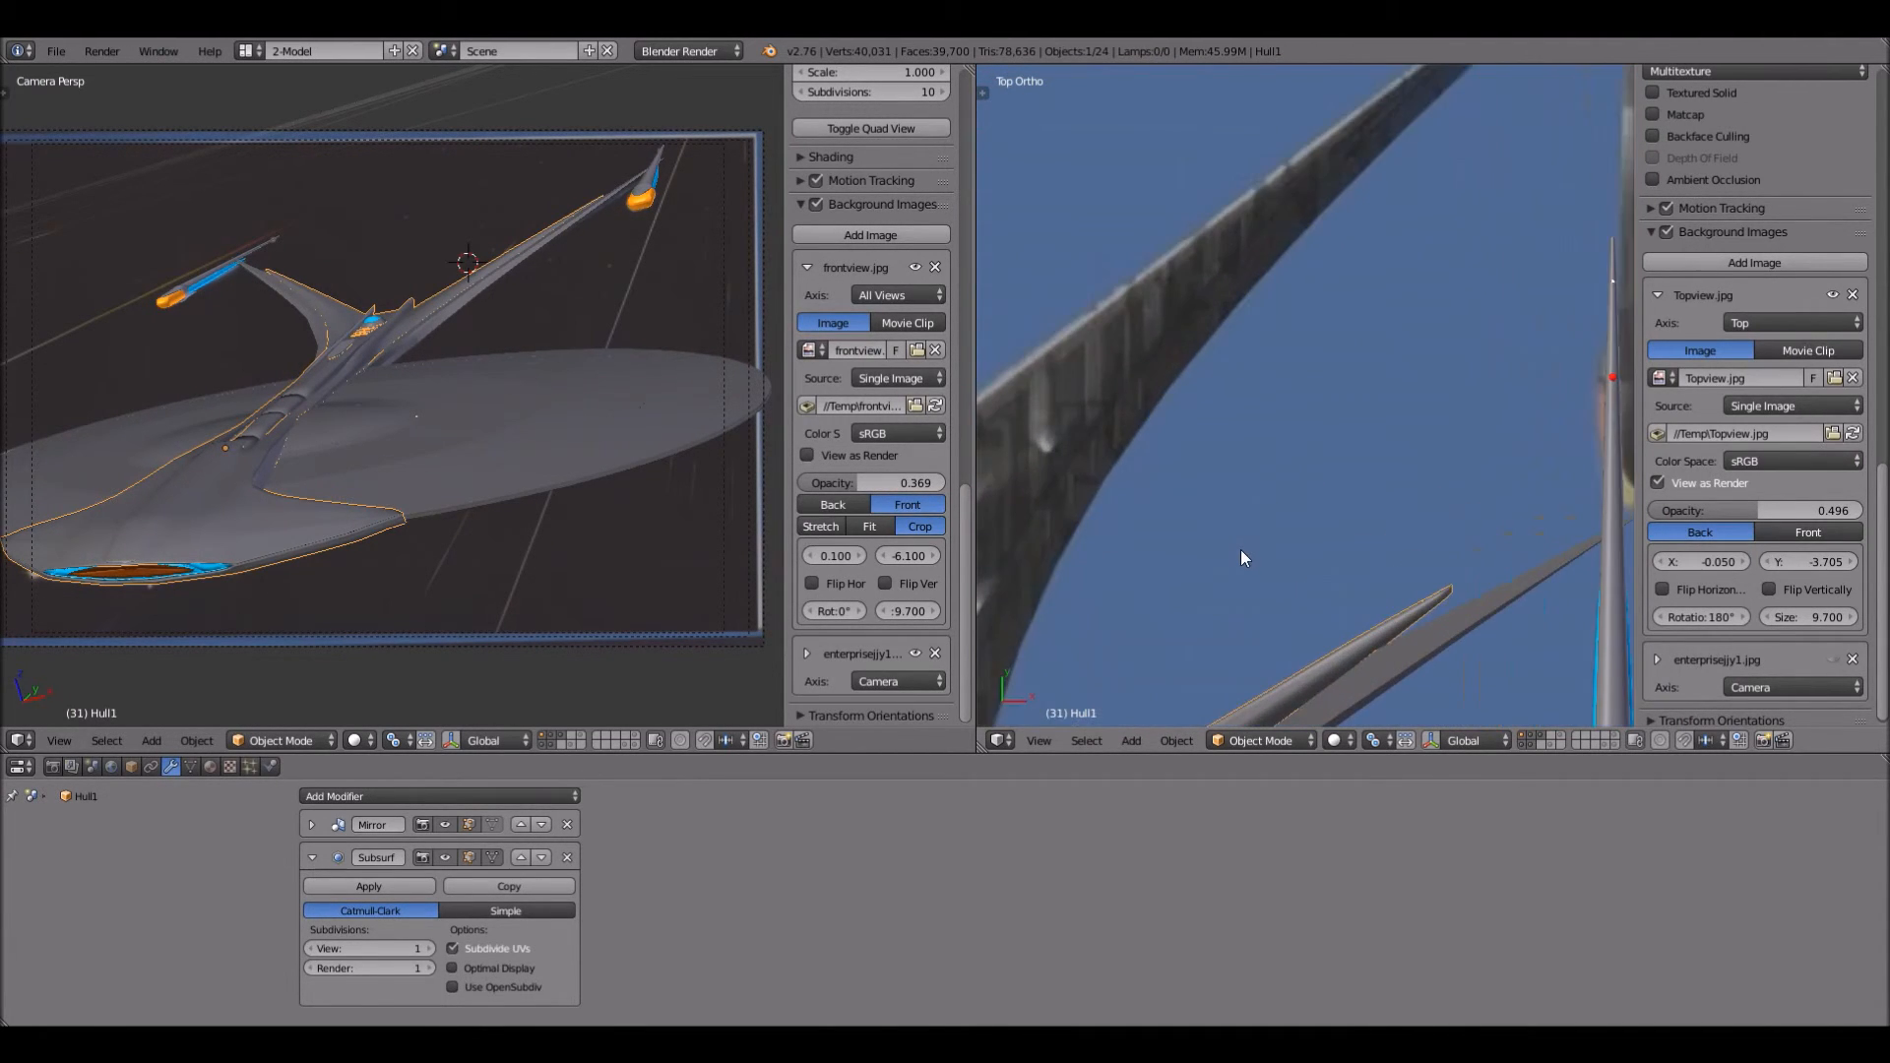
pyautogui.scroll(-3, 1292, 582)
pyautogui.scroll(-1, 1293, 584)
pyautogui.keyDown('shift'); pyautogui.moveTo(1293, 583); pyautogui.dragTo(1242, 285, button='middle'); pyautogui.keyUp('shift')
pyautogui.scroll(5, 1313, 497)
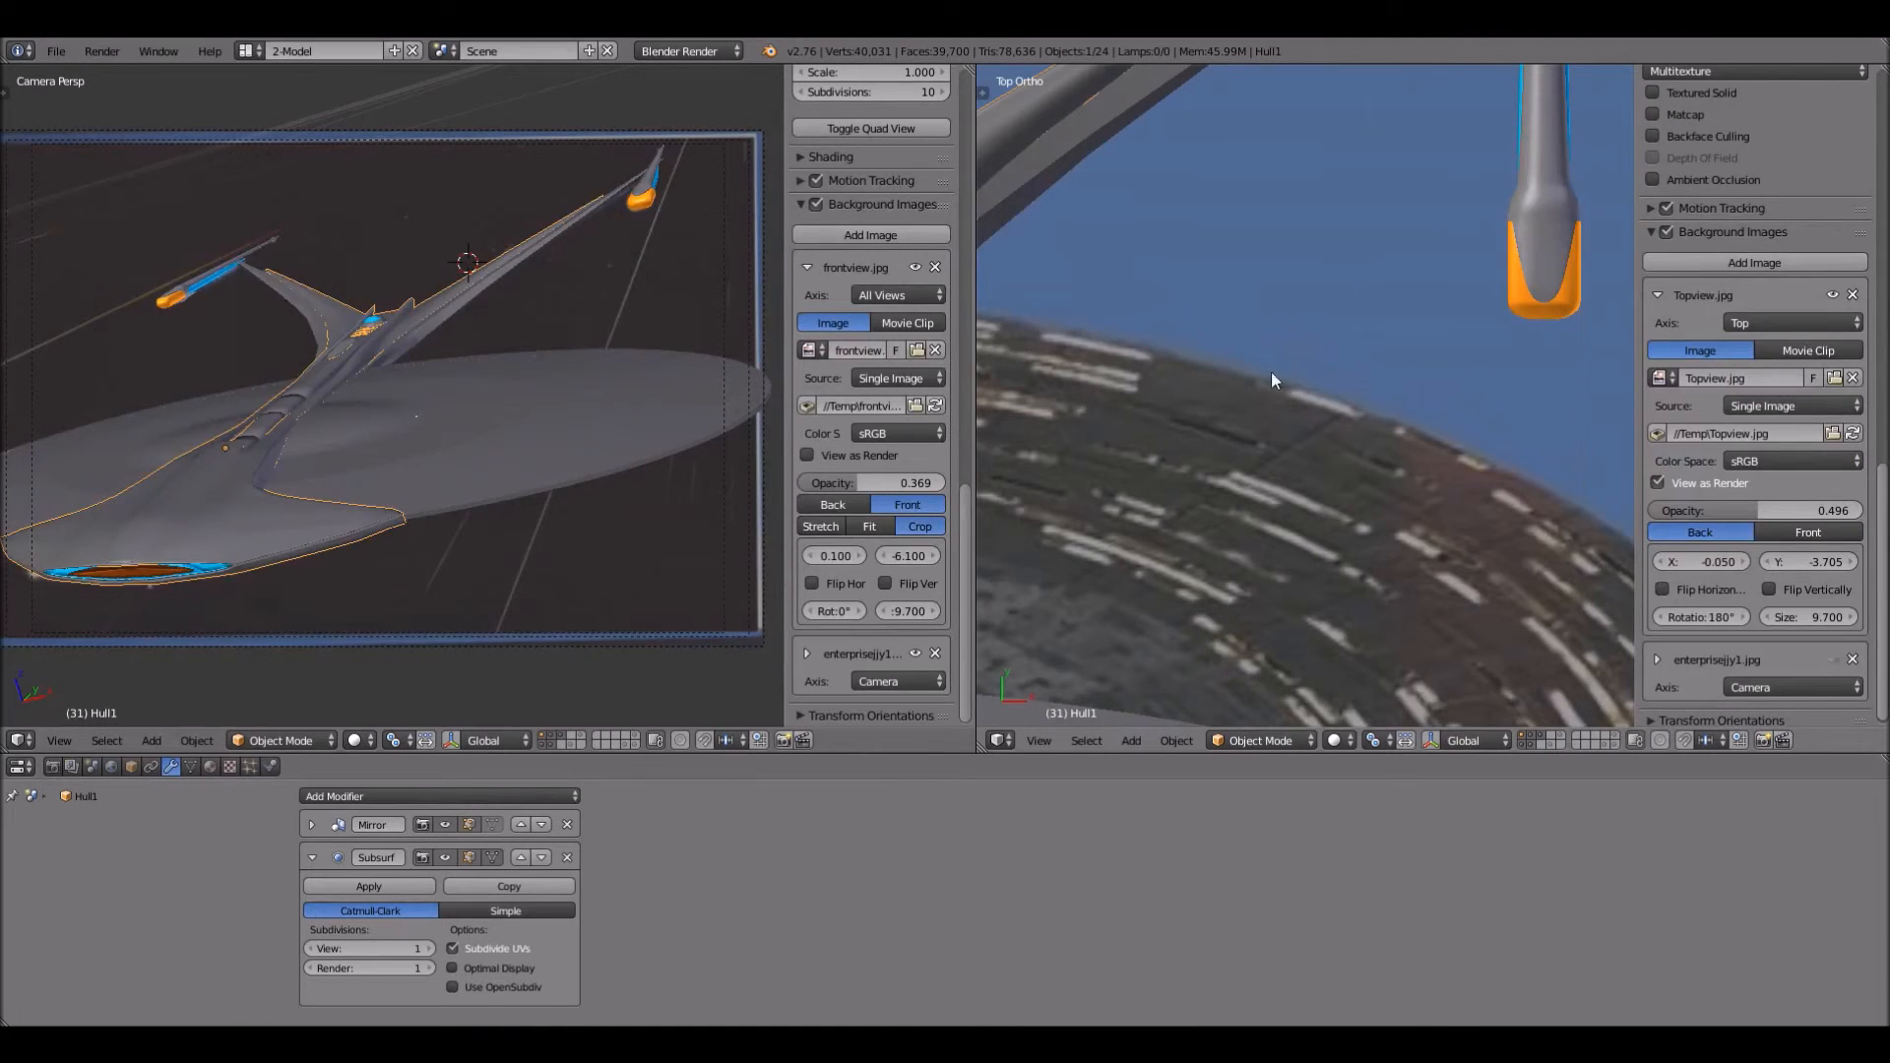
pyautogui.scroll(-3, 1254, 382)
pyautogui.keyDown('shift'); pyautogui.moveTo(1160, 455); pyautogui.dragTo(1281, 353, button='middle'); pyautogui.keyUp('shift')
pyautogui.scroll(3, 1256, 274)
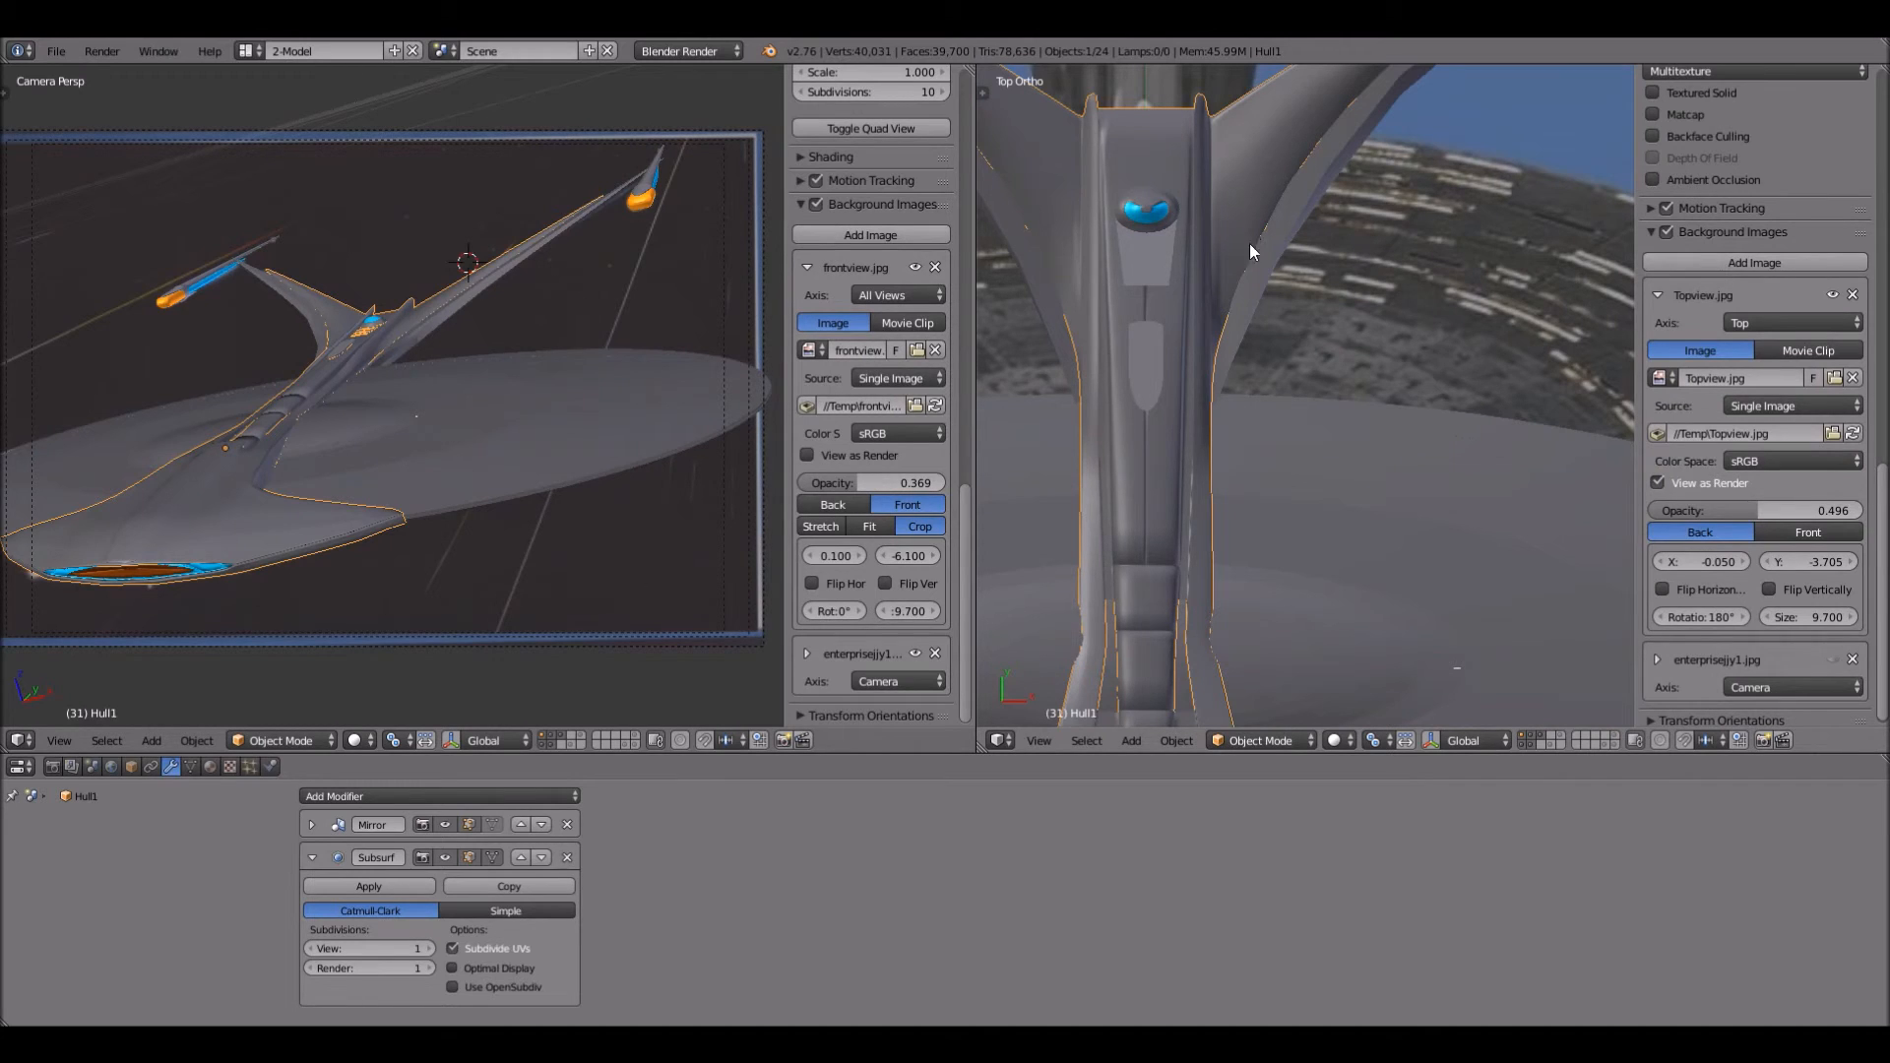
# Step: Examine how the modelled pylon's curve and its junction with the hull differ from the pylon in the top-view reference
pyautogui.scroll(-5, 1452, 495)
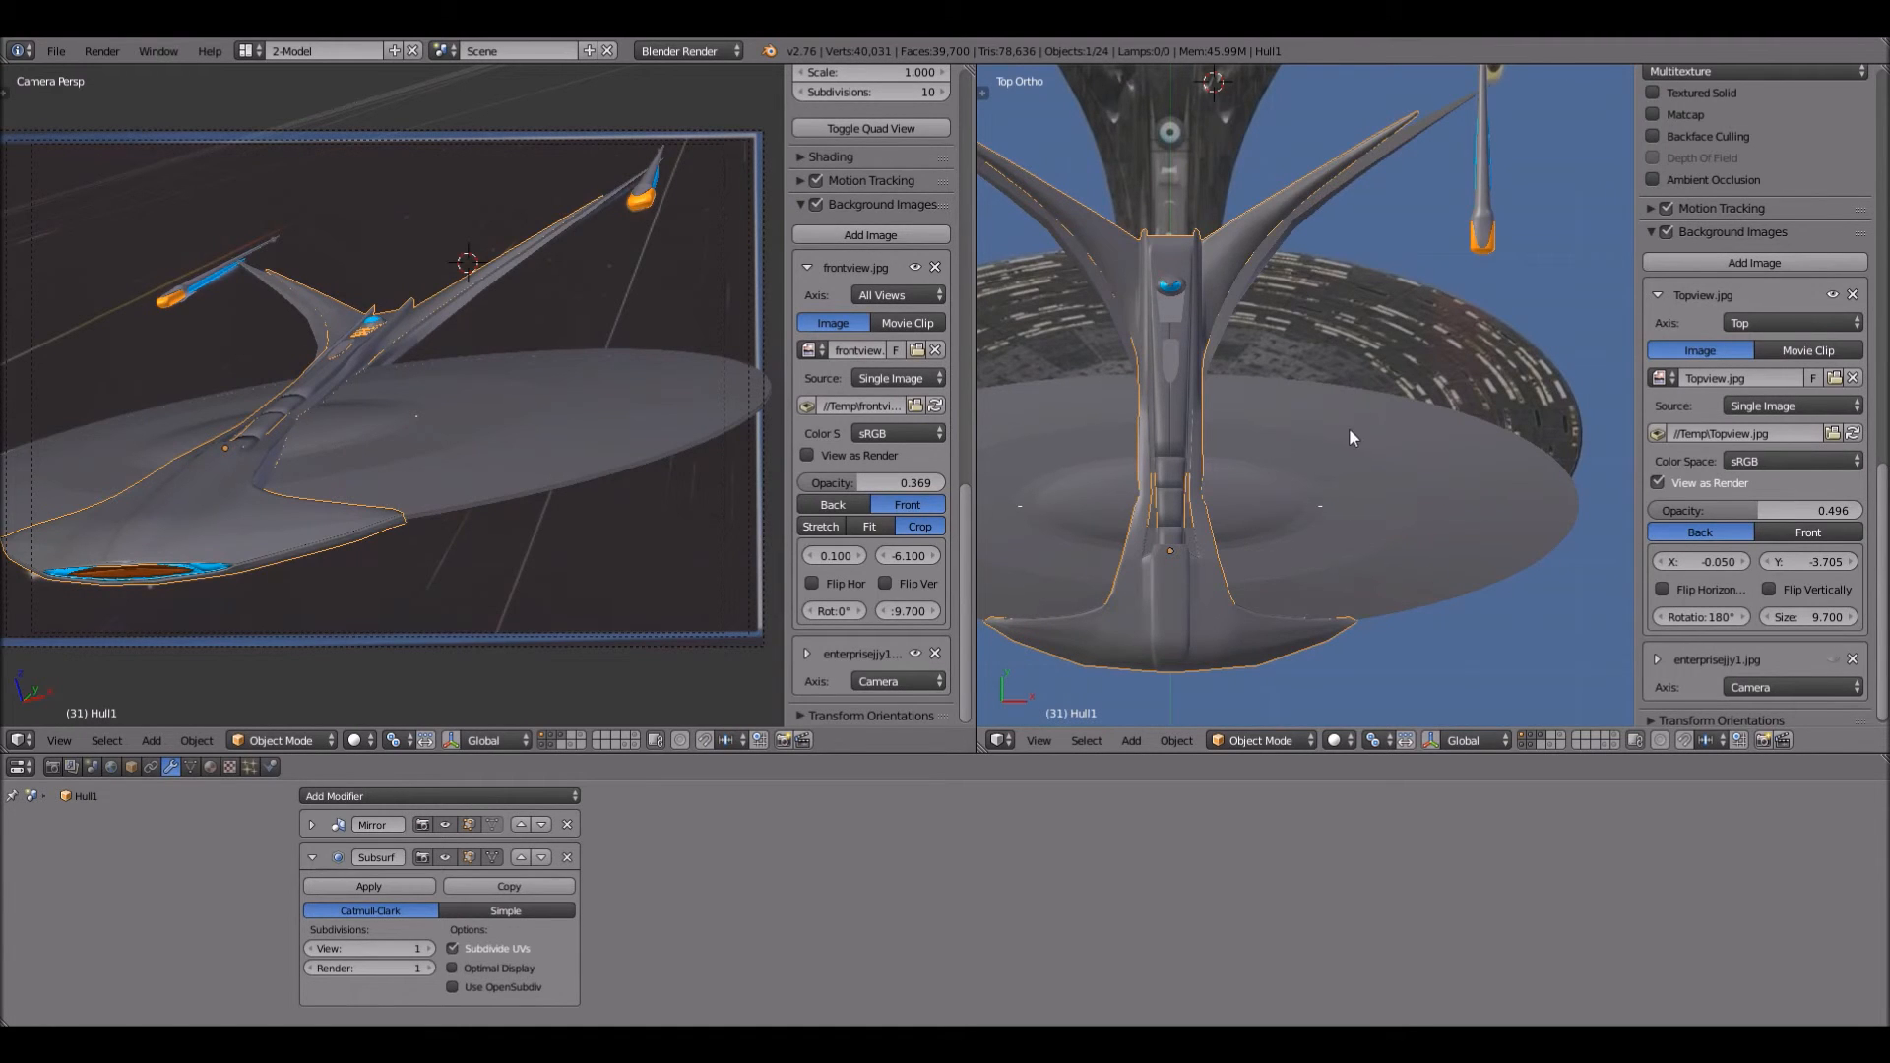
pyautogui.scroll(5, 1312, 227)
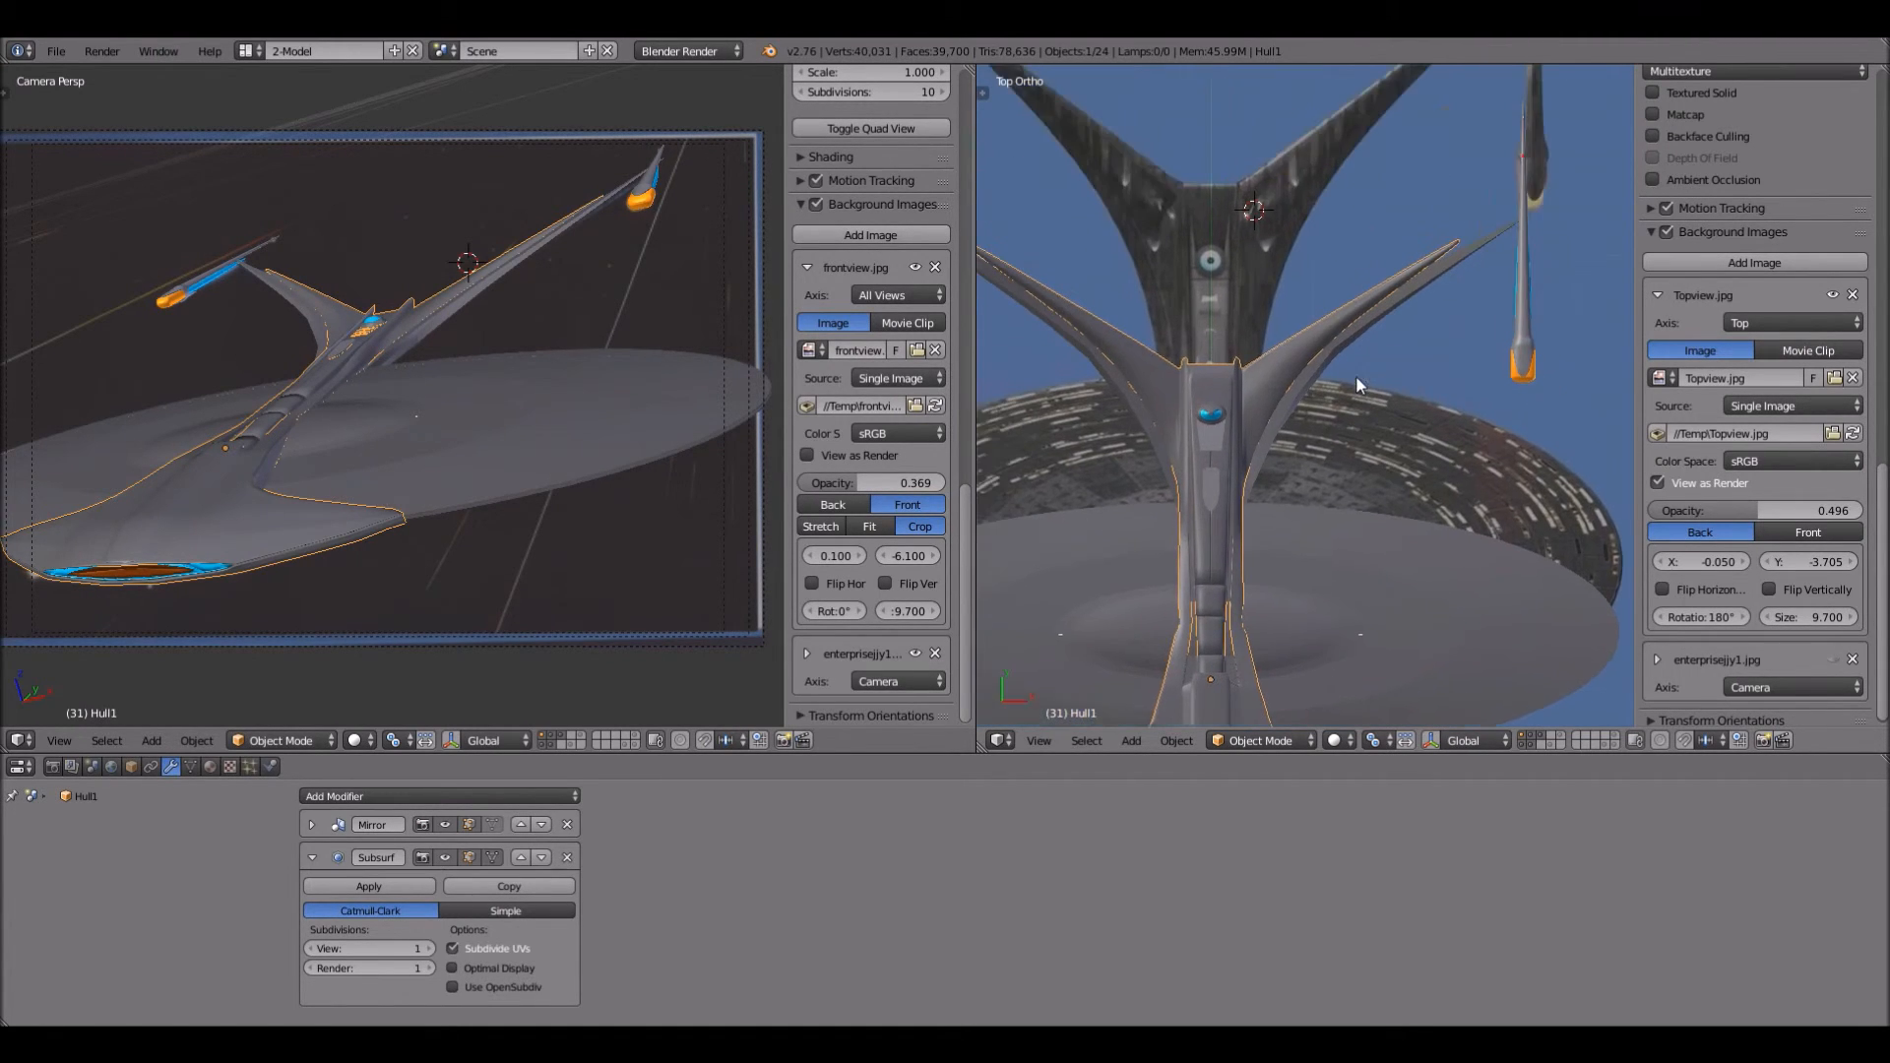
pyautogui.keyDown('shift'); pyautogui.moveTo(1316, 326); pyautogui.dragTo(1310, 599, button='middle'); pyautogui.keyUp('shift')
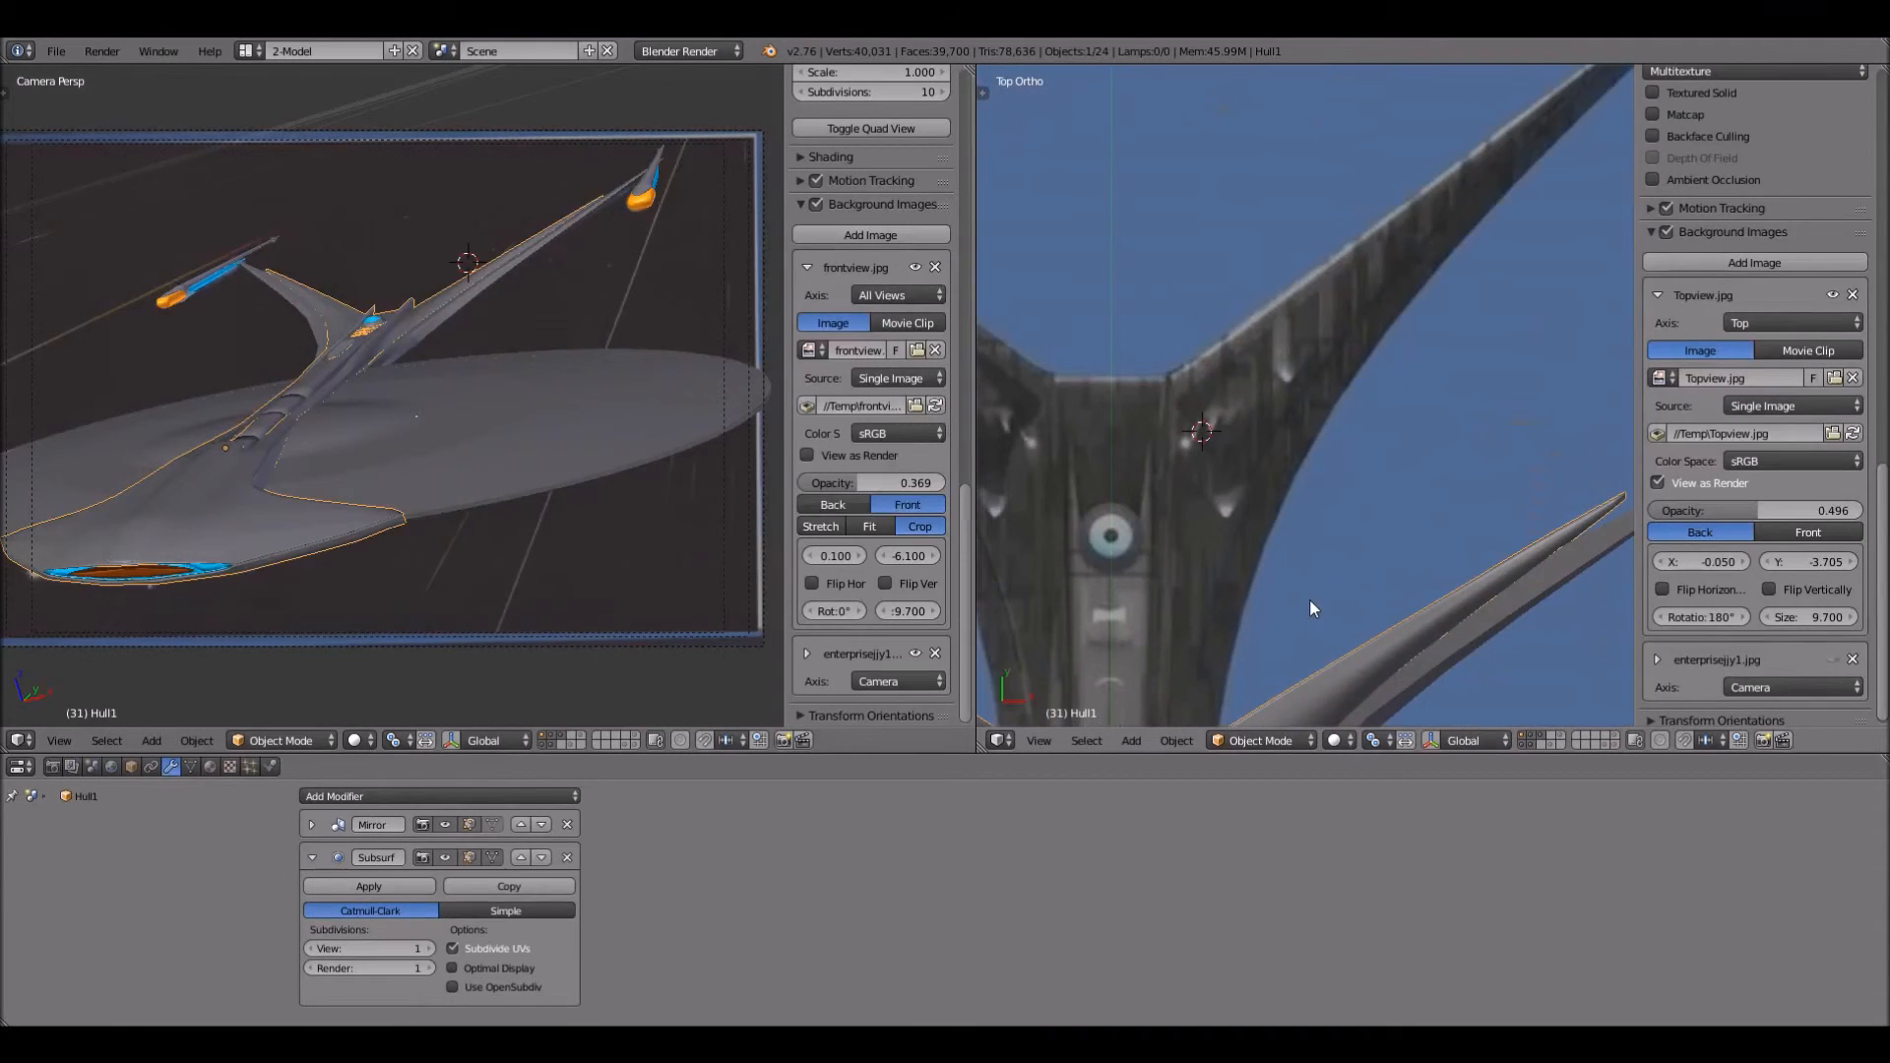
pyautogui.scroll(5, 1302, 487)
pyautogui.scroll(-3, 1301, 487)
pyautogui.scroll(-3, 1302, 488)
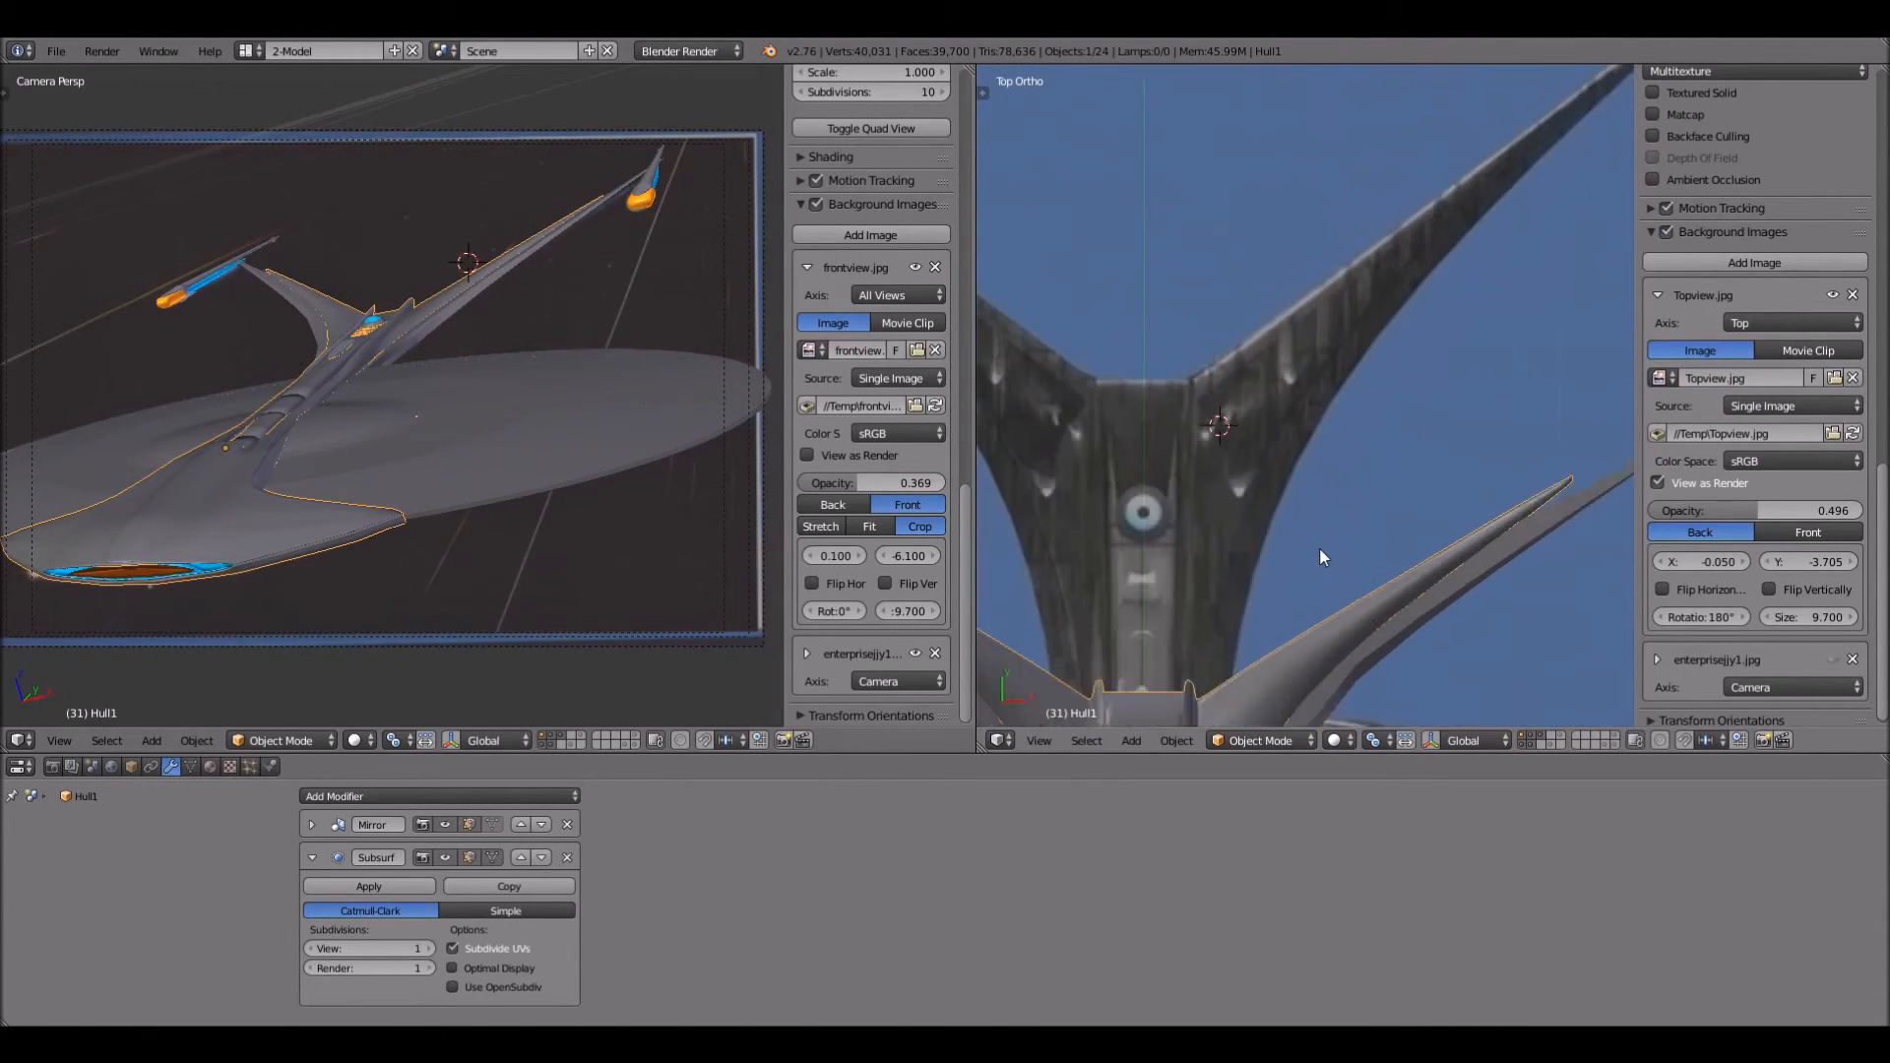
pyautogui.scroll(2, 1257, 443)
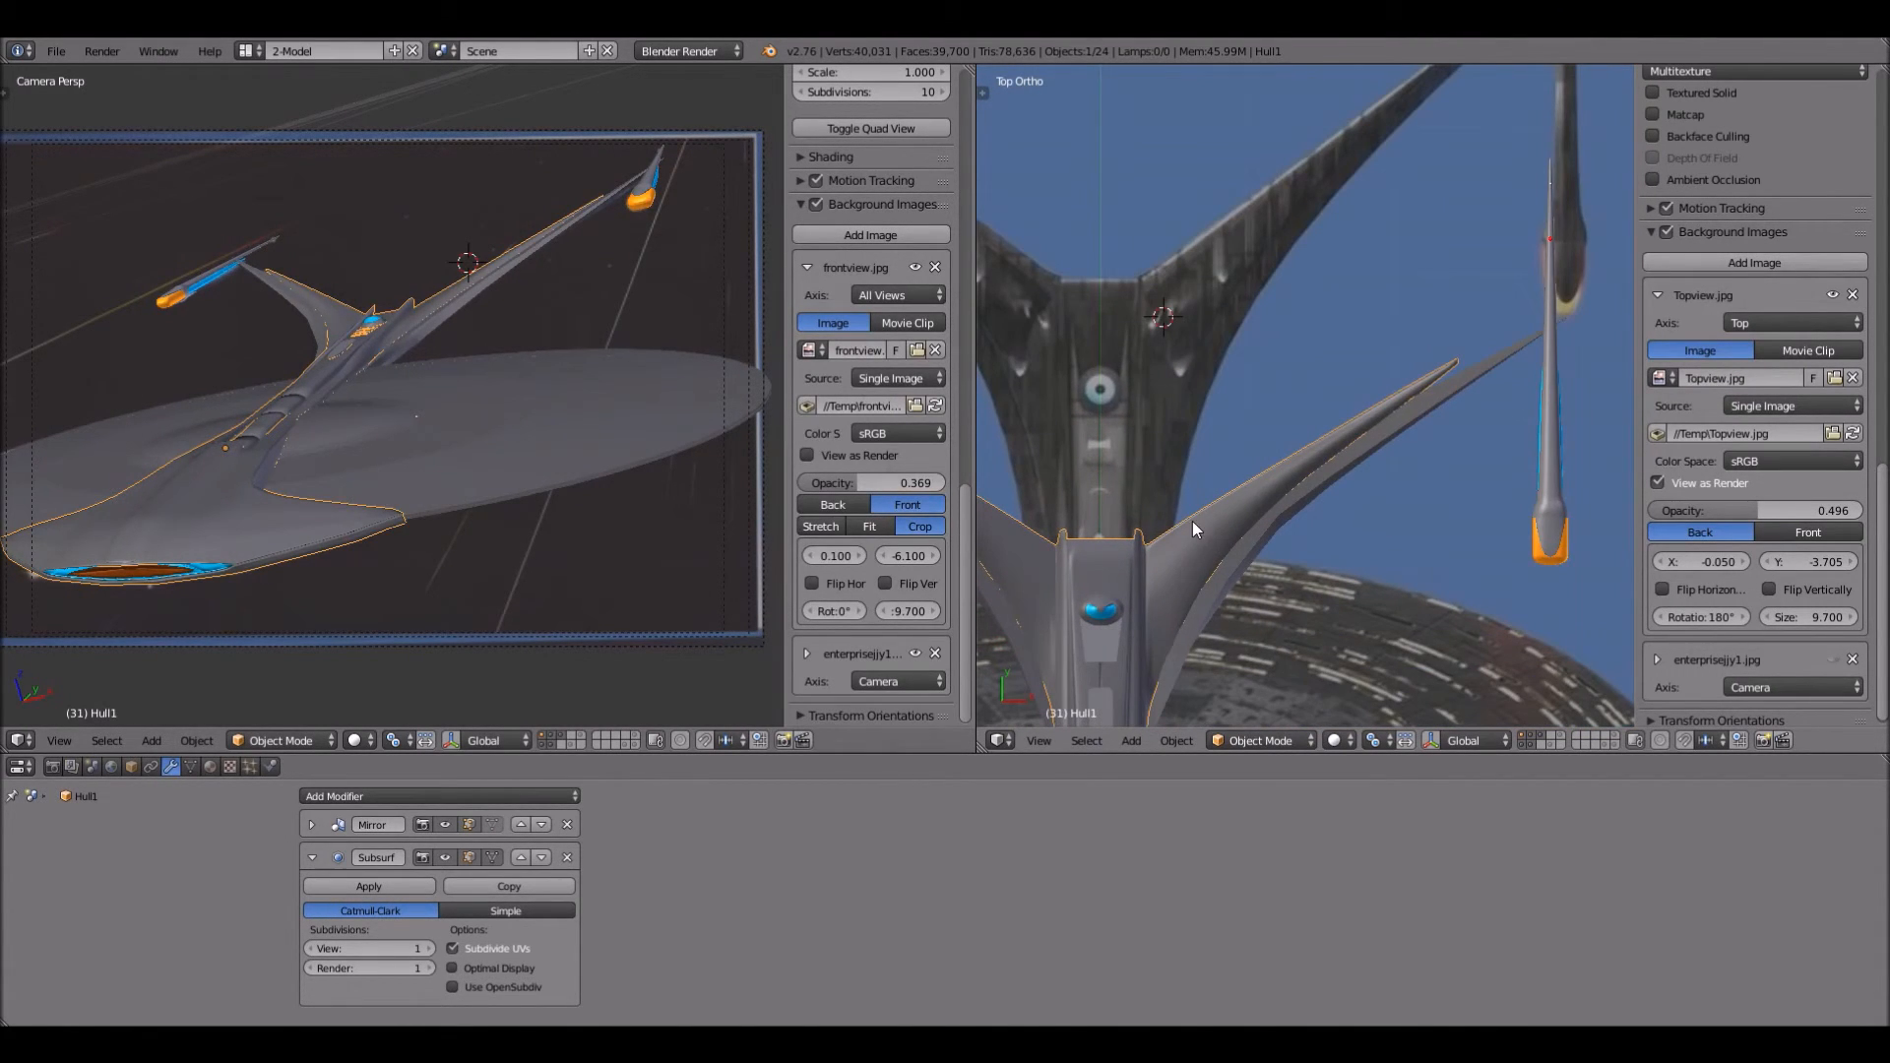
pyautogui.scroll(3, 1189, 272)
pyautogui.scroll(-2, 1189, 272)
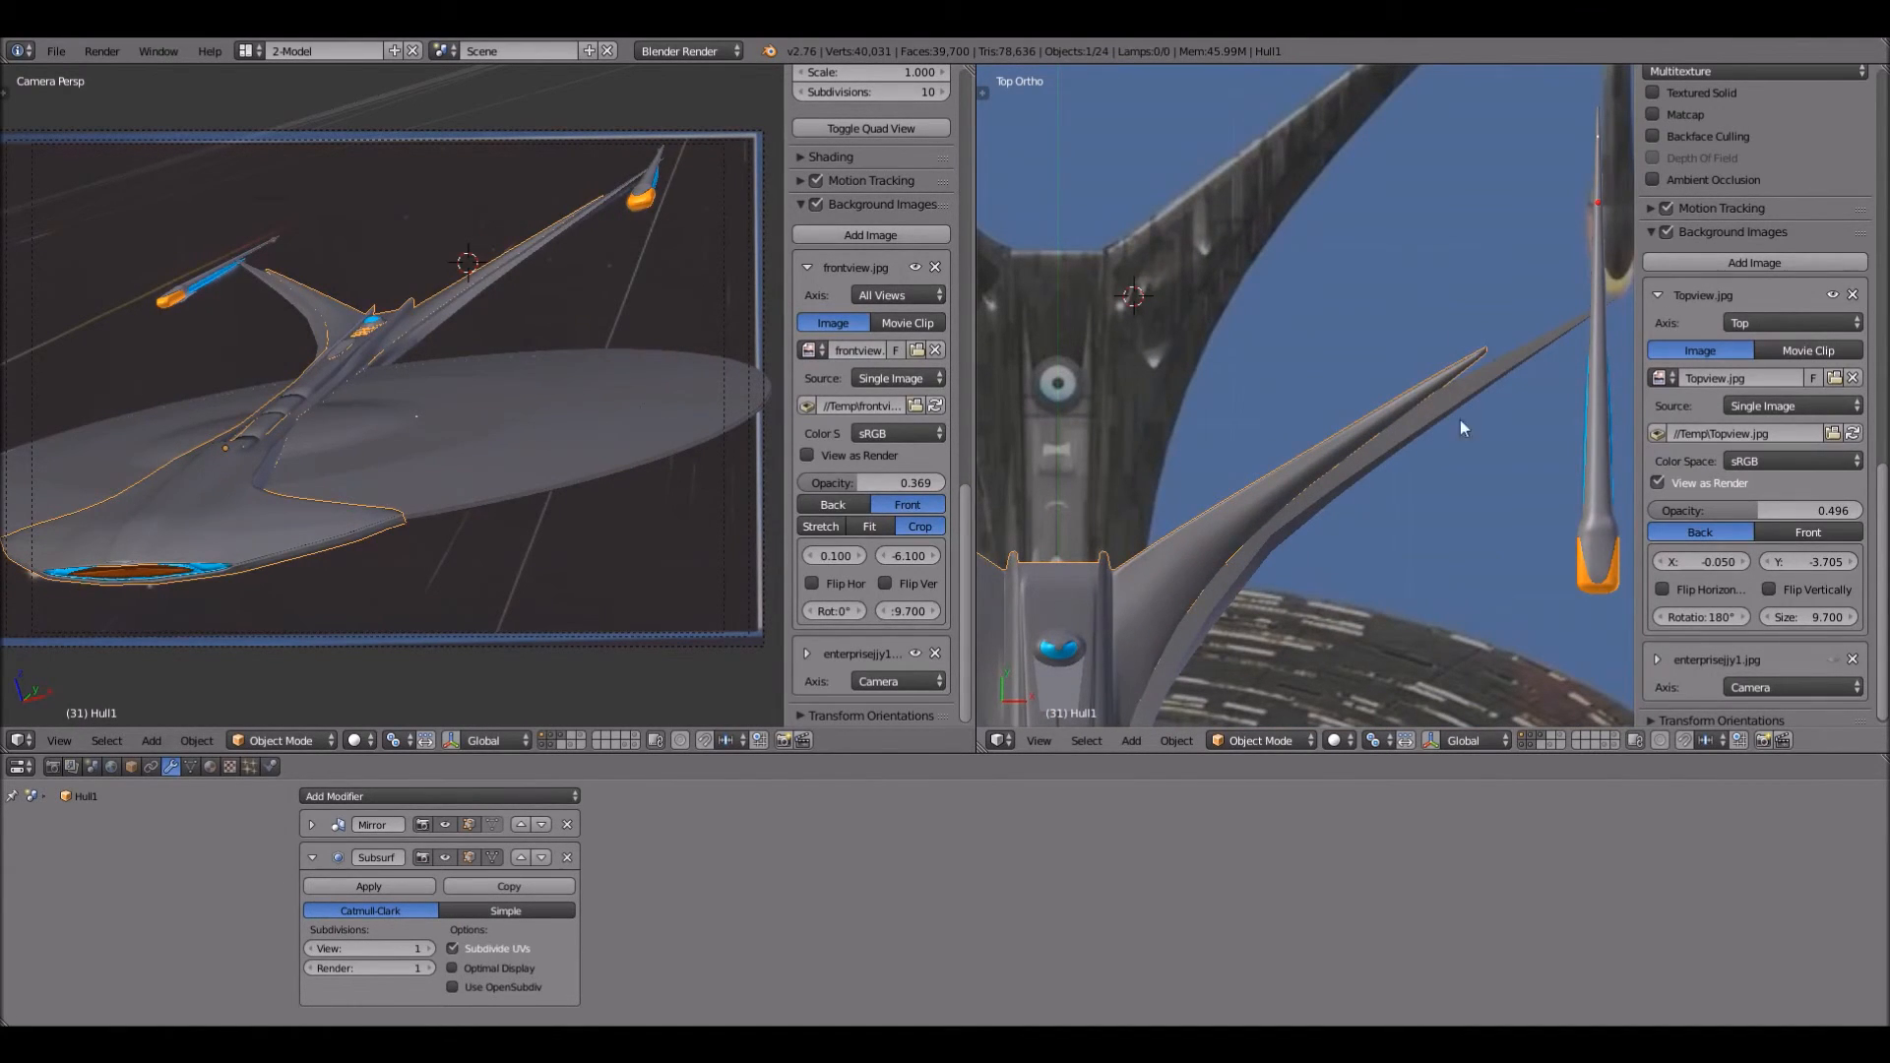
pyautogui.scroll(2, 1162, 277)
pyautogui.scroll(-5, 1185, 288)
pyautogui.keyDown('shift'); pyautogui.moveTo(1250, 534); pyautogui.dragTo(1437, 461, button='middle'); pyautogui.keyUp('shift')
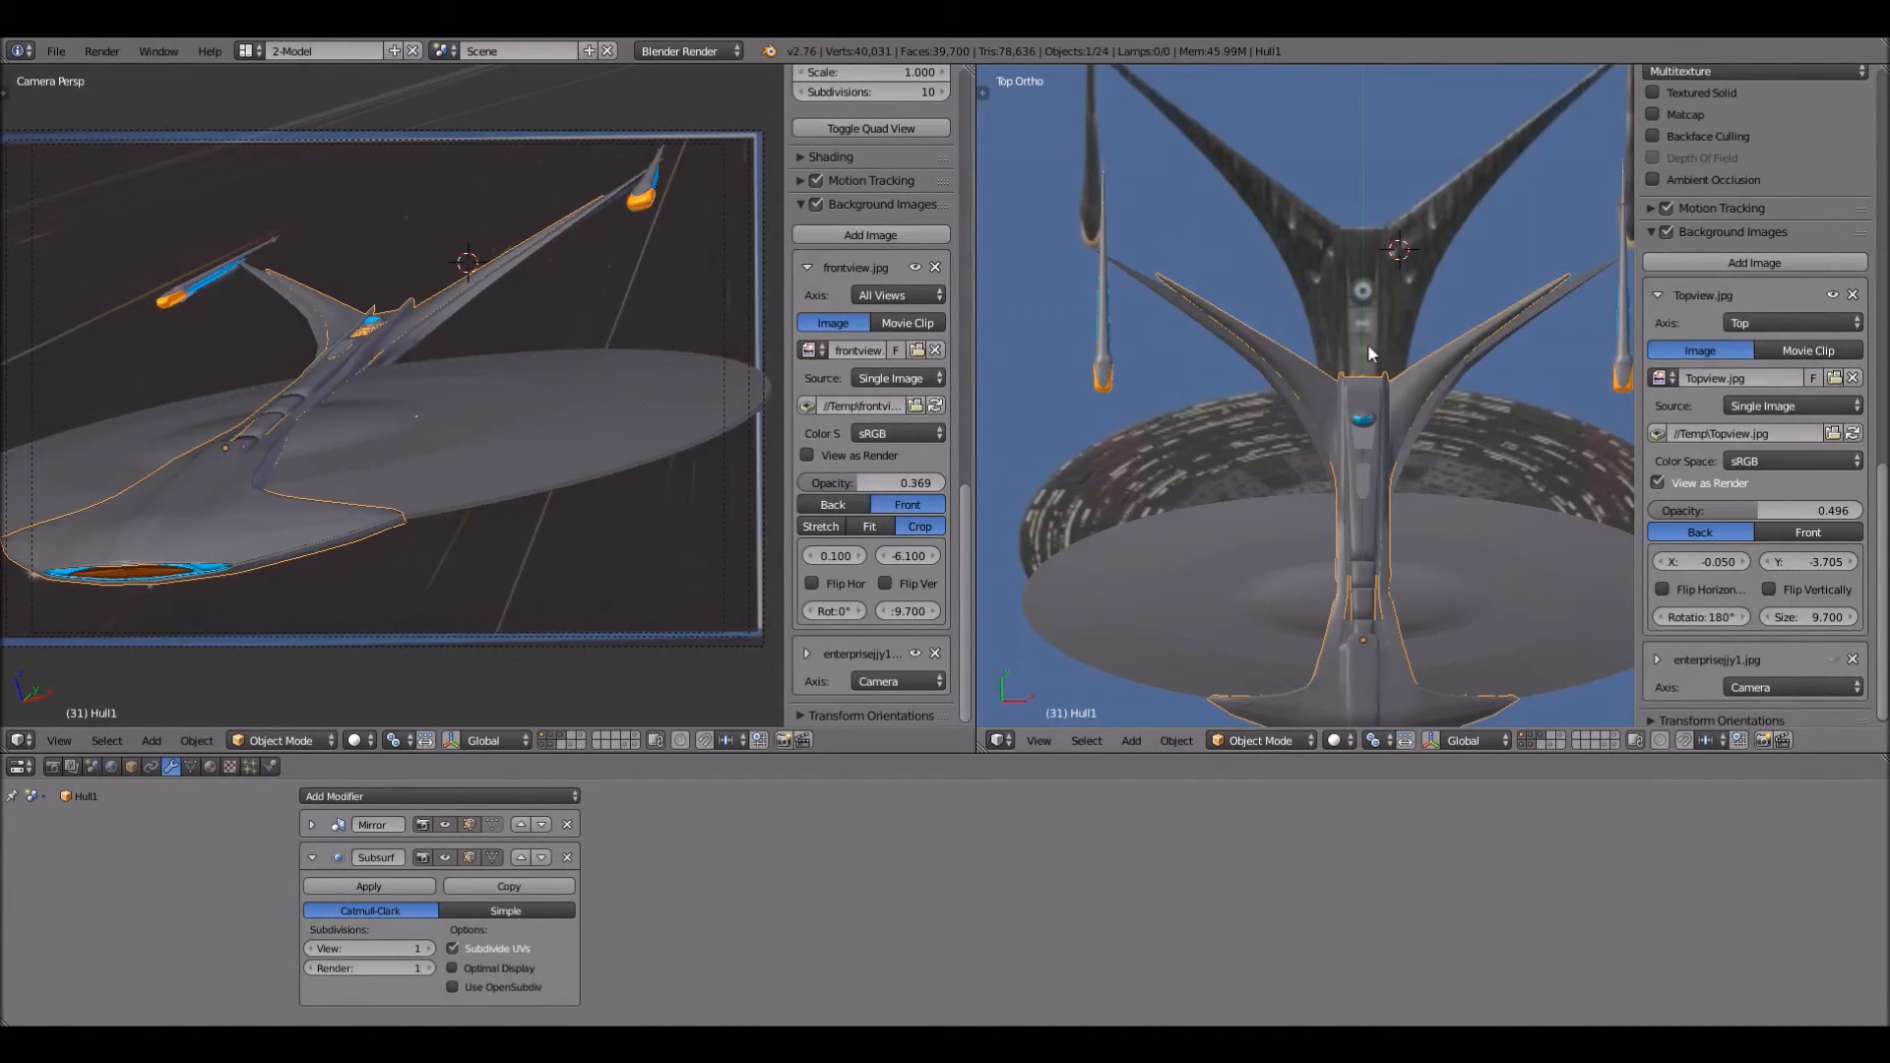
# Step: Compare the whole ship's outline with the Topview.jpg background, including the hull and both pylons
pyautogui.scroll(-1, 1368, 344)
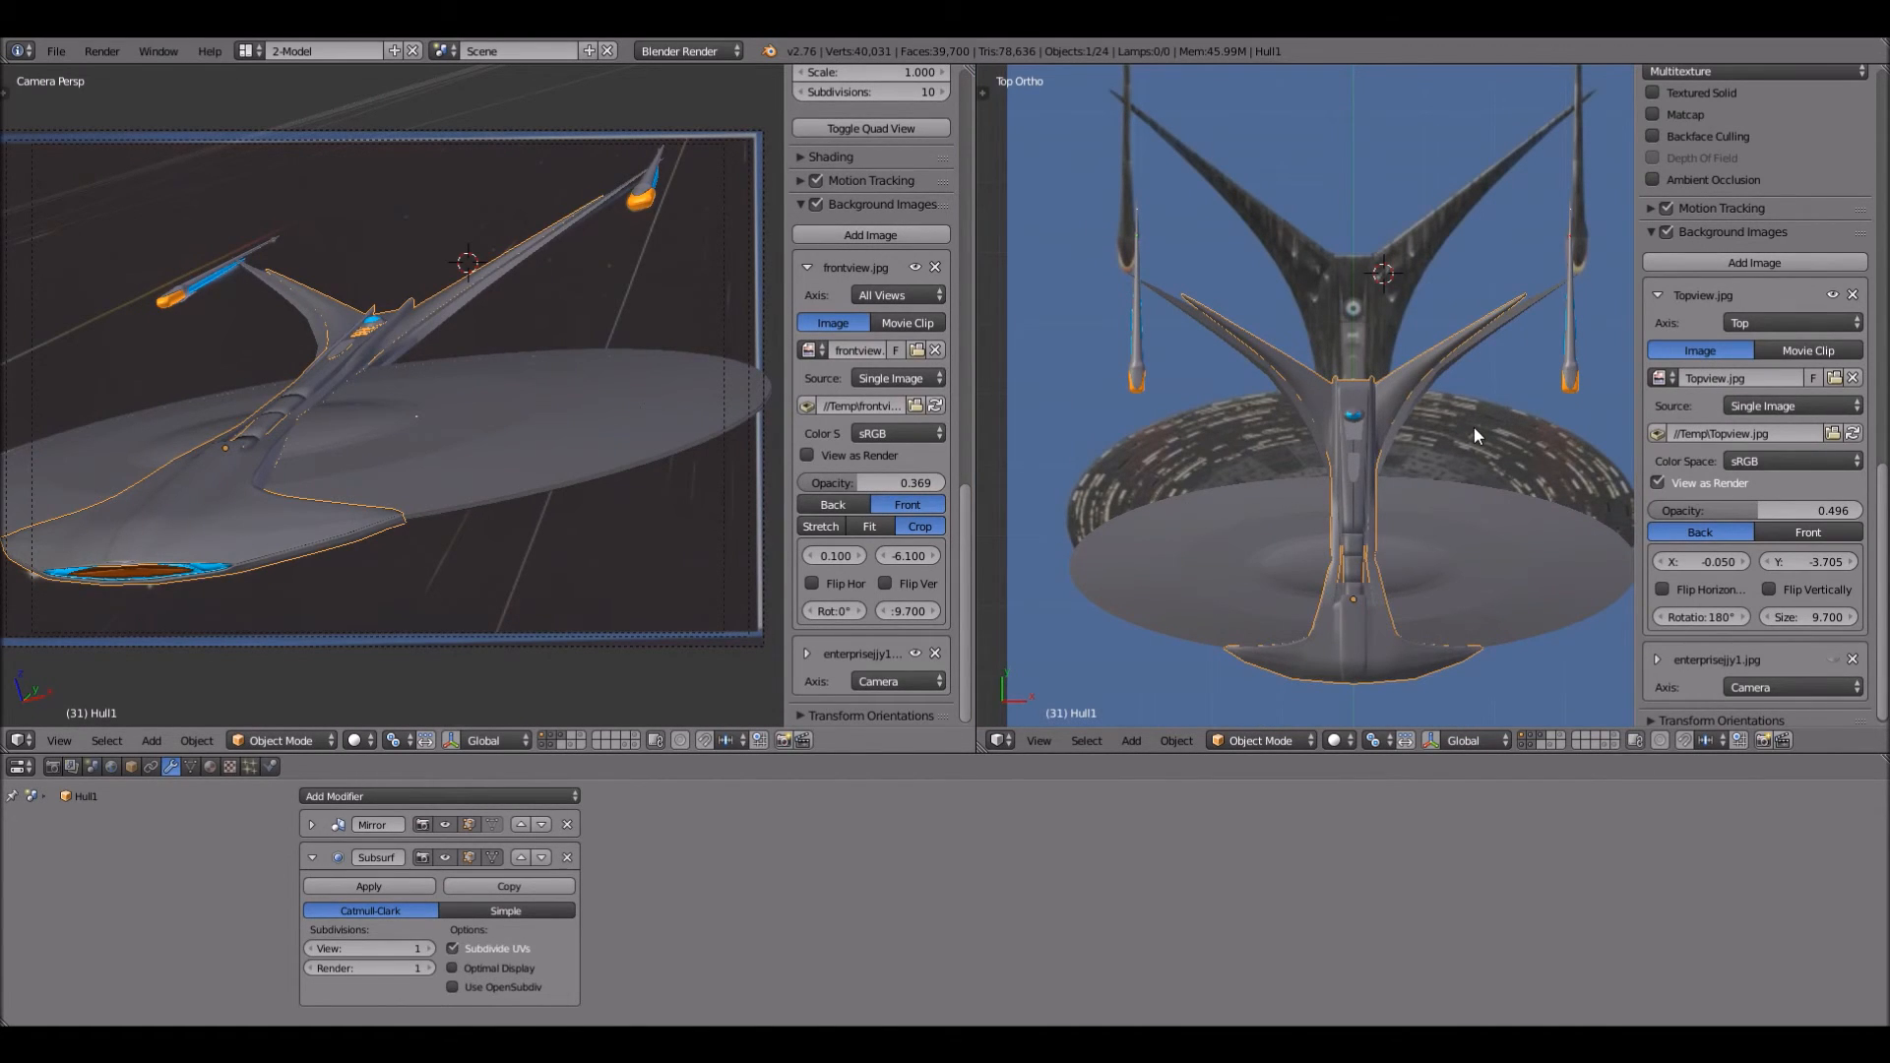
pyautogui.scroll(-4, 1474, 426)
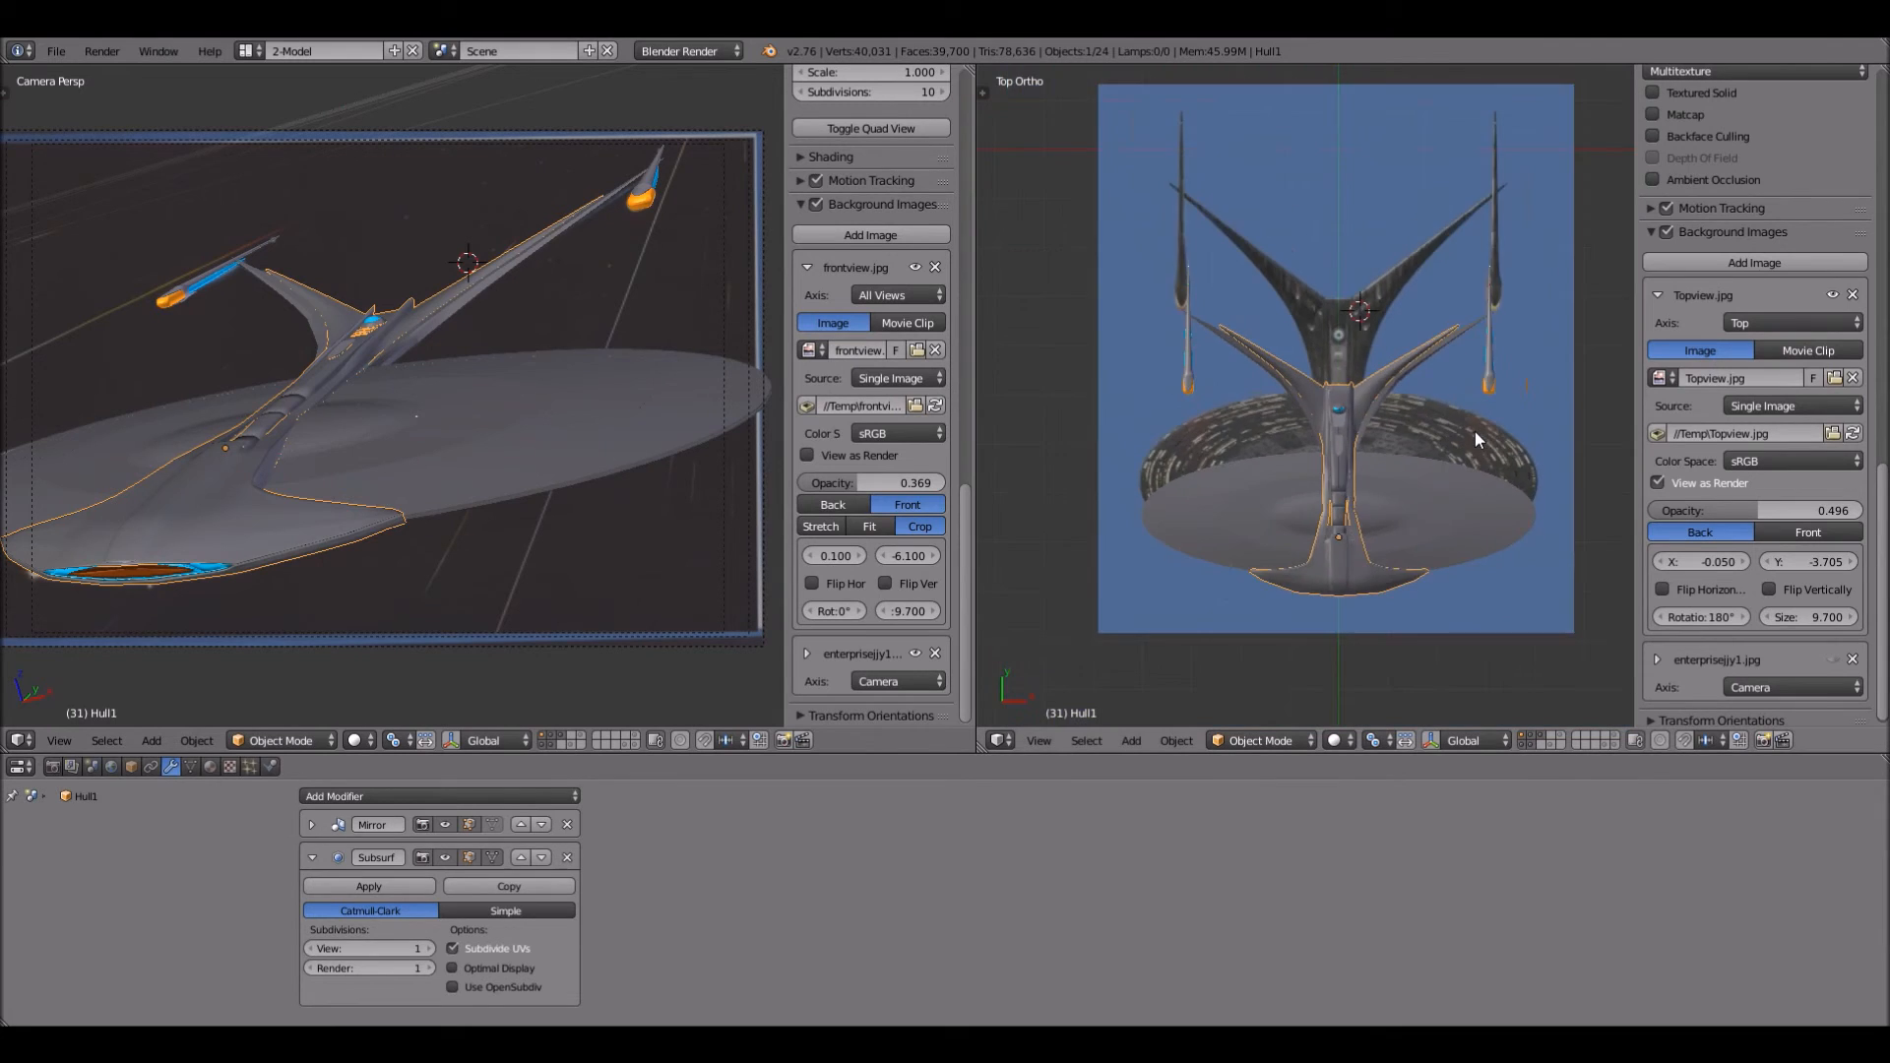
pyautogui.scroll(5, 1488, 428)
pyautogui.scroll(-3, 1489, 426)
pyautogui.scroll(5, 1490, 429)
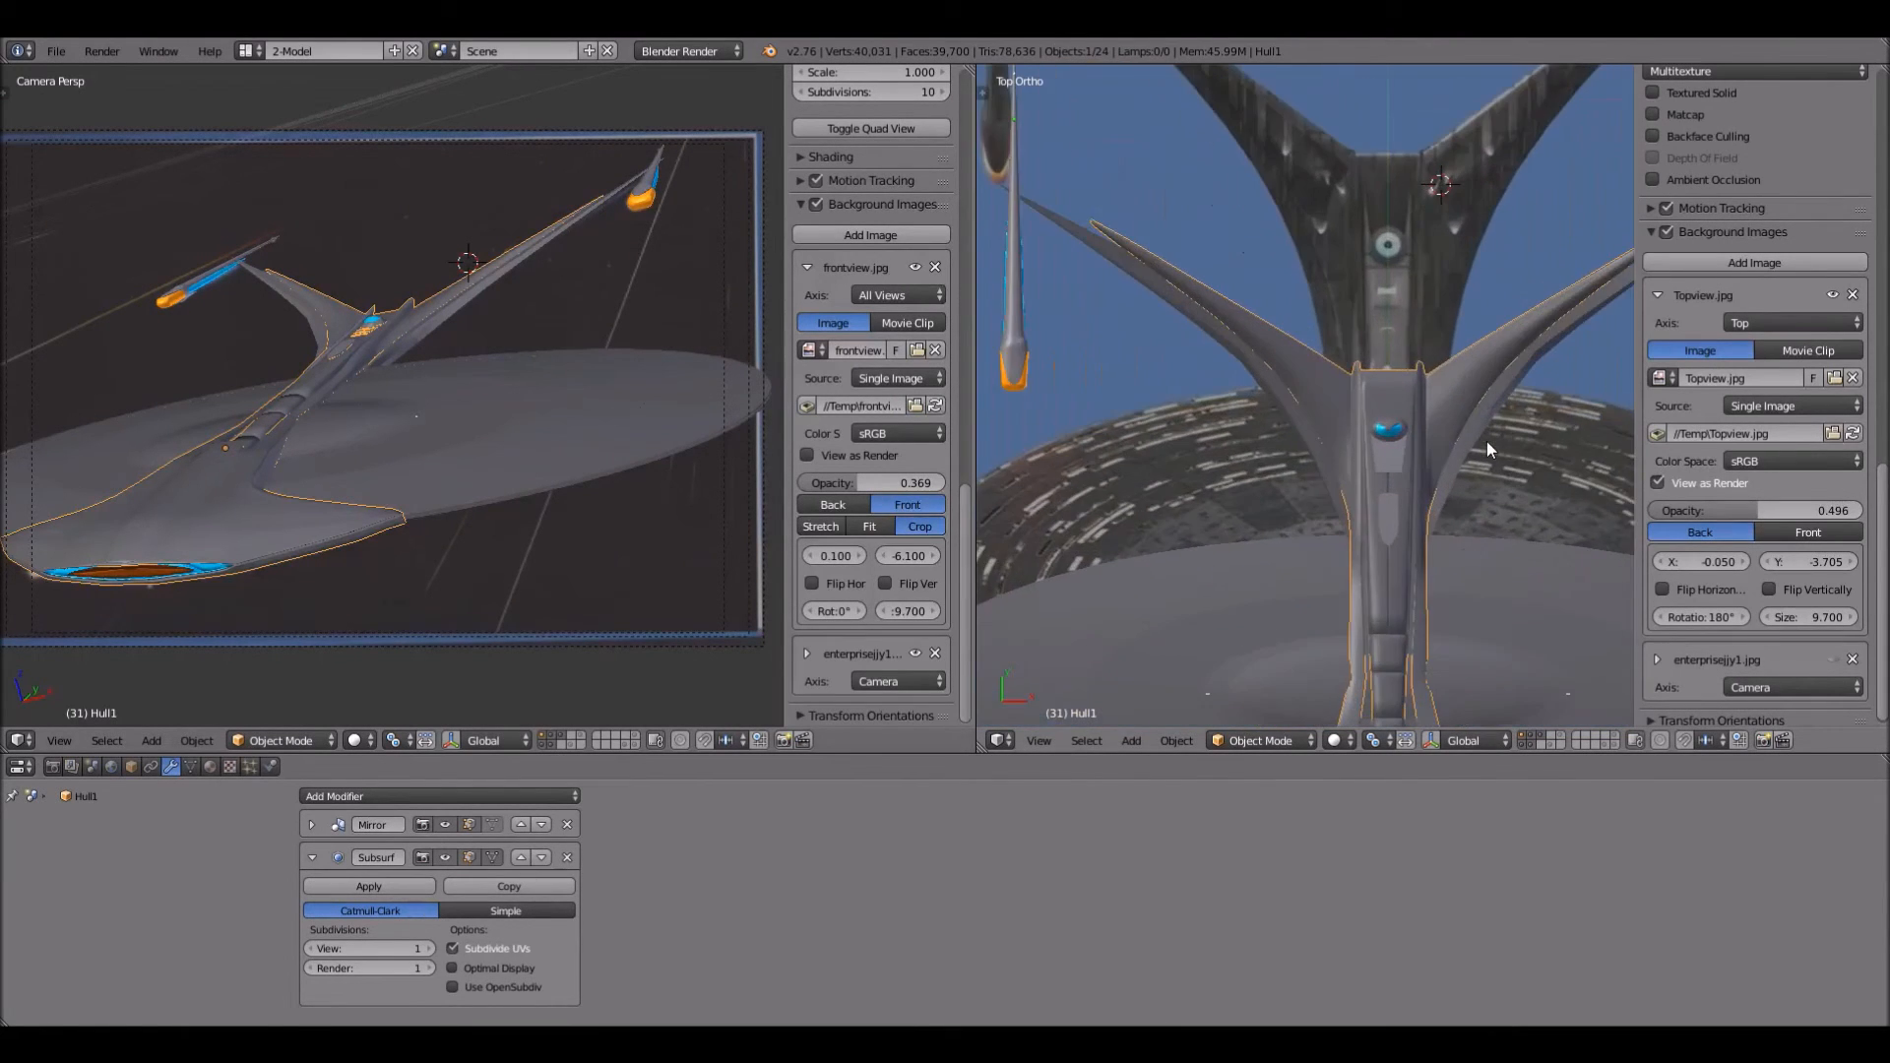
pyautogui.scroll(-2, 1487, 441)
# Step: Inspect the ship in 3D from above and below, examining the pylons, nacelles and underside of the saucer
pyautogui.moveTo(1395, 608); pyautogui.dragTo(1254, 490, button='middle')
pyautogui.moveTo(1361, 610); pyautogui.dragTo(1413, 547, button='middle')
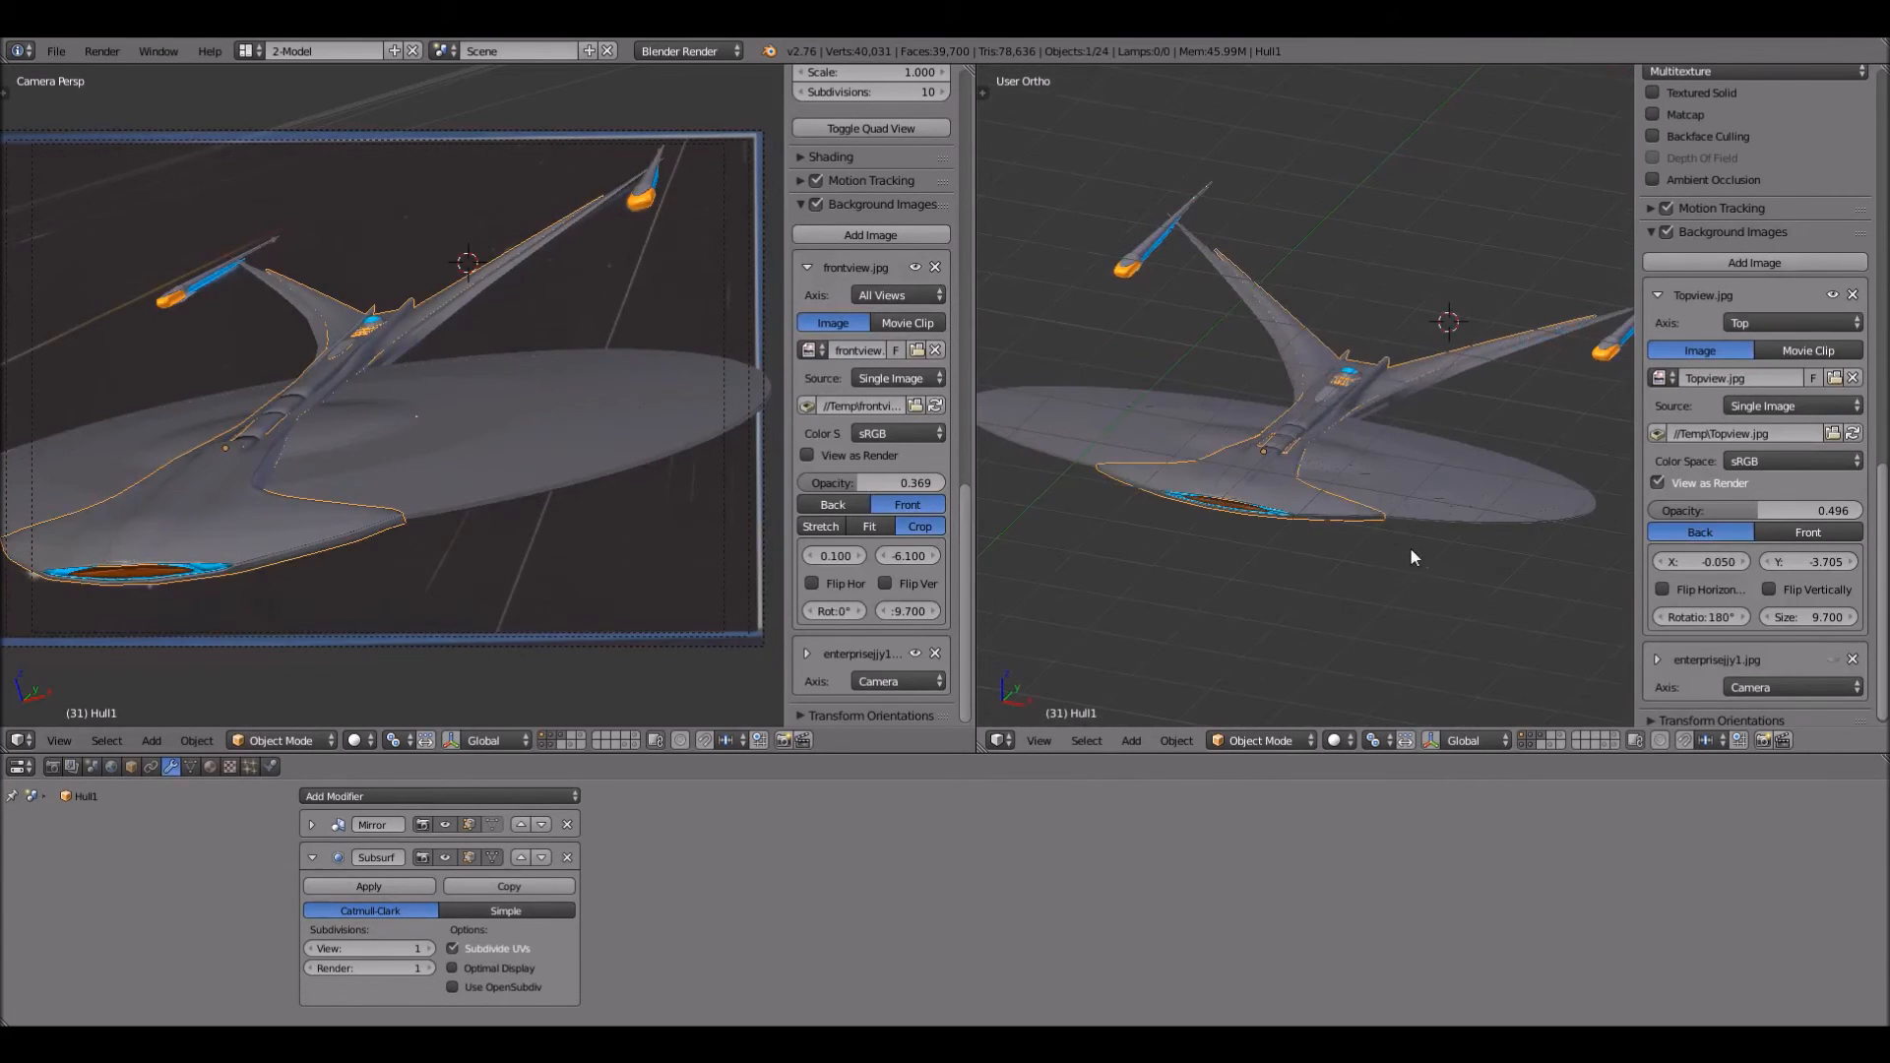
pyautogui.scroll(8, 1388, 566)
pyautogui.scroll(-7, 1366, 562)
pyautogui.moveTo(1275, 591); pyautogui.dragTo(1275, 308, button='middle')
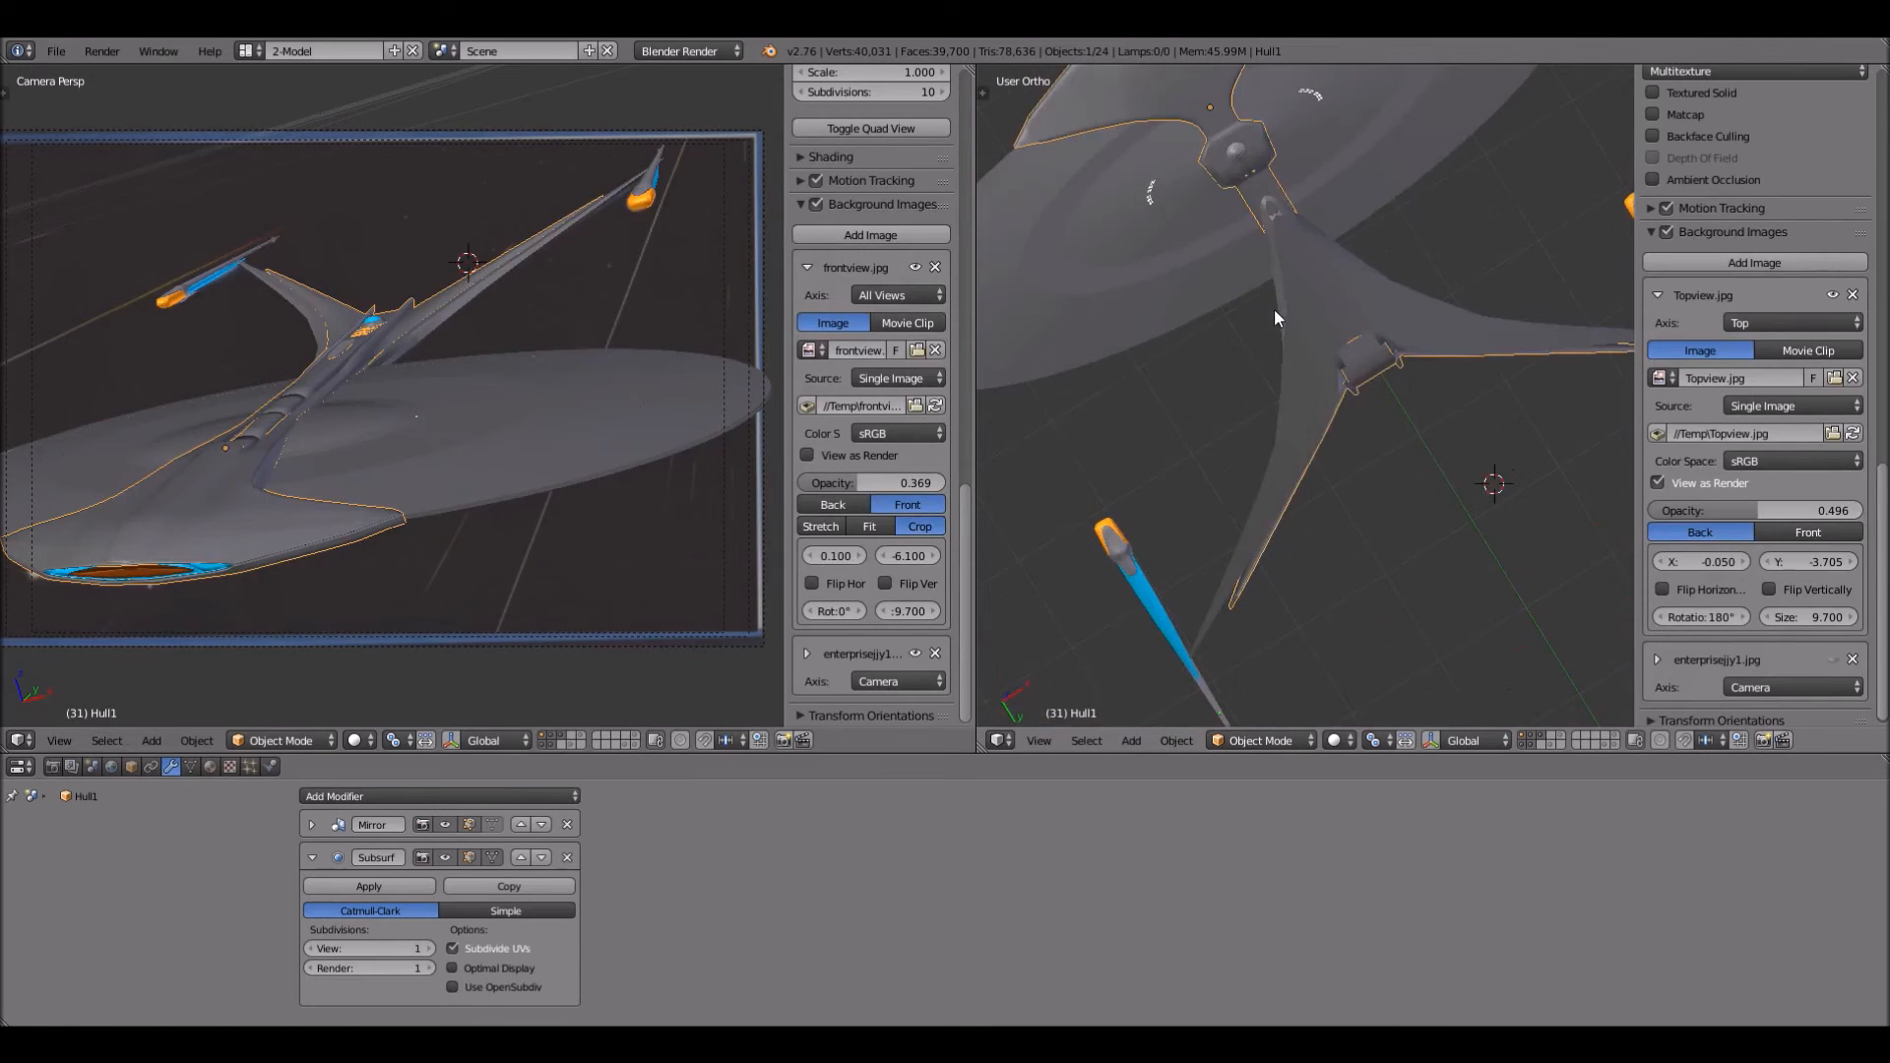
pyautogui.scroll(-3, 1251, 207)
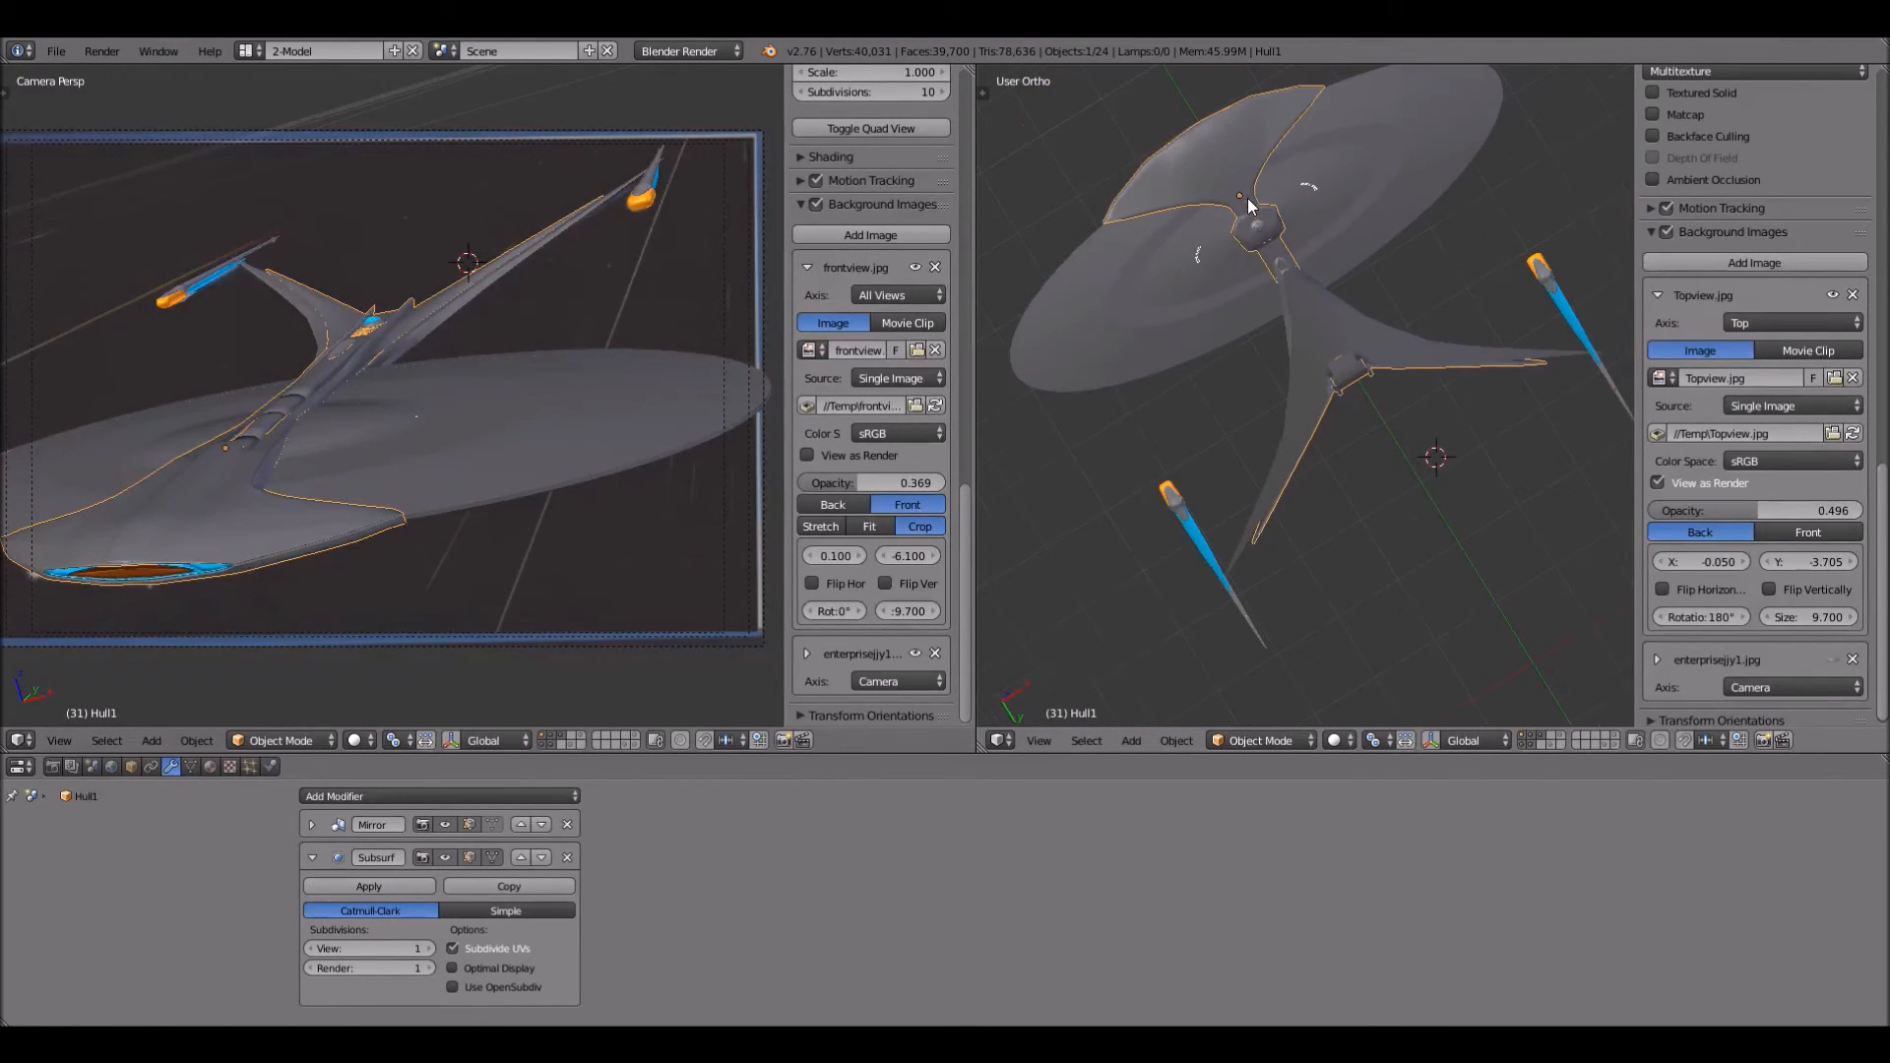
pyautogui.moveTo(1327, 291); pyautogui.dragTo(1292, 511, button='middle')
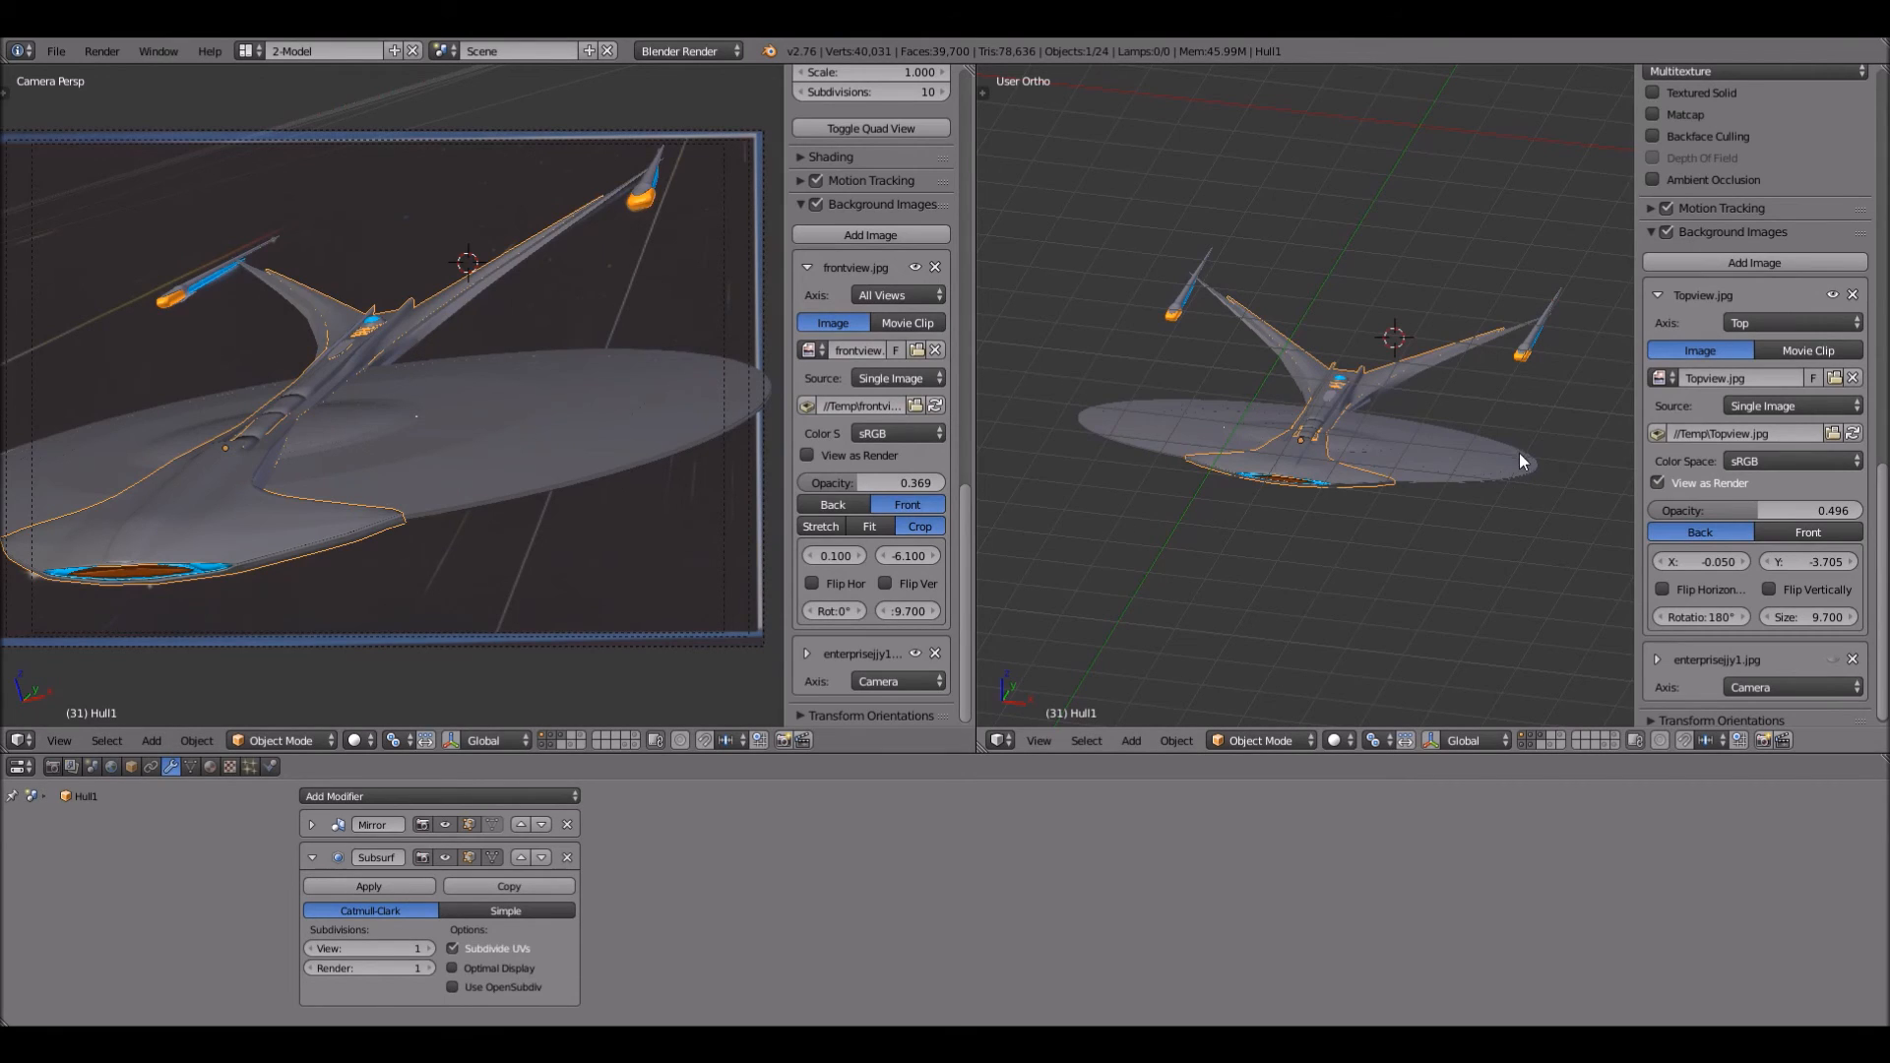
# Step: Examine the ship's underside, upper side and near edge-on front profile, checking how the pylons rise from the hull to the nacelles
pyautogui.moveTo(1404, 585); pyautogui.dragTo(1275, 304, button='middle')
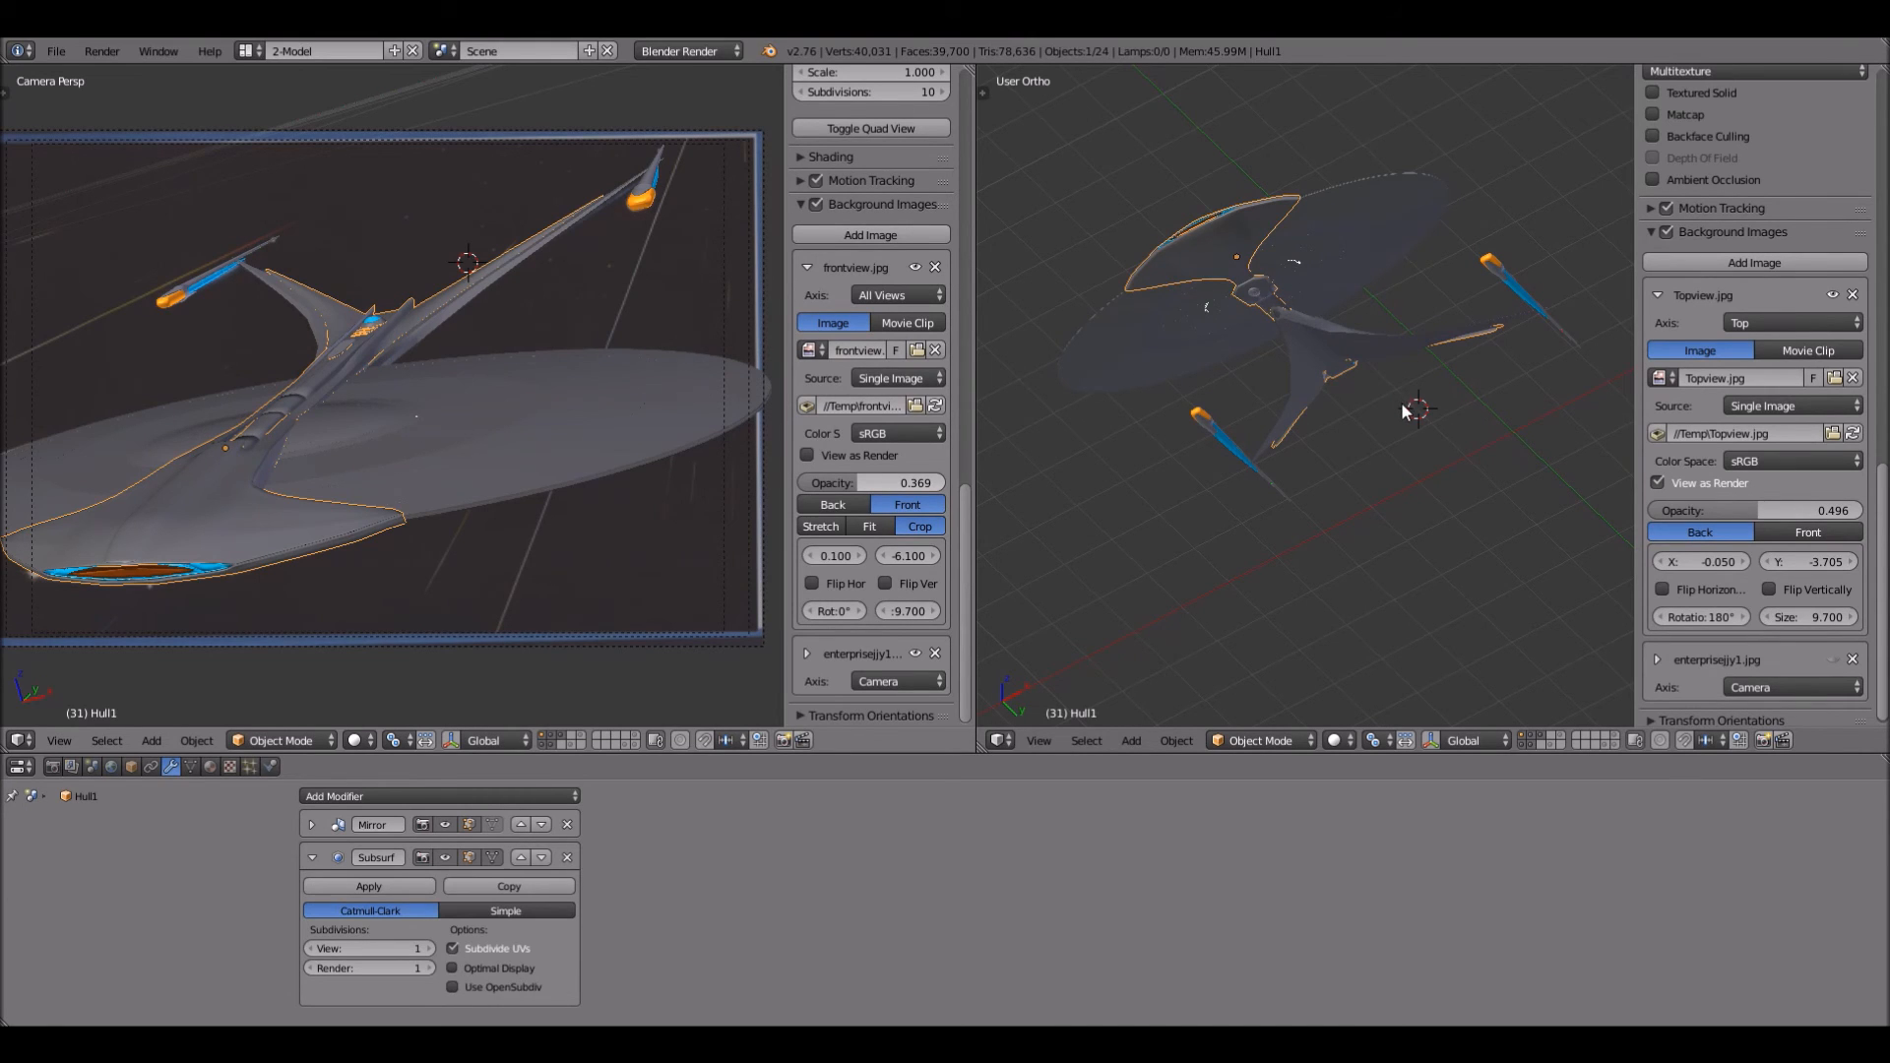
pyautogui.scroll(2, 1410, 400)
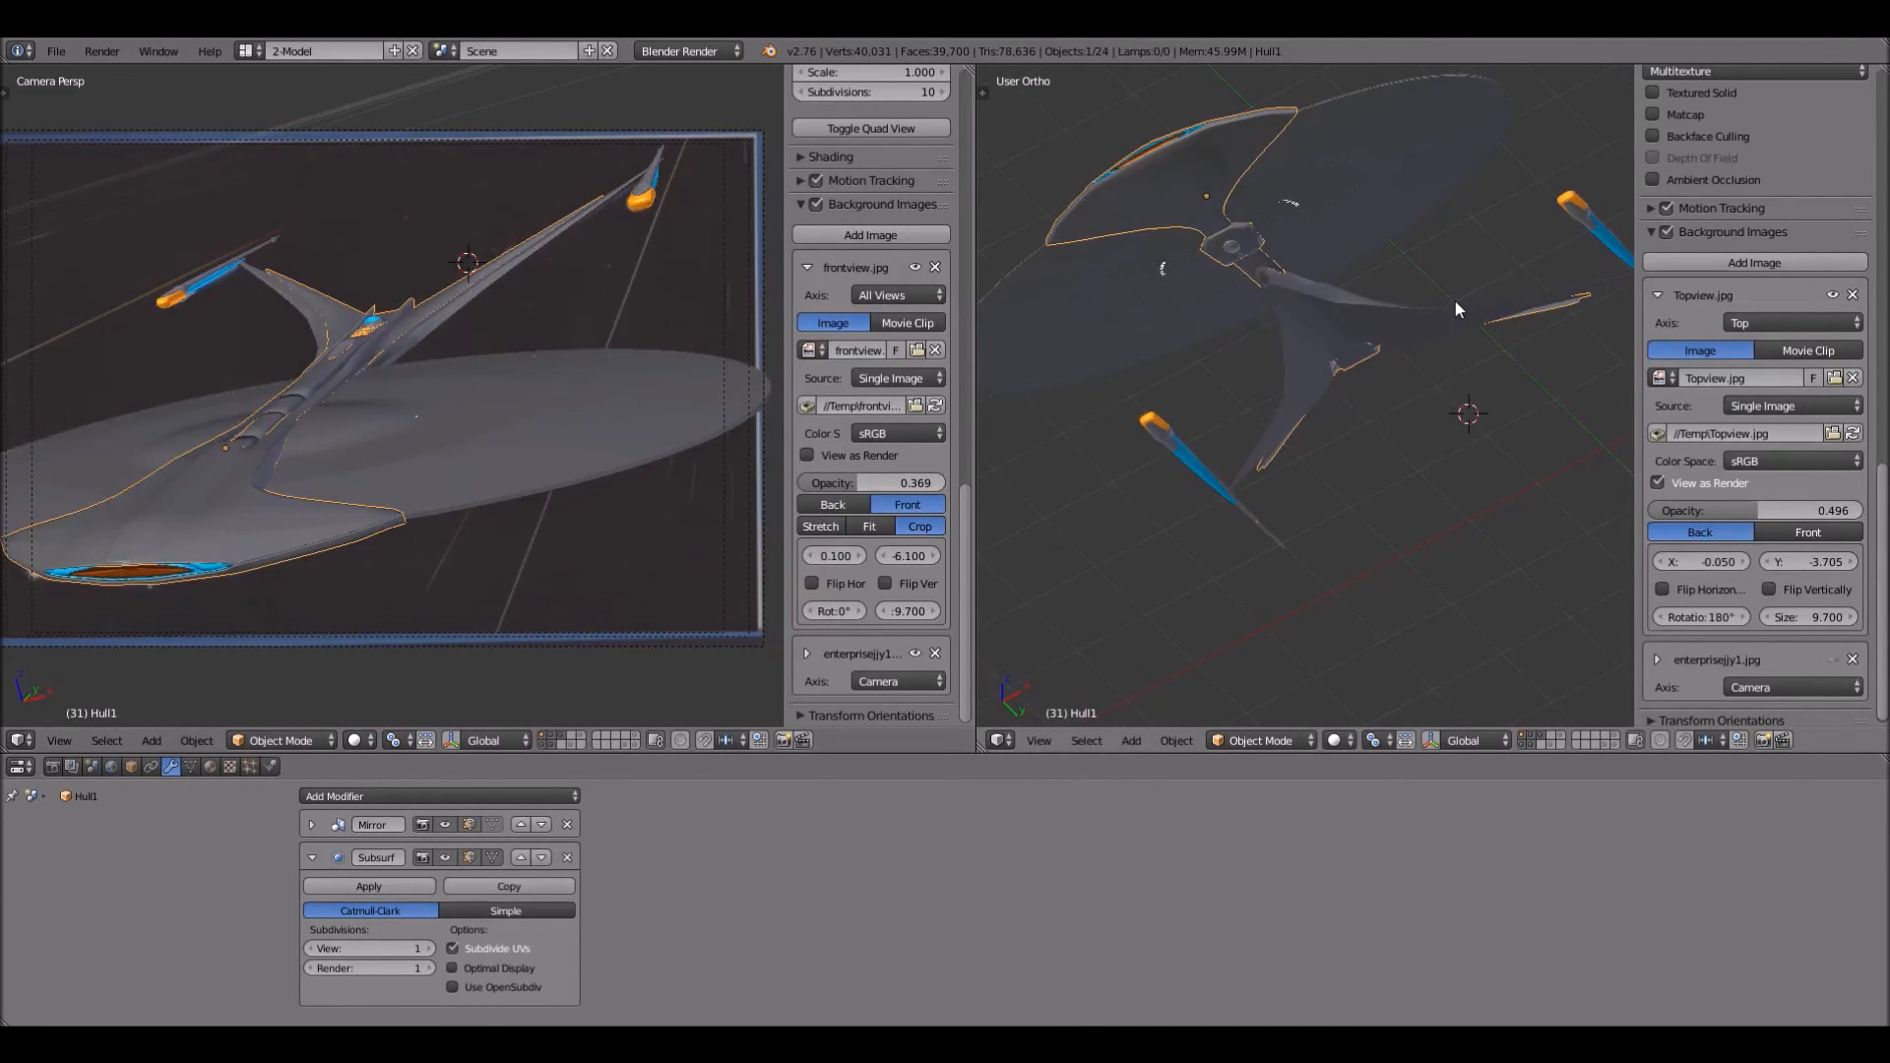
pyautogui.moveTo(1456, 300); pyautogui.dragTo(1456, 488, button='middle')
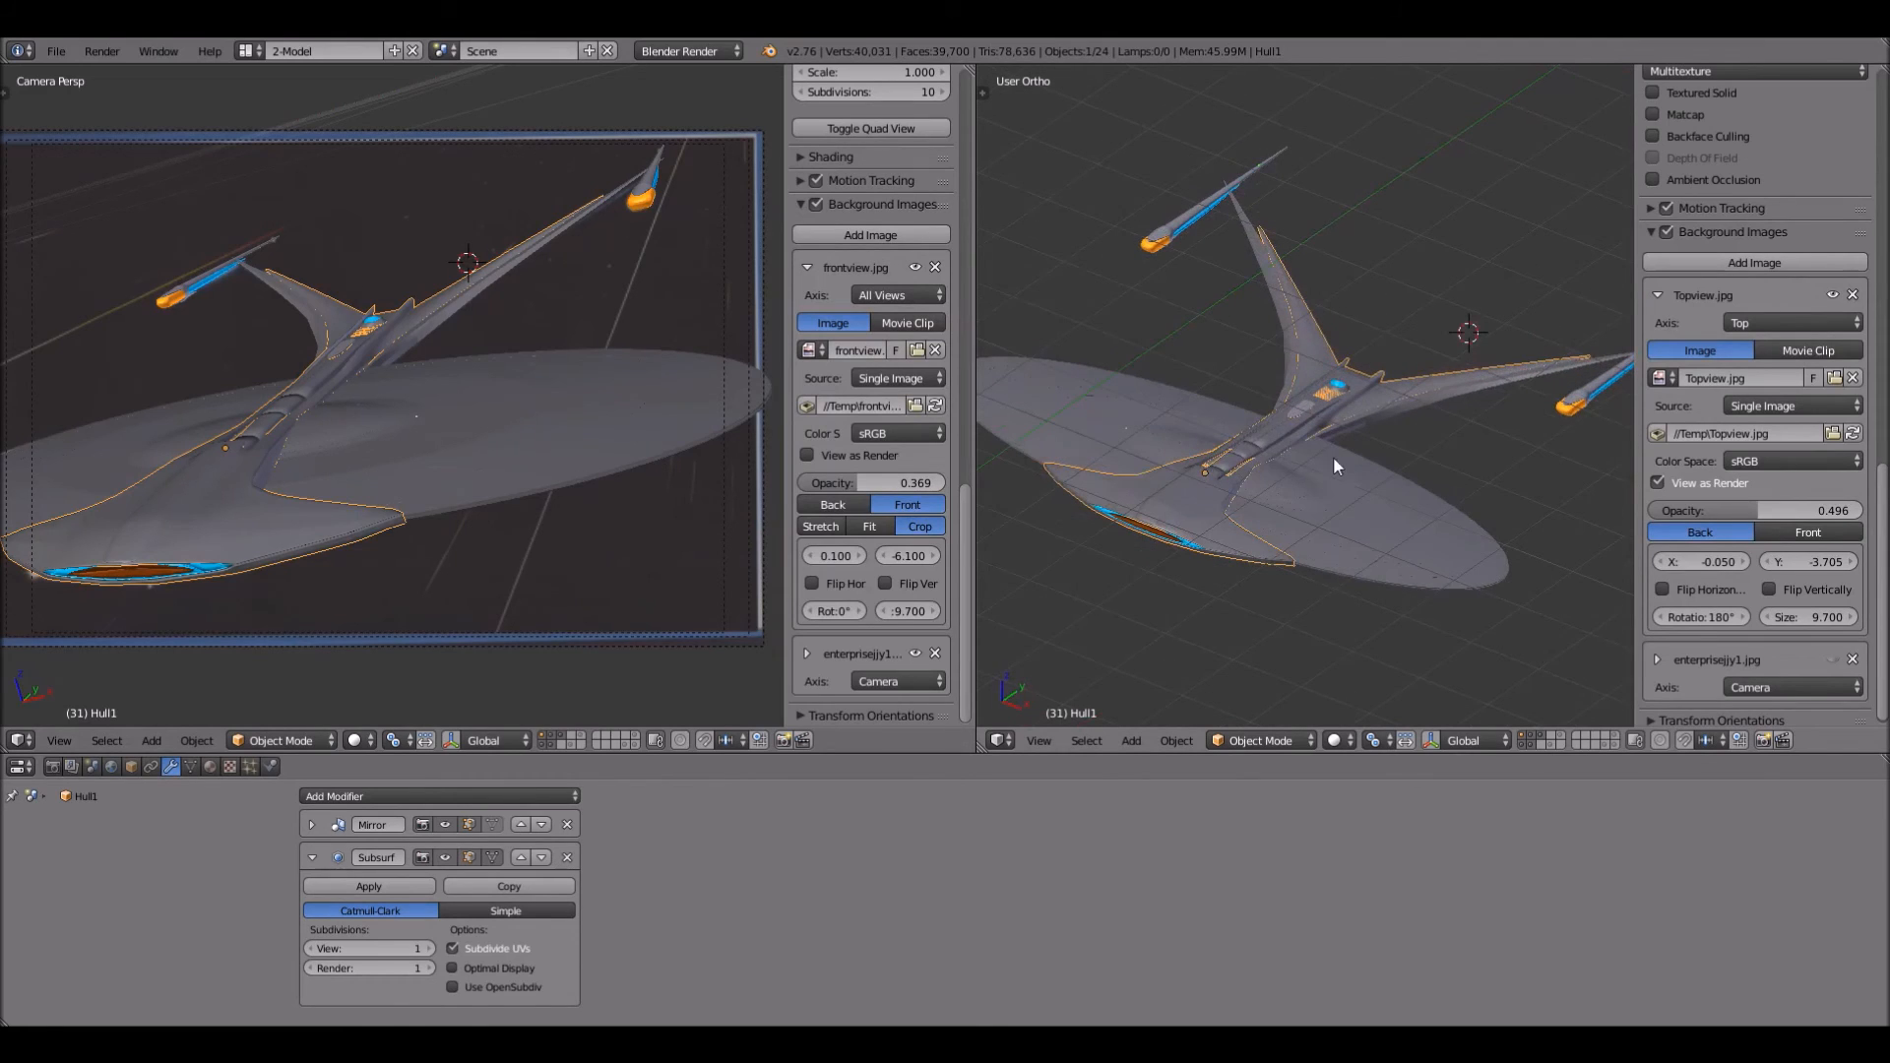
pyautogui.moveTo(1286, 520); pyautogui.dragTo(1388, 420, button='middle')
pyautogui.click(1424, 442)
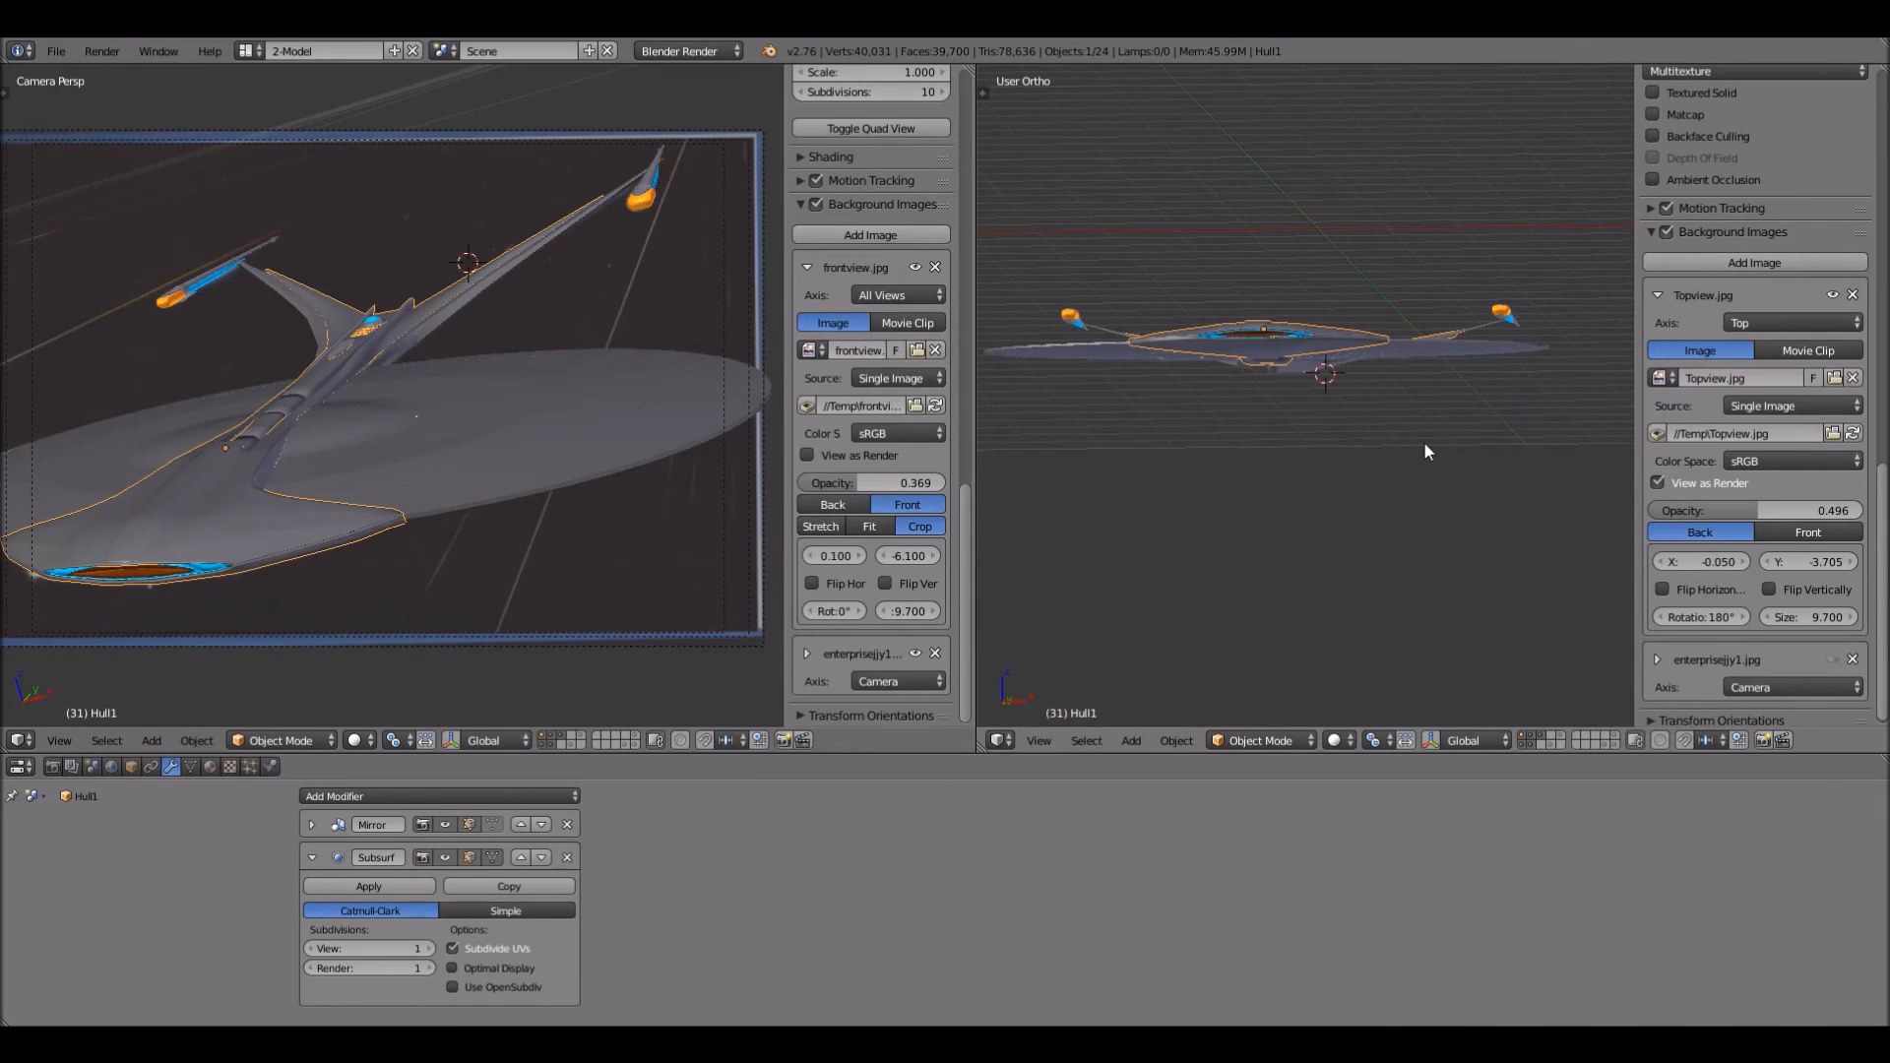
pyautogui.moveTo(1398, 513); pyautogui.dragTo(1422, 453, button='middle')
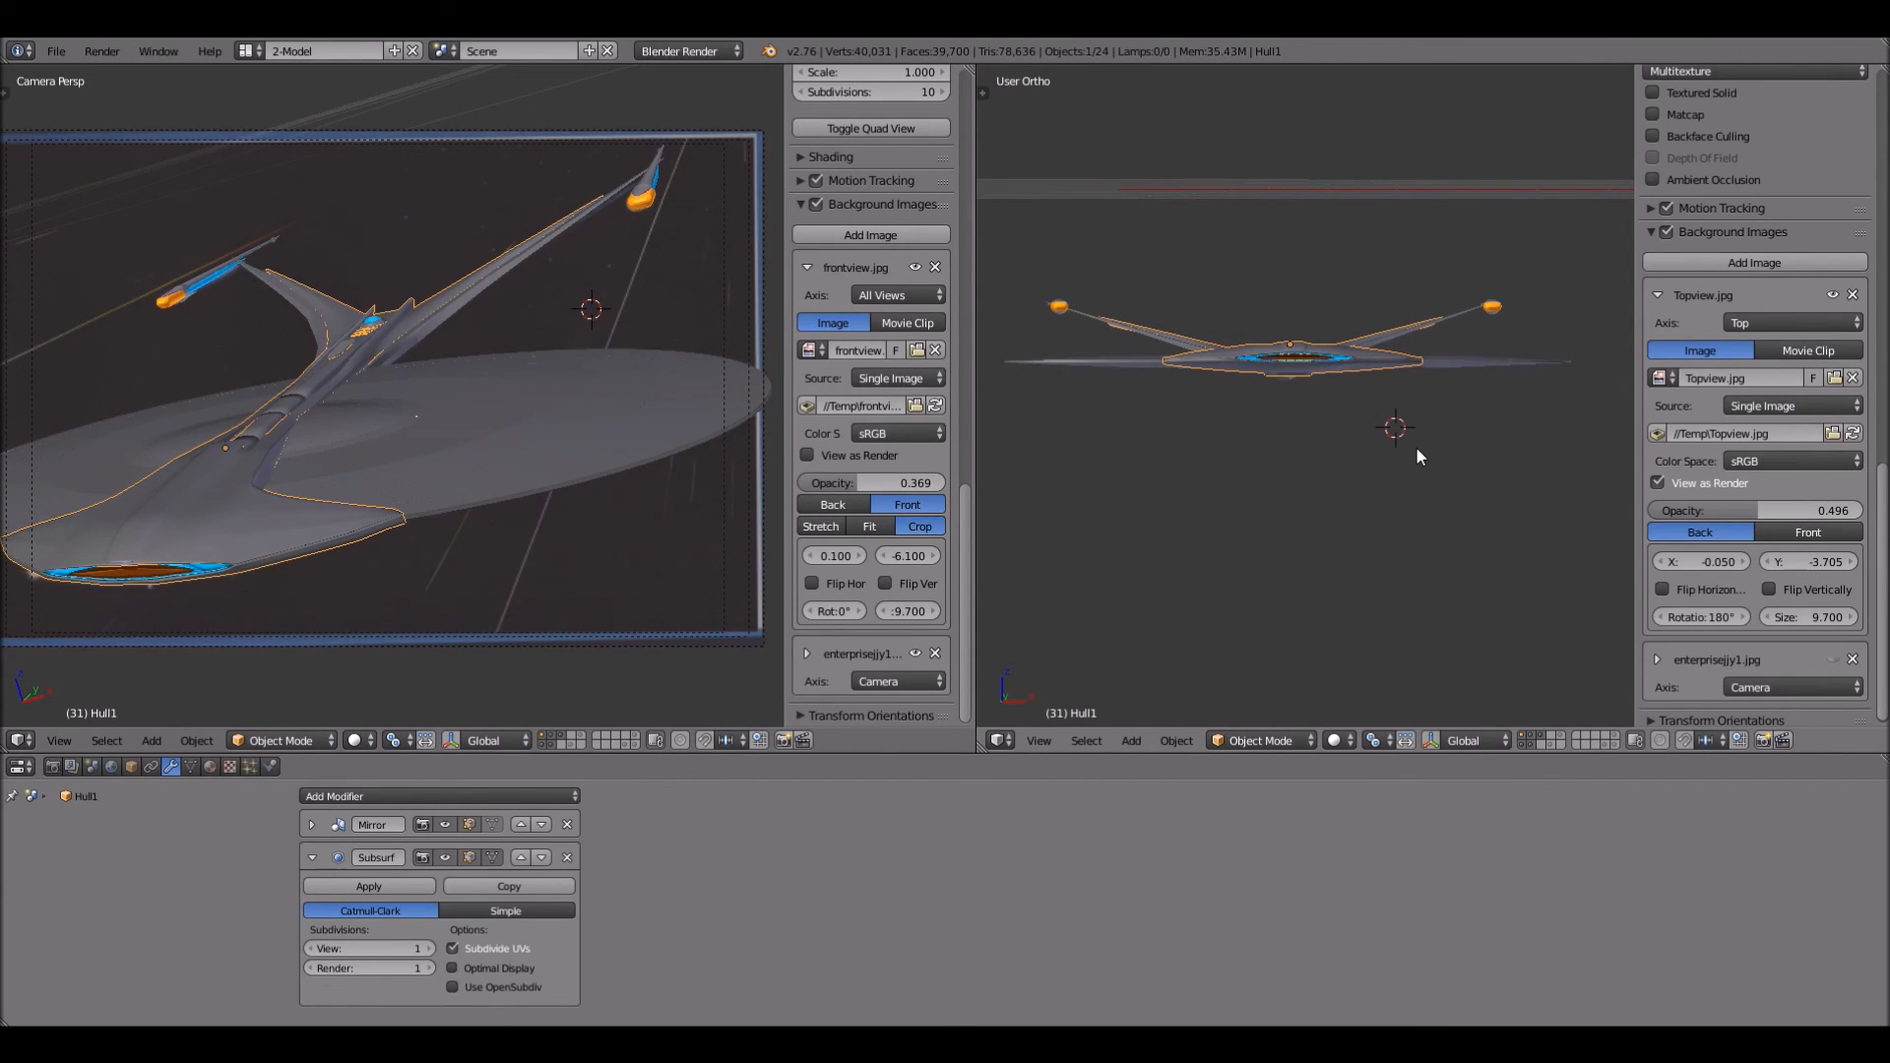
pyautogui.scroll(-2, 1414, 446)
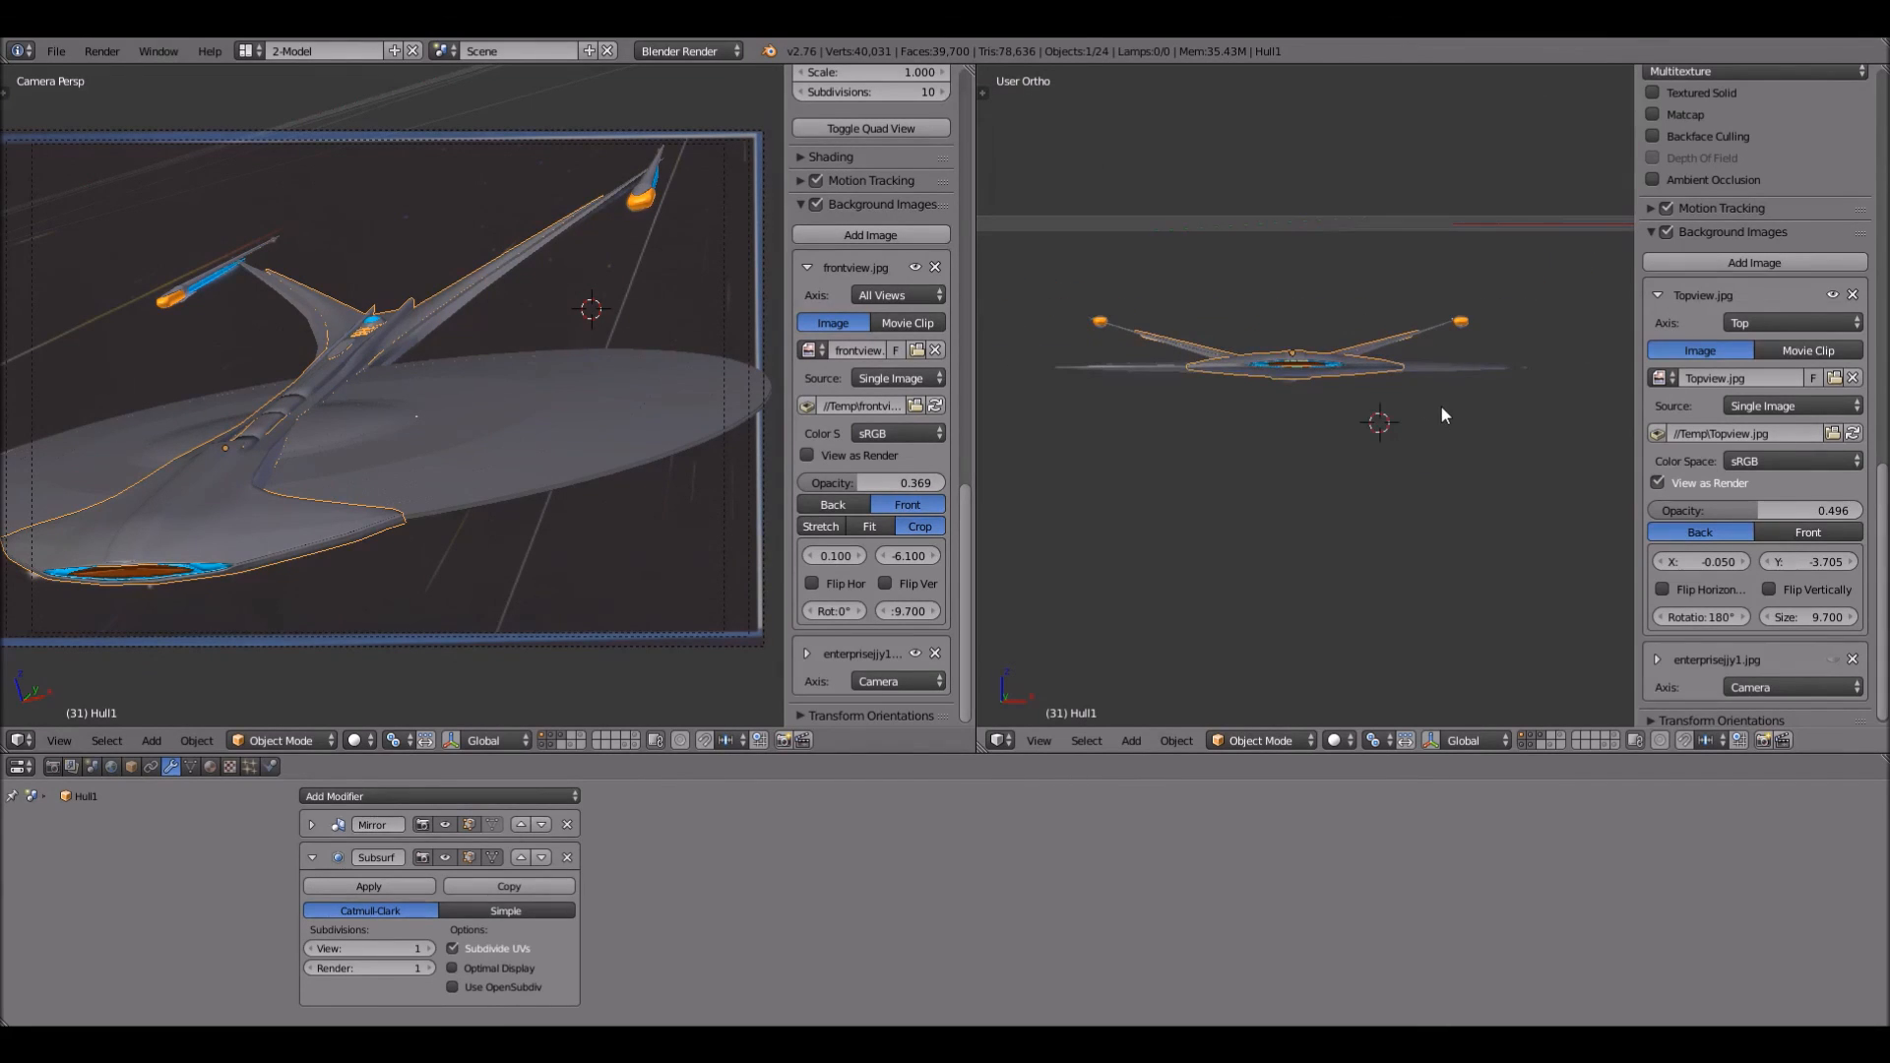